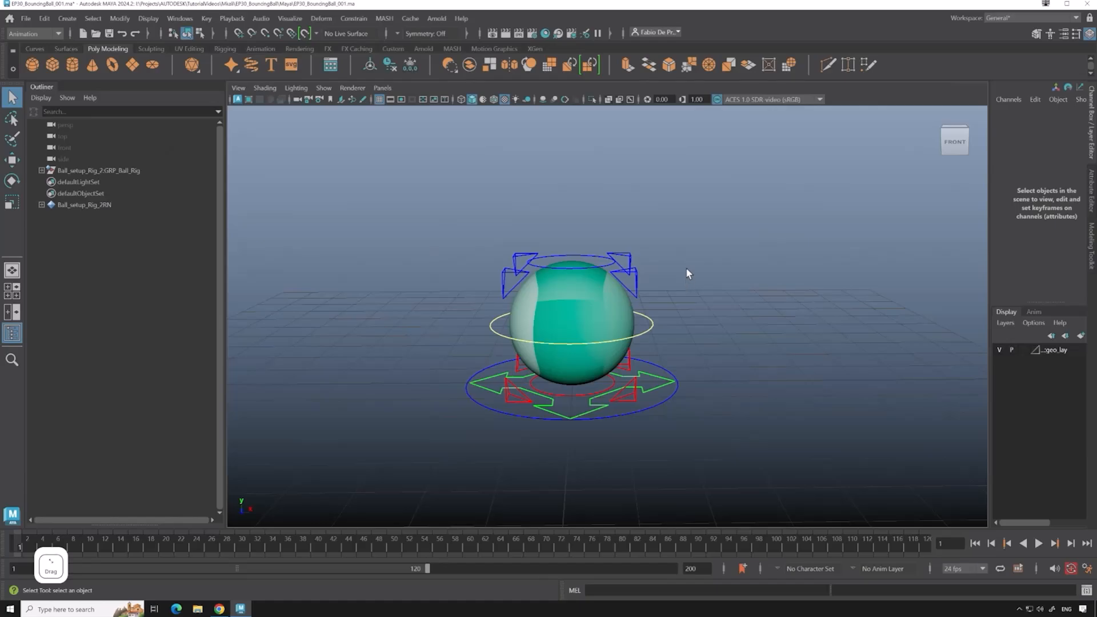
{"action": "left_click_drag", "start_coordinate": [691, 276], "coordinate": [671, 292], "text": "alt"}
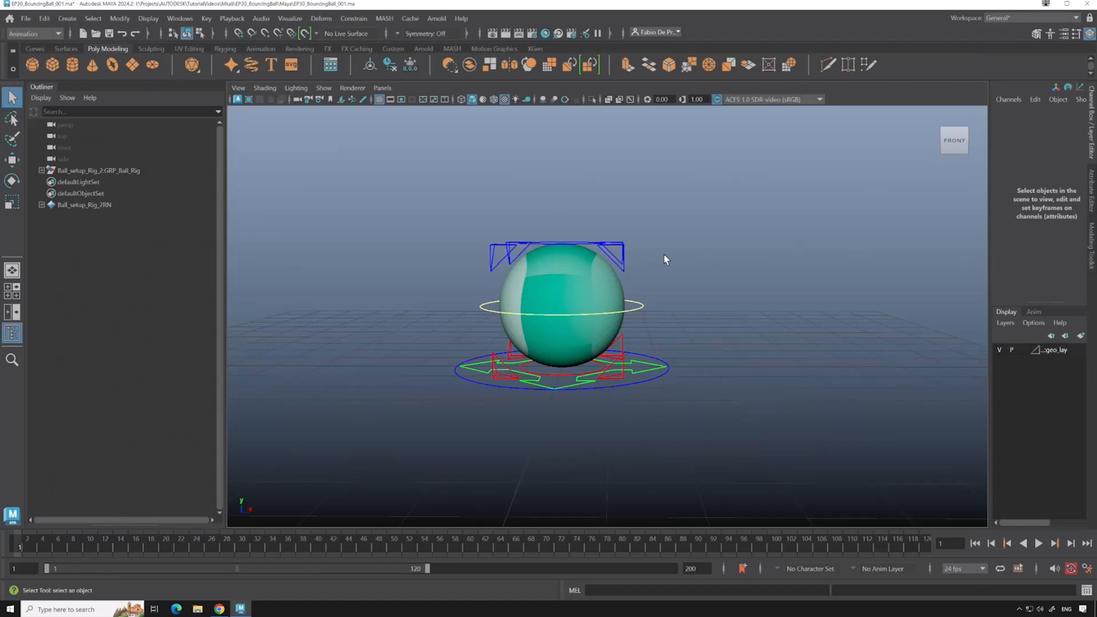
{"action": "mouse_move", "coordinate": [669, 252]}
{"action": "left_mouse_down", "text": "alt"}
{"action": "mouse_move", "coordinate": [693, 256]}
{"action": "mouse_move", "coordinate": [681, 251]}
{"action": "left_mouse_up", "text": "alt"}
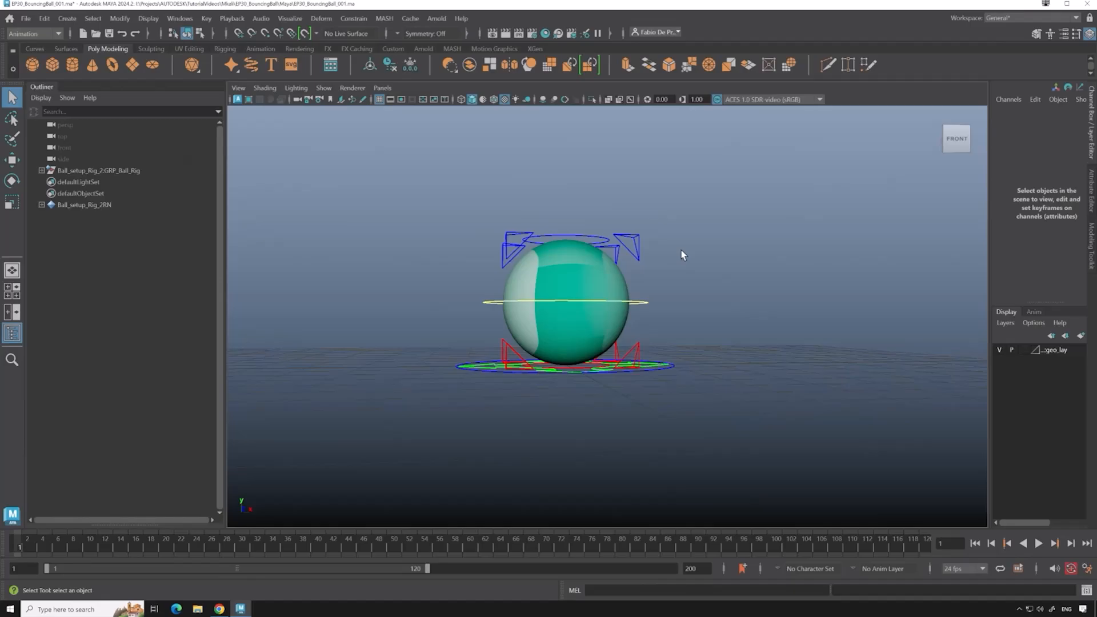
{"action": "mouse_move", "coordinate": [664, 240]}
{"action": "left_mouse_down", "text": "alt"}
{"action": "mouse_move", "coordinate": [655, 247]}
{"action": "mouse_move", "coordinate": [614, 214]}
{"action": "mouse_move", "coordinate": [649, 225]}
{"action": "mouse_move", "coordinate": [653, 213]}
{"action": "mouse_move", "coordinate": [660, 232]}
{"action": "left_mouse_up", "text": "alt"}
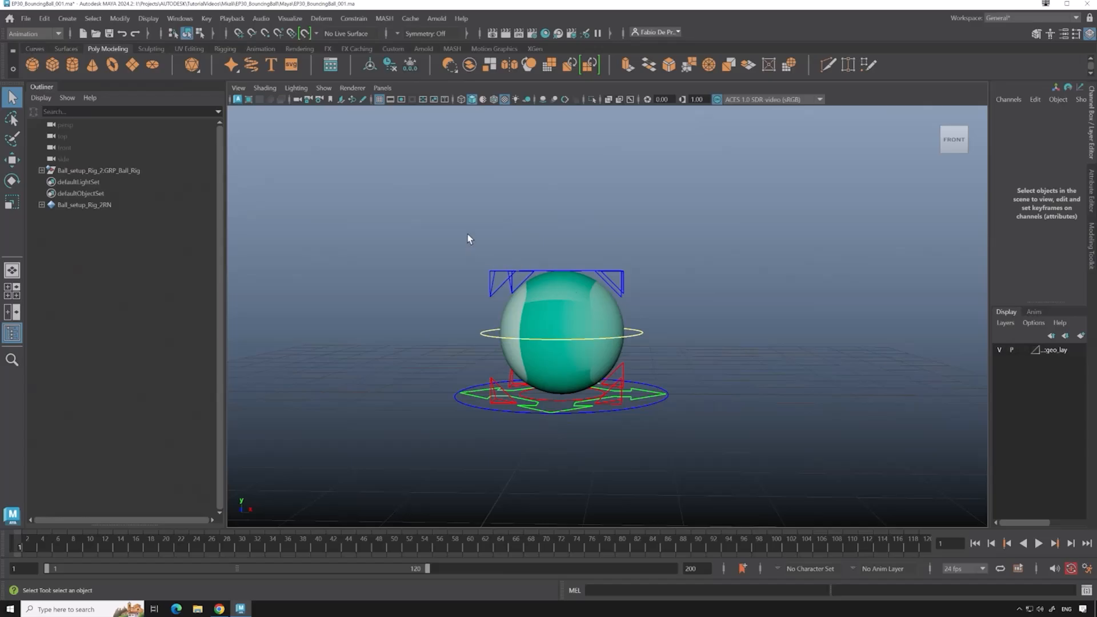
{"action": "left_click_drag", "start_coordinate": [478, 247], "coordinate": [503, 243], "text": "alt"}
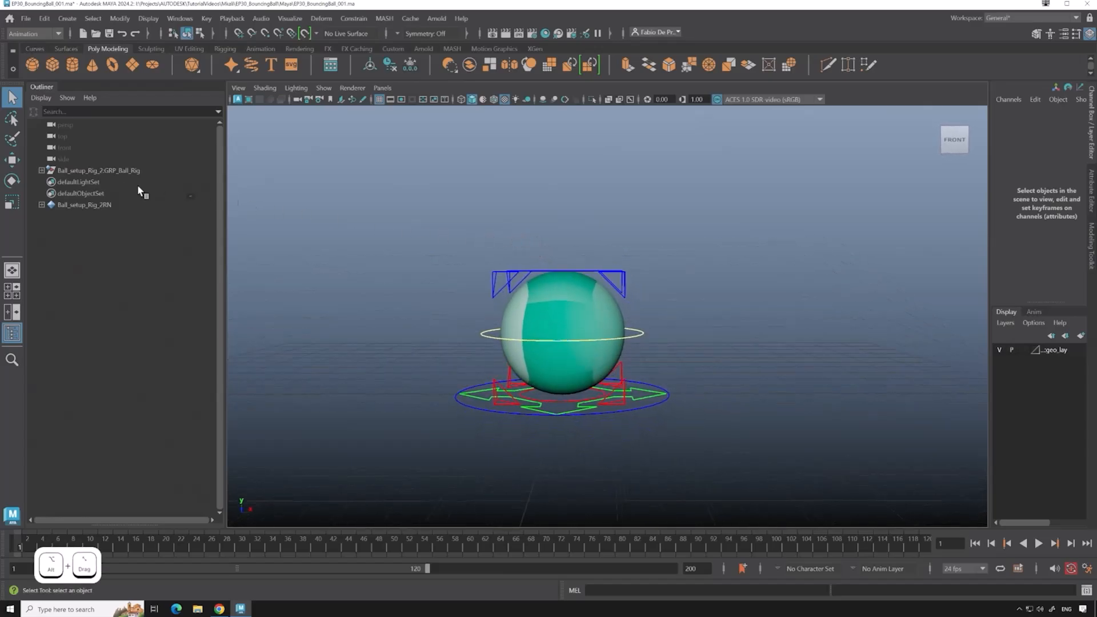
Group the top-level ball rig node and check that the rig sits inside the new group.
{"action": "left_click", "coordinate": [115, 172]}
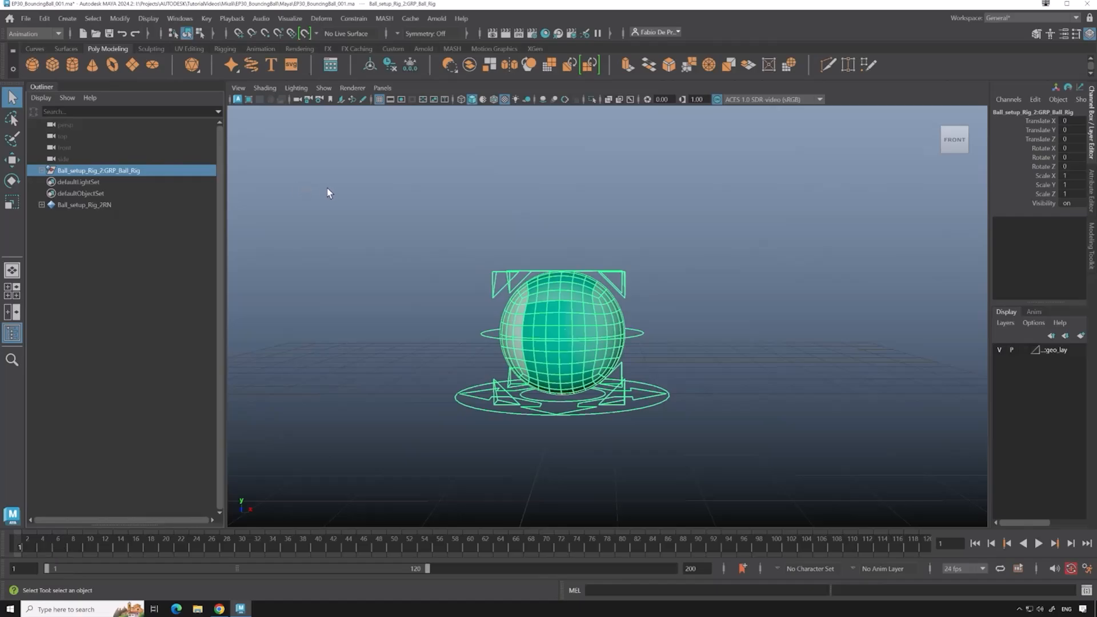
{"action": "key", "text": "ctrl+g"}
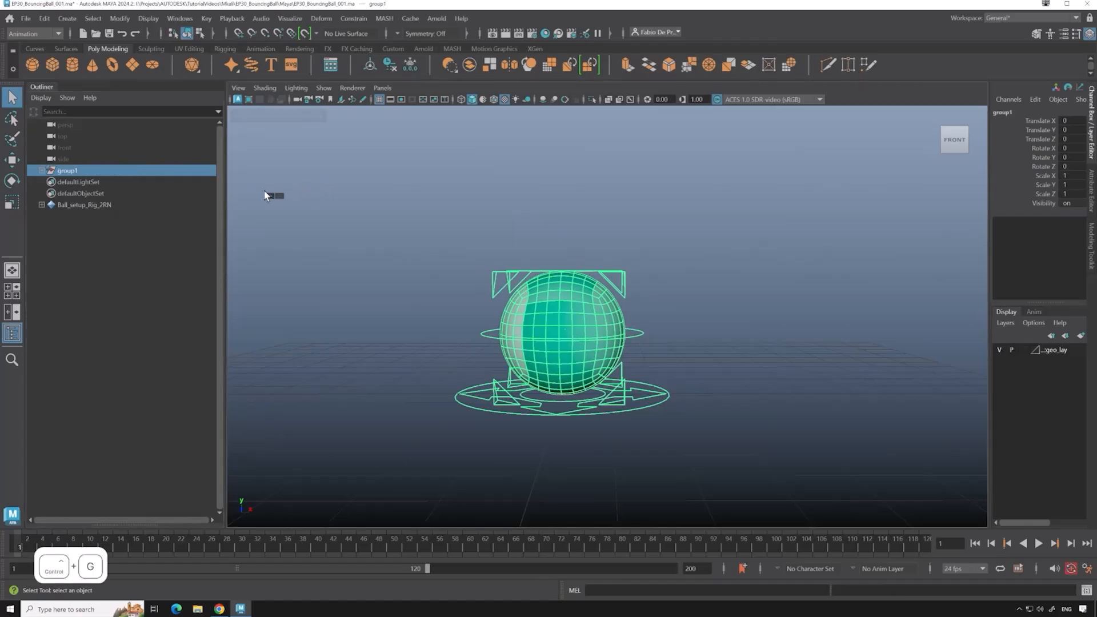
{"action": "left_click", "coordinate": [42, 171]}
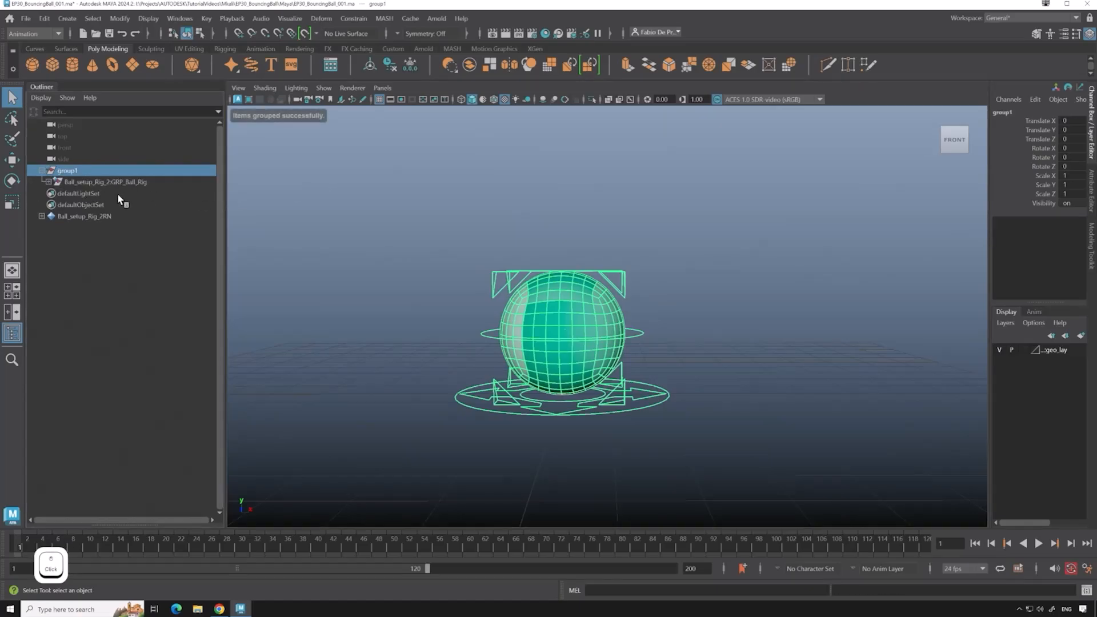
{"action": "left_click", "coordinate": [41, 171]}
Rename the new group containing the ball rig to Beachball and clear the selection.
{"action": "double_click", "coordinate": [79, 170]}
{"action": "key", "text": "shift"}
{"action": "type", "text": "BeachBall"}
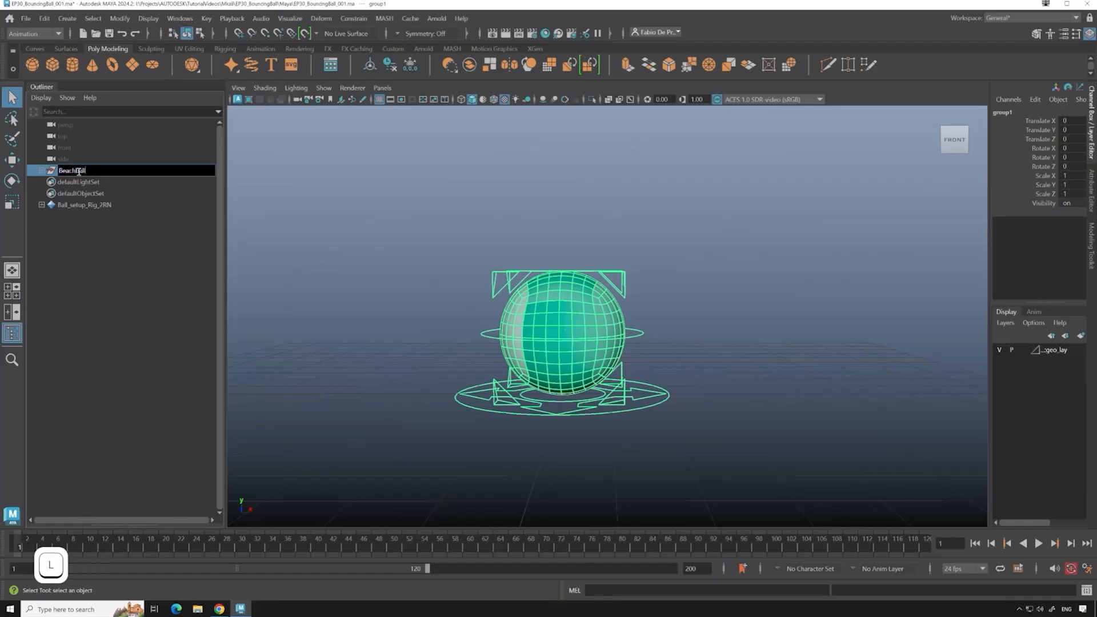
{"action": "key", "text": "Return"}
{"action": "left_click", "coordinate": [622, 190]}
Select the ball's mesh and open the Hypershade, placing its window so the ball stays partly visible.
{"action": "left_click_drag", "start_coordinate": [625, 190], "coordinate": [633, 315], "text": "alt"}
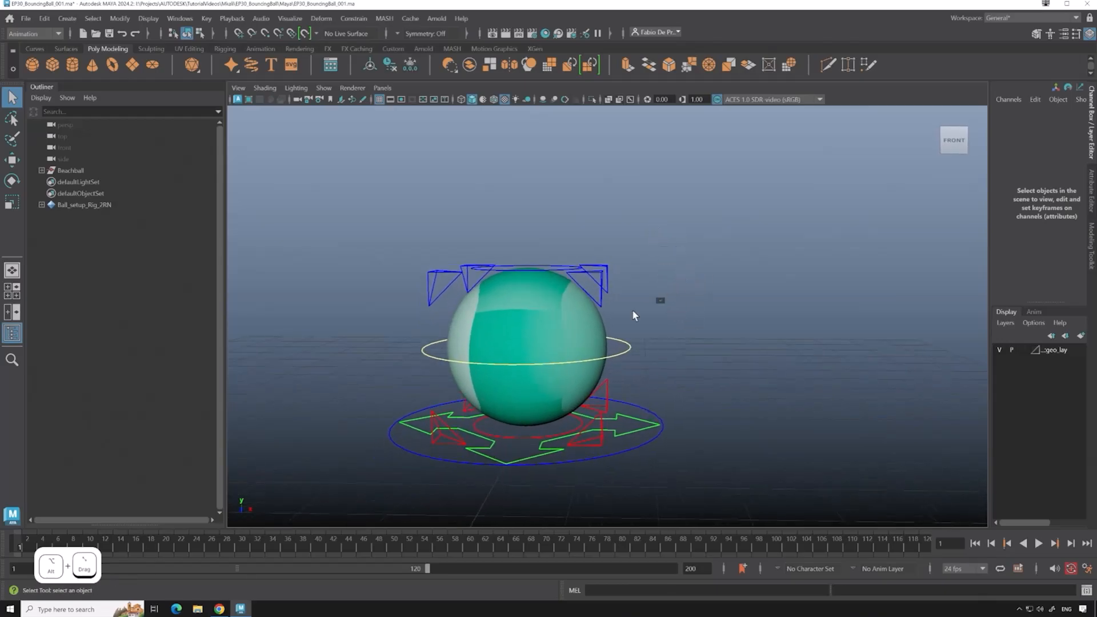
{"action": "left_click", "coordinate": [552, 323]}
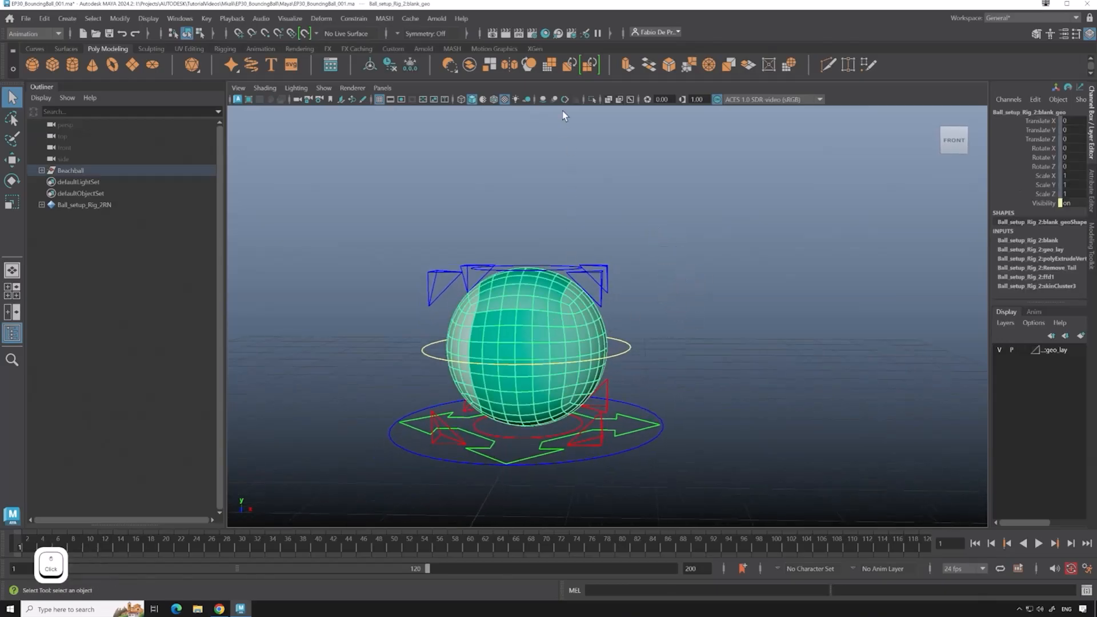
{"action": "left_click", "coordinate": [597, 173]}
{"action": "left_click", "coordinate": [546, 283]}
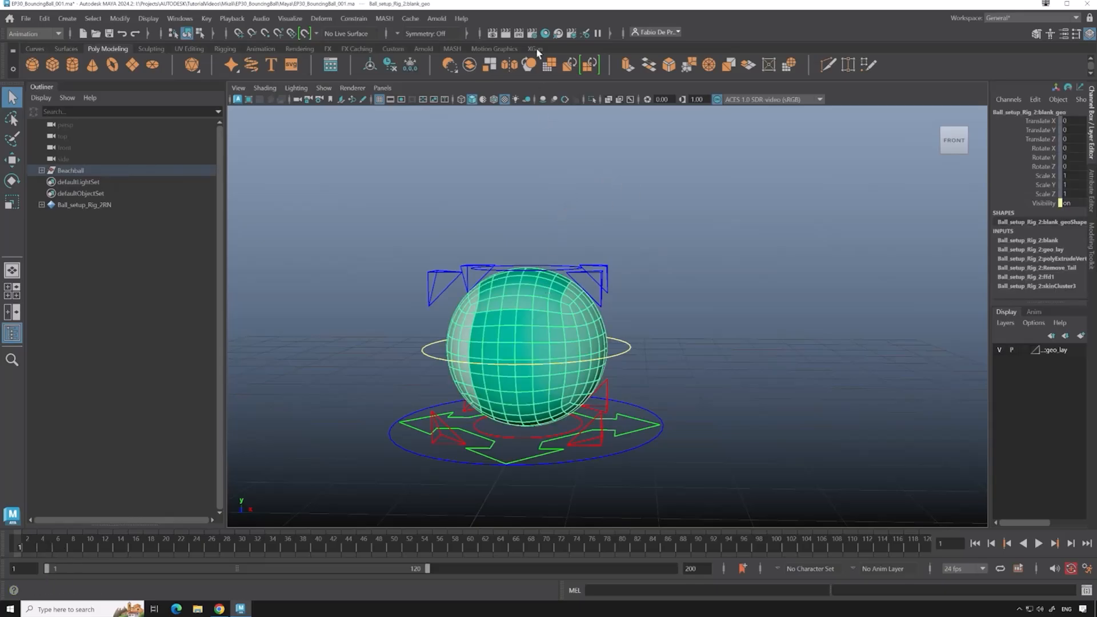
{"action": "left_click", "coordinate": [547, 33]}
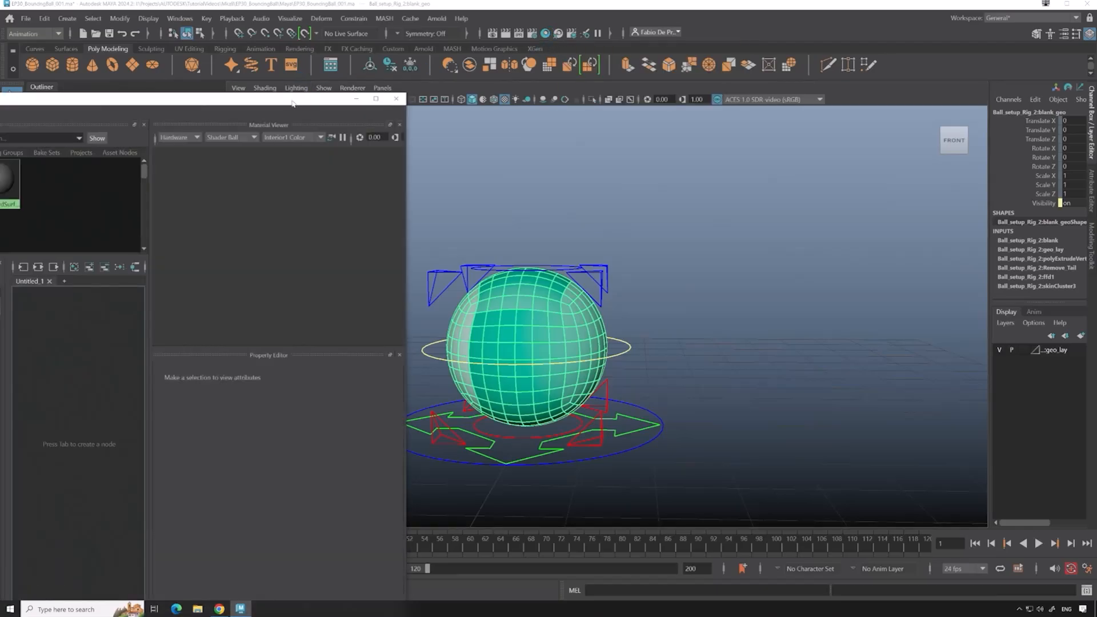
{"action": "left_click_drag", "start_coordinate": [293, 104], "coordinate": [737, 69]}
{"action": "left_click_drag", "start_coordinate": [580, 66], "coordinate": [733, 391]}
{"action": "left_click", "coordinate": [686, 310]}
{"action": "left_click", "coordinate": [577, 314]}
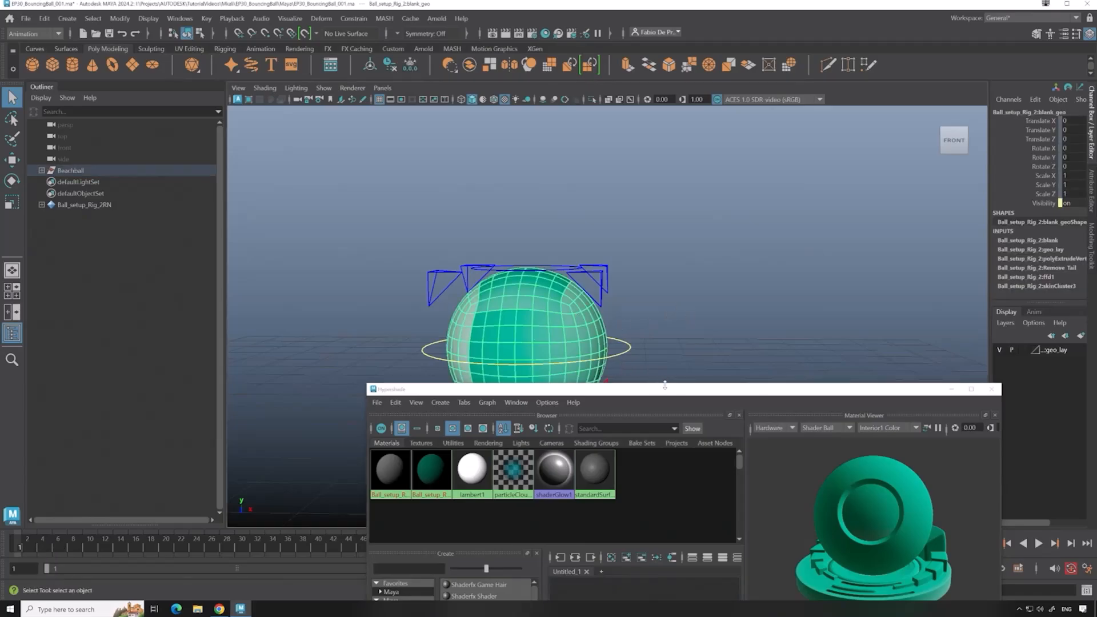
{"action": "left_click_drag", "start_coordinate": [664, 386], "coordinate": [881, 169]}
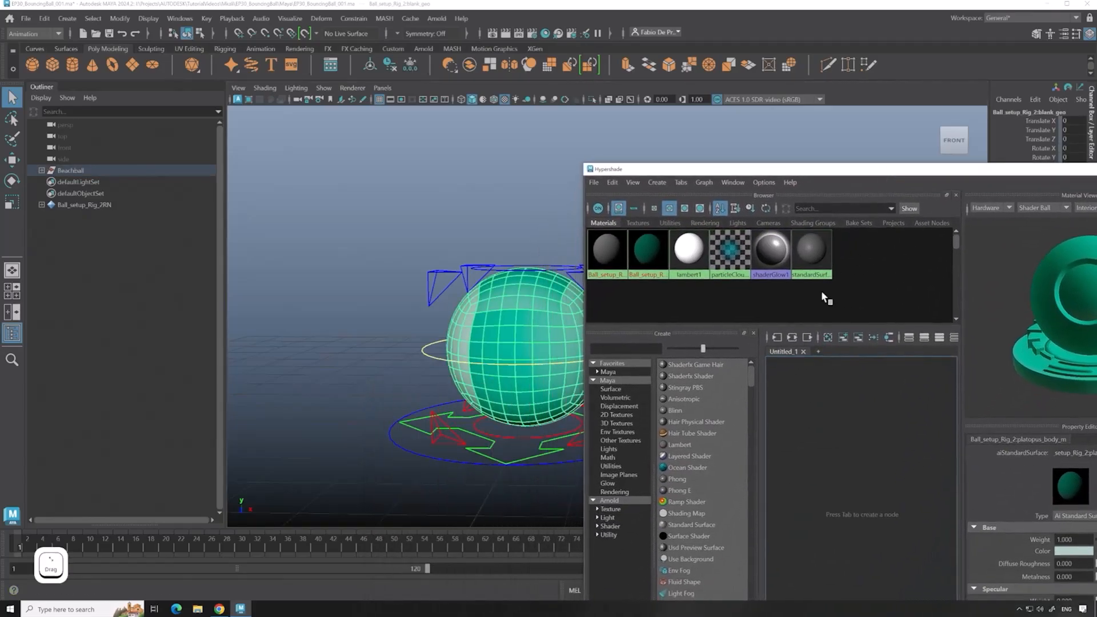
Graph the ball's shading network with its input and output connections, bringing the ramp2 and platopus_body_m nodes into view.
{"action": "left_click", "coordinate": [794, 341]}
{"action": "scroll", "coordinate": [839, 398], "scroll_direction": "down", "scroll_amount": 3}
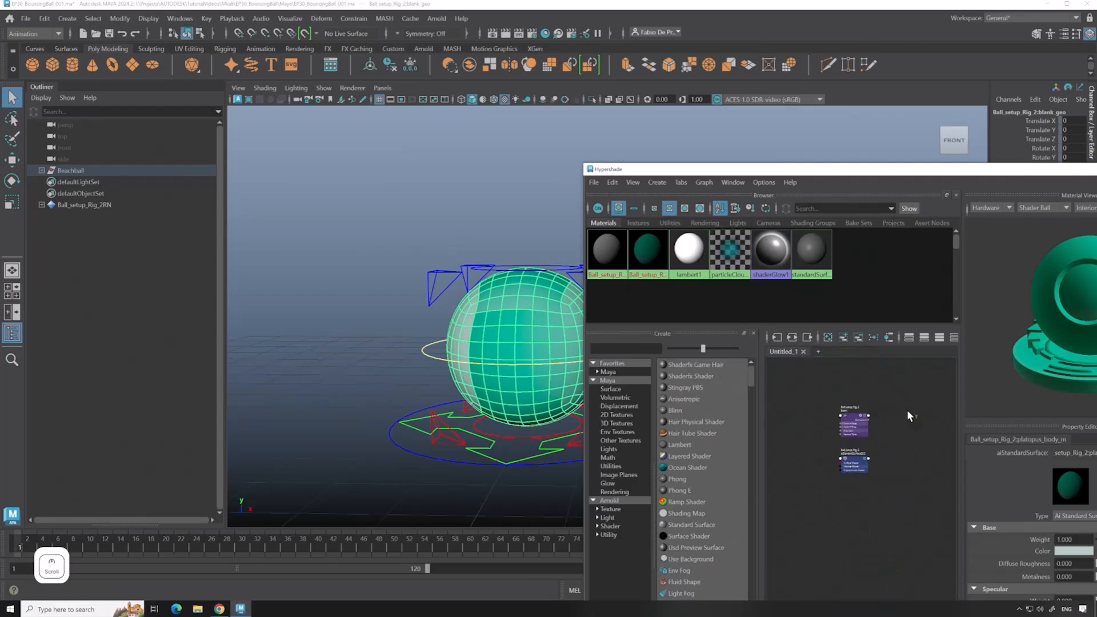
{"action": "scroll", "coordinate": [906, 408], "scroll_direction": "up", "scroll_amount": 3}
{"action": "middle_click_drag", "start_coordinate": [896, 430], "coordinate": [954, 387], "text": "alt"}
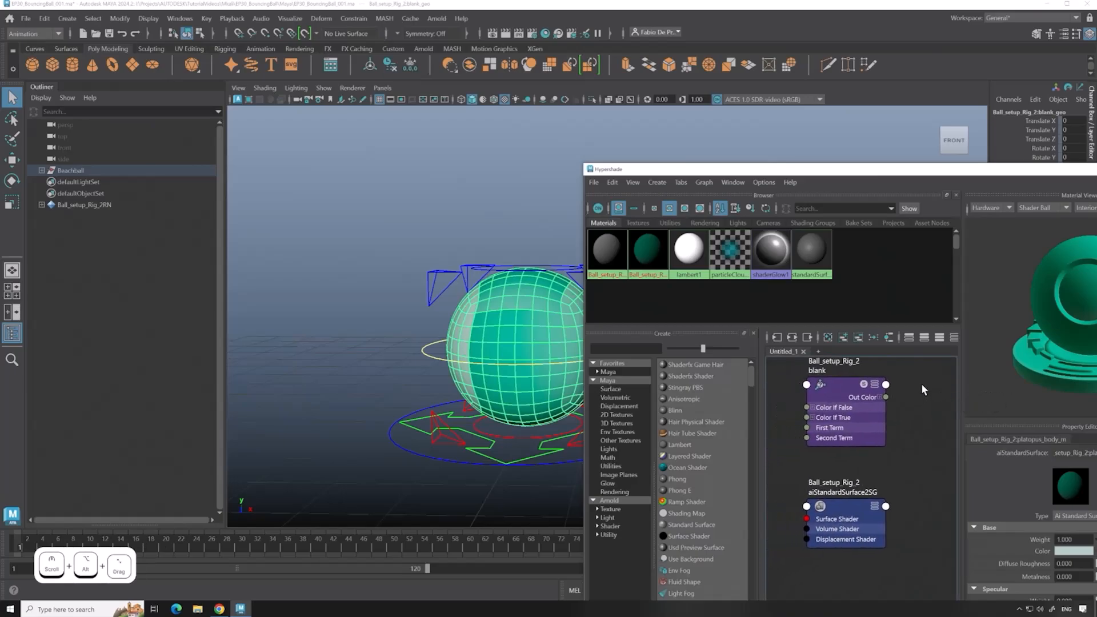
{"action": "left_click_drag", "start_coordinate": [920, 384], "coordinate": [782, 557]}
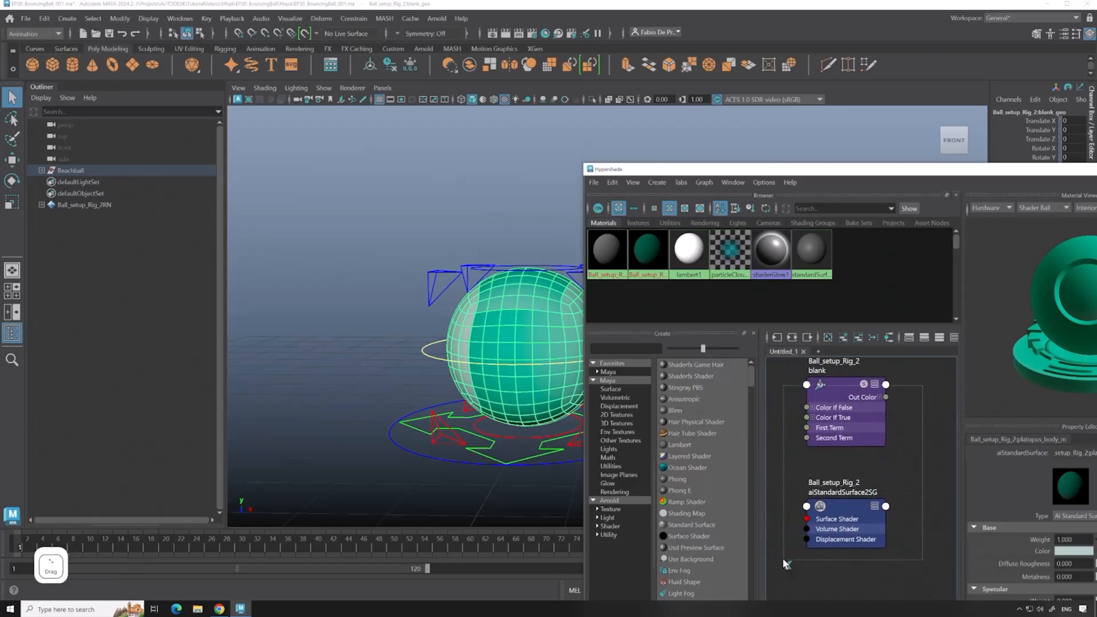
{"action": "left_click", "coordinate": [793, 340]}
{"action": "scroll", "coordinate": [872, 475], "scroll_direction": "up", "scroll_amount": 2}
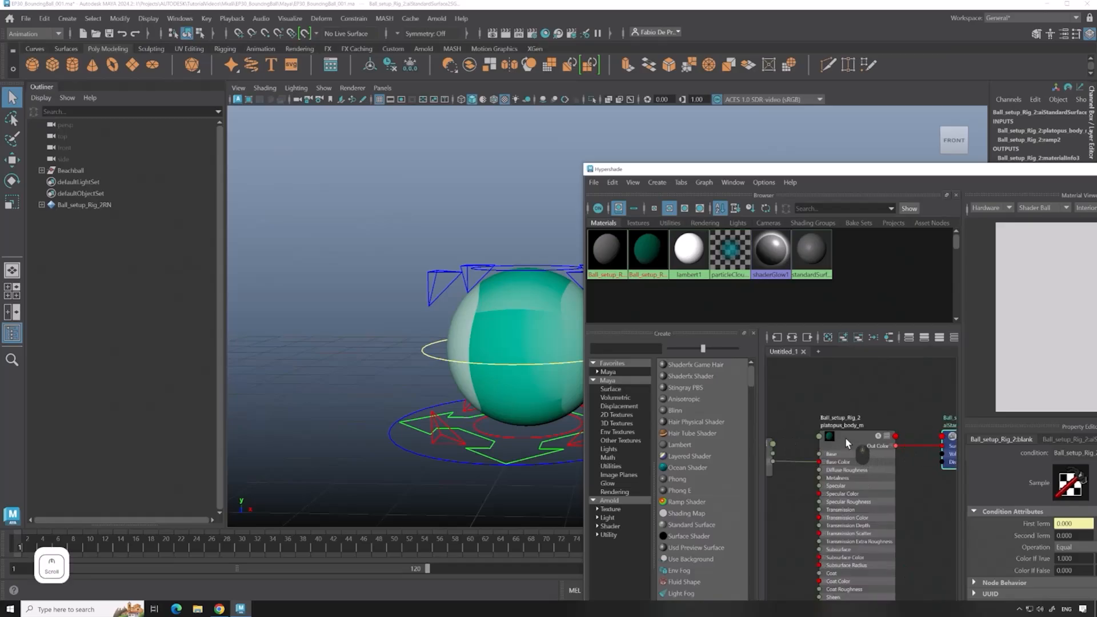
{"action": "middle_click_drag", "start_coordinate": [818, 394], "coordinate": [885, 394], "text": "alt"}
{"action": "left_click_drag", "start_coordinate": [885, 393], "coordinate": [794, 394]}
{"action": "scroll", "coordinate": [822, 409], "scroll_direction": "down", "scroll_amount": 3}
{"action": "middle_click_drag", "start_coordinate": [862, 436], "coordinate": [839, 423], "text": "alt"}
{"action": "left_click", "coordinate": [839, 423]}
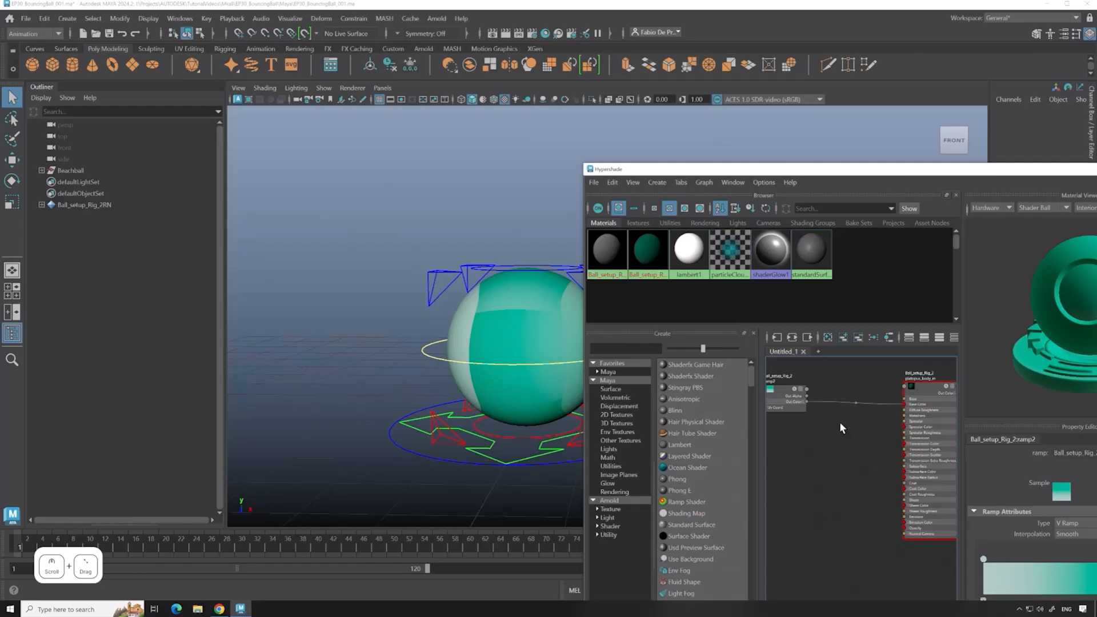
Create a colorCorrect node in the graph between the ramp and the ball's surface material.
{"action": "key", "text": "Tab"}
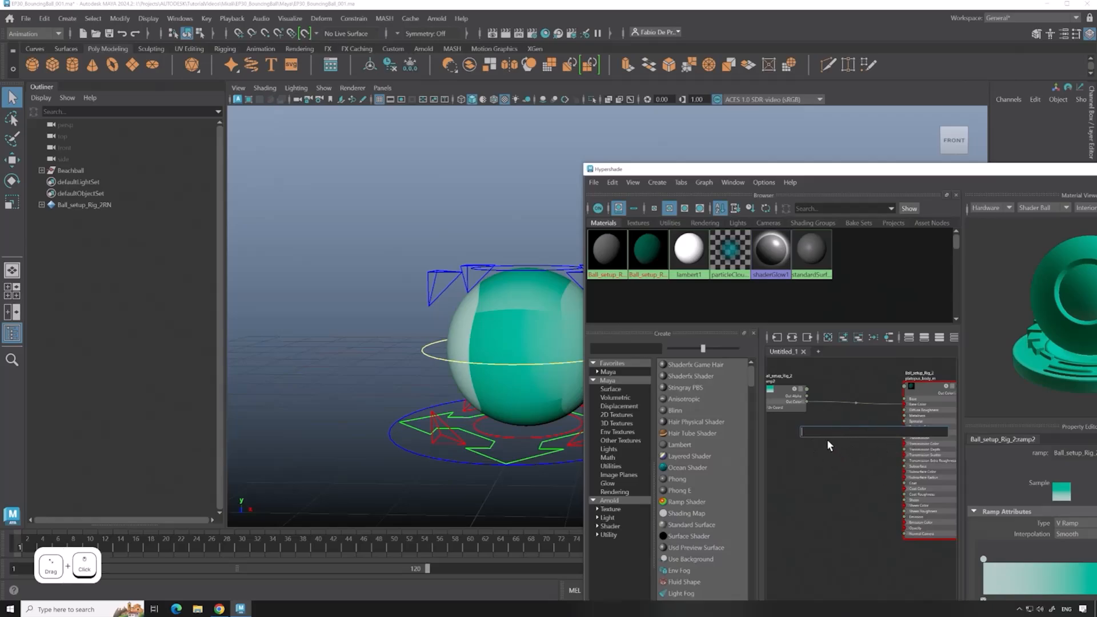
{"action": "key", "text": "Escape"}
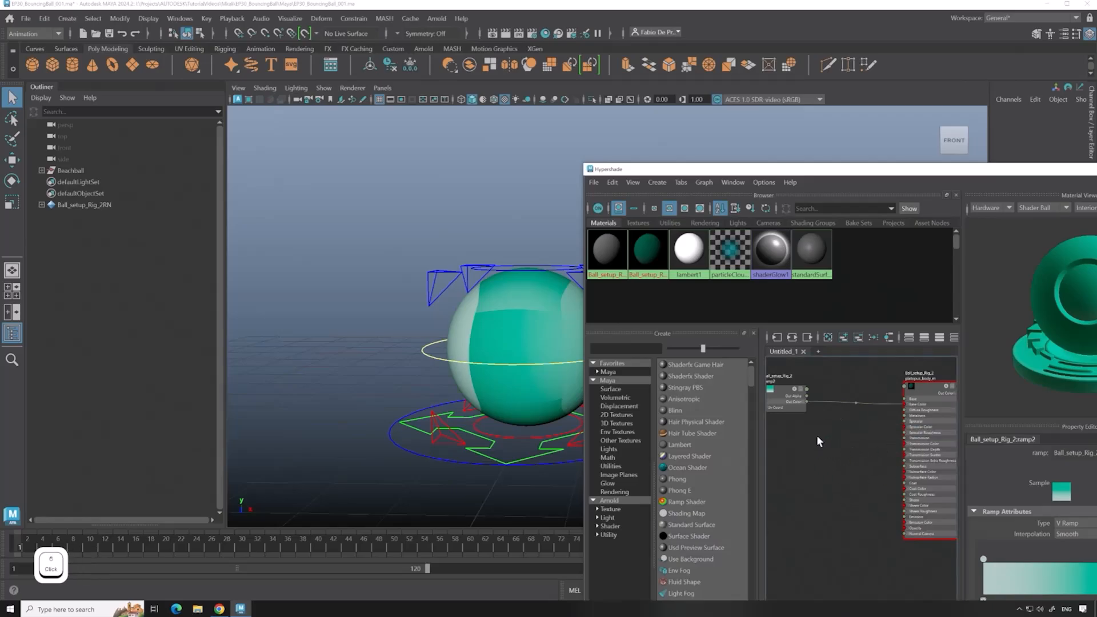
{"action": "key", "text": "Tab"}
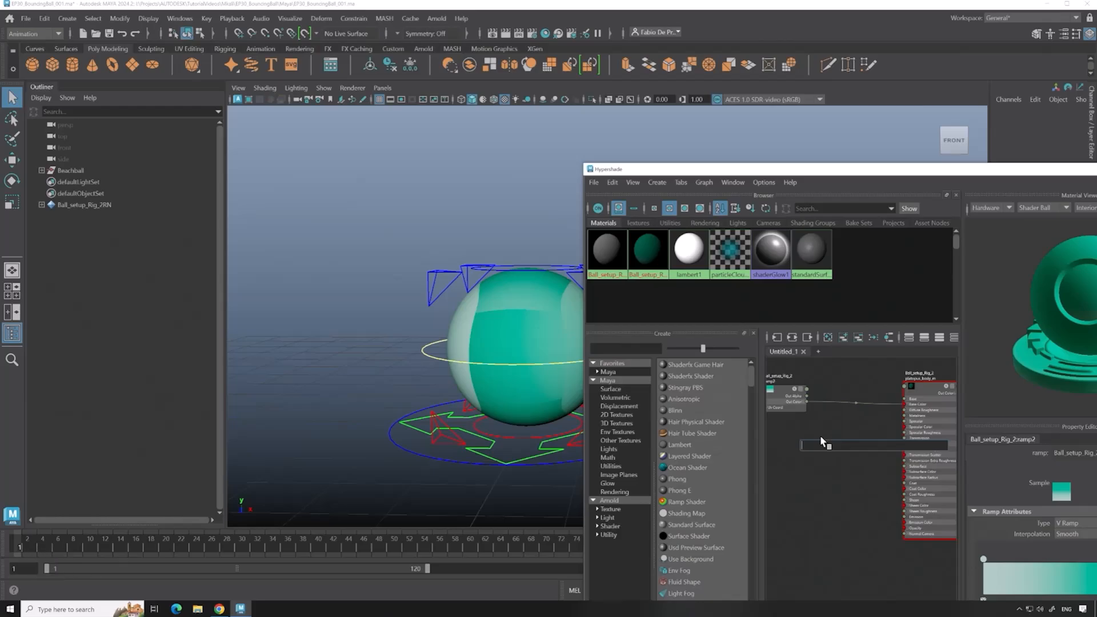
{"action": "type", "text": "colo"}
{"action": "key", "text": "Down"}
{"action": "key", "text": "Down"}
{"action": "key", "text": "Down"}
{"action": "key", "text": "Down"}
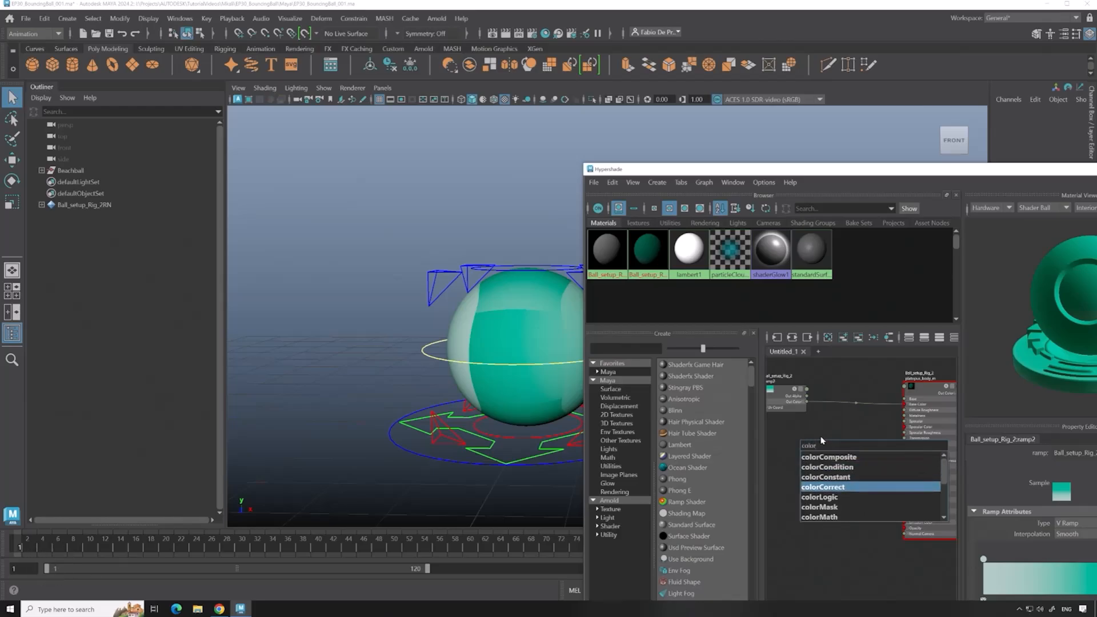
{"action": "key", "text": "Return"}
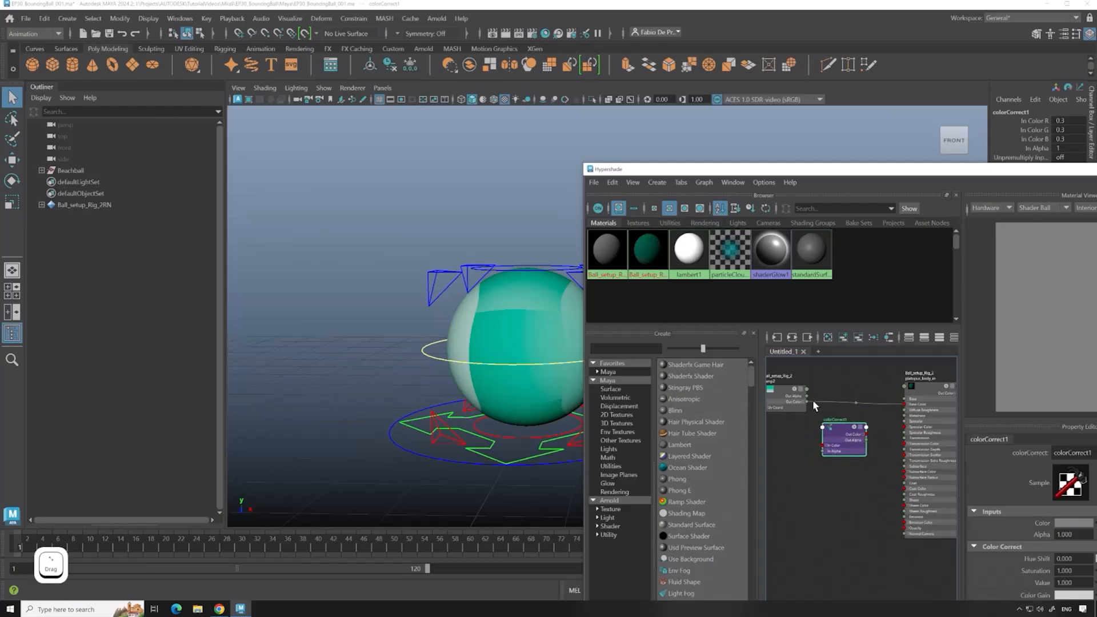
Route the ramp's Out Color through colorCorrect1's In Color and Out Color into the surface material's Base Color.
{"action": "left_click_drag", "start_coordinate": [806, 402], "coordinate": [824, 437]}
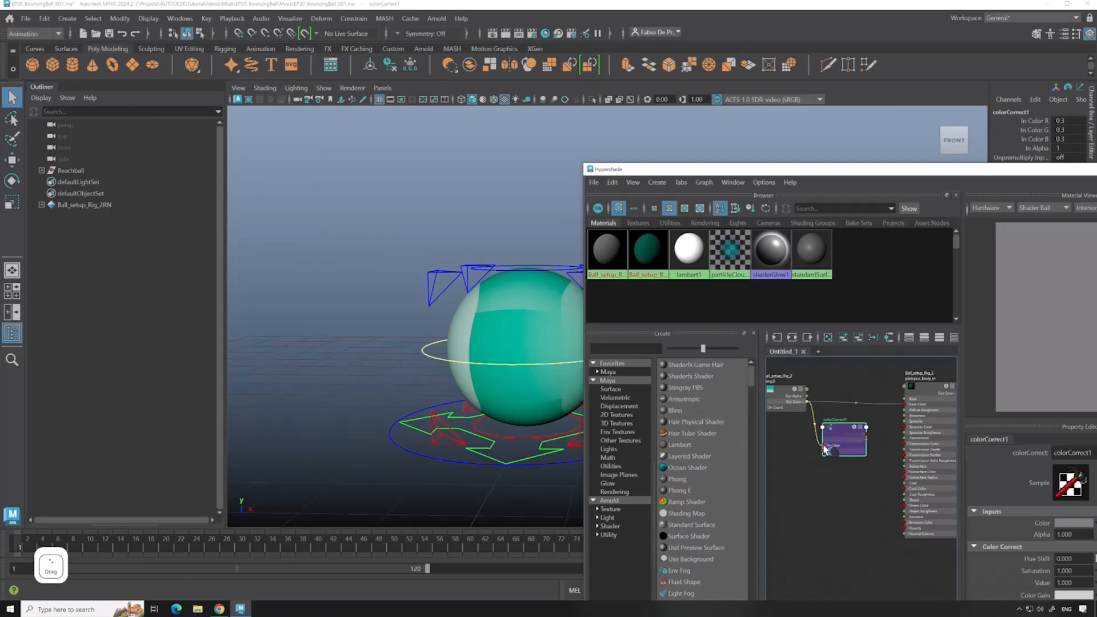
{"action": "scroll", "coordinate": [861, 452], "scroll_direction": "up", "scroll_amount": 4}
{"action": "scroll", "coordinate": [861, 453], "scroll_direction": "down", "scroll_amount": 3}
{"action": "middle_click_drag", "start_coordinate": [875, 490], "coordinate": [890, 526], "text": "alt"}
{"action": "left_click_drag", "start_coordinate": [883, 465], "coordinate": [937, 425]}
{"action": "middle_click_drag", "start_coordinate": [937, 452], "coordinate": [968, 441], "text": "alt"}
{"action": "left_click_drag", "start_coordinate": [879, 447], "coordinate": [879, 397]}
Resize and reposition the Hypershade window so the node graph and the colorCorrect1 properties fit on screen together.
{"action": "left_click_drag", "start_coordinate": [583, 164], "coordinate": [693, 240]}
{"action": "left_click_drag", "start_coordinate": [867, 245], "coordinate": [669, 116]}
{"action": "left_click_drag", "start_coordinate": [492, 110], "coordinate": [541, 217]}
{"action": "left_click_drag", "start_coordinate": [615, 225], "coordinate": [623, 128]}
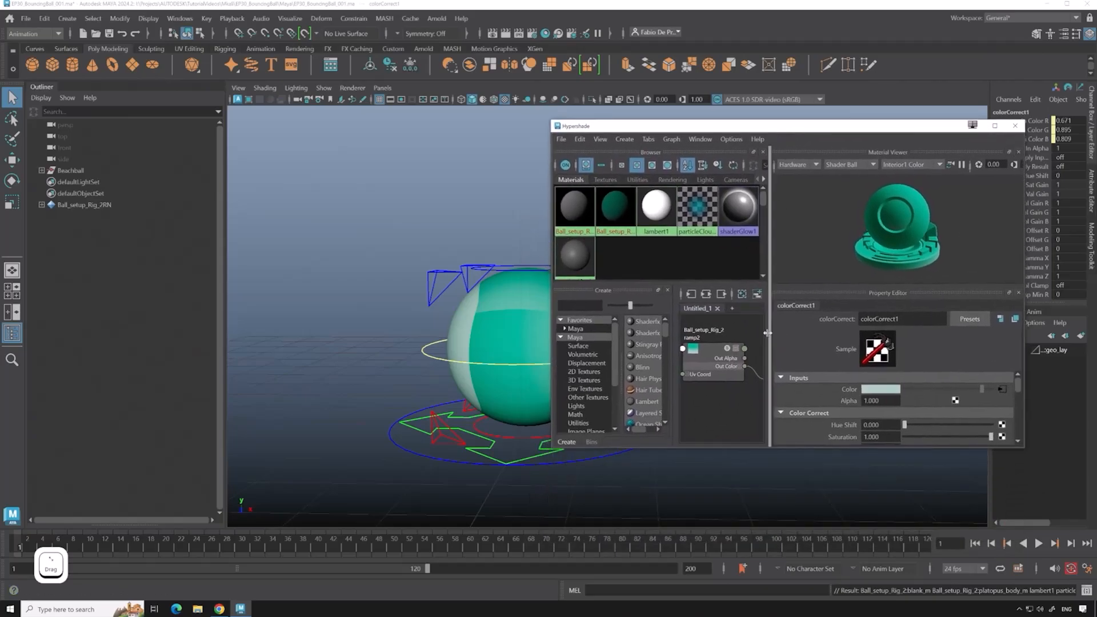
{"action": "scroll", "coordinate": [744, 338], "scroll_direction": "down", "scroll_amount": 4}
{"action": "middle_click_drag", "start_coordinate": [738, 377], "coordinate": [729, 384], "text": "alt"}
{"action": "left_click_drag", "start_coordinate": [552, 449], "coordinate": [391, 487]}
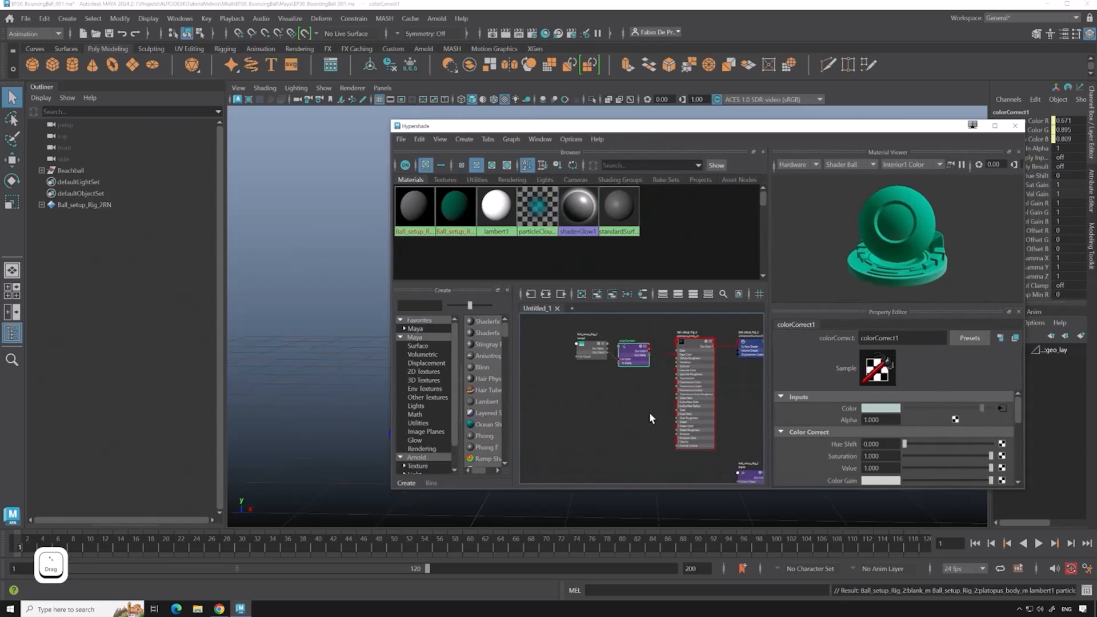
Examine the connections running from the ramp through colorCorrect1 into the surface material and shading group.
{"action": "scroll", "coordinate": [651, 407], "scroll_direction": "up", "scroll_amount": 4}
{"action": "middle_click_drag", "start_coordinate": [552, 364], "coordinate": [558, 370], "text": "alt"}
{"action": "scroll", "coordinate": [560, 345], "scroll_direction": "up", "scroll_amount": 3}
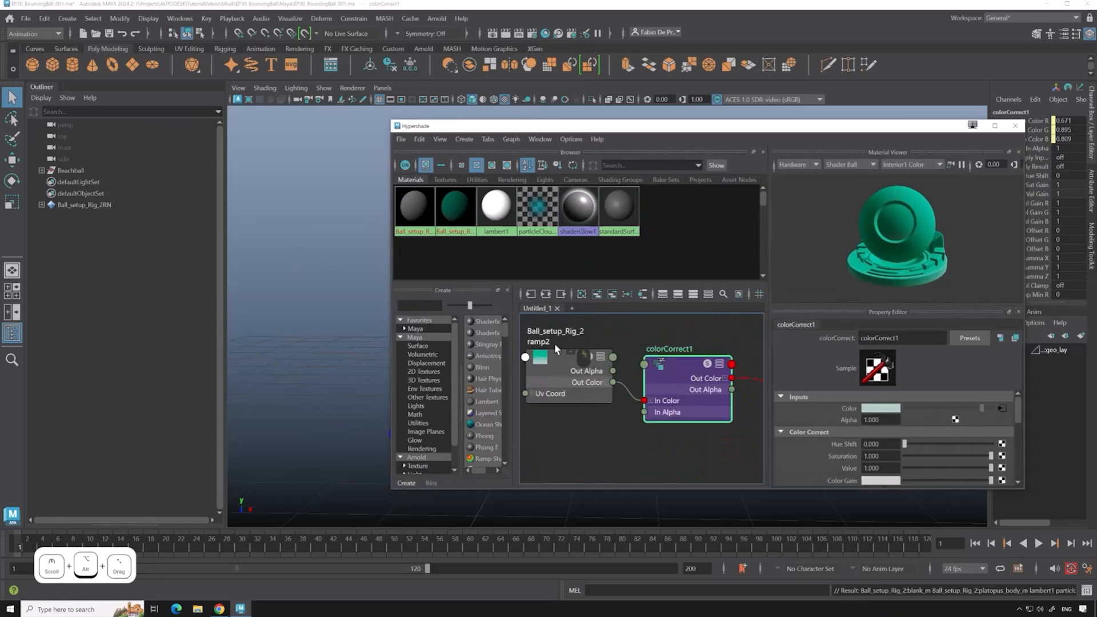
{"action": "middle_click_drag", "start_coordinate": [687, 442], "coordinate": [605, 408], "text": "alt"}
{"action": "middle_click_drag", "start_coordinate": [696, 410], "coordinate": [631, 407], "text": "alt"}
{"action": "scroll", "coordinate": [725, 405], "scroll_direction": "down", "scroll_amount": 4}
{"action": "middle_click_drag", "start_coordinate": [739, 406], "coordinate": [704, 374], "text": "alt"}
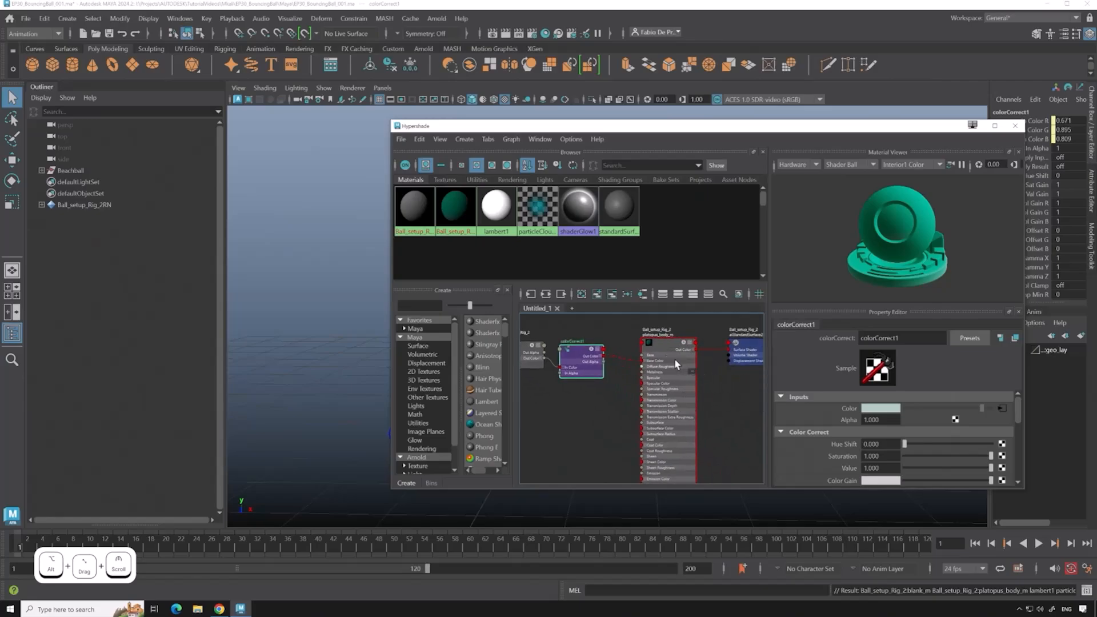
{"action": "middle_click_drag", "start_coordinate": [603, 331], "coordinate": [647, 334], "text": "alt"}
Arrange the Hypershade window beside an enlarged view of the ball so color changes can be watched.
{"action": "left_click_drag", "start_coordinate": [421, 126], "coordinate": [461, 234]}
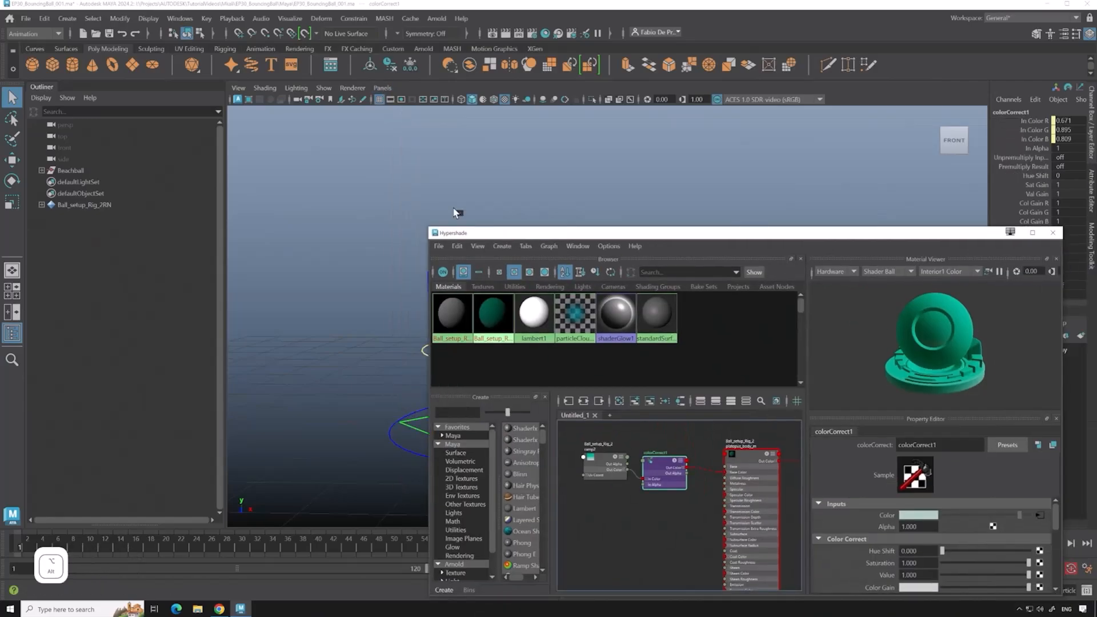
{"action": "middle_click_drag", "start_coordinate": [455, 213], "coordinate": [271, 123], "text": "alt"}
{"action": "left_click_drag", "start_coordinate": [512, 236], "coordinate": [526, 122]}
{"action": "scroll", "coordinate": [408, 280], "scroll_direction": "up", "scroll_amount": 3}
{"action": "middle_click_drag", "start_coordinate": [408, 277], "coordinate": [459, 288], "text": "alt"}
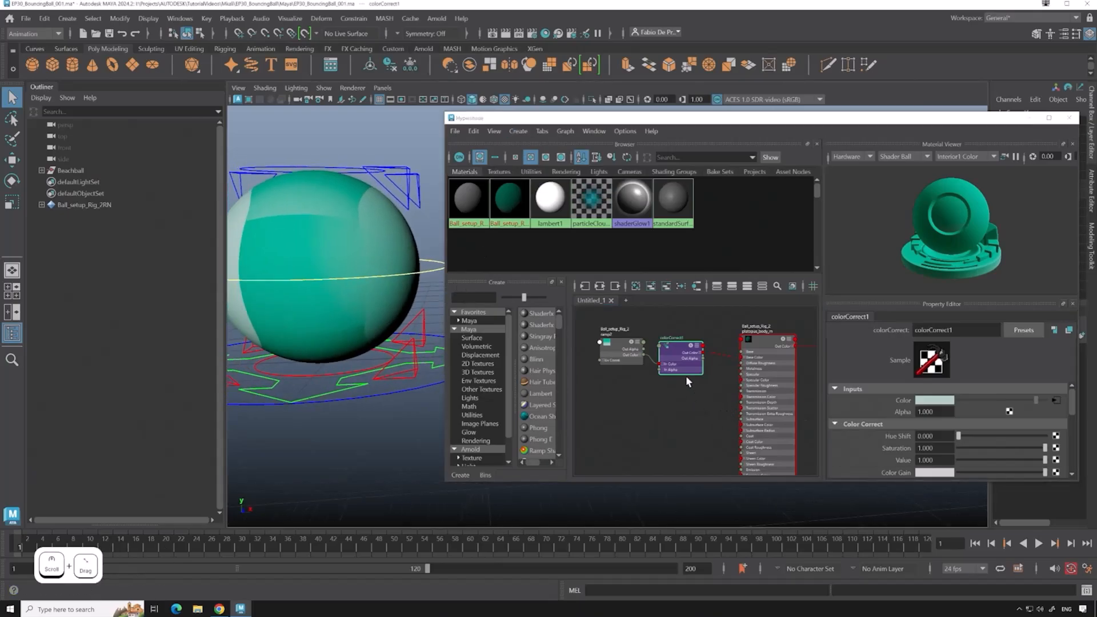
Set colorCorrect1's Hue Shift to about 180.594 for a pink ball, and close the Hypershade.
{"action": "scroll", "coordinate": [896, 442], "scroll_direction": "down", "scroll_amount": 2}
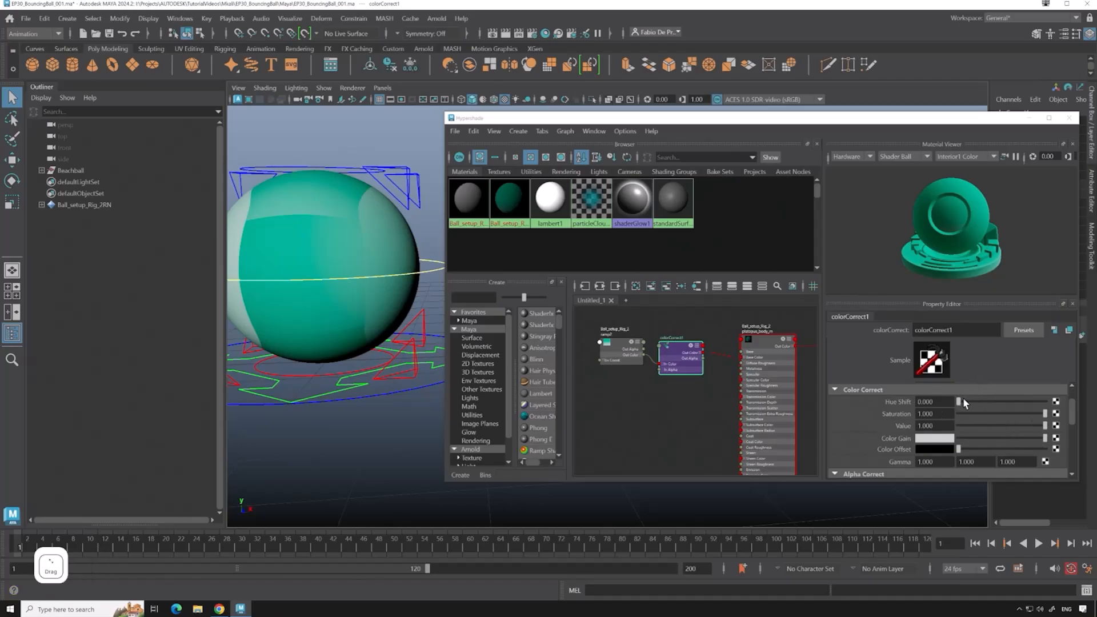
{"action": "left_click_drag", "start_coordinate": [958, 401], "coordinate": [1005, 403]}
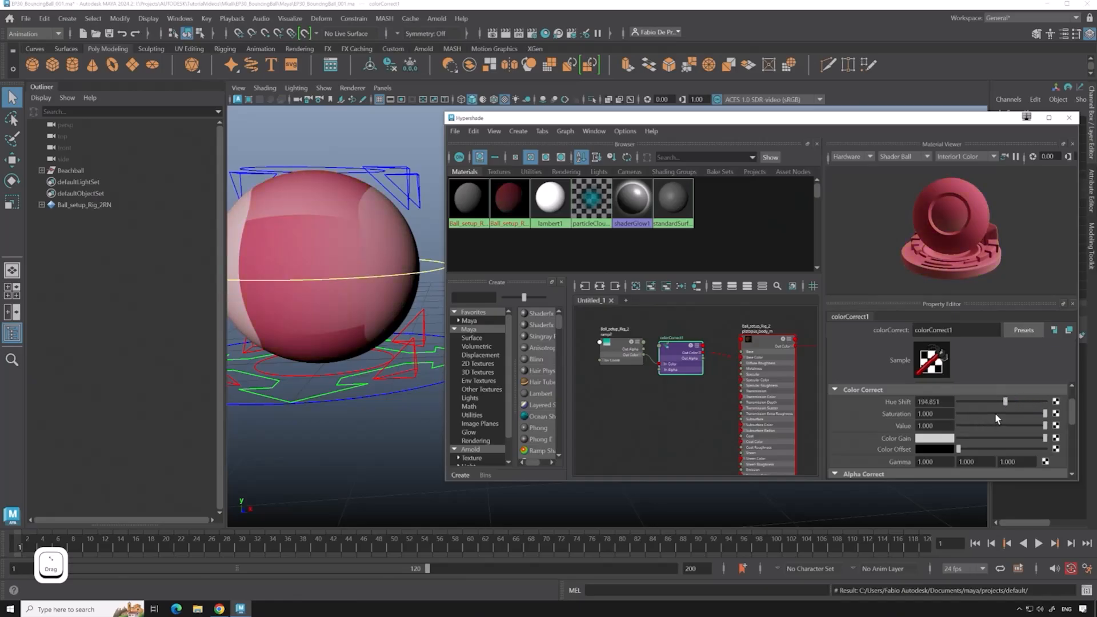
{"action": "mouse_move", "coordinate": [1005, 401]}
{"action": "left_mouse_down"}
{"action": "mouse_move", "coordinate": [1023, 403]}
{"action": "mouse_move", "coordinate": [1003, 403]}
{"action": "left_mouse_up"}
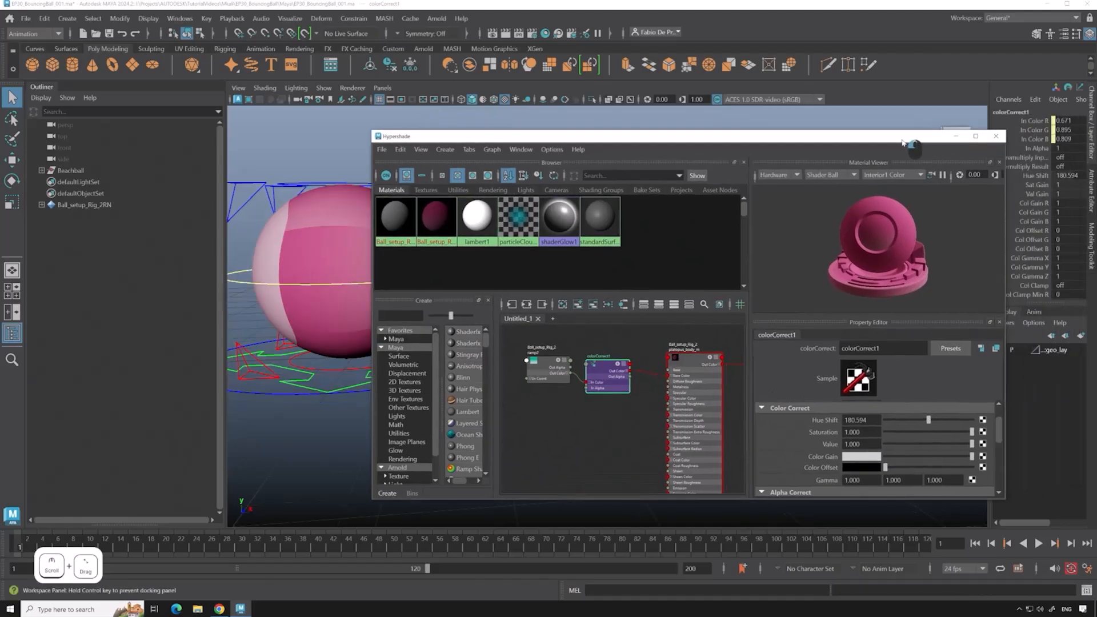
{"action": "left_click_drag", "start_coordinate": [909, 138], "coordinate": [834, 153]}
{"action": "left_click", "coordinate": [921, 151]}
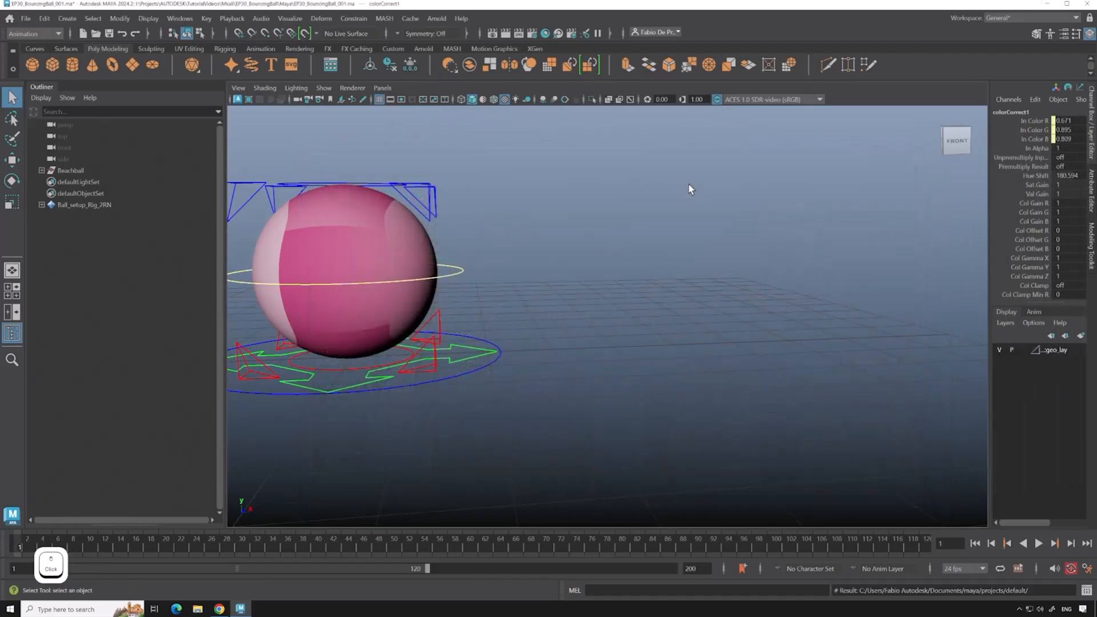
Examine the pink ball rig and expand the Beachball group to review its contents.
{"action": "scroll", "coordinate": [641, 192], "scroll_direction": "down", "scroll_amount": 2, "text": "alt"}
{"action": "middle_click_drag", "start_coordinate": [584, 201], "coordinate": [724, 260], "text": "alt"}
{"action": "left_click", "coordinate": [650, 301]}
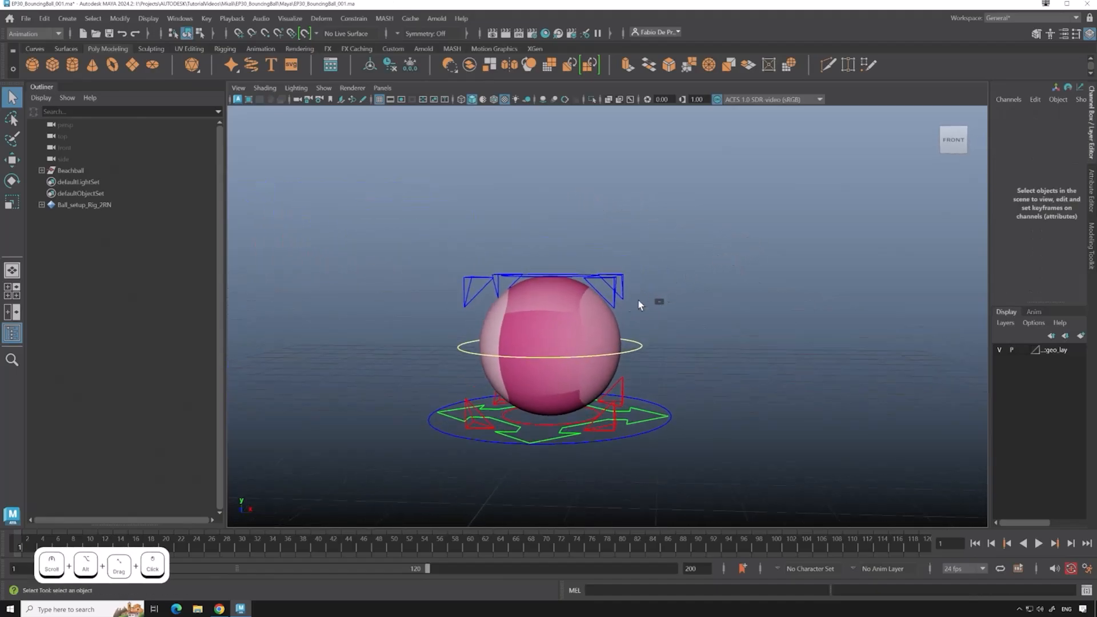
{"action": "left_click_drag", "start_coordinate": [632, 319], "coordinate": [670, 350], "text": "alt"}
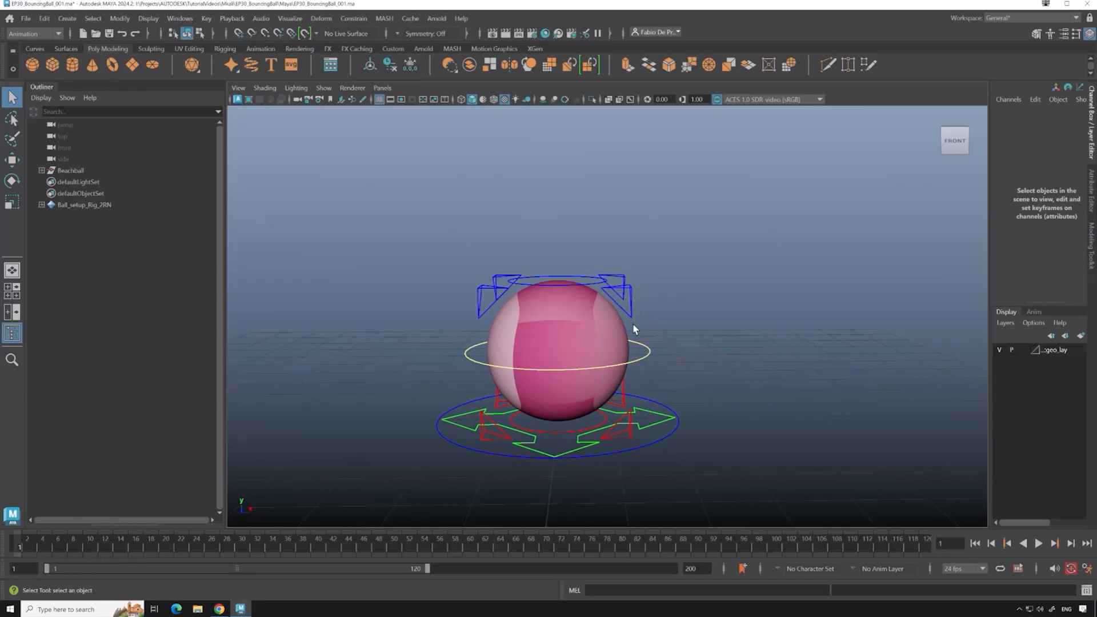
{"action": "left_click", "coordinate": [42, 171]}
{"action": "left_click", "coordinate": [137, 181]}
{"action": "left_click", "coordinate": [285, 238]}
{"action": "left_click_drag", "start_coordinate": [384, 246], "coordinate": [743, 457]}
{"action": "left_click", "coordinate": [743, 457]}
{"action": "left_click_drag", "start_coordinate": [489, 306], "coordinate": [565, 327], "text": "alt"}
Open the Reference Editor, enlarge it, and arrange it beside the ball so the rig reference is readable.
{"action": "left_click", "coordinate": [26, 18]}
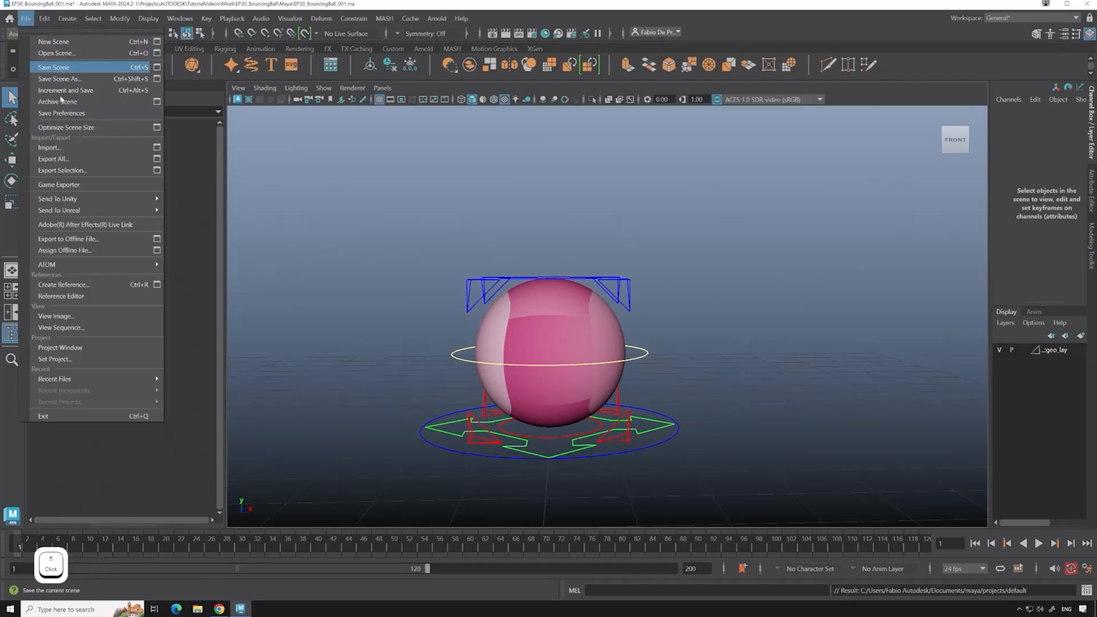
{"action": "left_click", "coordinate": [83, 296]}
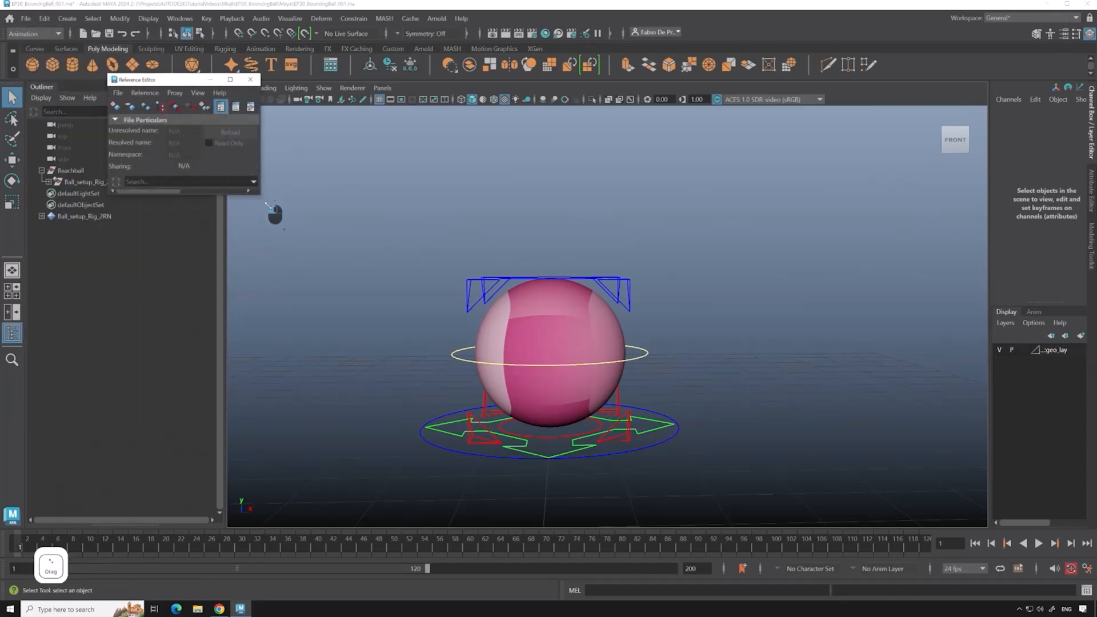
{"action": "left_click_drag", "start_coordinate": [262, 194], "coordinate": [512, 355]}
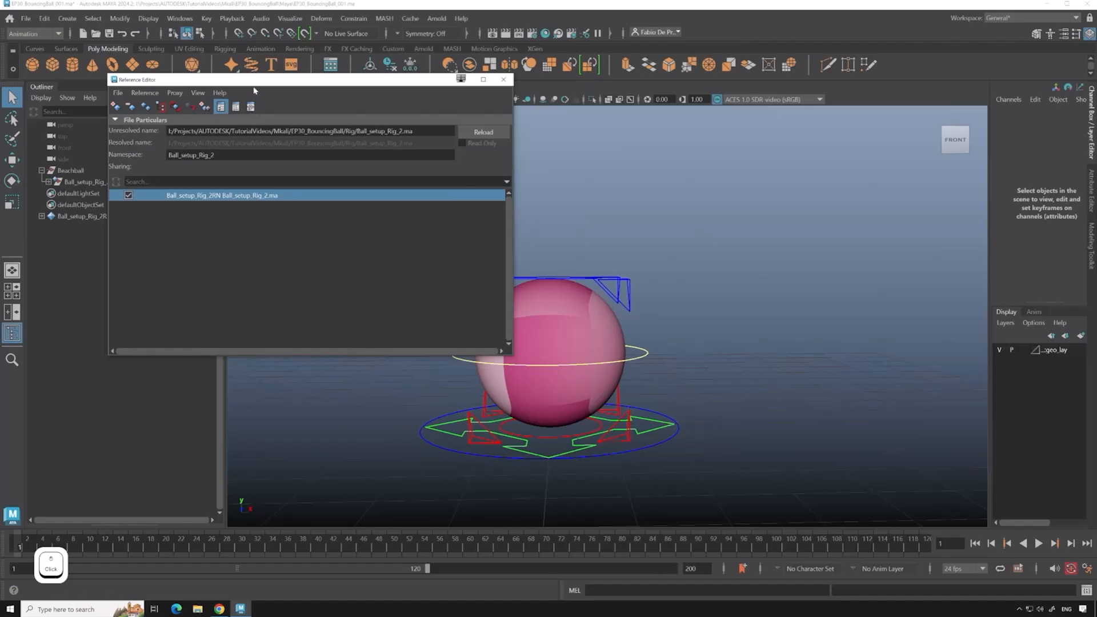
{"action": "left_click_drag", "start_coordinate": [293, 80], "coordinate": [779, 113]}
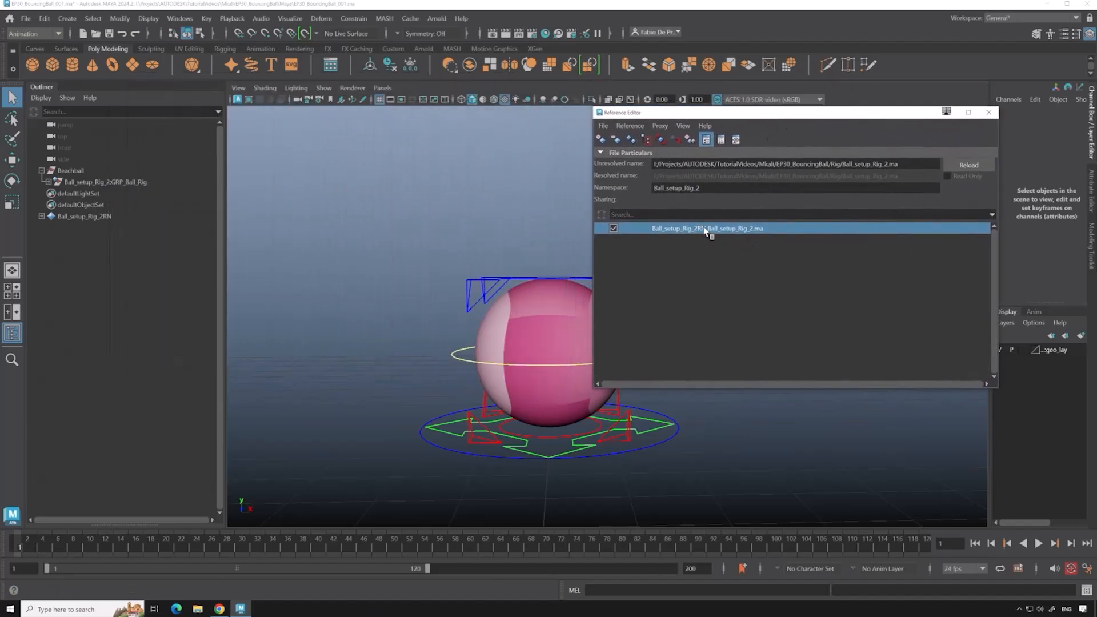
{"action": "left_click_drag", "start_coordinate": [489, 228], "coordinate": [421, 234], "text": "alt"}
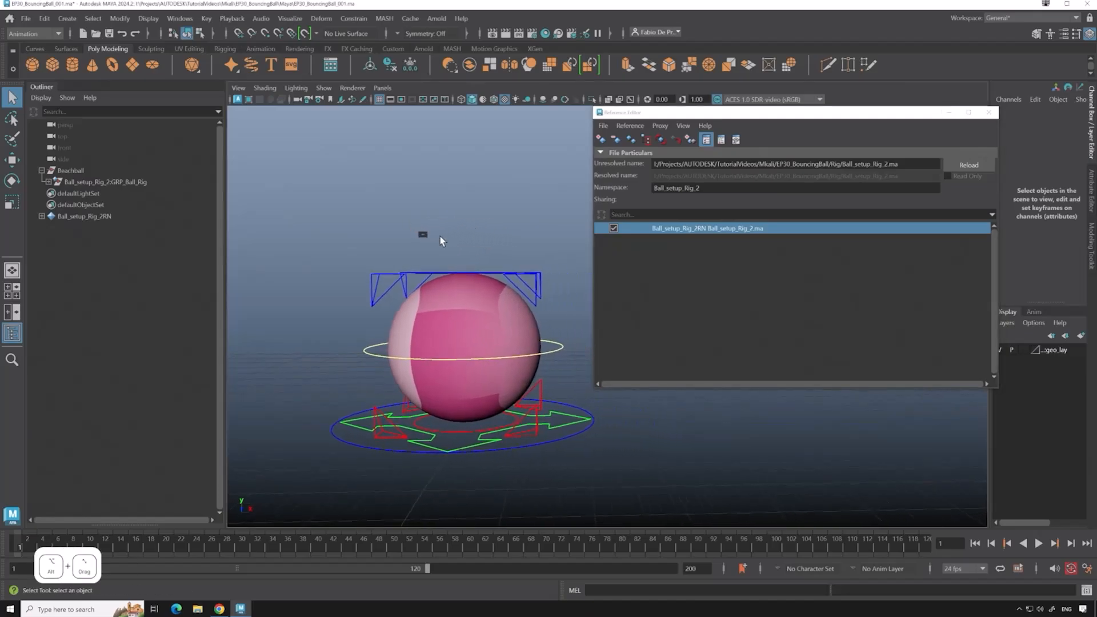
Duplicate the Ball_setup_Rig_2.ma reference, dismiss the warning, and minimize the Reference Editor.
{"action": "left_click", "coordinate": [727, 262]}
{"action": "left_click", "coordinate": [721, 231]}
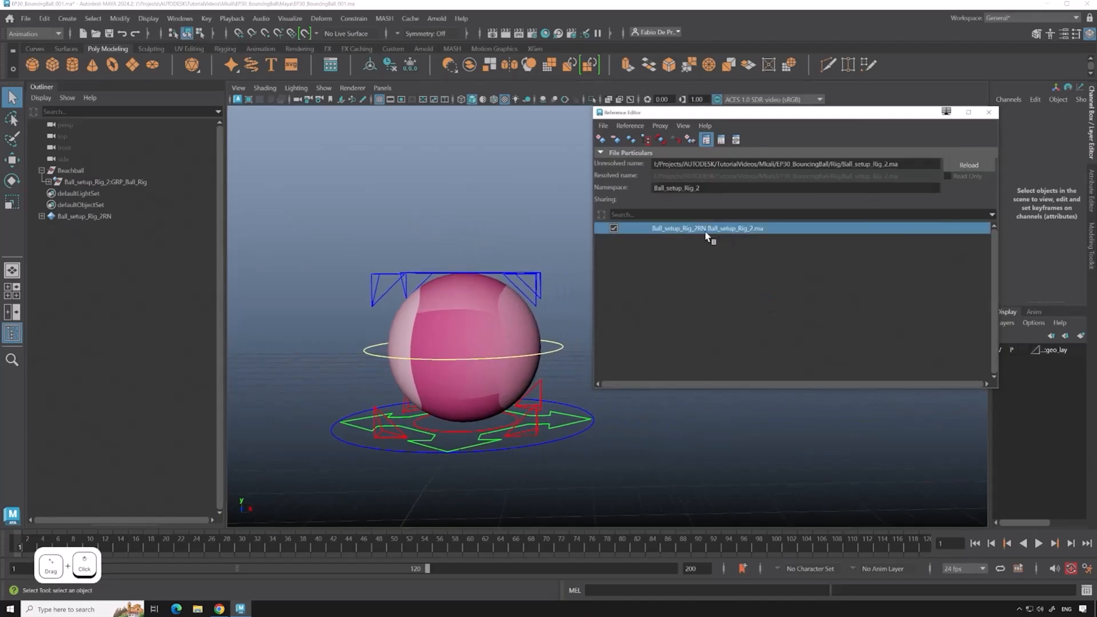
{"action": "left_click", "coordinate": [632, 140]}
{"action": "left_click", "coordinate": [545, 425]}
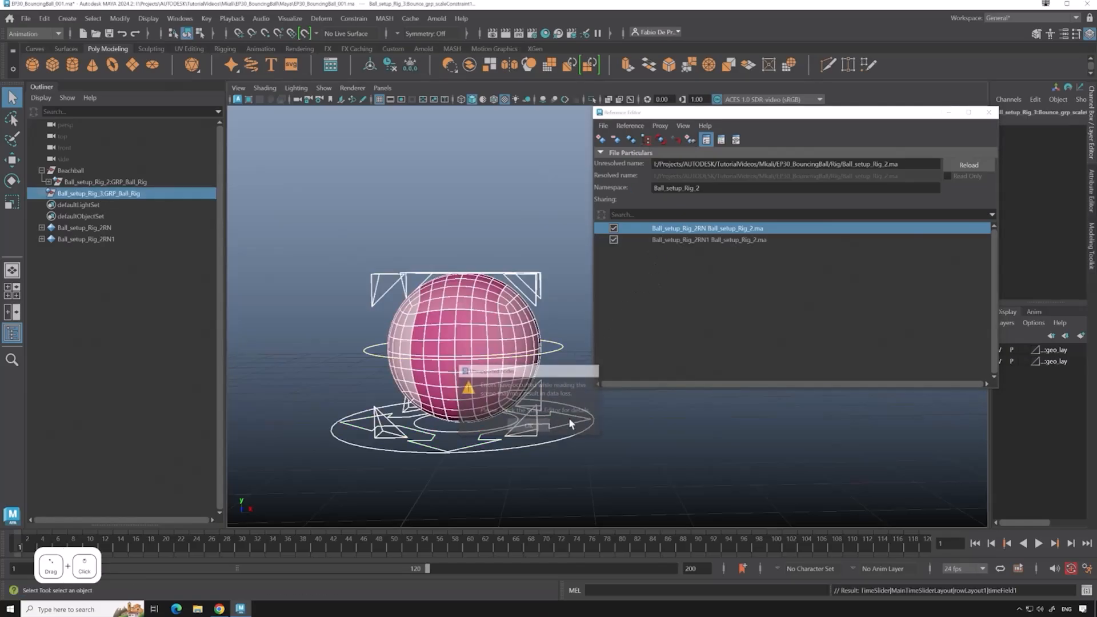
{"action": "left_click", "coordinate": [948, 112]}
{"action": "left_click", "coordinate": [166, 297]}
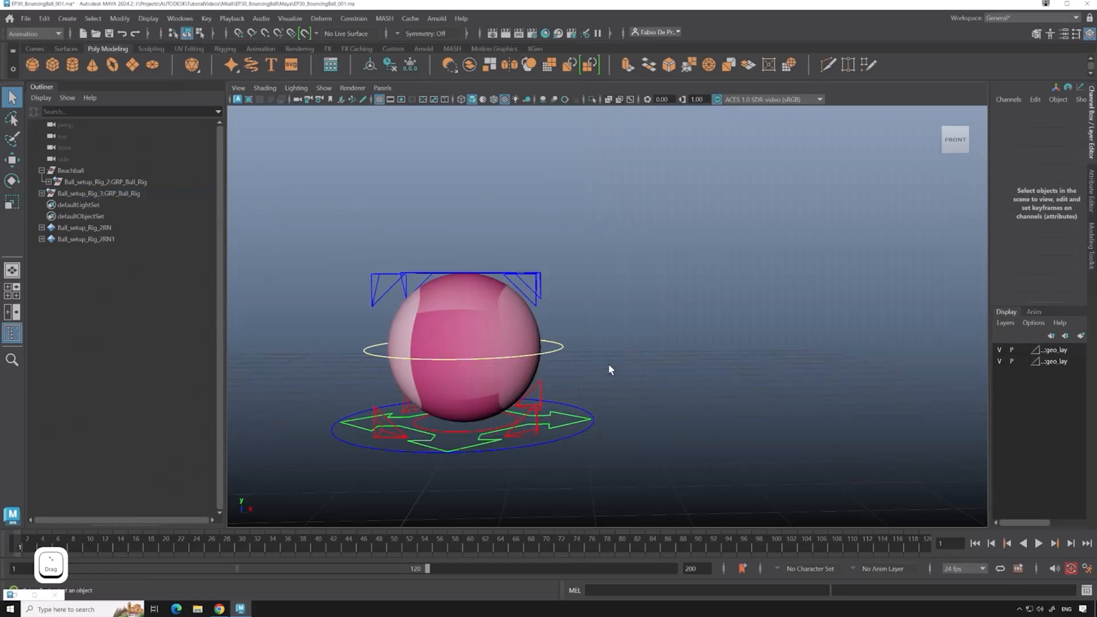
Move the pink ball's placer control along X to about 49.321, clear of the duplicated green ball.
{"action": "scroll", "coordinate": [602, 367], "scroll_direction": "down", "scroll_amount": 2}
{"action": "left_click_drag", "start_coordinate": [602, 368], "coordinate": [651, 332], "text": "alt"}
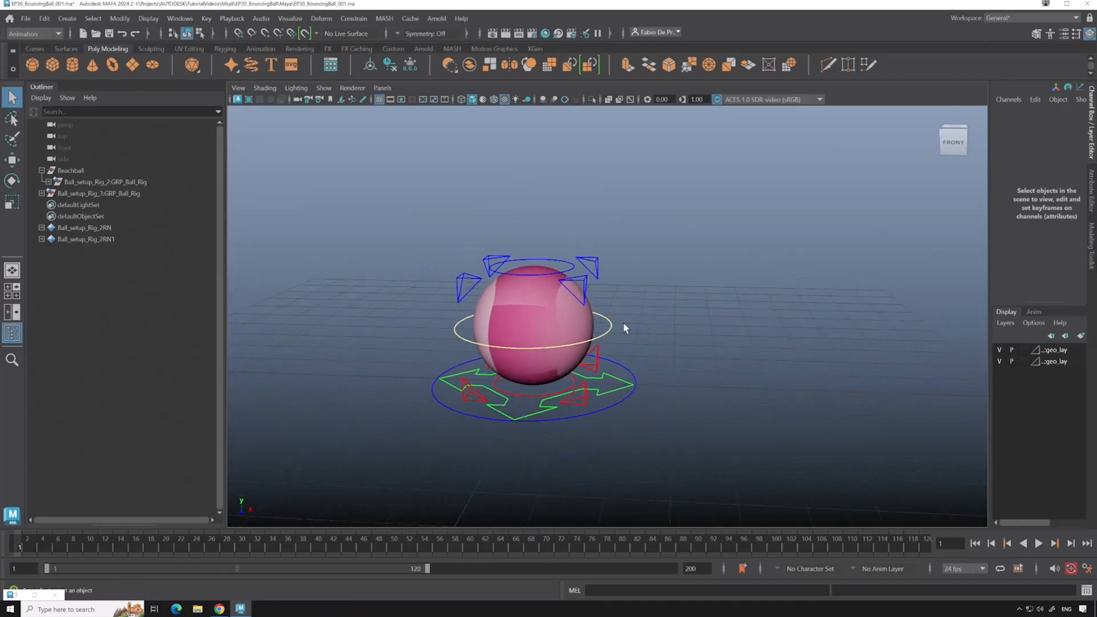
{"action": "left_click", "coordinate": [630, 372]}
{"action": "left_click", "coordinate": [629, 375]}
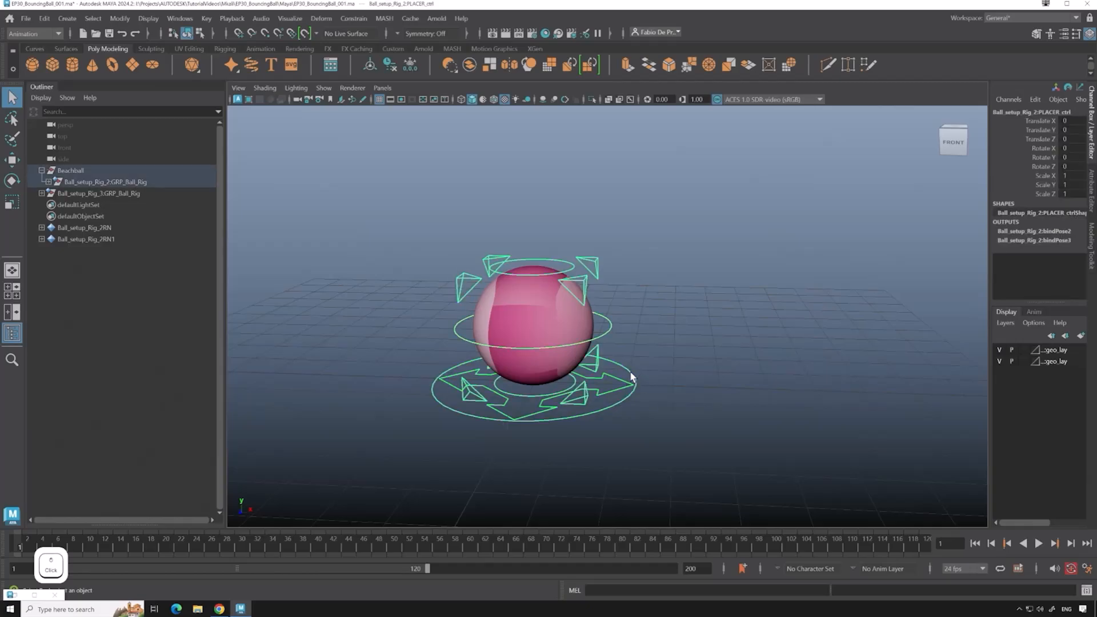
{"action": "key", "text": "w"}
{"action": "left_click_drag", "start_coordinate": [648, 377], "coordinate": [914, 369], "text": "alt"}
{"action": "left_click_drag", "start_coordinate": [747, 380], "coordinate": [657, 371], "text": "alt"}
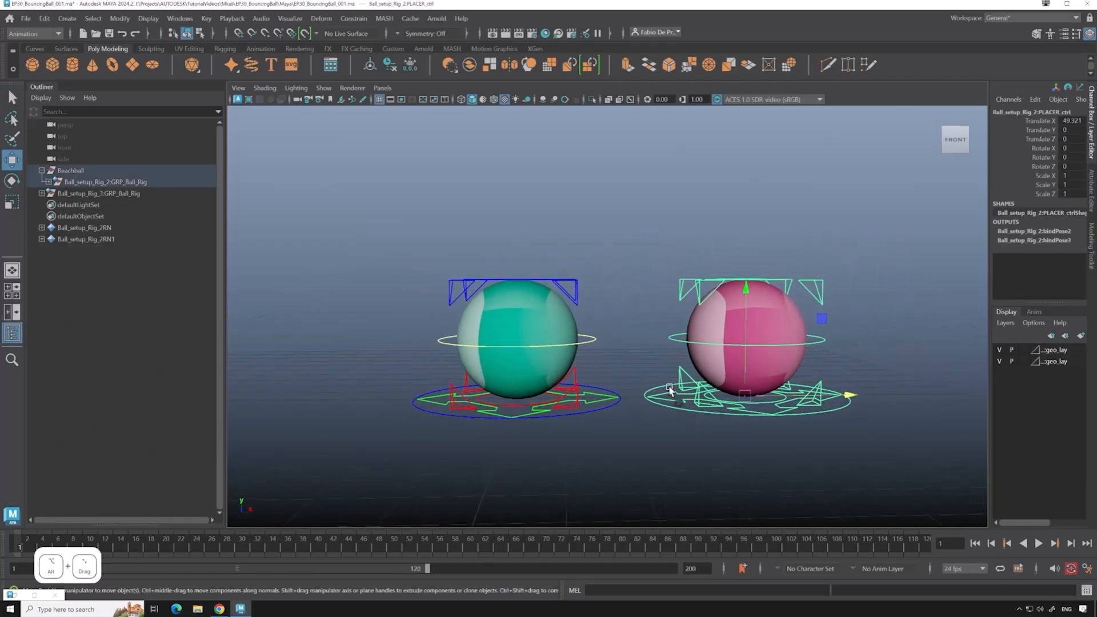
Group the duplicated green ball rig and name the group Bowlingball.
{"action": "left_click", "coordinate": [571, 351]}
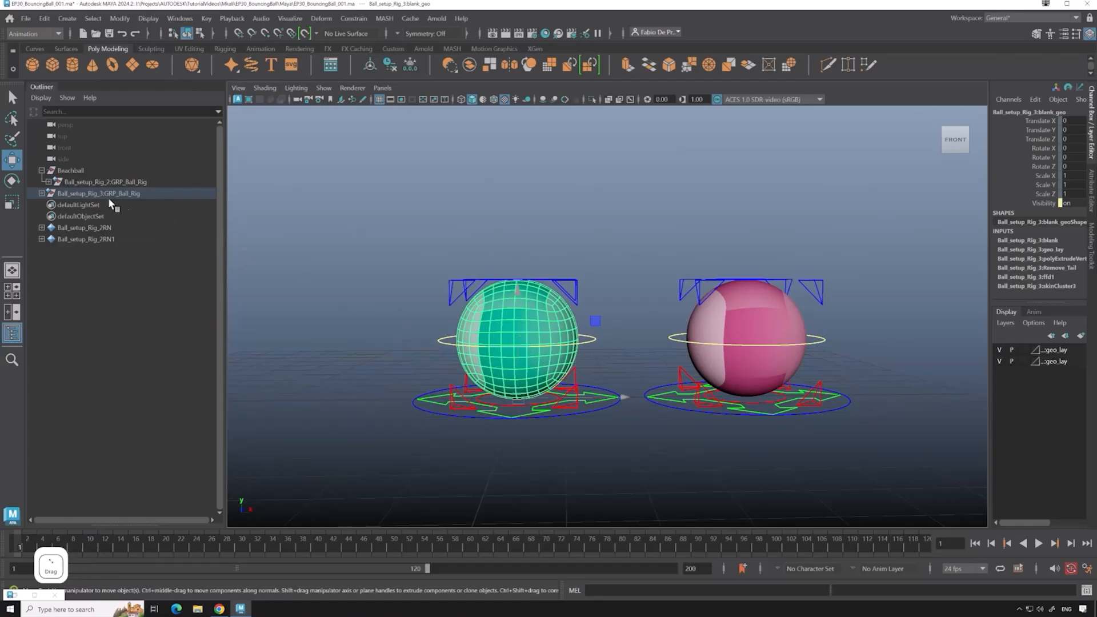
{"action": "left_click", "coordinate": [97, 193]}
{"action": "key", "text": "ctrl+g"}
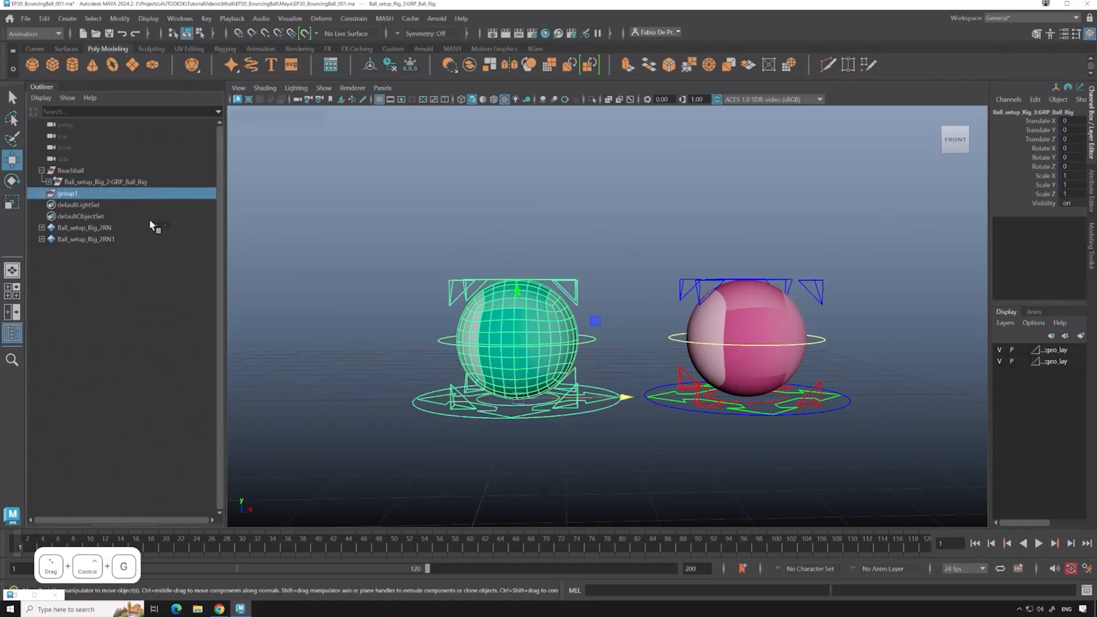
{"action": "double_click", "coordinate": [85, 193]}
{"action": "type", "text": "Bowl"}
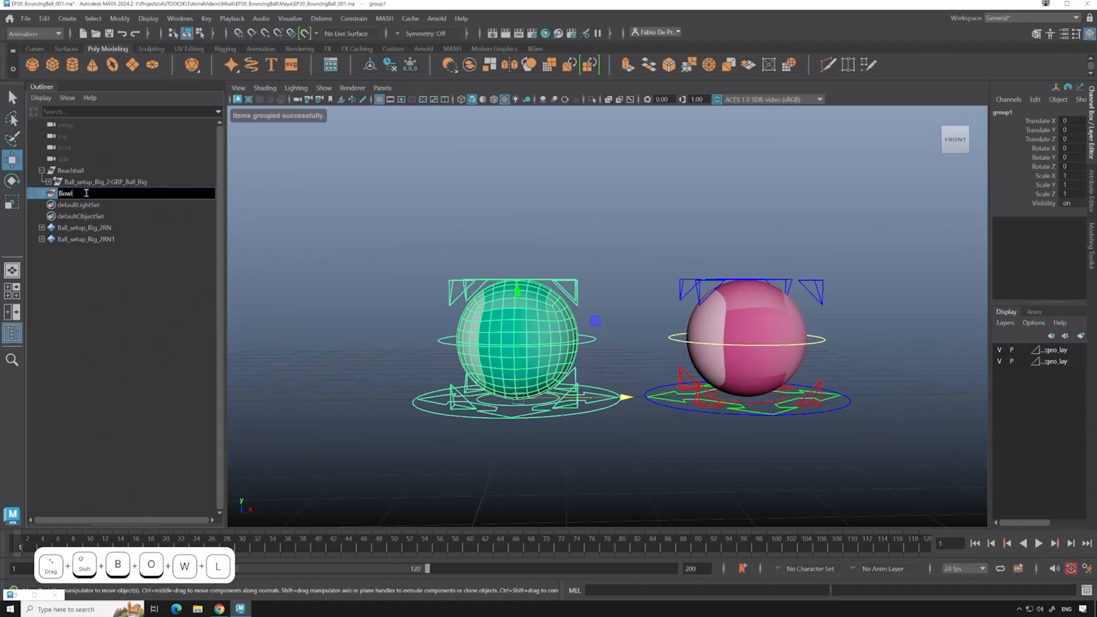
{"action": "type", "text": "ingba"}
{"action": "key", "text": "BackSpace"}
{"action": "type", "text": "all"}
{"action": "key", "text": "Return"}
Open the Hypershade for the green ball and enlarge the node graph around its ramp and surface material.
{"action": "left_click", "coordinate": [537, 310]}
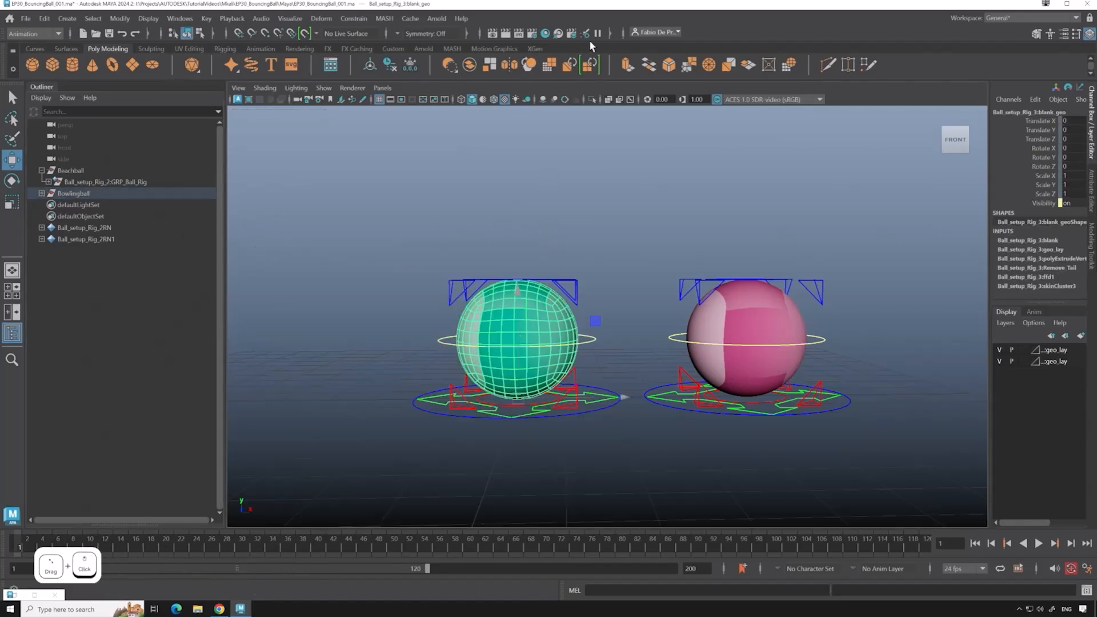
{"action": "left_click", "coordinate": [544, 33]}
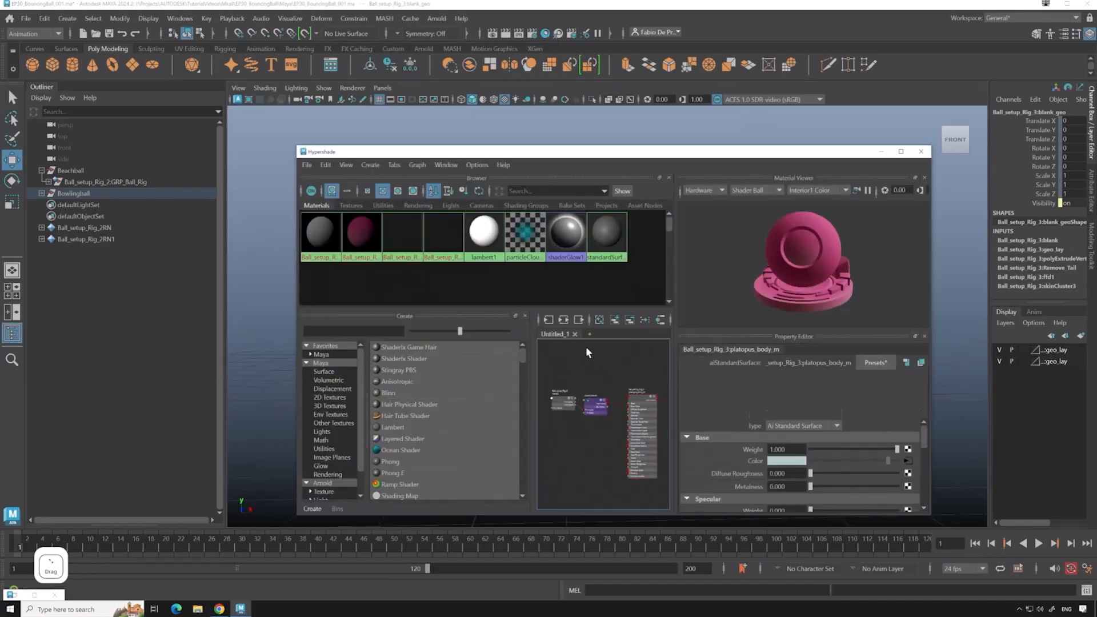
{"action": "left_click", "coordinate": [451, 319]}
{"action": "scroll", "coordinate": [607, 387], "scroll_direction": "down", "scroll_amount": 5}
{"action": "left_click_drag", "start_coordinate": [610, 388], "coordinate": [574, 425]}
{"action": "left_click", "coordinate": [451, 319]}
{"action": "scroll", "coordinate": [577, 374], "scroll_direction": "down", "scroll_amount": 1}
{"action": "middle_click_drag", "start_coordinate": [469, 352], "coordinate": [588, 403], "text": "alt"}
{"action": "scroll", "coordinate": [564, 396], "scroll_direction": "up", "scroll_amount": 2}
{"action": "left_click_drag", "start_coordinate": [563, 397], "coordinate": [486, 396]}
{"action": "left_click", "coordinate": [558, 420]}
{"action": "scroll", "coordinate": [560, 420], "scroll_direction": "down", "scroll_amount": 4}
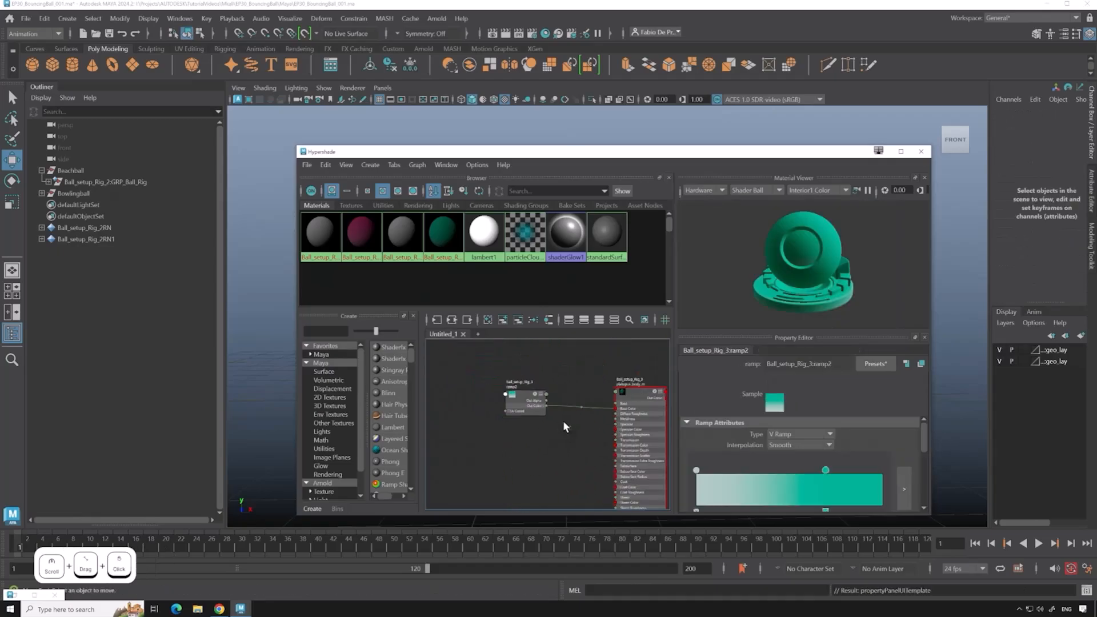
Create a colorCorrect node and connect the ramp's Out Color to its In Color.
{"action": "key", "text": "Tab"}
{"action": "type", "text": "color"}
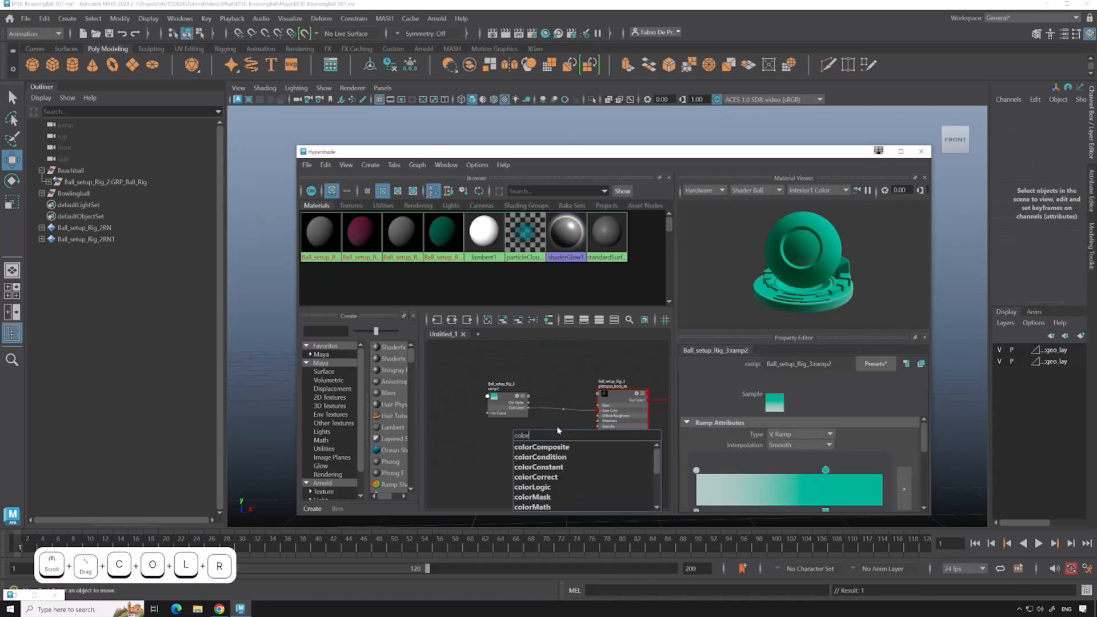
{"action": "left_click", "coordinate": [553, 476]}
{"action": "mouse_move", "coordinate": [556, 437]}
{"action": "left_mouse_down"}
{"action": "mouse_move", "coordinate": [568, 430]}
{"action": "mouse_move", "coordinate": [530, 416]}
{"action": "mouse_move", "coordinate": [539, 442]}
{"action": "left_mouse_up"}
{"action": "left_click", "coordinate": [534, 402]}
Connect colorCorrect2's Out Color to the Base Color of the green ball's surface material.
{"action": "scroll", "coordinate": [582, 438], "scroll_direction": "up", "scroll_amount": 2}
{"action": "scroll", "coordinate": [581, 437], "scroll_direction": "up", "scroll_amount": 4}
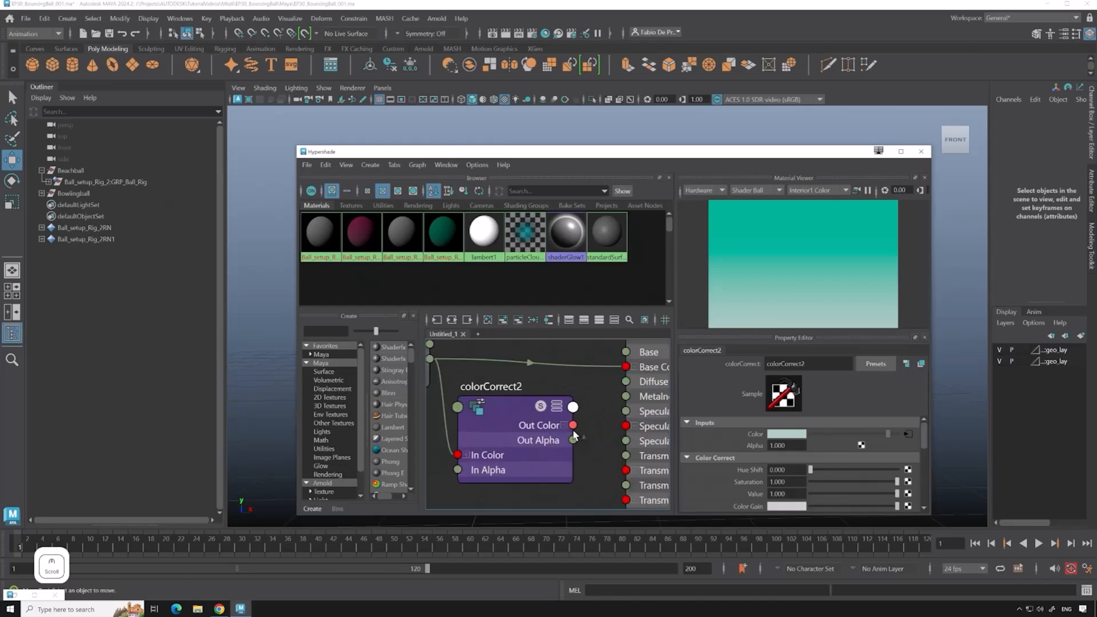
{"action": "scroll", "coordinate": [574, 429], "scroll_direction": "down", "scroll_amount": 2}
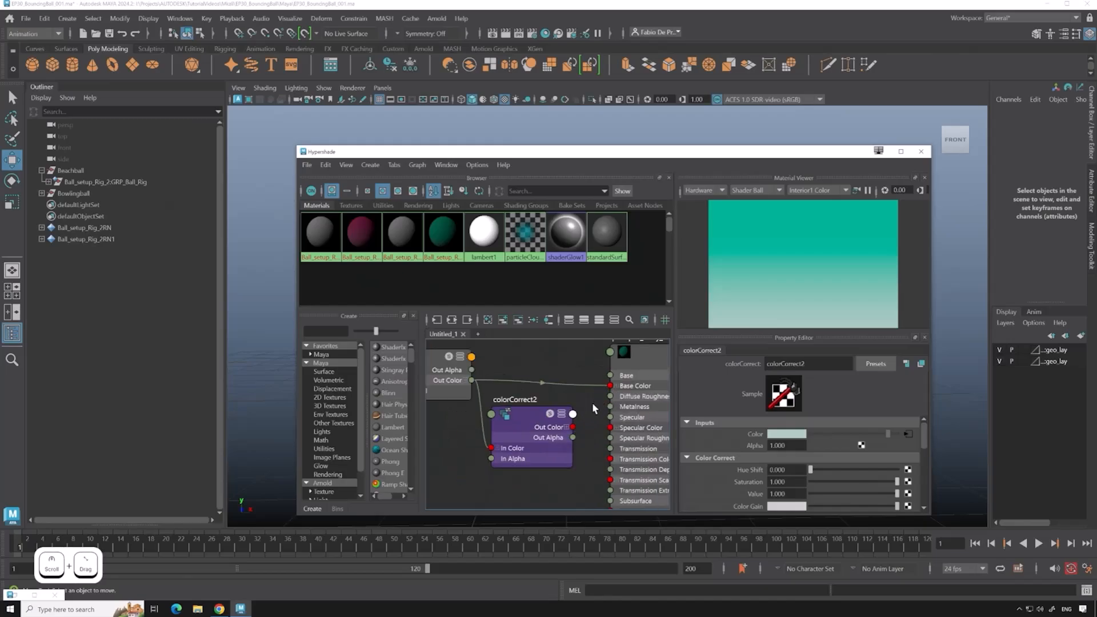
{"action": "left_click_drag", "start_coordinate": [572, 427], "coordinate": [610, 386]}
Arrange the Hypershade beside the green ball so its color changes can be watched.
{"action": "left_click_drag", "start_coordinate": [541, 153], "coordinate": [800, 137]}
{"action": "middle_click_drag", "start_coordinate": [522, 218], "coordinate": [430, 232], "text": "alt"}
{"action": "left_click_drag", "start_coordinate": [556, 131], "coordinate": [583, 129]}
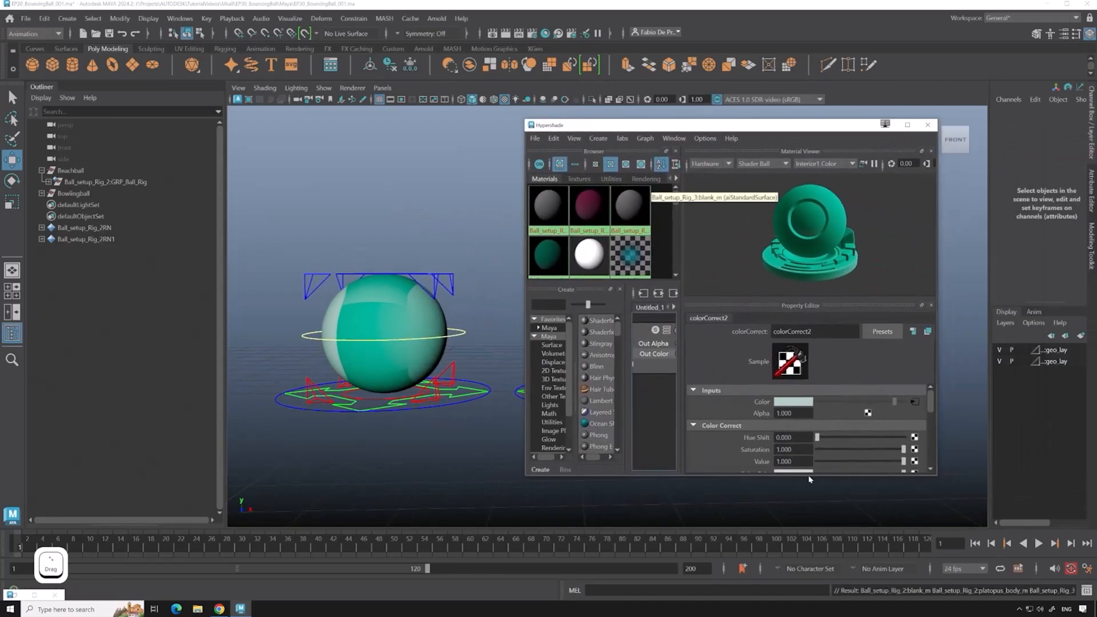
Set colorCorrect2's Saturation to 0 and lower its Color Gain to turn the ball gray.
{"action": "scroll", "coordinate": [752, 425], "scroll_direction": "down", "scroll_amount": 2}
{"action": "scroll", "coordinate": [752, 425], "scroll_direction": "up", "scroll_amount": 2}
{"action": "scroll", "coordinate": [752, 429], "scroll_direction": "down", "scroll_amount": 1}
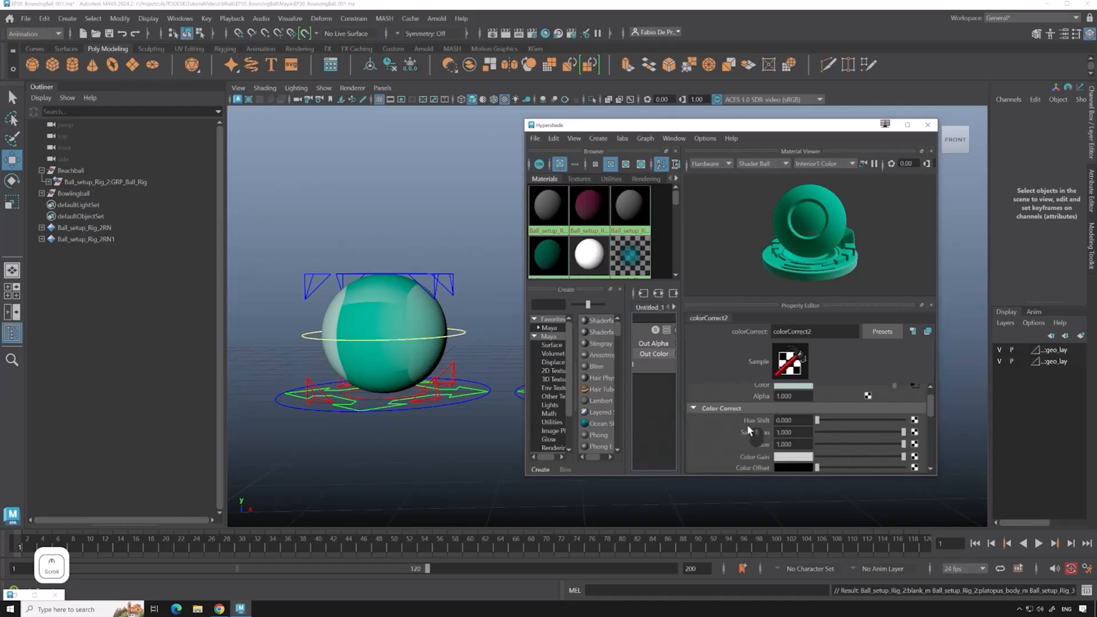
{"action": "left_click_drag", "start_coordinate": [838, 433], "coordinate": [795, 448]}
{"action": "scroll", "coordinate": [845, 436], "scroll_direction": "down", "scroll_amount": 1}
{"action": "left_click_drag", "start_coordinate": [903, 439], "coordinate": [818, 430]}
{"action": "scroll", "coordinate": [834, 435], "scroll_direction": "up", "scroll_amount": 1}
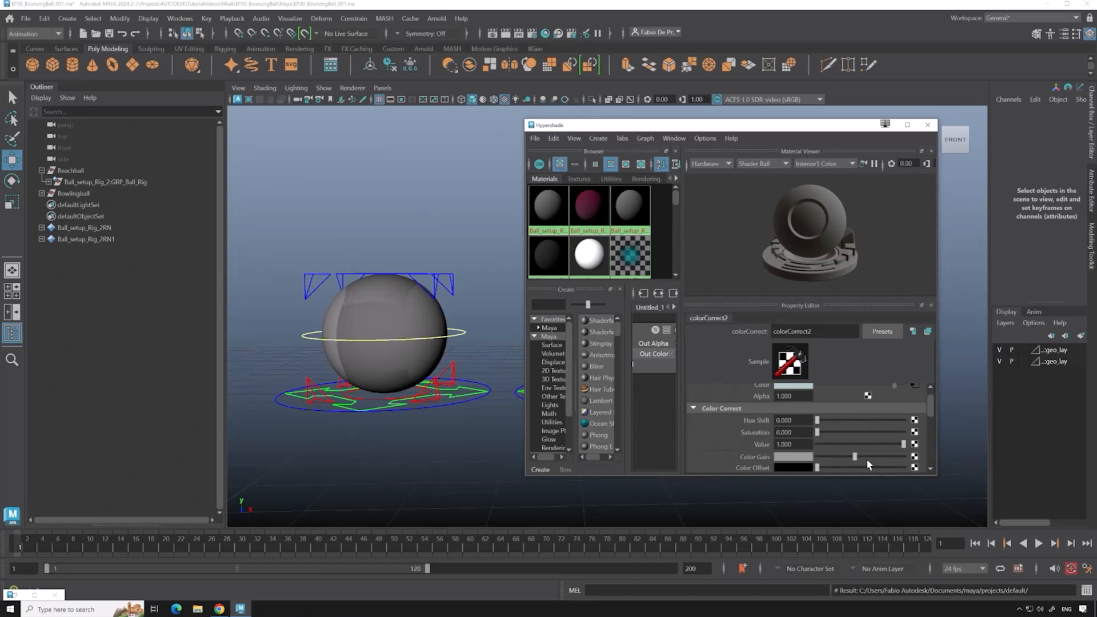
Fine-tune colorCorrect2 with a darker Color Gain and a slightly raised Color Offset, and close the Hypershade.
{"action": "left_click_drag", "start_coordinate": [854, 457], "coordinate": [832, 468]}
{"action": "scroll", "coordinate": [399, 360], "scroll_direction": "down", "scroll_amount": 2}
{"action": "left_click_drag", "start_coordinate": [399, 361], "coordinate": [453, 371], "text": "alt"}
{"action": "middle_click_drag", "start_coordinate": [452, 371], "coordinate": [440, 391], "text": "alt"}
{"action": "left_click_drag", "start_coordinate": [440, 391], "coordinate": [507, 392], "text": "alt"}
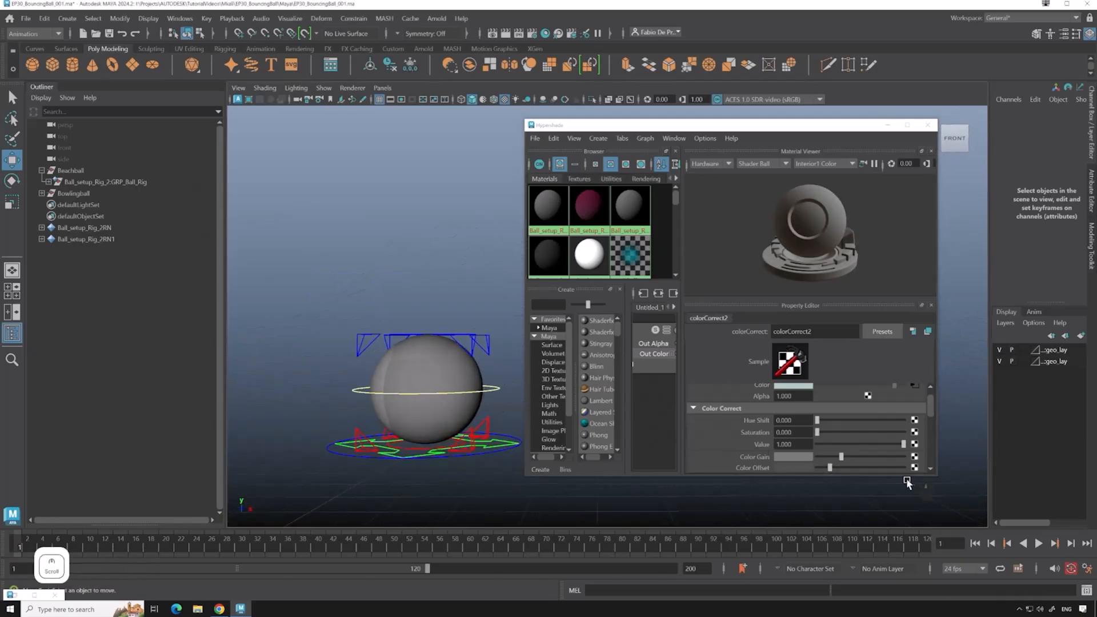
{"action": "left_click_drag", "start_coordinate": [843, 458], "coordinate": [847, 458]}
{"action": "left_click", "coordinate": [927, 125]}
Compare the gray and pink balls, and inspect the pink ball's body control and its collapsed Beachball group.
{"action": "left_click_drag", "start_coordinate": [457, 380], "coordinate": [498, 423], "text": "alt"}
{"action": "scroll", "coordinate": [498, 424], "scroll_direction": "up", "scroll_amount": 3}
{"action": "middle_click_drag", "start_coordinate": [500, 424], "coordinate": [532, 370], "text": "alt"}
{"action": "left_click_drag", "start_coordinate": [532, 370], "coordinate": [604, 372], "text": "alt"}
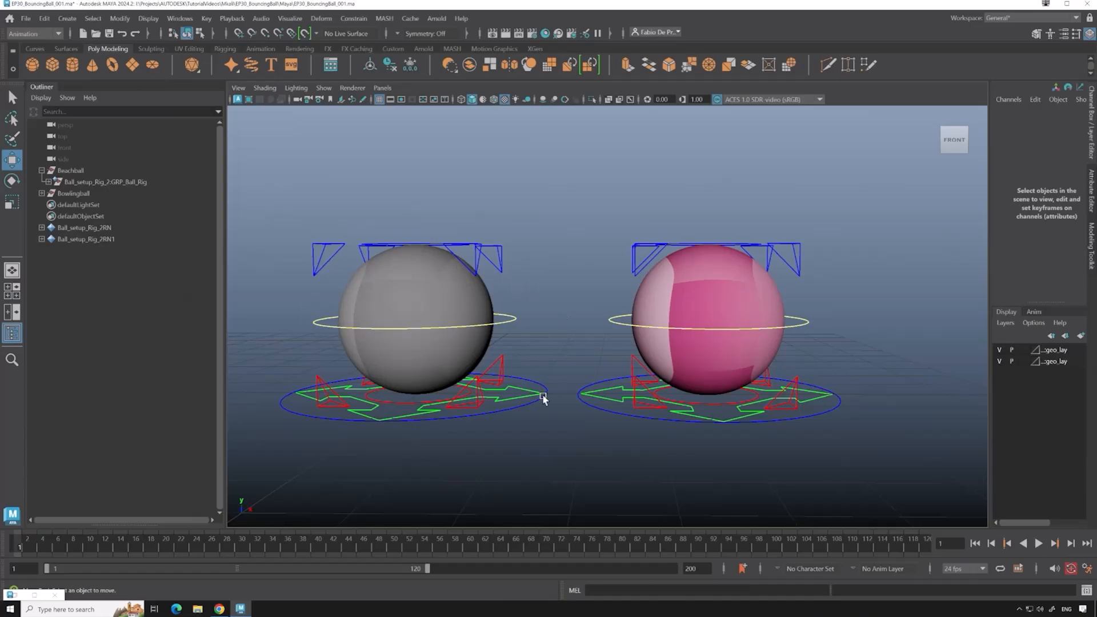
{"action": "middle_click_drag", "start_coordinate": [543, 331], "coordinate": [618, 336], "text": "alt"}
{"action": "scroll", "coordinate": [619, 330], "scroll_direction": "down", "scroll_amount": 1}
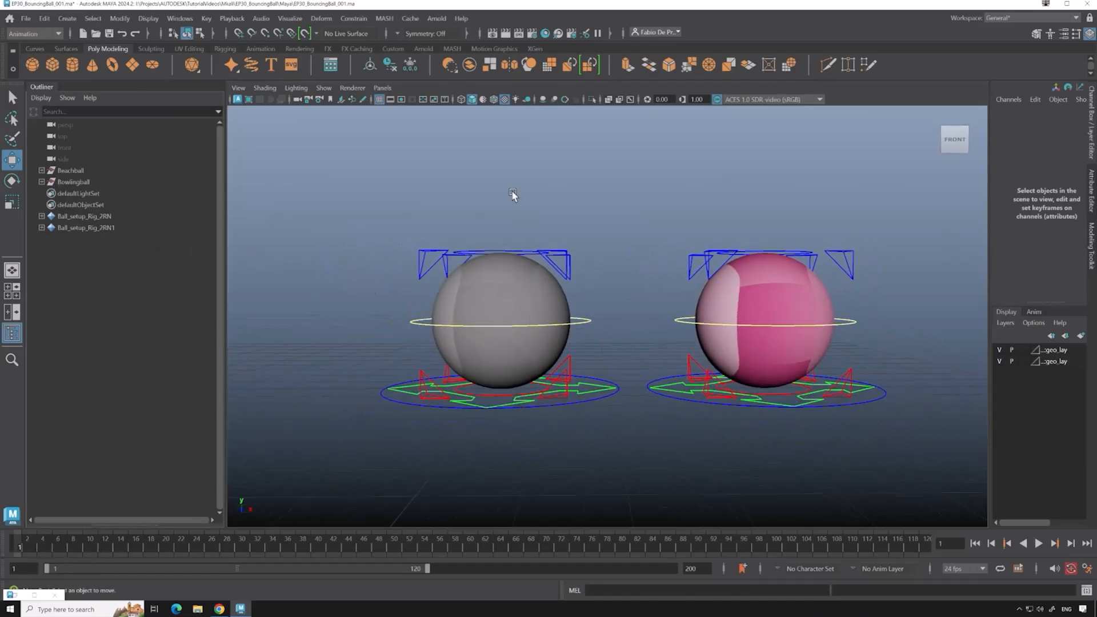
{"action": "scroll", "coordinate": [617, 229], "scroll_direction": "down", "scroll_amount": 2}
{"action": "middle_click_drag", "start_coordinate": [622, 232], "coordinate": [591, 273], "text": "alt"}
{"action": "left_click_drag", "start_coordinate": [590, 265], "coordinate": [602, 289], "text": "alt"}
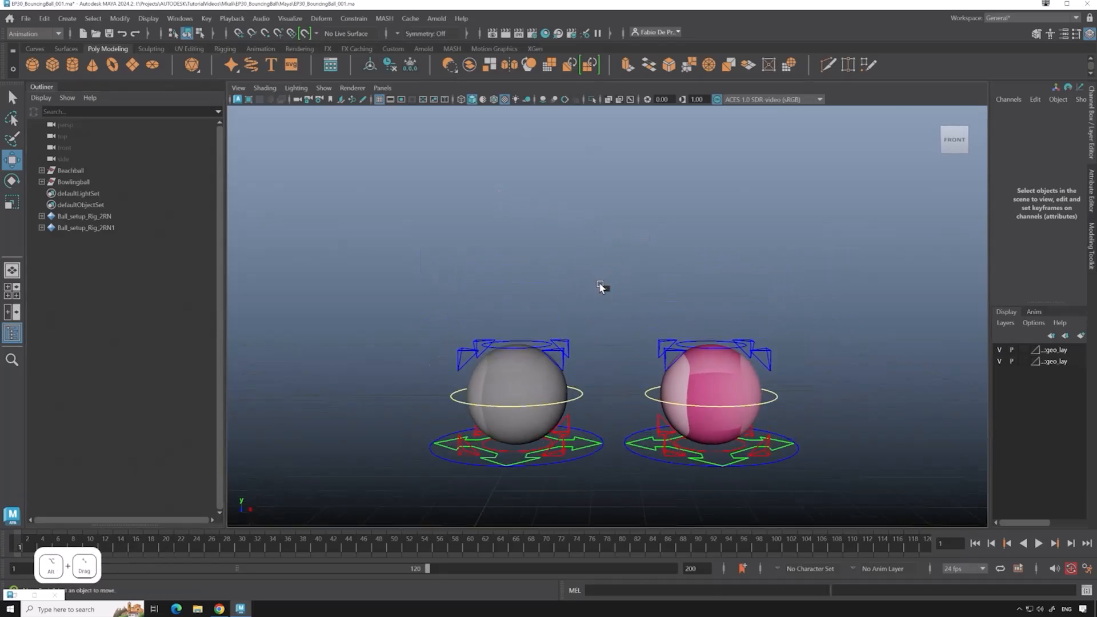
{"action": "left_click", "coordinate": [662, 394]}
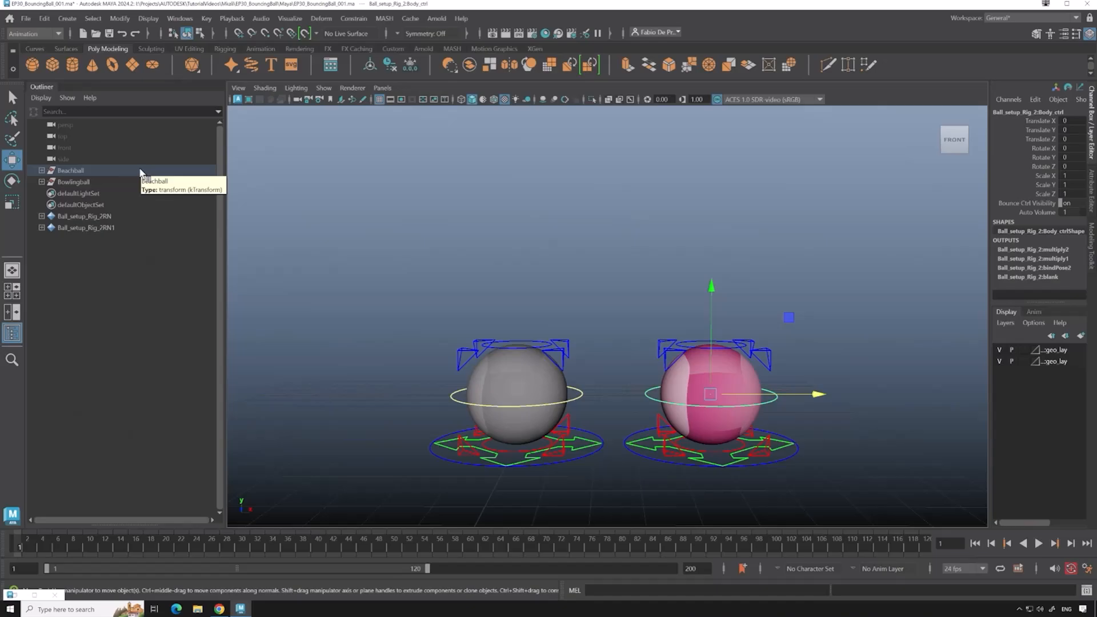
{"action": "left_click", "coordinate": [140, 173]}
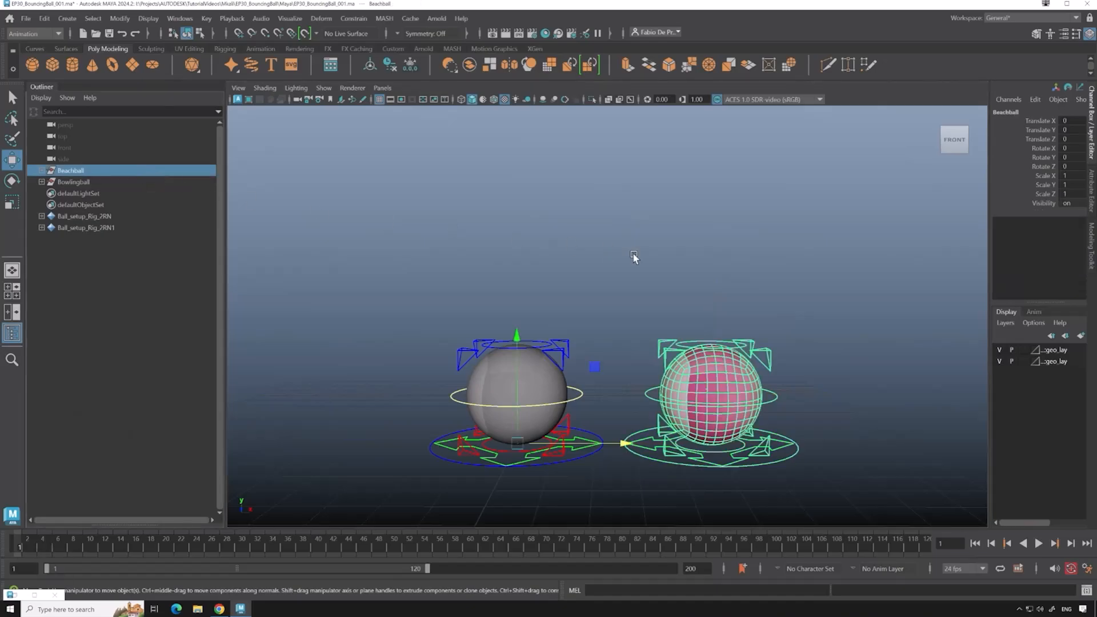
{"action": "left_click", "coordinate": [653, 396]}
{"action": "left_click_drag", "start_coordinate": [652, 397], "coordinate": [617, 390], "text": "alt"}
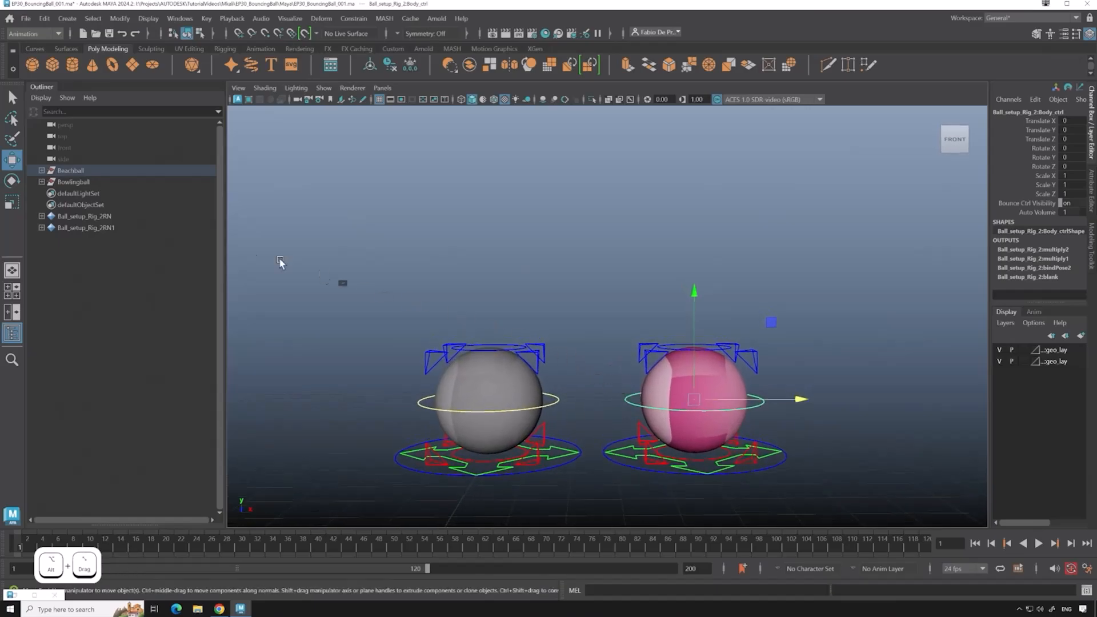
Hide the Bowlingball group and set the pink ball's placer control Translate X to 0.
{"action": "left_click", "coordinate": [100, 183]}
{"action": "key", "text": "ctrl+h"}
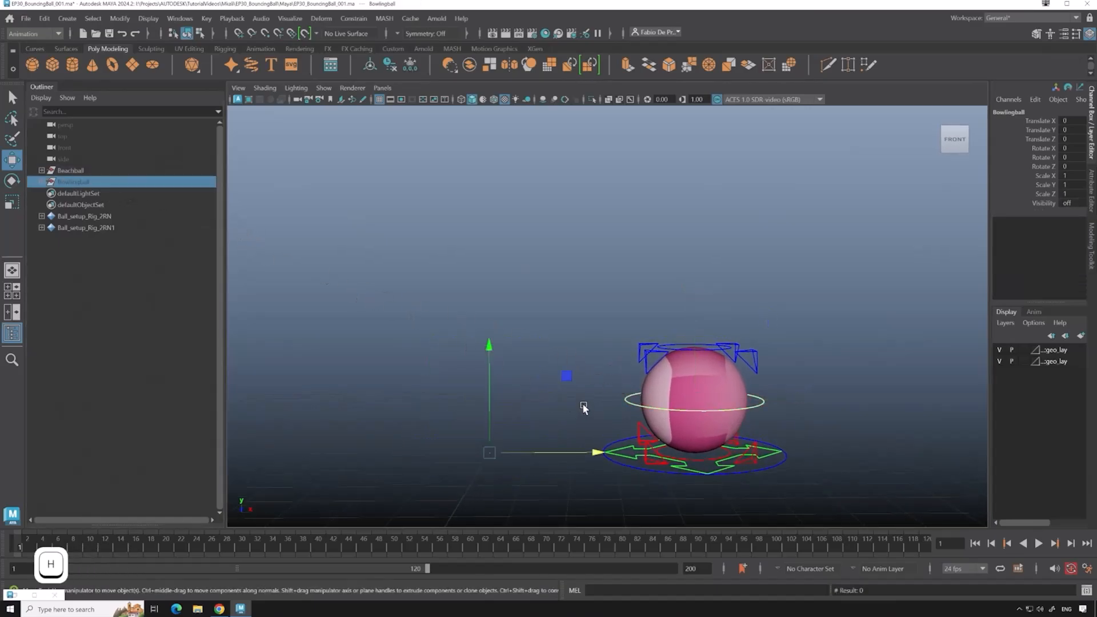
{"action": "left_click", "coordinate": [635, 463]}
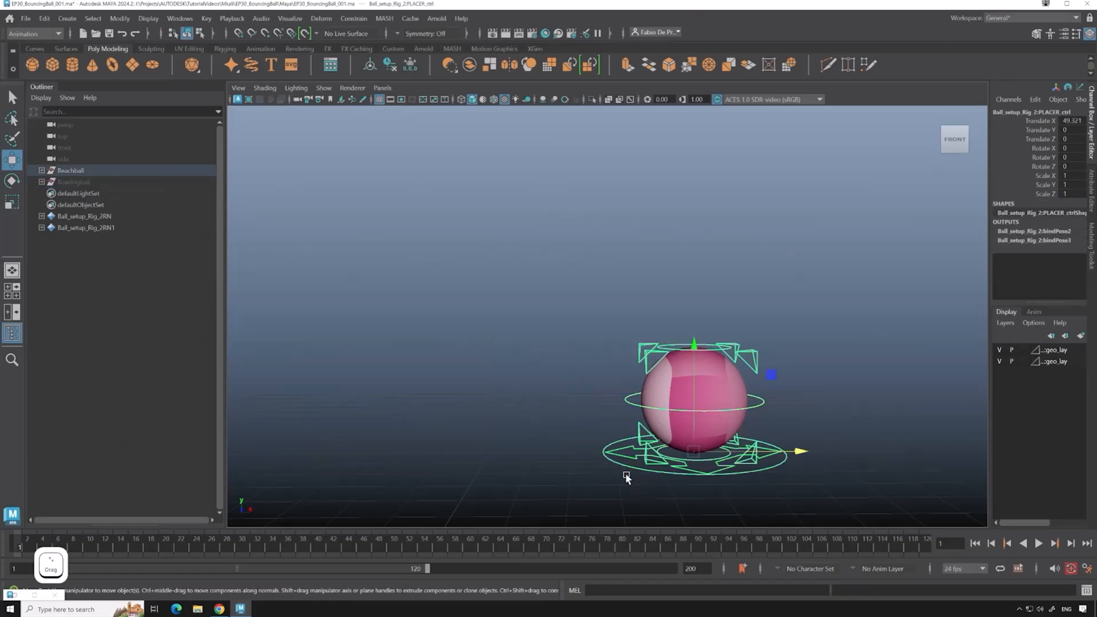
{"action": "double_click", "coordinate": [1071, 120]}
{"action": "type", "text": "0"}
{"action": "key", "text": "Return"}
{"action": "left_click", "coordinate": [550, 250]}
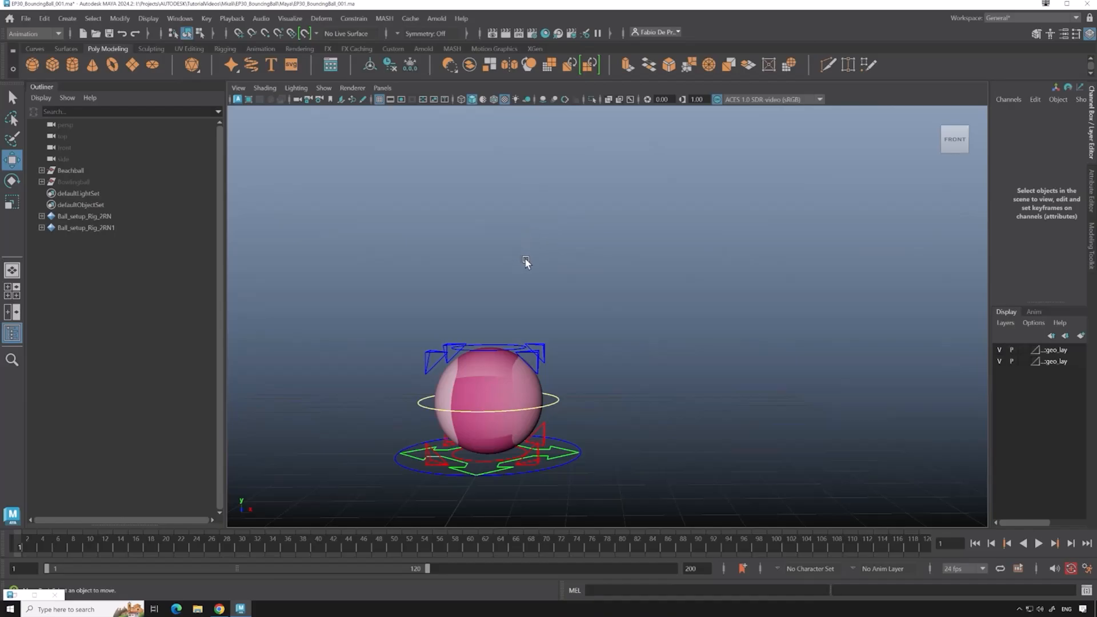
Set the scene's playback frame rate to 12 fps.
{"action": "middle_click_drag", "start_coordinate": [524, 260], "coordinate": [582, 289], "text": "alt"}
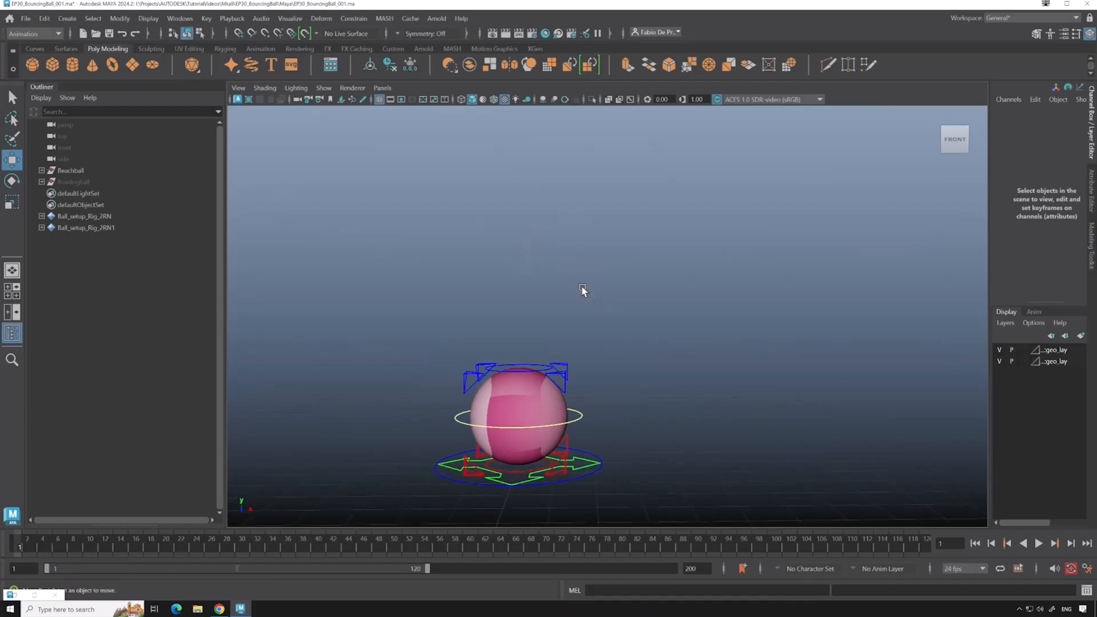
{"action": "mouse_move", "coordinate": [573, 293]}
{"action": "right_mouse_down", "text": "alt"}
{"action": "mouse_move", "coordinate": [584, 298]}
{"action": "mouse_move", "coordinate": [578, 314]}
{"action": "right_mouse_up", "text": "alt"}
{"action": "middle_click_drag", "start_coordinate": [579, 317], "coordinate": [593, 307], "text": "alt"}
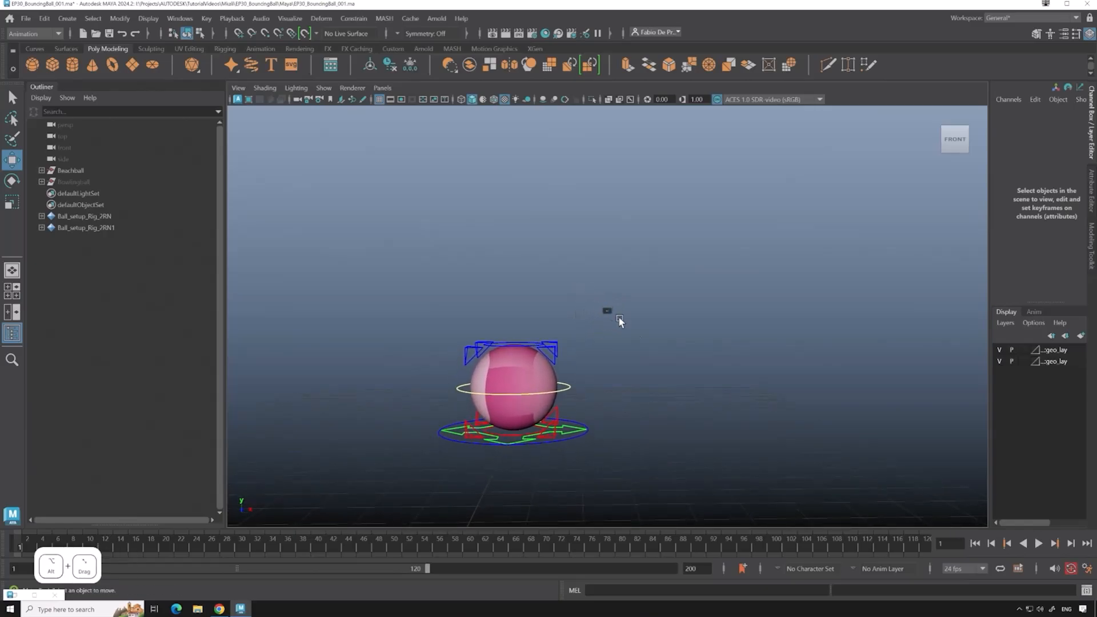
{"action": "left_click", "coordinate": [958, 570]}
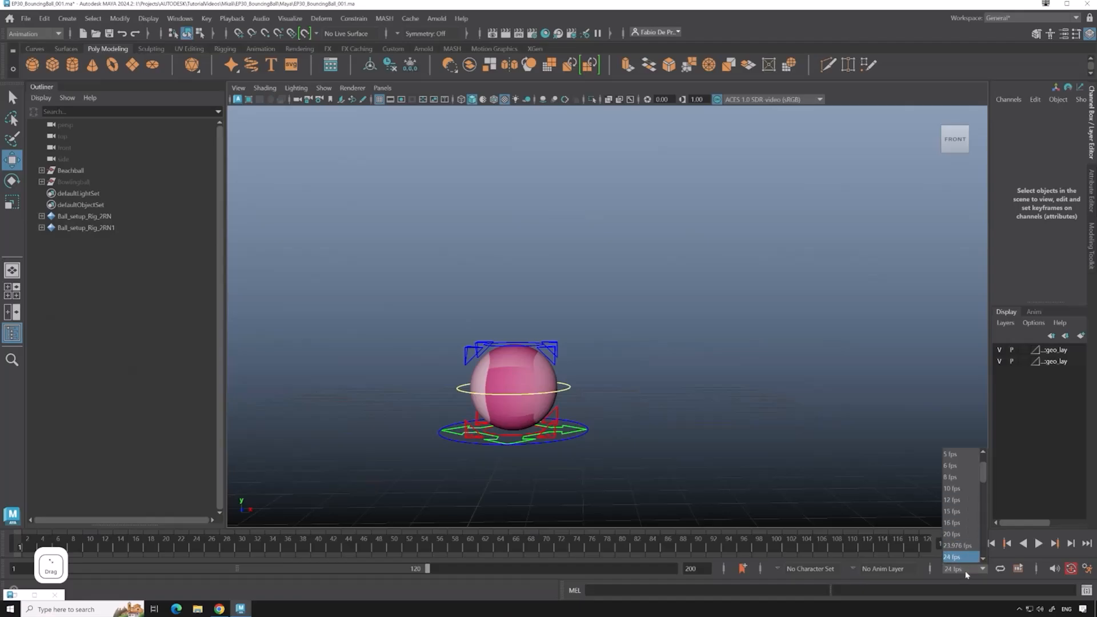
{"action": "left_click", "coordinate": [963, 571]}
{"action": "left_click", "coordinate": [959, 570]}
{"action": "left_click", "coordinate": [963, 500]}
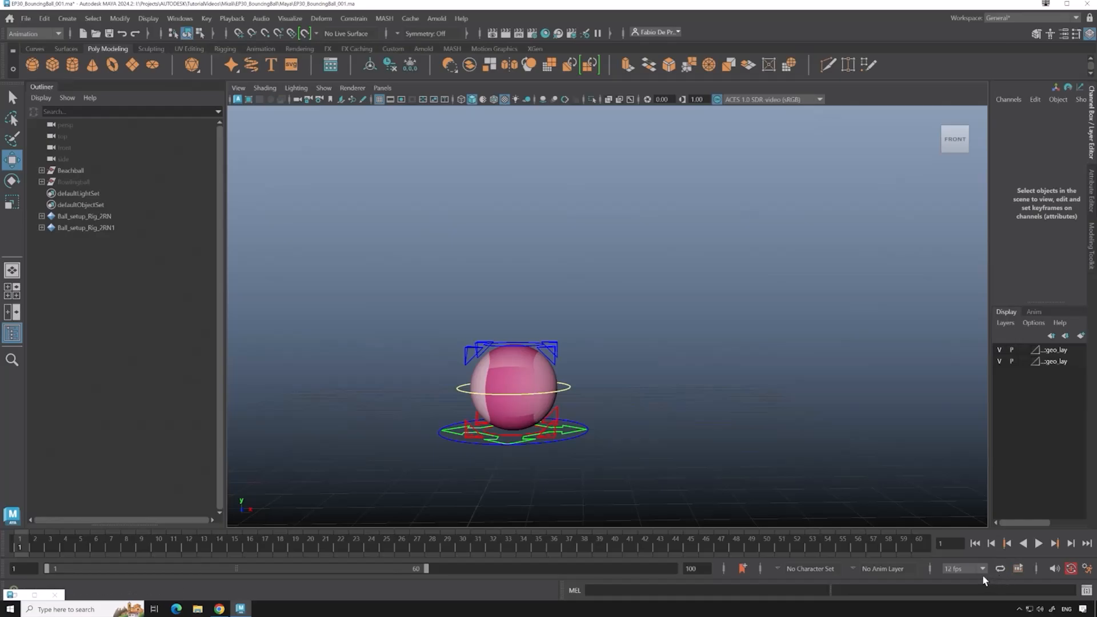
Create a polygon cube at the origin under the ball and open its polyCube1 construction attributes.
{"action": "scroll", "coordinate": [595, 405], "scroll_direction": "up", "scroll_amount": 2}
{"action": "middle_click_drag", "start_coordinate": [595, 405], "coordinate": [618, 361], "text": "alt"}
{"action": "left_click_drag", "start_coordinate": [619, 362], "coordinate": [623, 369], "text": "alt"}
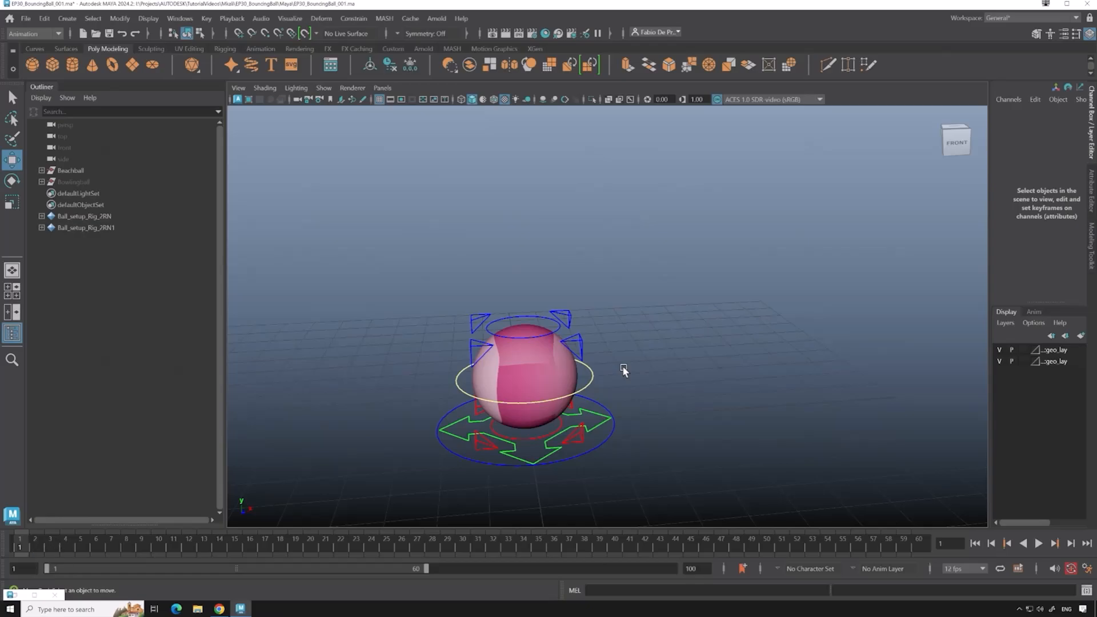
{"action": "left_click_drag", "start_coordinate": [612, 358], "coordinate": [582, 319], "text": "alt"}
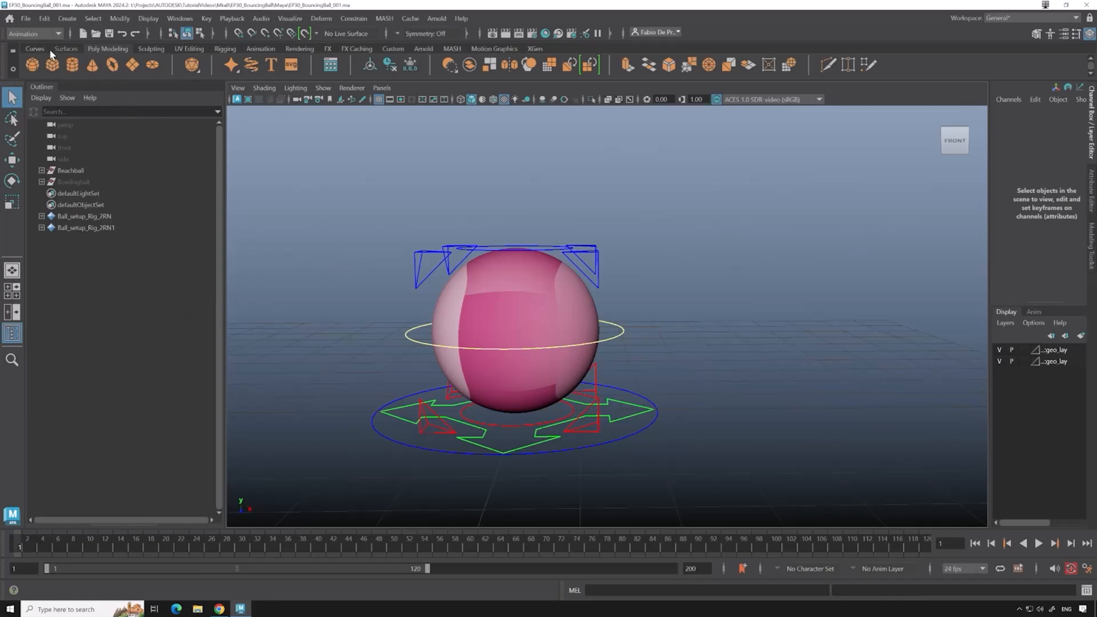
{"action": "left_click", "coordinate": [52, 64]}
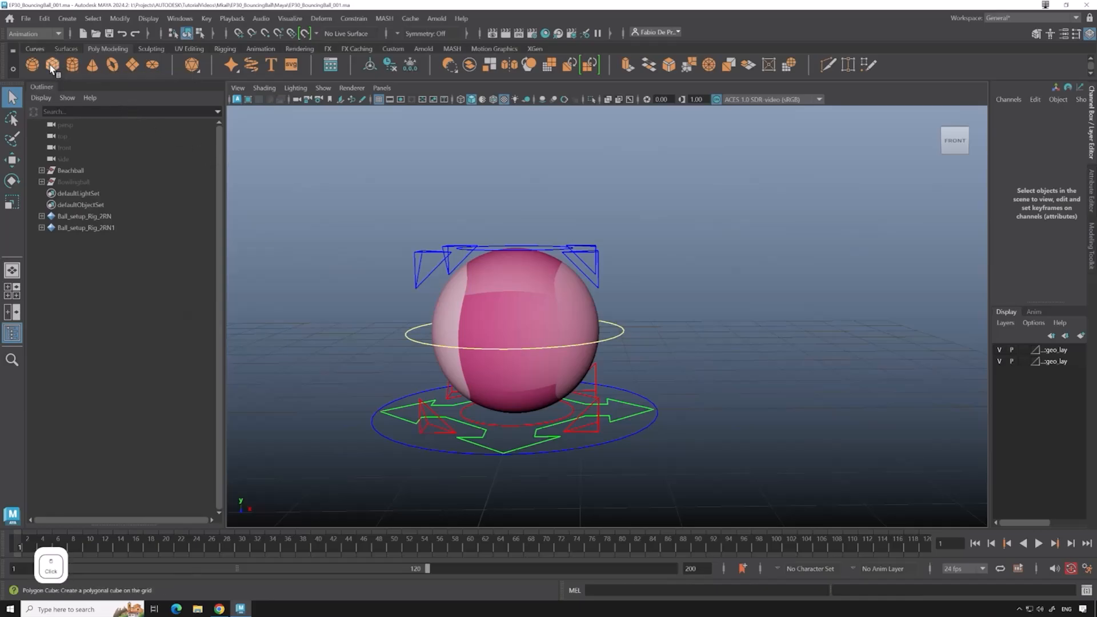
{"action": "left_click", "coordinate": [1091, 252]}
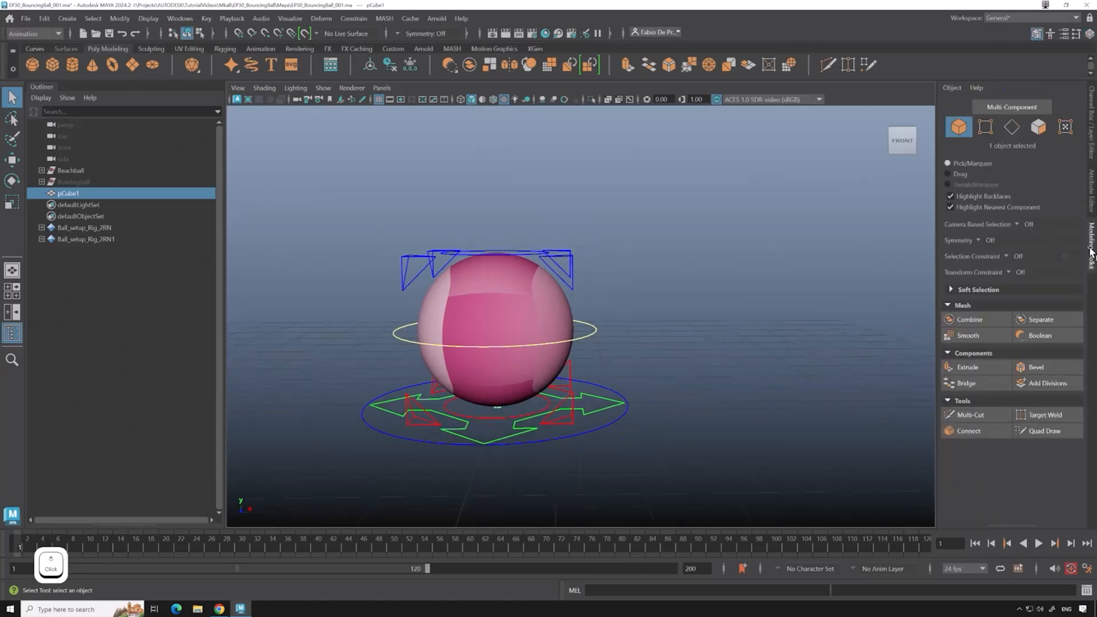
{"action": "left_click", "coordinate": [1091, 214]}
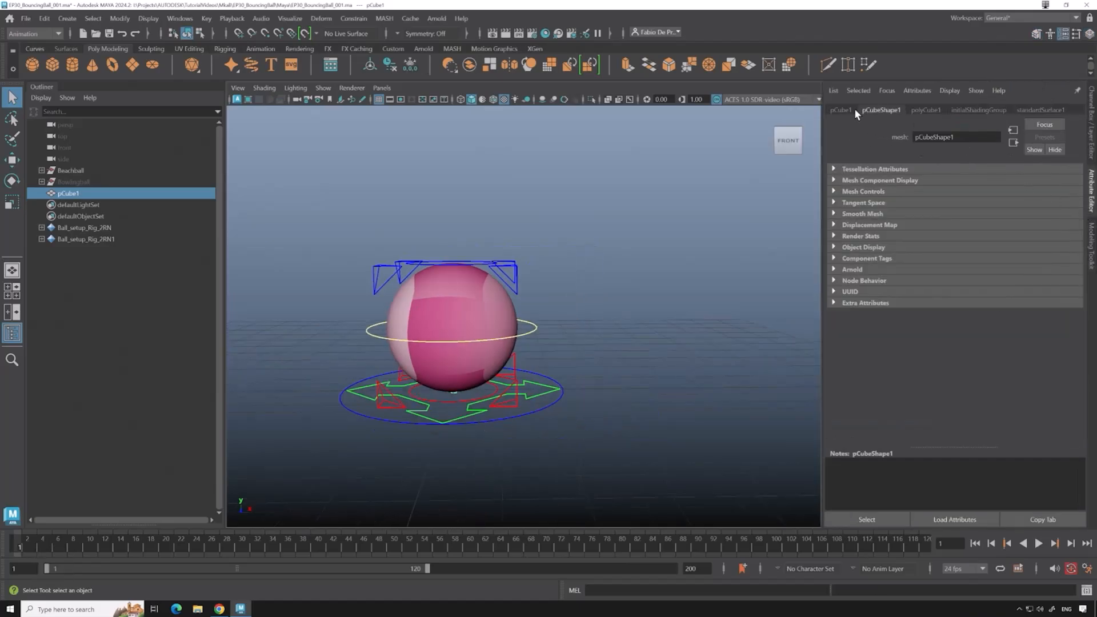
{"action": "left_click", "coordinate": [924, 110]}
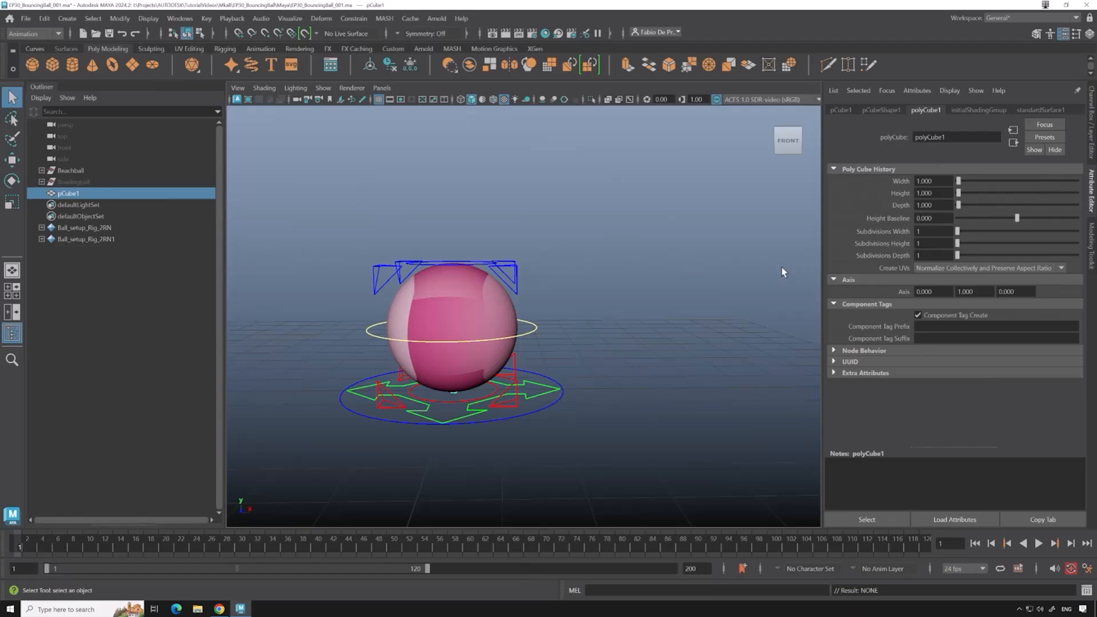
Set the cube's width to 10000.
{"action": "left_click_drag", "start_coordinate": [977, 180], "coordinate": [1077, 181]}
{"action": "left_click", "coordinate": [923, 182]}
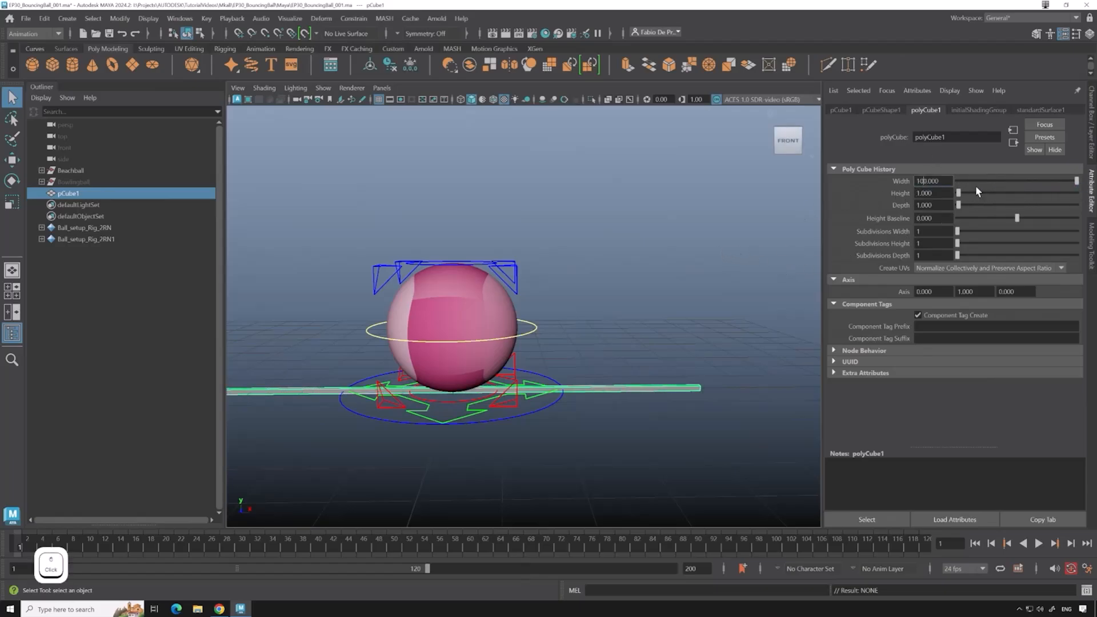
{"action": "type", "text": "00"}
{"action": "key", "text": "Return"}
Try a height of 1000 for the cube and check it from farther away.
{"action": "mouse_move", "coordinate": [577, 264]}
{"action": "left_mouse_down", "text": "alt"}
{"action": "mouse_move", "coordinate": [580, 289]}
{"action": "mouse_move", "coordinate": [622, 267]}
{"action": "mouse_move", "coordinate": [572, 263]}
{"action": "left_mouse_up", "text": "alt"}
{"action": "scroll", "coordinate": [693, 245], "scroll_direction": "up", "scroll_amount": 5}
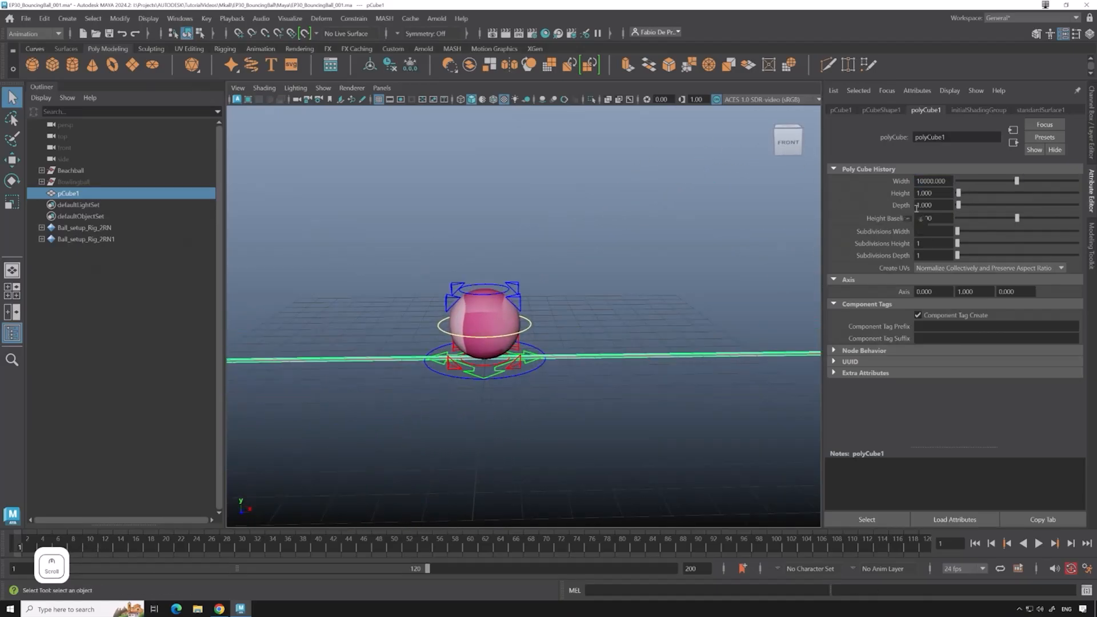
{"action": "left_click", "coordinate": [949, 193]}
{"action": "type", "text": "1000"}
{"action": "key", "text": "Return"}
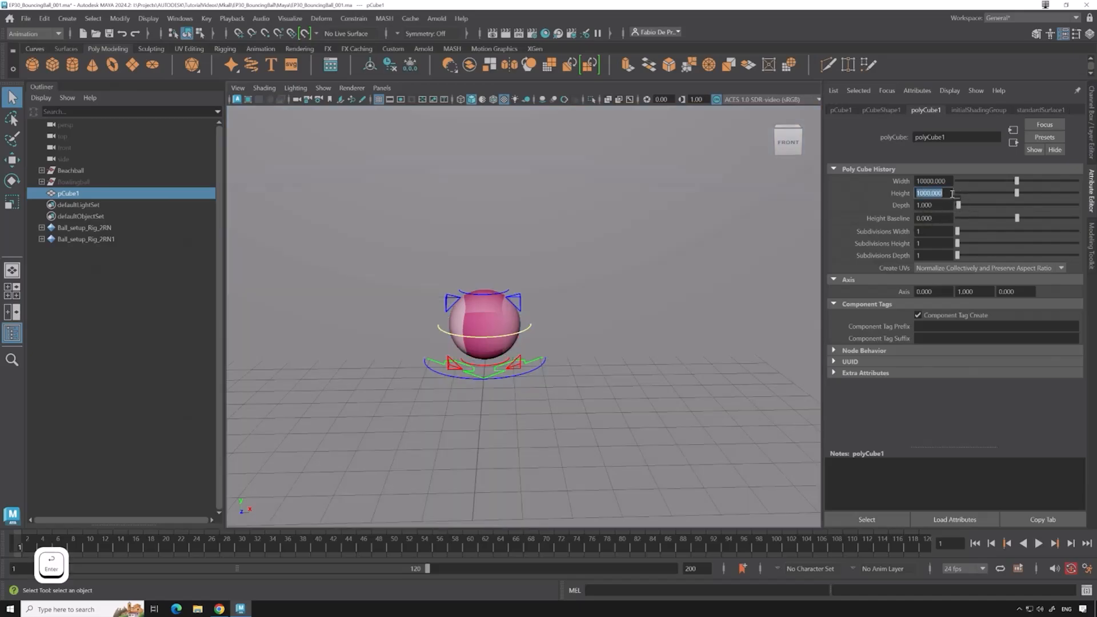
{"action": "scroll", "coordinate": [647, 251], "scroll_direction": "down", "scroll_amount": 5}
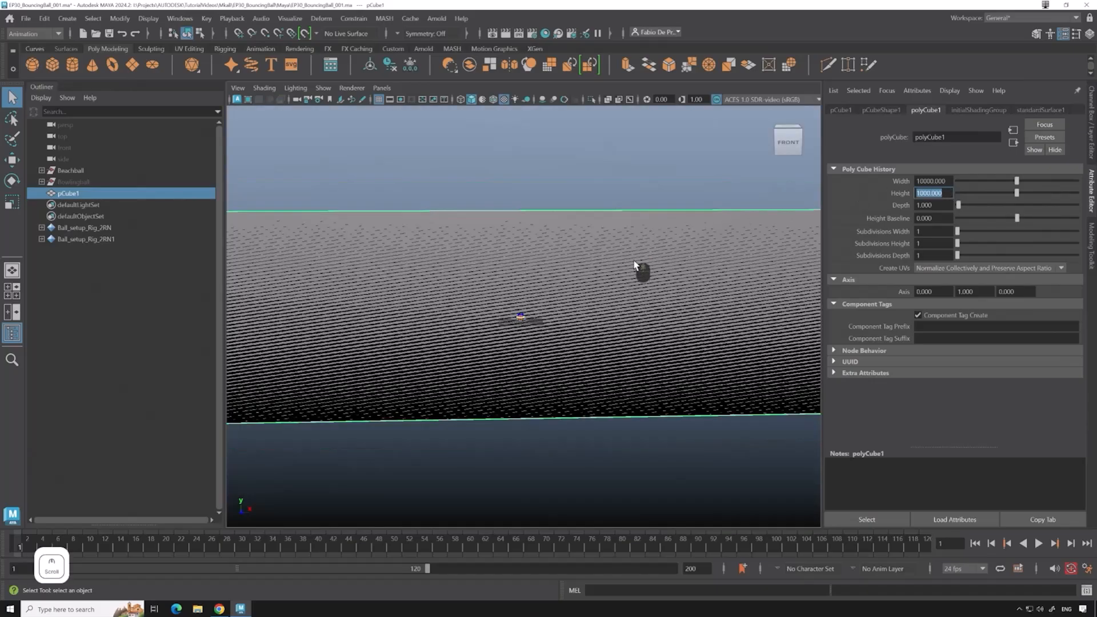
Set the cube's height to 100 and its depth to 1000.
{"action": "left_click", "coordinate": [927, 193]}
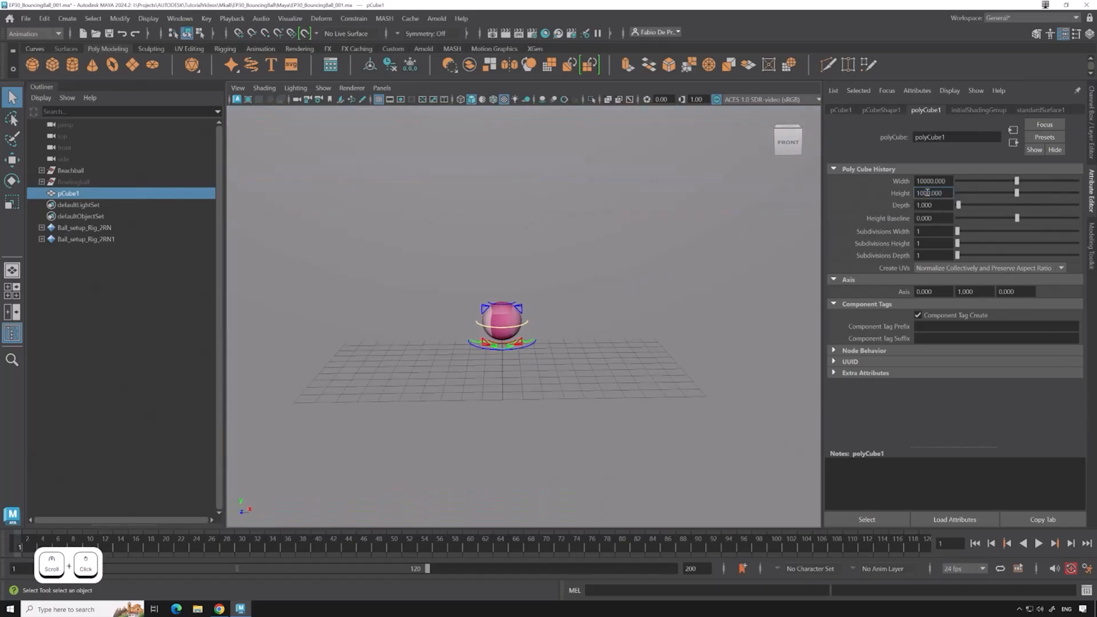
{"action": "key", "text": "BackSpace"}
{"action": "key", "text": "Return"}
{"action": "left_click", "coordinate": [927, 206]}
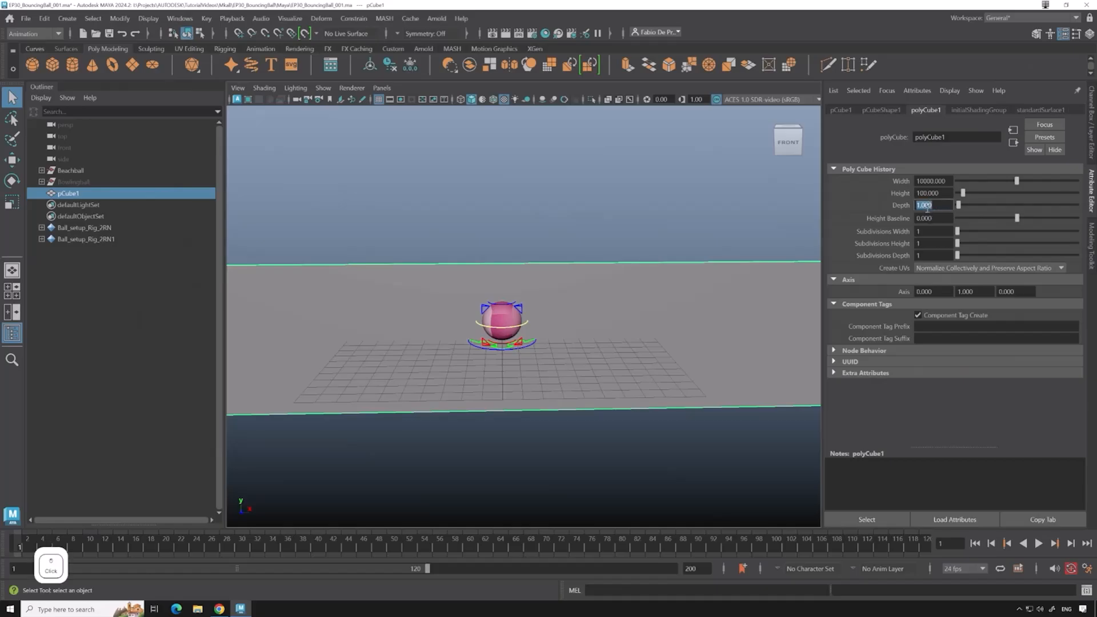
{"action": "type", "text": "1000"}
{"action": "key", "text": "Return"}
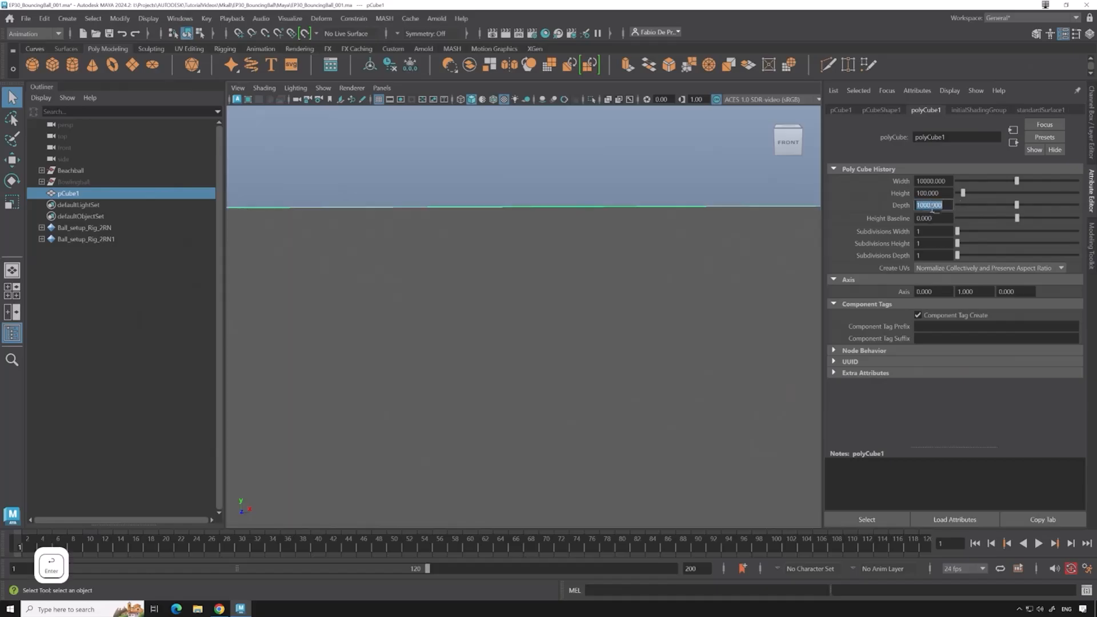
Try lowering the cube beneath the ball with a Translate Y of -500.
{"action": "left_click", "coordinate": [621, 197]}
{"action": "mouse_move", "coordinate": [617, 218]}
{"action": "left_mouse_down", "text": "alt"}
{"action": "mouse_move", "coordinate": [635, 210]}
{"action": "mouse_move", "coordinate": [642, 225]}
{"action": "mouse_move", "coordinate": [617, 223]}
{"action": "left_mouse_up", "text": "alt"}
{"action": "left_click", "coordinate": [595, 265]}
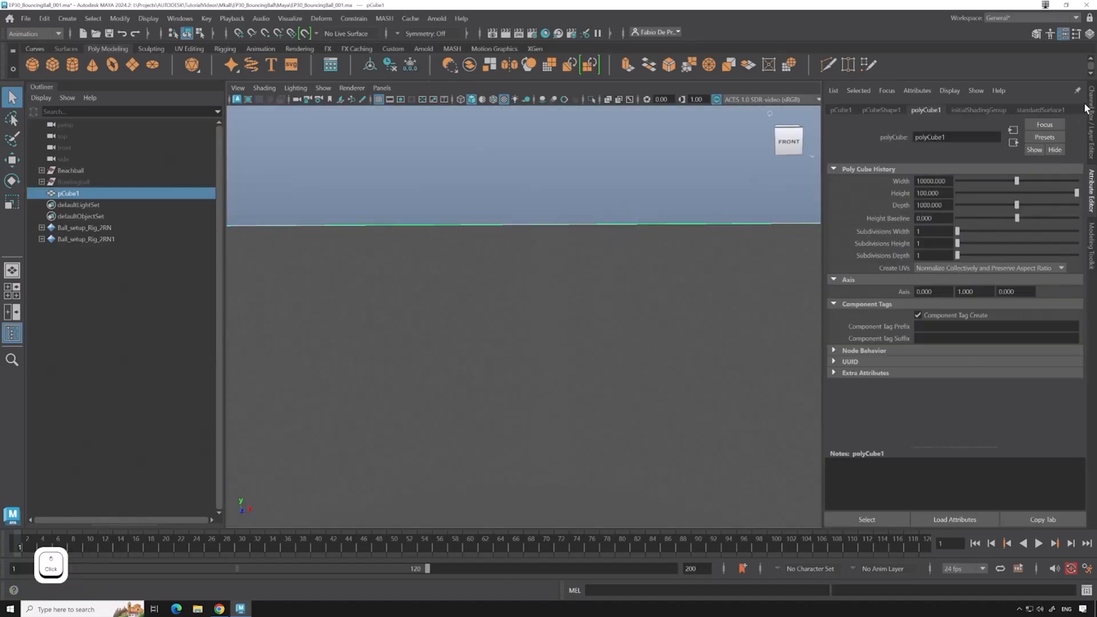
{"action": "left_click", "coordinate": [1090, 114]}
{"action": "left_click", "coordinate": [1066, 130]}
{"action": "type", "text": "-50"}
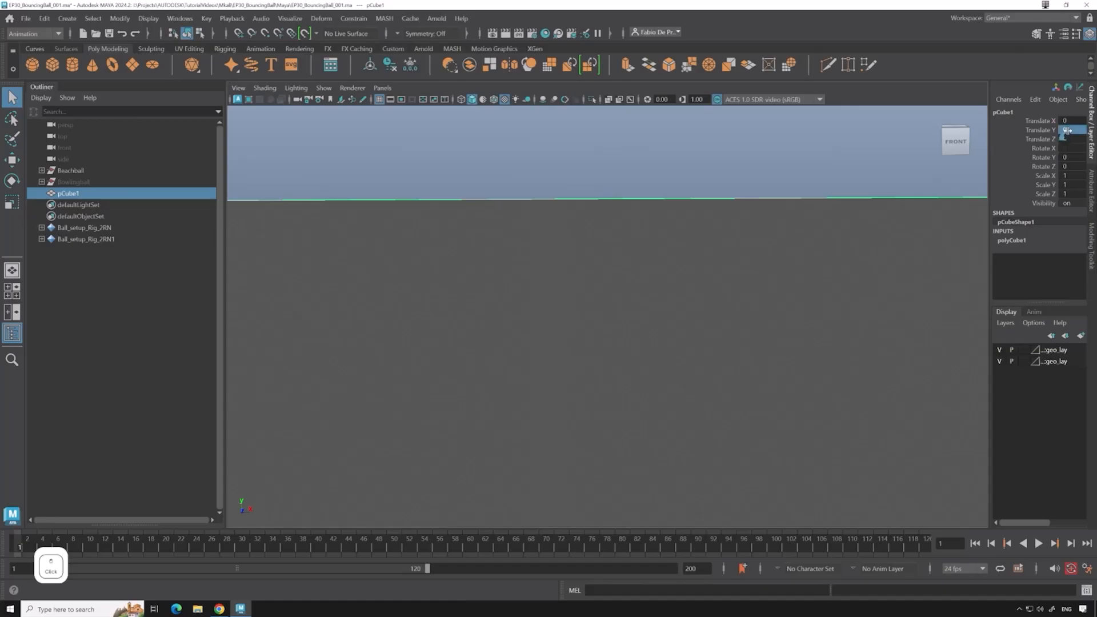
{"action": "key", "text": "Return"}
{"action": "scroll", "coordinate": [729, 213], "scroll_direction": "down", "scroll_amount": 5}
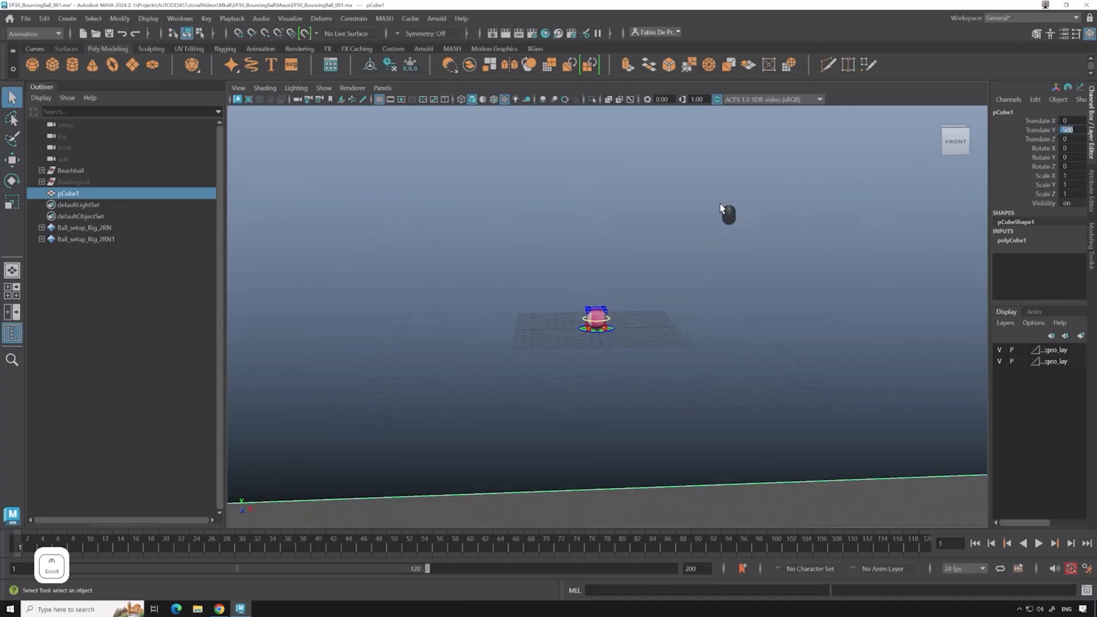
Set the cube's Translate Y to -50 so its top face serves as the floor under the ball.
{"action": "left_click", "coordinate": [1073, 131]}
{"action": "type", "text": "-300"}
{"action": "key", "text": "Return"}
{"action": "type", "text": "-50"}
{"action": "key", "text": "Return"}
{"action": "type", "text": "-50"}
{"action": "key", "text": "Return"}
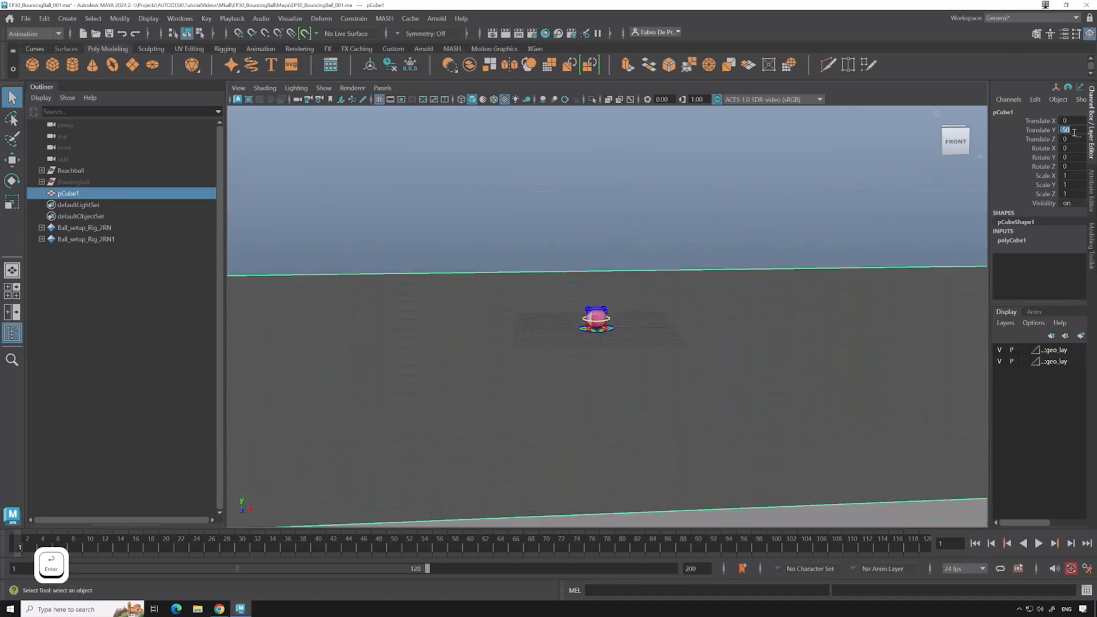
Examine the ball's contact with the floor cube from several angles and review the cube's size attributes.
{"action": "scroll", "coordinate": [678, 227], "scroll_direction": "up", "scroll_amount": 10}
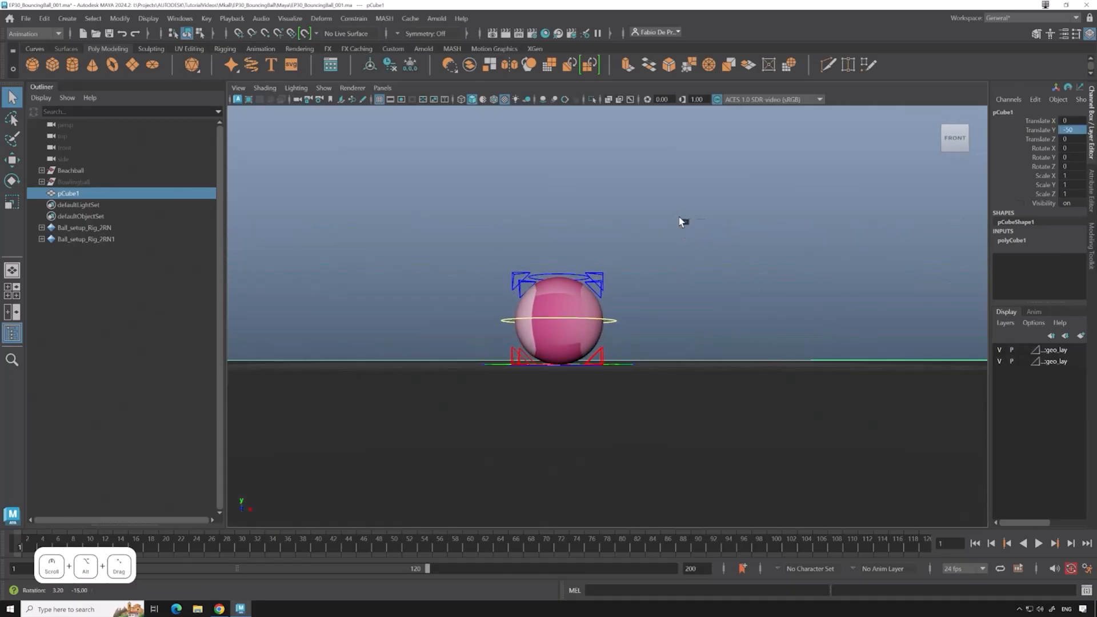
{"action": "scroll", "coordinate": [678, 227], "scroll_direction": "down", "scroll_amount": 8}
{"action": "left_click_drag", "start_coordinate": [707, 320], "coordinate": [666, 246], "text": "alt"}
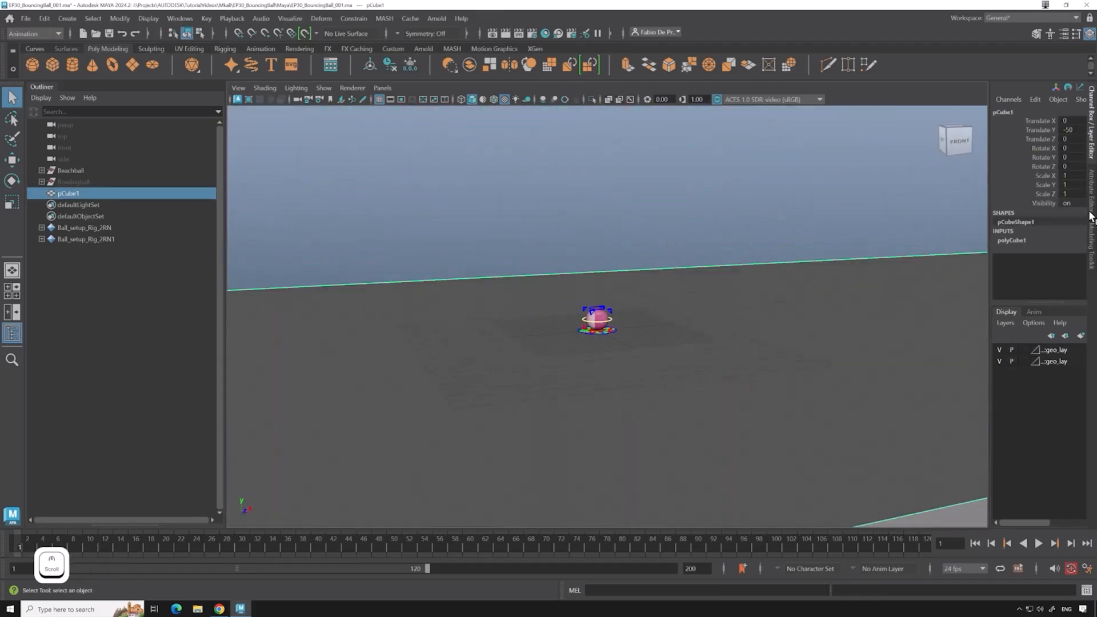
{"action": "left_click", "coordinate": [1091, 229]}
{"action": "left_click", "coordinate": [1091, 191]}
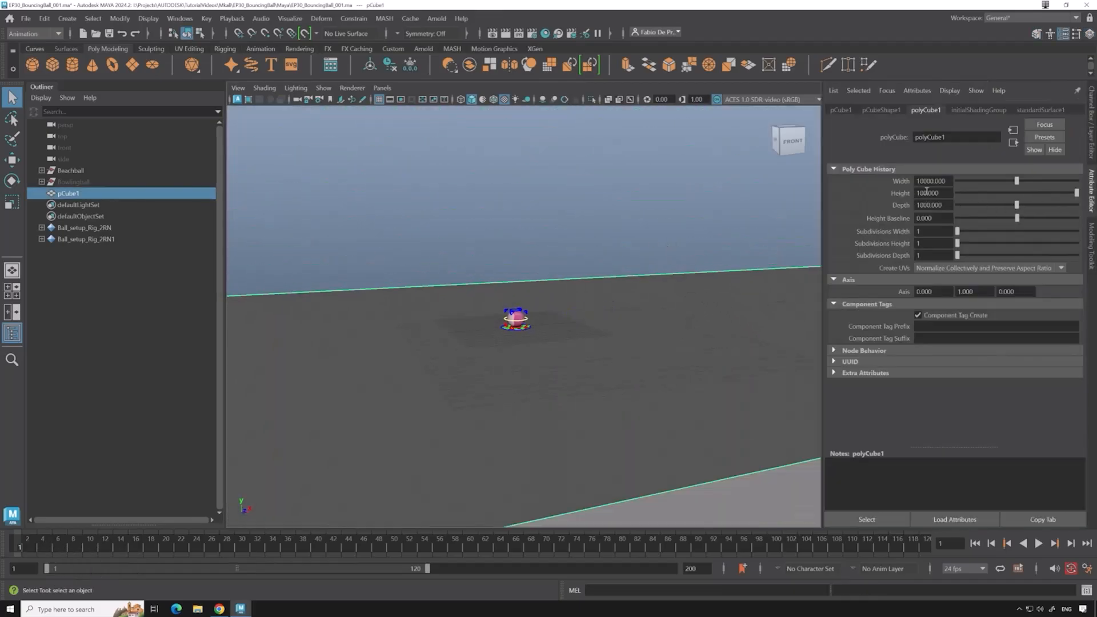
{"action": "left_click_drag", "start_coordinate": [774, 220], "coordinate": [604, 221], "text": "alt"}
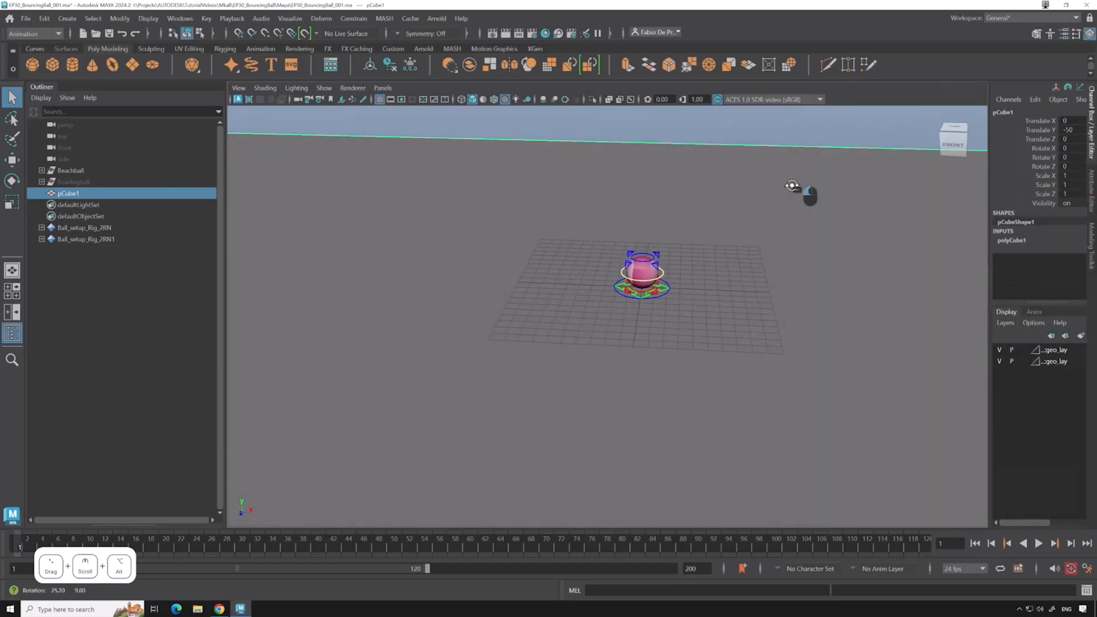
{"action": "left_click_drag", "start_coordinate": [791, 186], "coordinate": [676, 240], "text": "alt"}
{"action": "left_click", "coordinate": [715, 194]}
{"action": "left_click", "coordinate": [693, 249]}
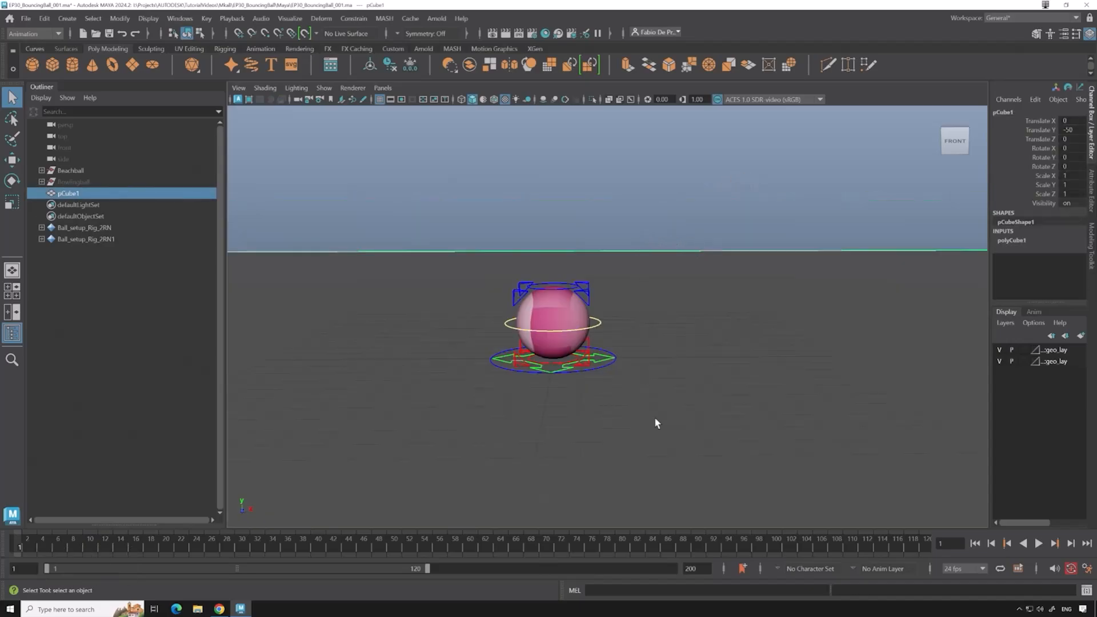
{"action": "left_click_drag", "start_coordinate": [664, 380], "coordinate": [656, 416], "text": "alt"}
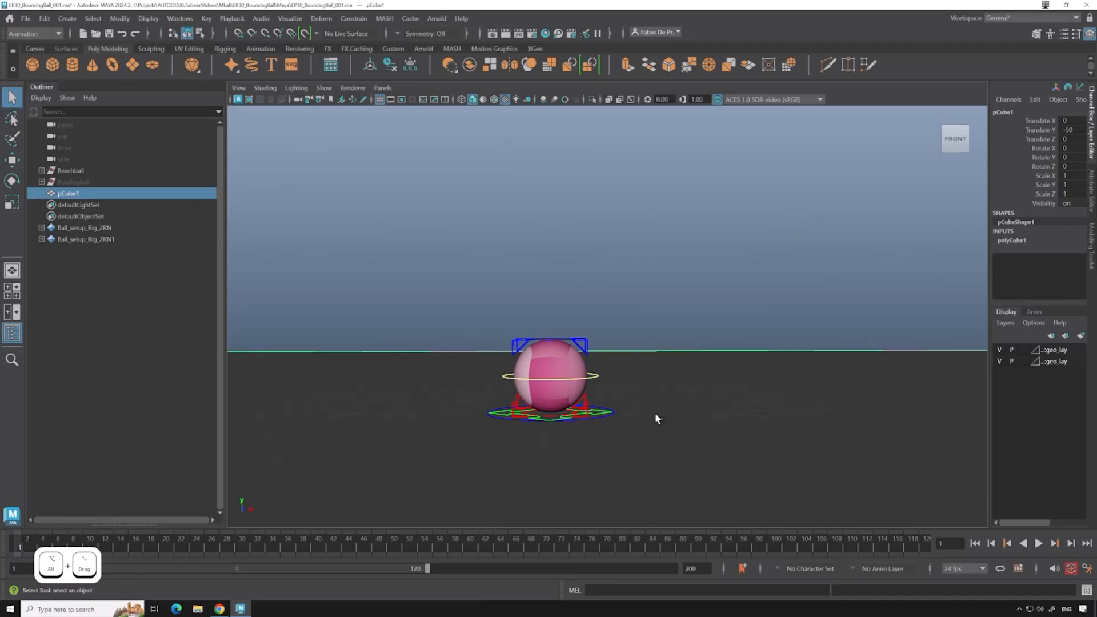
Set the playback frame rate to 12 fps, deselect the floor cube, and set the animation end frame to 50.
{"action": "left_click", "coordinate": [961, 570]}
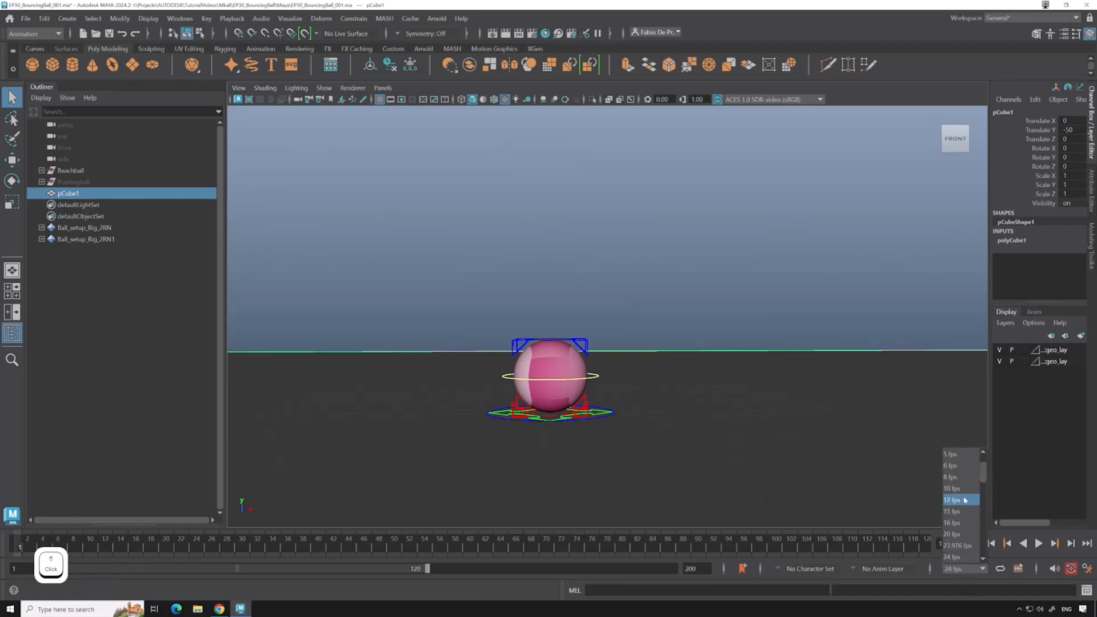
{"action": "left_click", "coordinate": [962, 509]}
{"action": "left_click", "coordinate": [763, 310]}
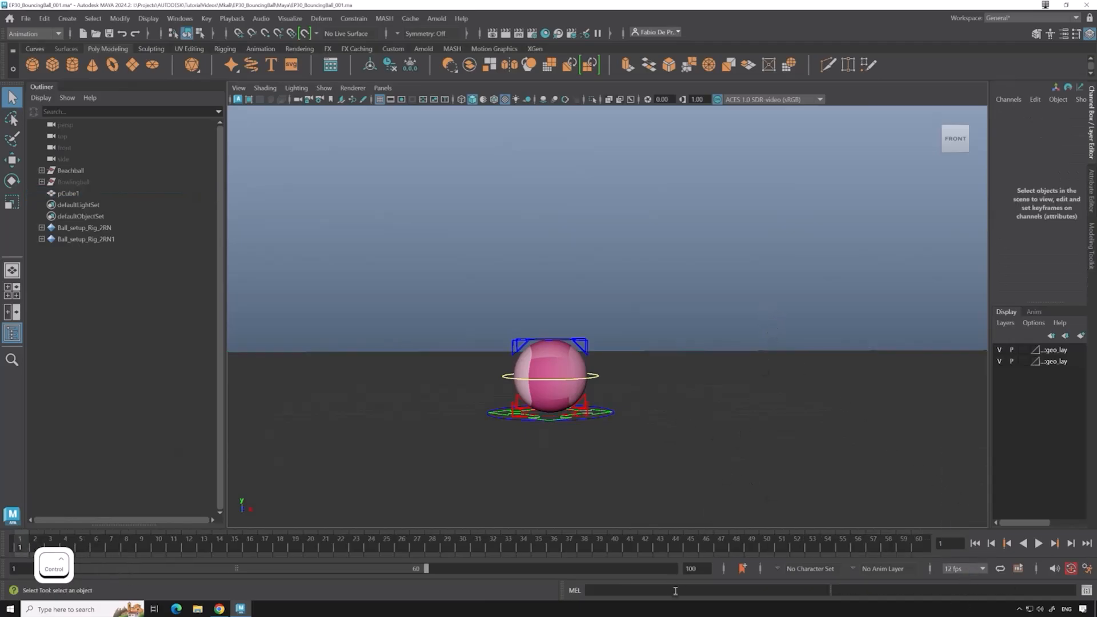
{"action": "left_click", "coordinate": [708, 567]}
{"action": "type", "text": "50"}
{"action": "key", "text": "Return"}
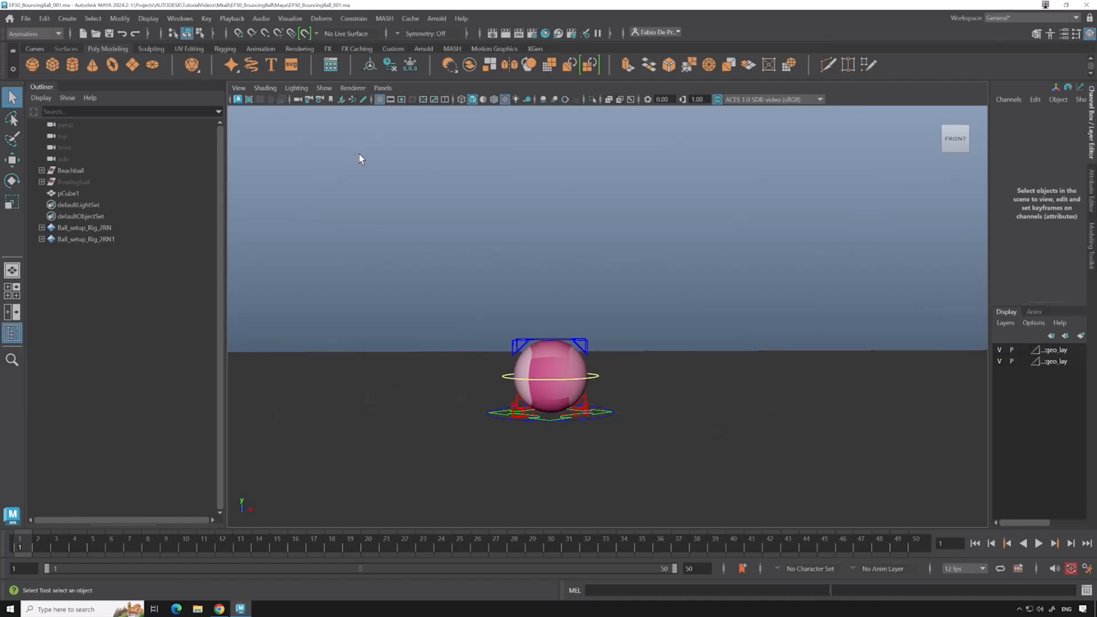
Look over the orthographic view choices, switch to the four-view layout, and zoom the perspective view out.
{"action": "left_click", "coordinate": [383, 88]}
{"action": "left_click", "coordinate": [384, 90]}
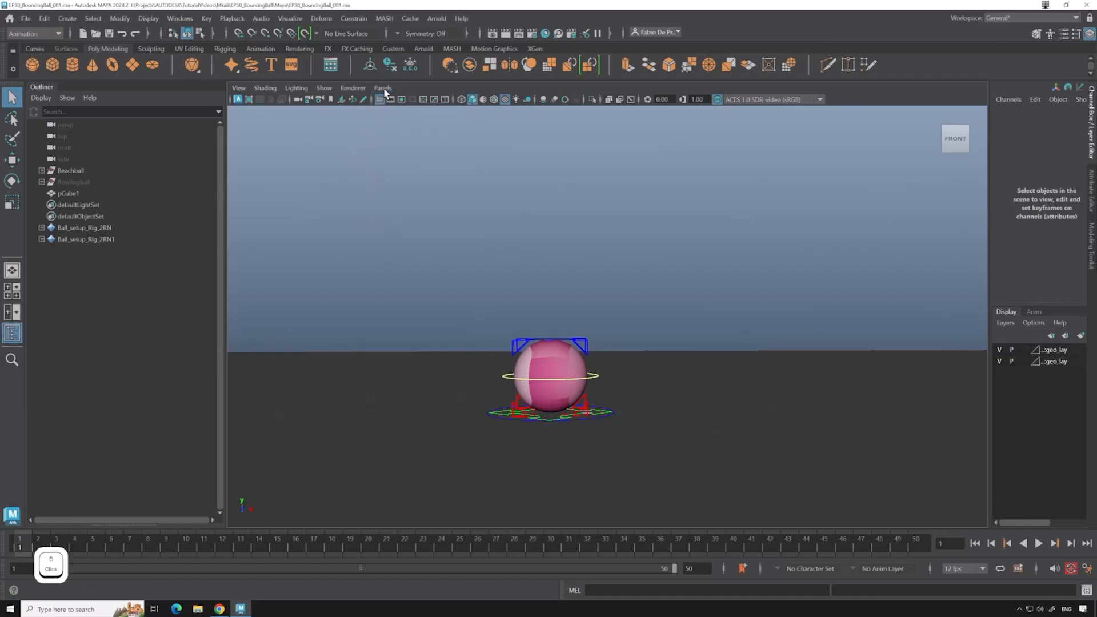
{"action": "left_click", "coordinate": [382, 88]}
{"action": "mouse_move", "coordinate": [431, 127]}
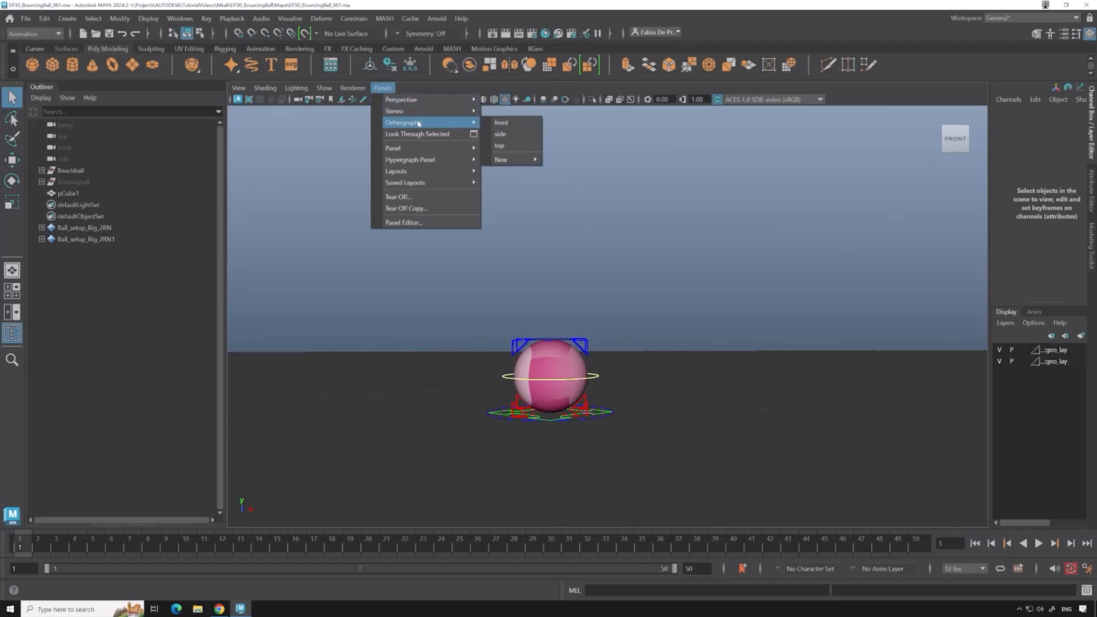
{"action": "left_click", "coordinate": [654, 194]}
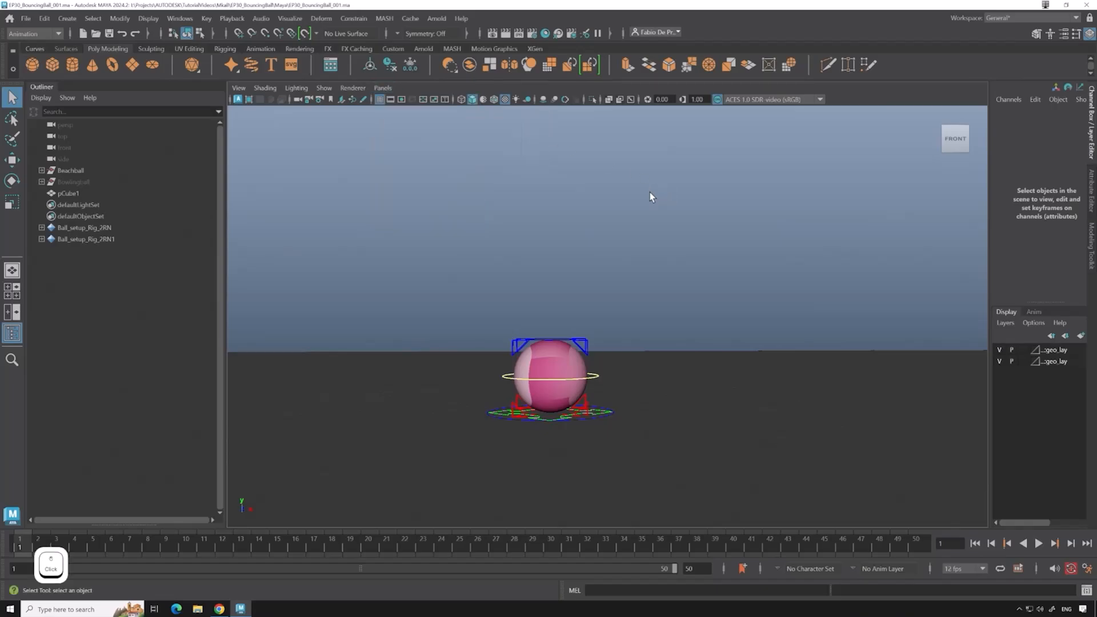
{"action": "key", "text": "space"}
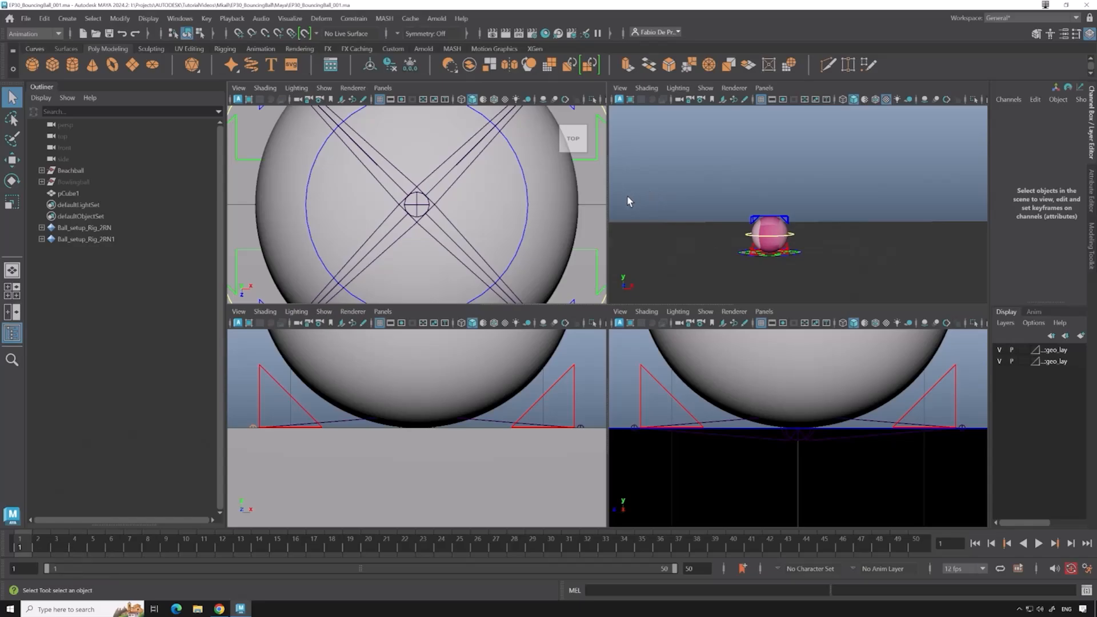
{"action": "scroll", "coordinate": [685, 201], "scroll_direction": "down", "scroll_amount": 3}
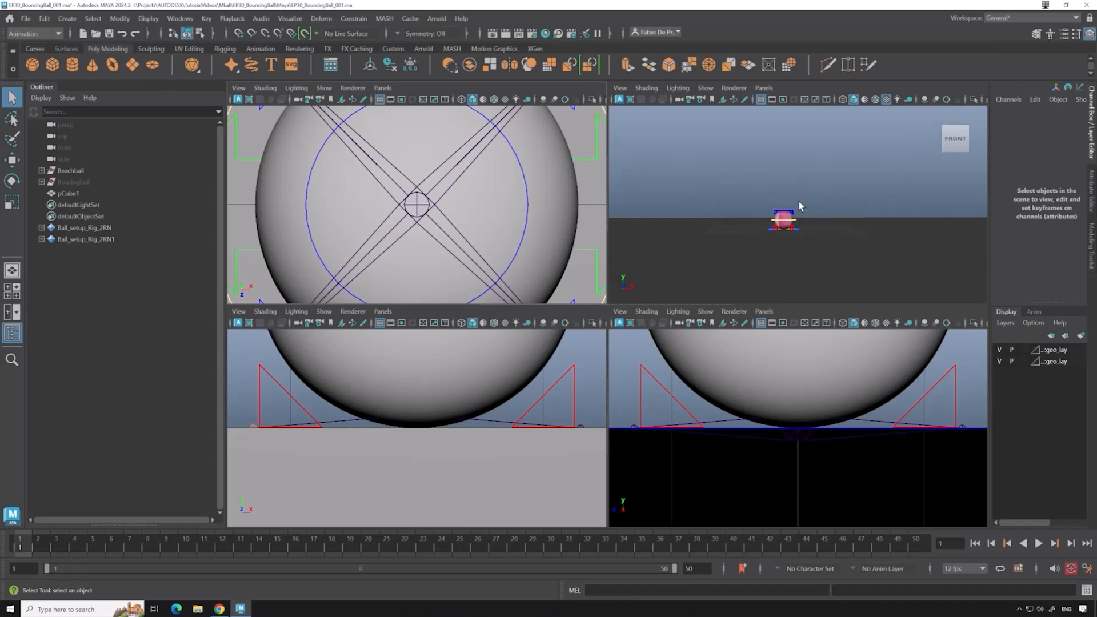
Maximize the front view and turn on textured shading so the beach ball's pattern is displayed.
{"action": "scroll", "coordinate": [433, 196], "scroll_direction": "down", "scroll_amount": 6}
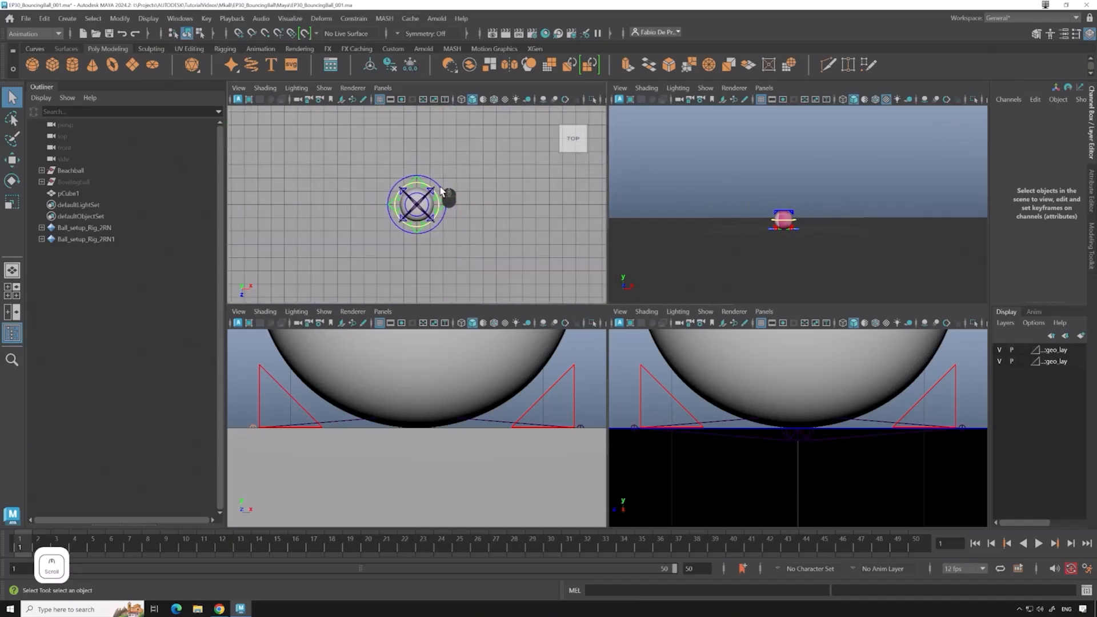
{"action": "scroll", "coordinate": [832, 442], "scroll_direction": "down", "scroll_amount": 8}
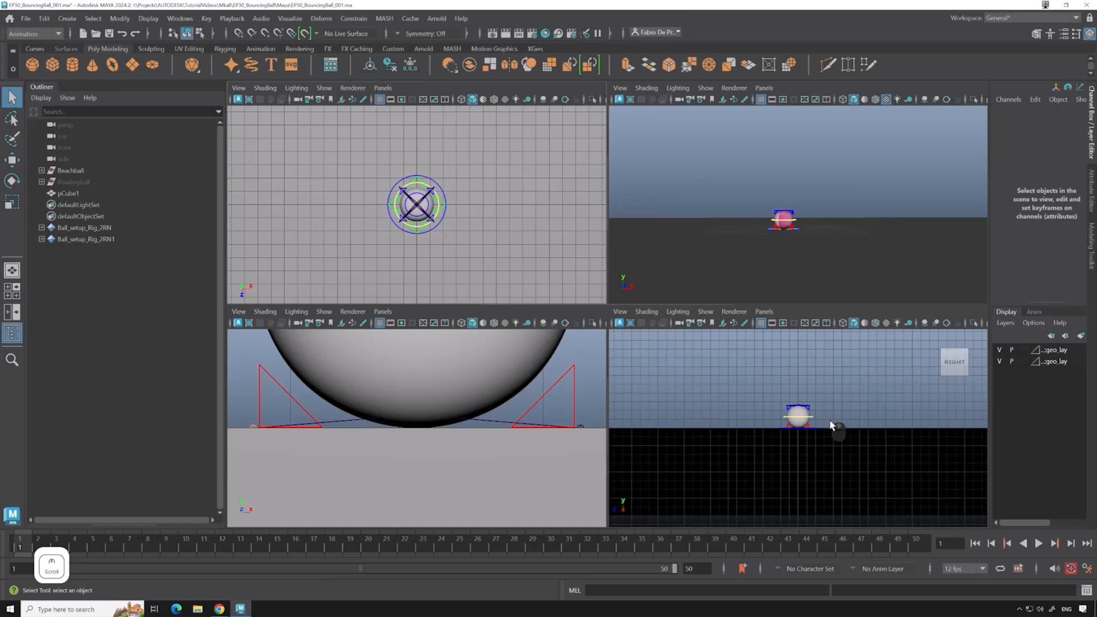
{"action": "scroll", "coordinate": [461, 369], "scroll_direction": "down", "scroll_amount": 8}
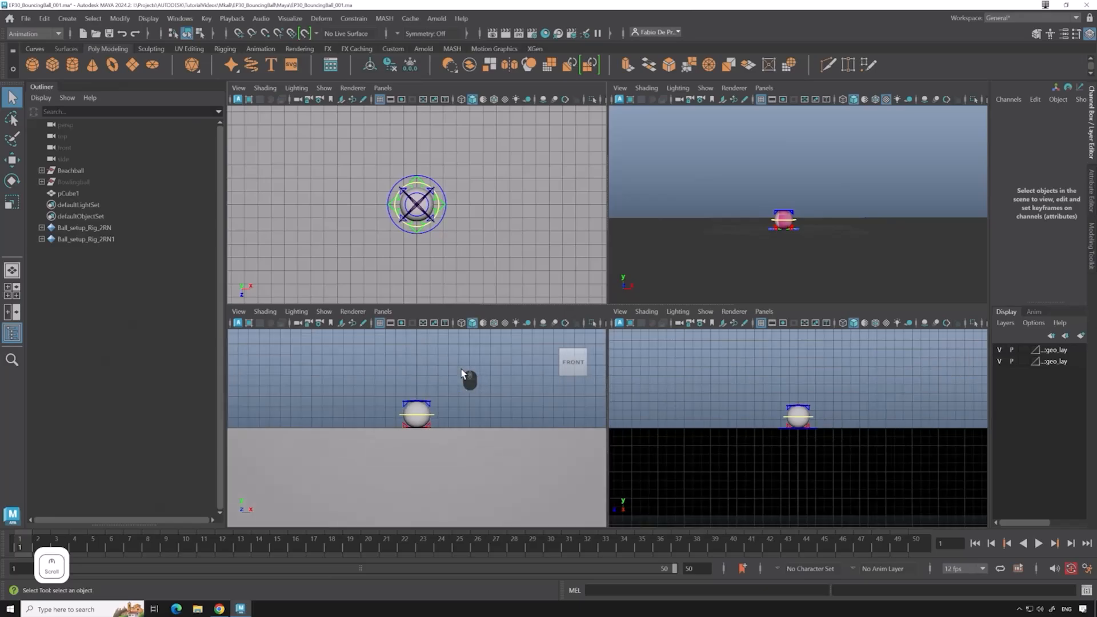
{"action": "left_click", "coordinate": [474, 390]}
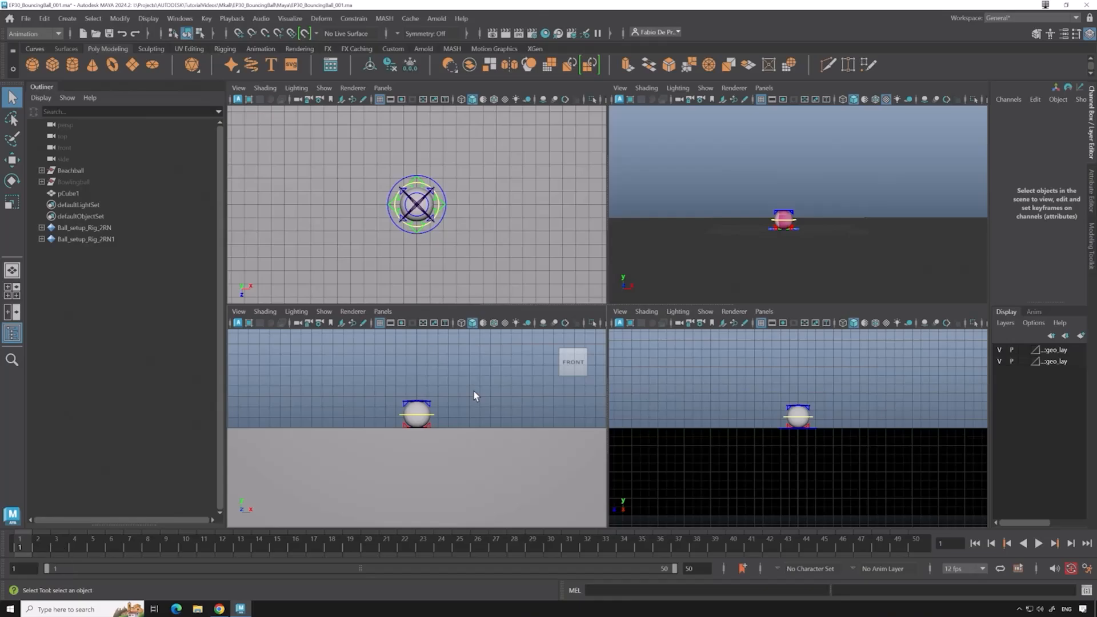
{"action": "key", "text": "space"}
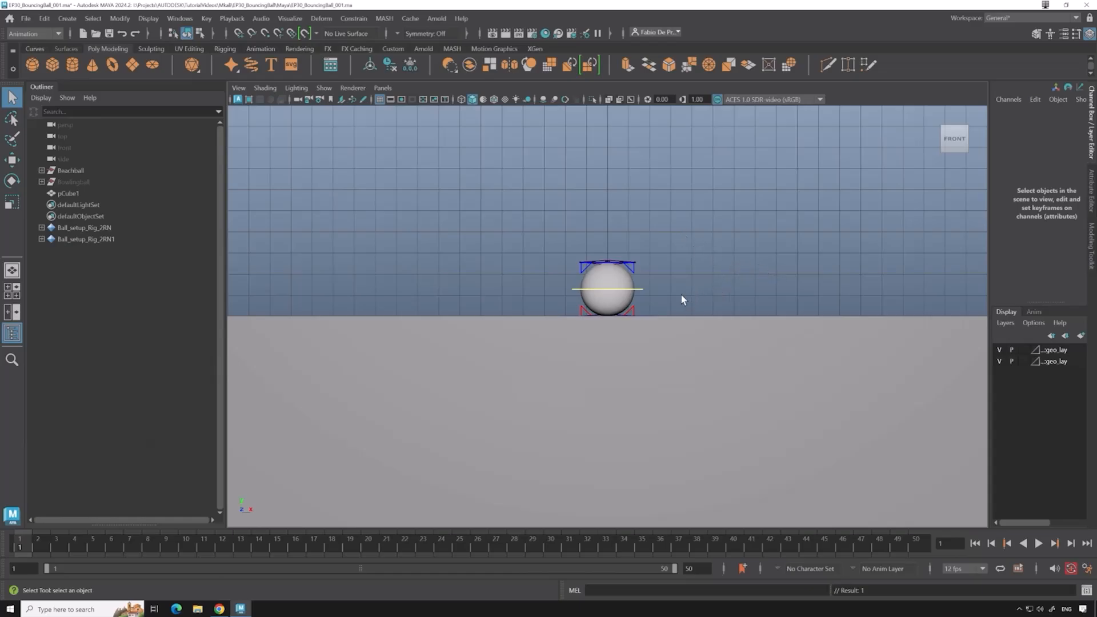
{"action": "left_click", "coordinate": [505, 100]}
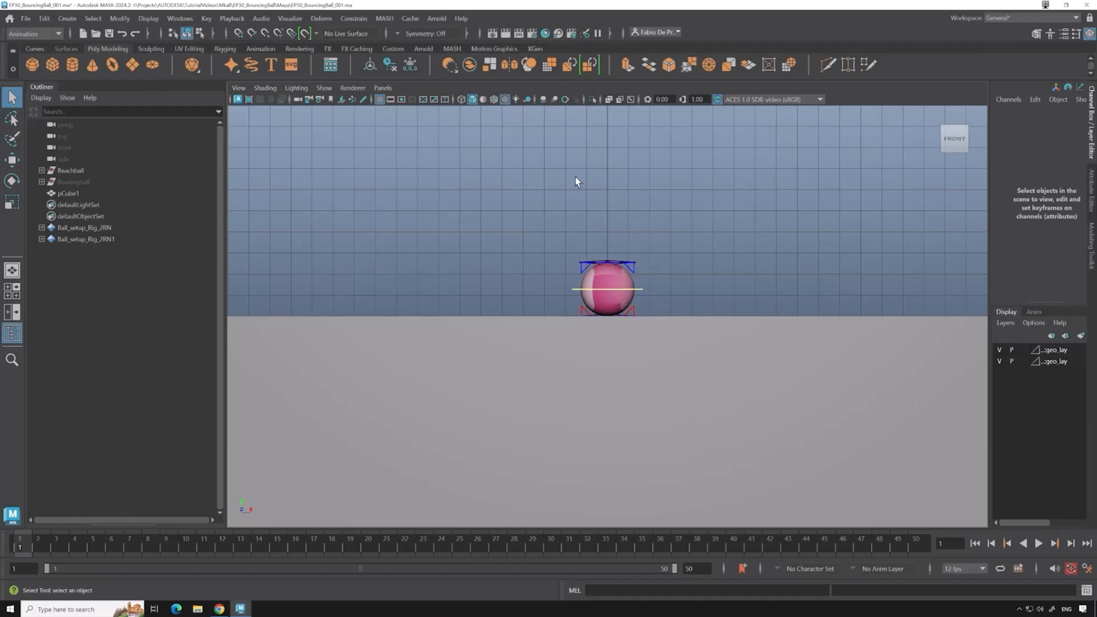
Limit the front view's display to polygons and NURBS curves, hiding the rig's joints around the ball.
{"action": "scroll", "coordinate": [694, 225], "scroll_direction": "up", "scroll_amount": 10}
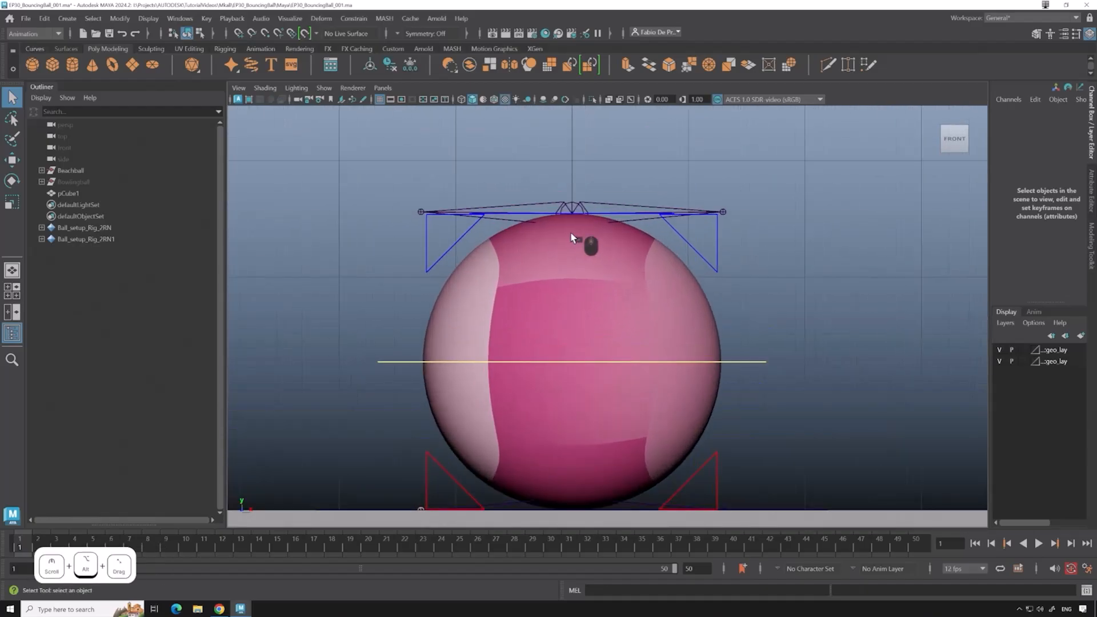
{"action": "left_click", "coordinate": [422, 213]}
{"action": "left_click", "coordinate": [752, 208]}
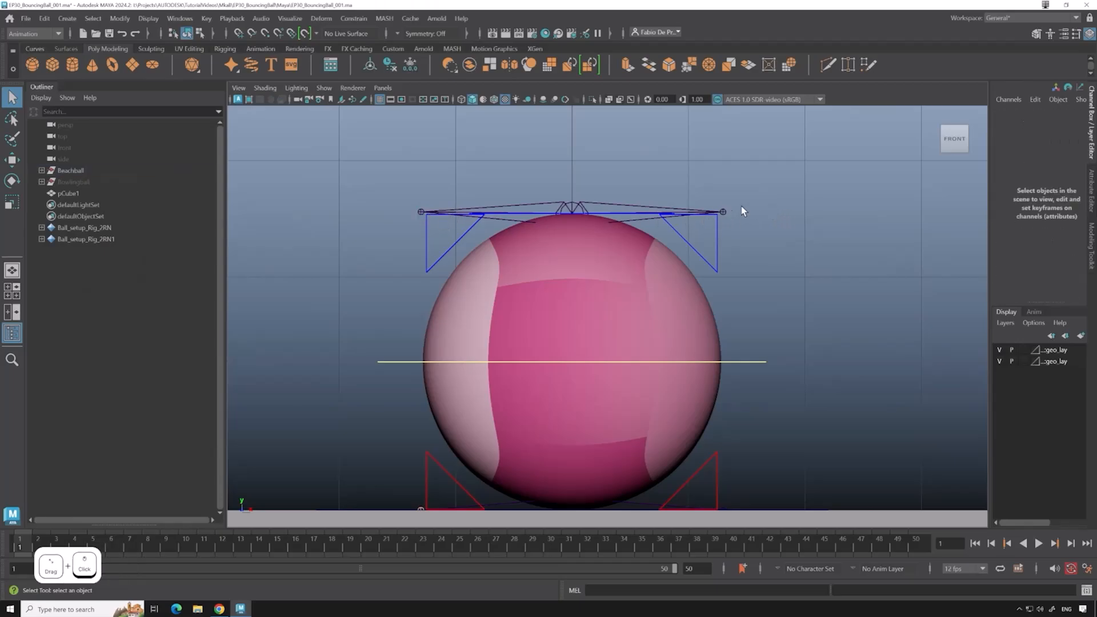
{"action": "left_click", "coordinate": [322, 89]}
{"action": "left_click", "coordinate": [343, 167]}
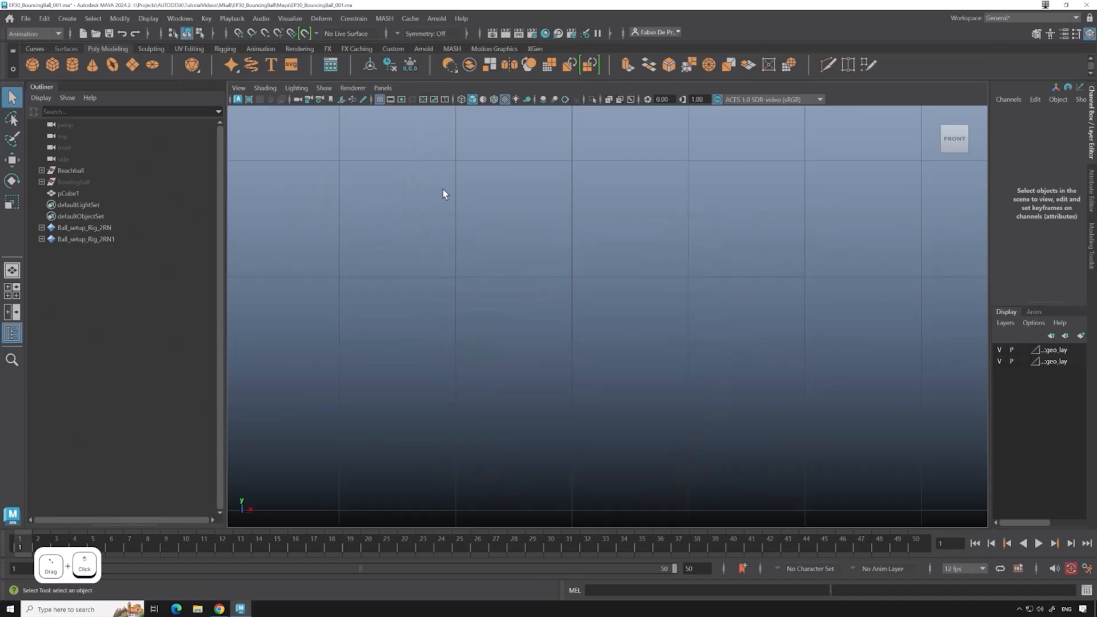
{"action": "key", "text": "alt+2"}
{"action": "key", "text": "alt+1"}
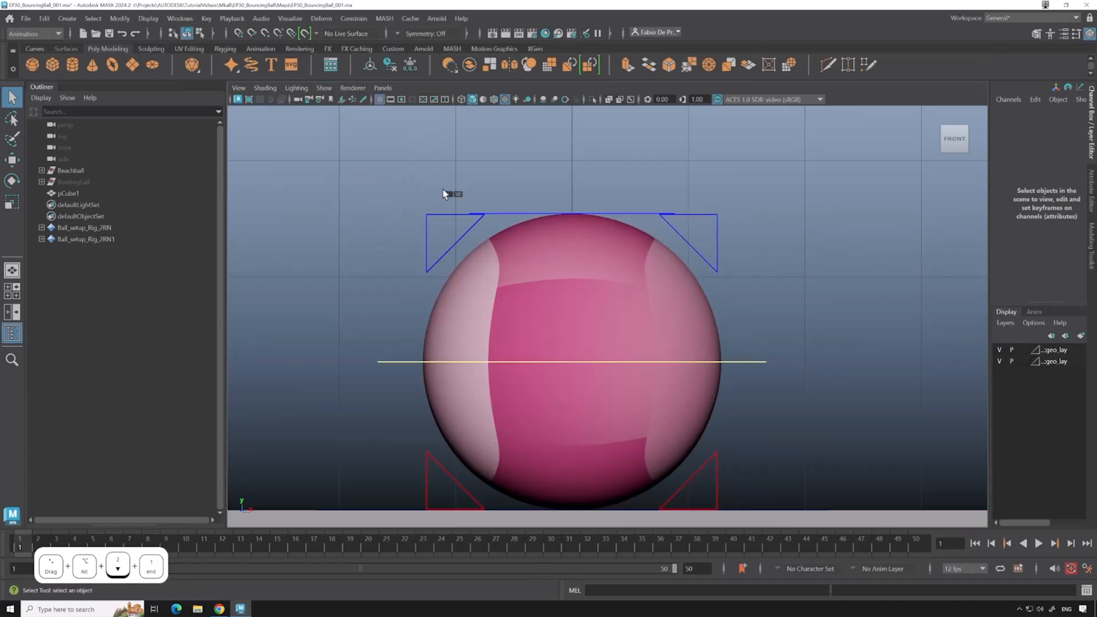
Reframe the front view with the ball near the lower edge and room beside and above it for the bounce.
{"action": "scroll", "coordinate": [777, 234], "scroll_direction": "down", "scroll_amount": 10}
{"action": "middle_click_drag", "start_coordinate": [765, 237], "coordinate": [630, 269], "text": "alt"}
{"action": "scroll", "coordinate": [651, 268], "scroll_direction": "up", "scroll_amount": 3}
{"action": "scroll", "coordinate": [642, 256], "scroll_direction": "down", "scroll_amount": 3}
{"action": "scroll", "coordinate": [630, 269], "scroll_direction": "up", "scroll_amount": 1}
{"action": "left_click", "coordinate": [587, 423]}
{"action": "left_click", "coordinate": [574, 365]}
{"action": "left_click", "coordinate": [566, 437]}
{"action": "left_click", "coordinate": [569, 366]}
{"action": "left_click", "coordinate": [564, 419]}
{"action": "left_click", "coordinate": [574, 365]}
{"action": "left_click", "coordinate": [567, 398]}
{"action": "scroll", "coordinate": [569, 392], "scroll_direction": "down", "scroll_amount": 1}
{"action": "scroll", "coordinate": [569, 388], "scroll_direction": "up", "scroll_amount": 4}
{"action": "left_click", "coordinate": [569, 377]}
{"action": "left_click", "coordinate": [564, 425]}
{"action": "left_click", "coordinate": [566, 418]}
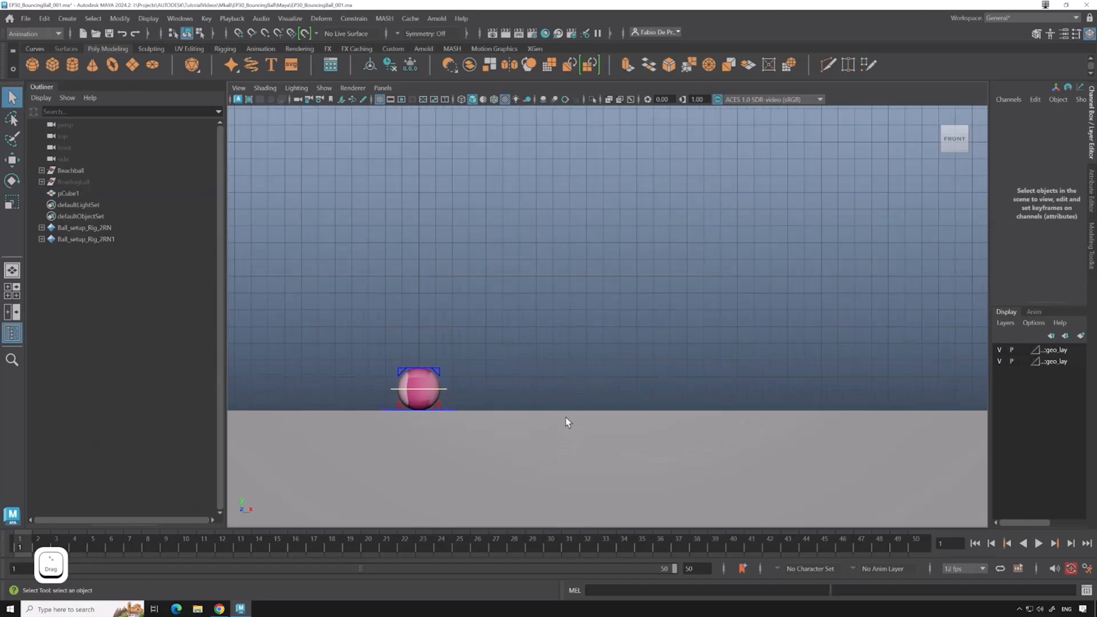
Set both ball rig geometry layers to Reference and deselect the floor cube.
{"action": "left_click", "coordinate": [566, 421]}
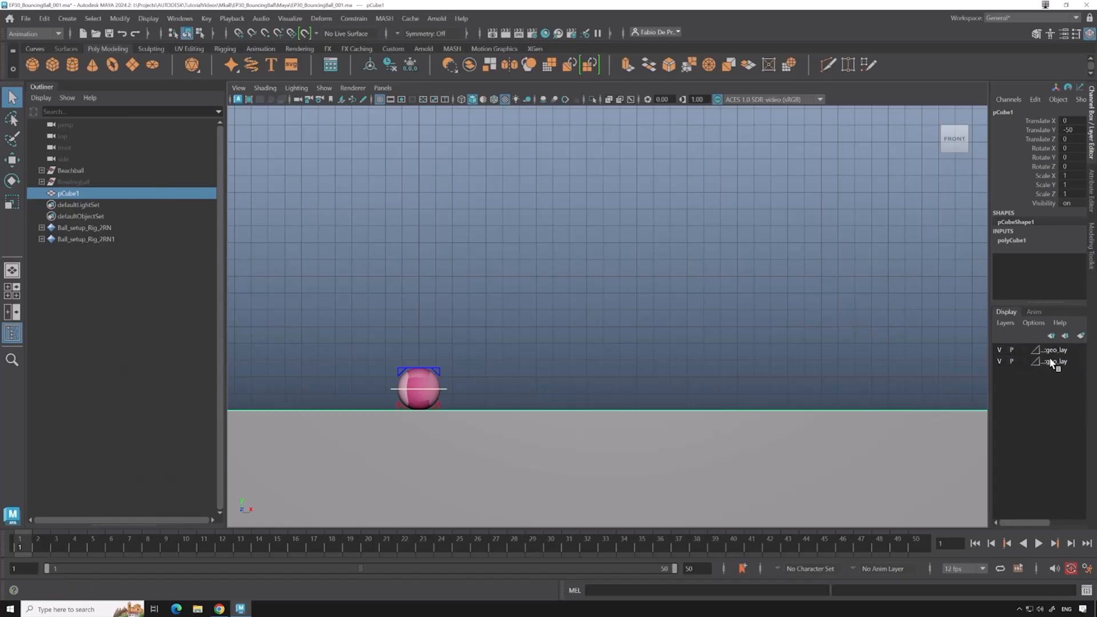
{"action": "left_click", "coordinate": [1021, 349]}
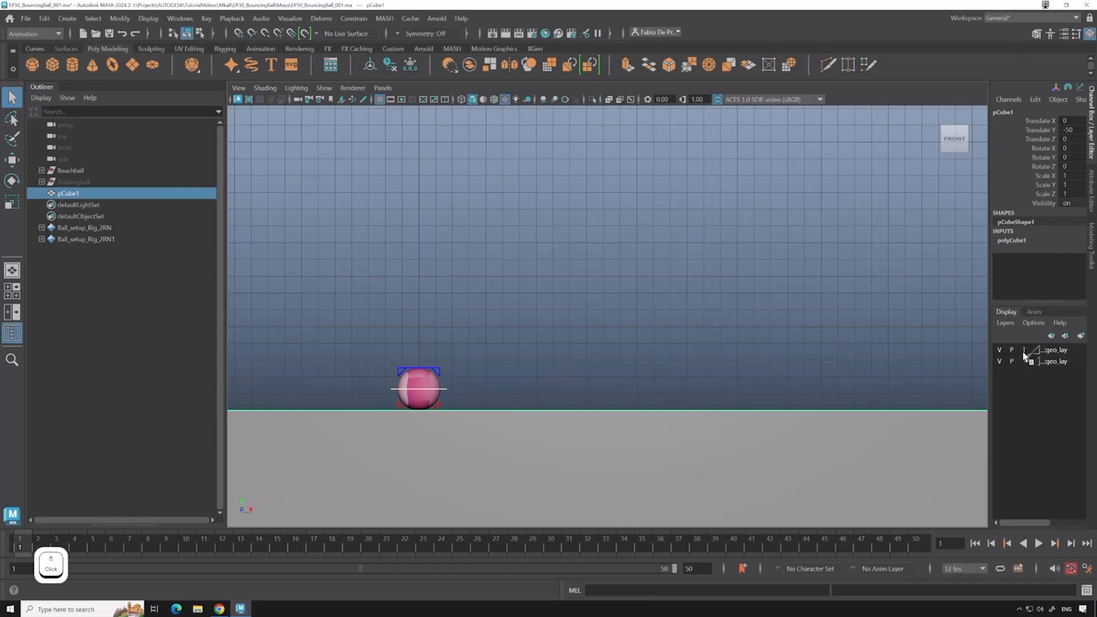
{"action": "left_click", "coordinate": [1022, 361]}
{"action": "left_click", "coordinate": [1023, 361]}
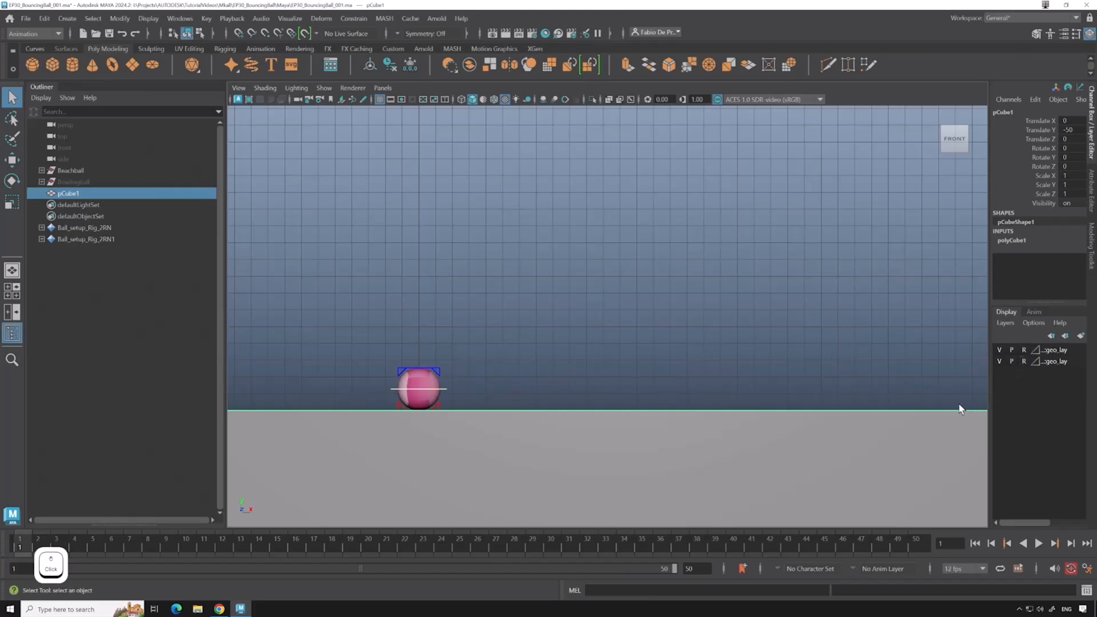
{"action": "left_click", "coordinate": [818, 370]}
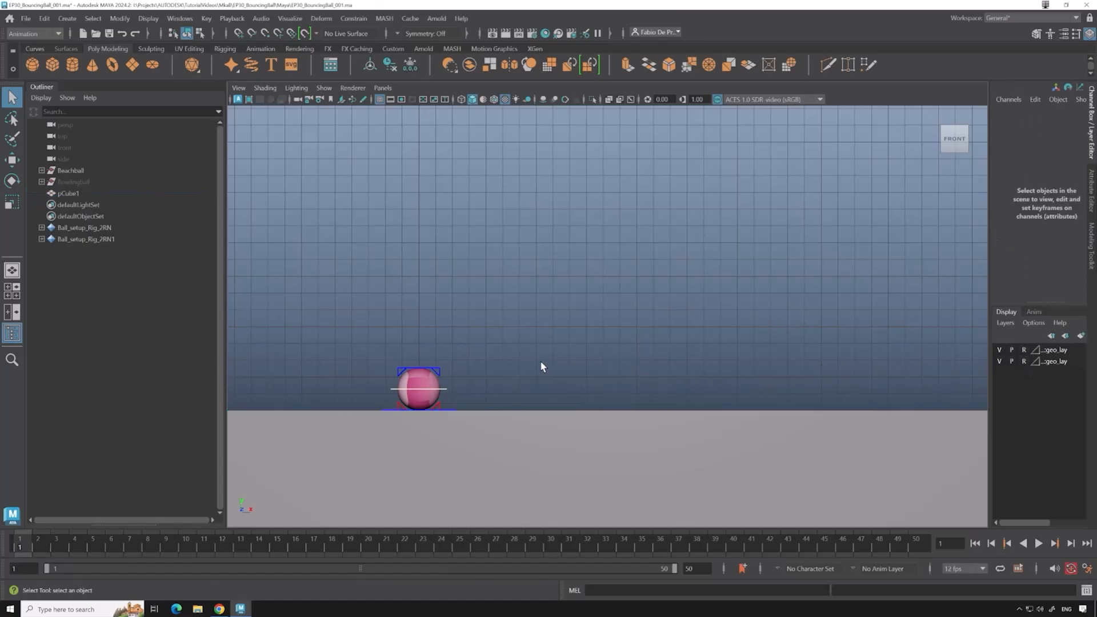
Create a new display layer with the floor cube assigned to it.
{"action": "left_click", "coordinate": [435, 382]}
{"action": "left_click", "coordinate": [747, 440]}
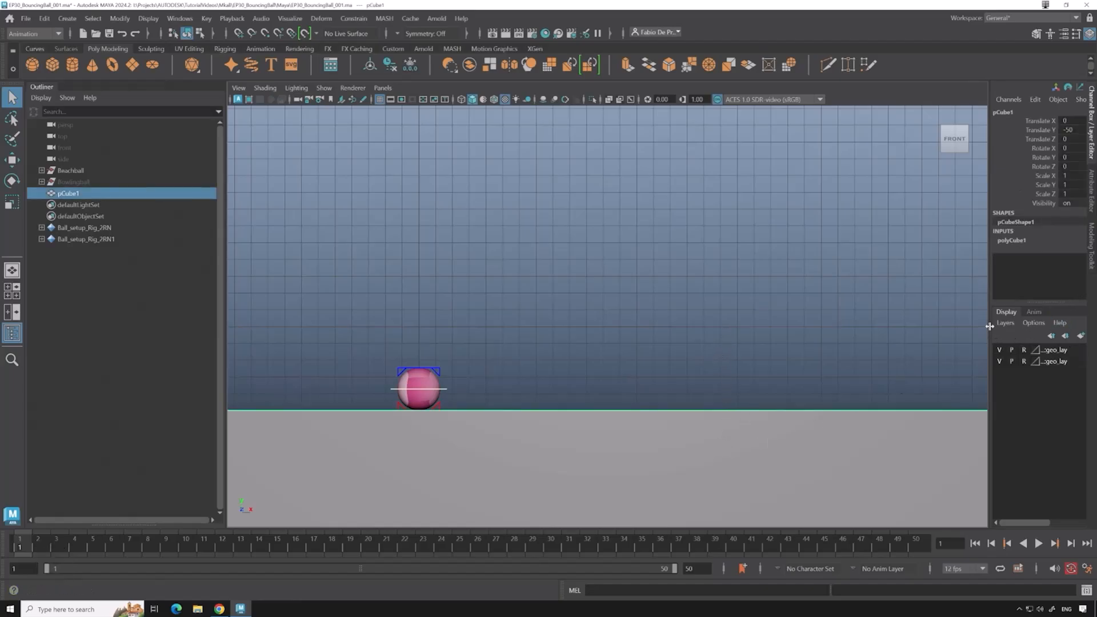
{"action": "left_click_drag", "start_coordinate": [989, 326], "coordinate": [952, 326]}
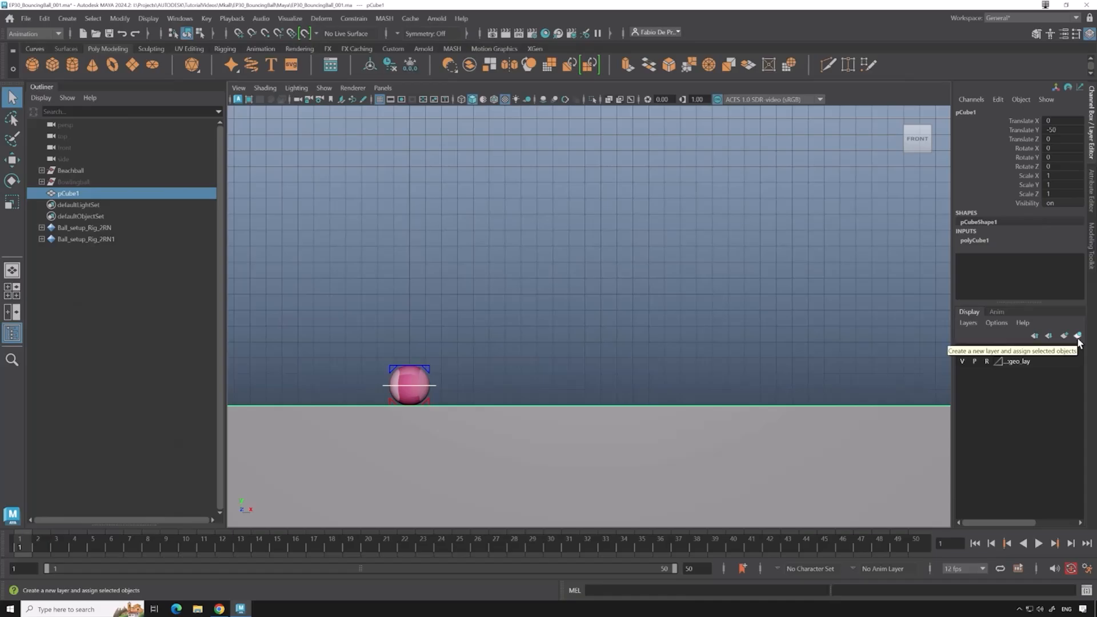
{"action": "left_click", "coordinate": [771, 347]}
{"action": "left_click", "coordinate": [756, 457]}
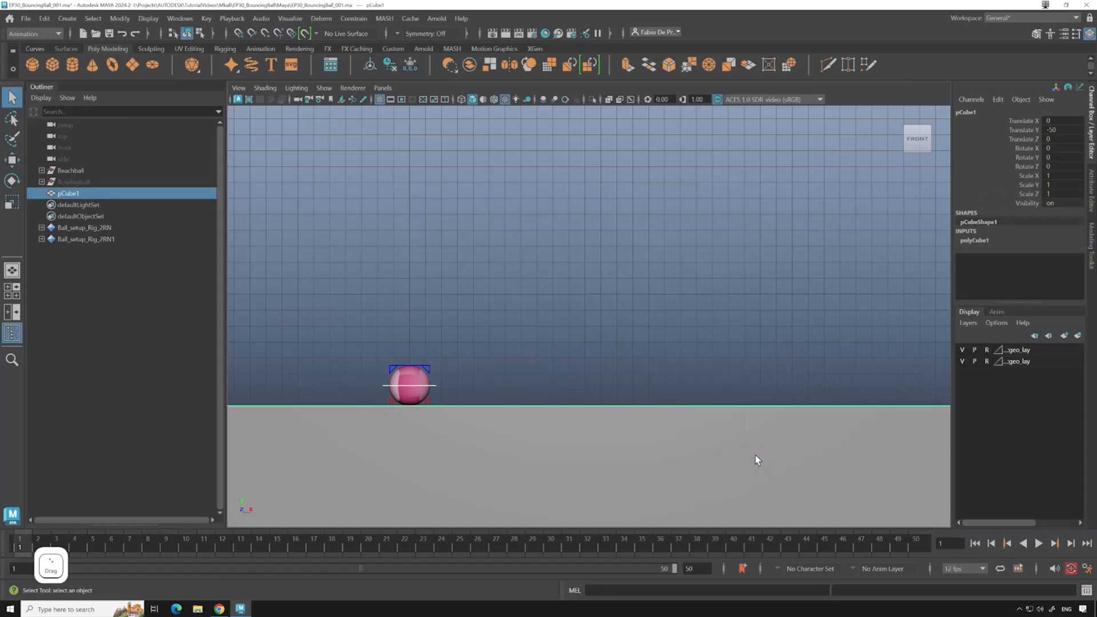
{"action": "left_click", "coordinate": [1077, 336]}
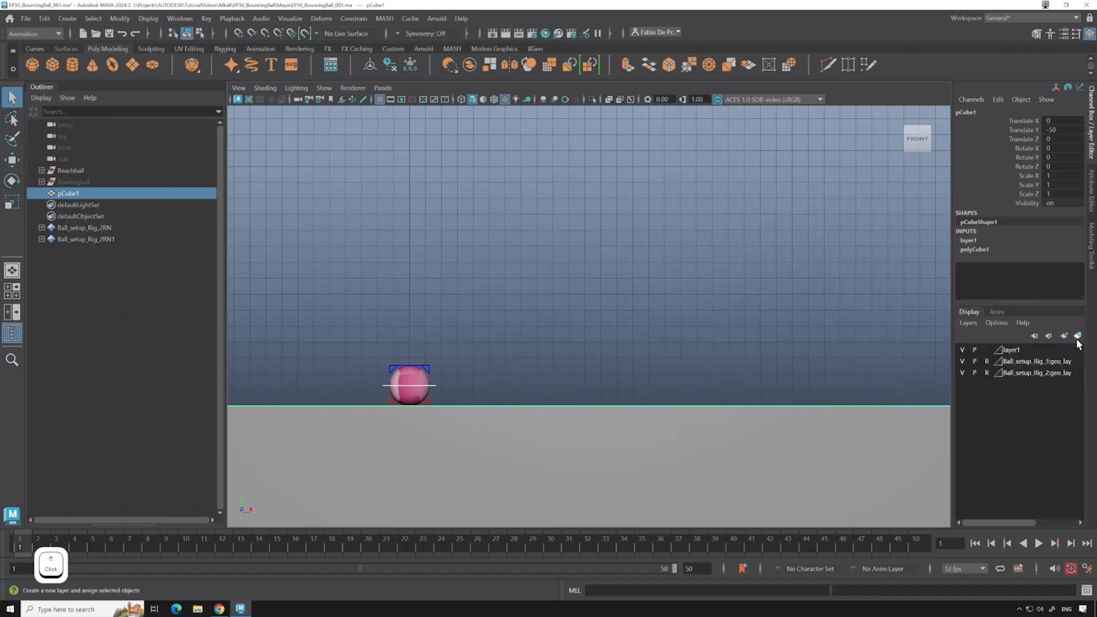
Rename the cube's new display layer to Floor and give it the color red.
{"action": "left_click", "coordinate": [1011, 349]}
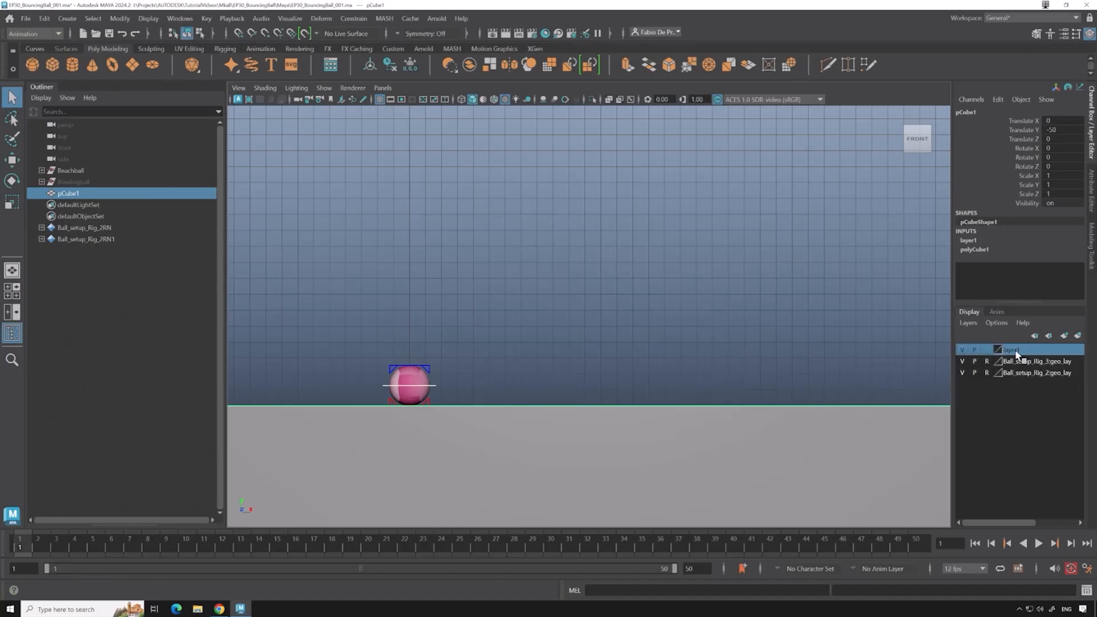
{"action": "double_click", "coordinate": [1014, 350]}
{"action": "double_click", "coordinate": [472, 221]}
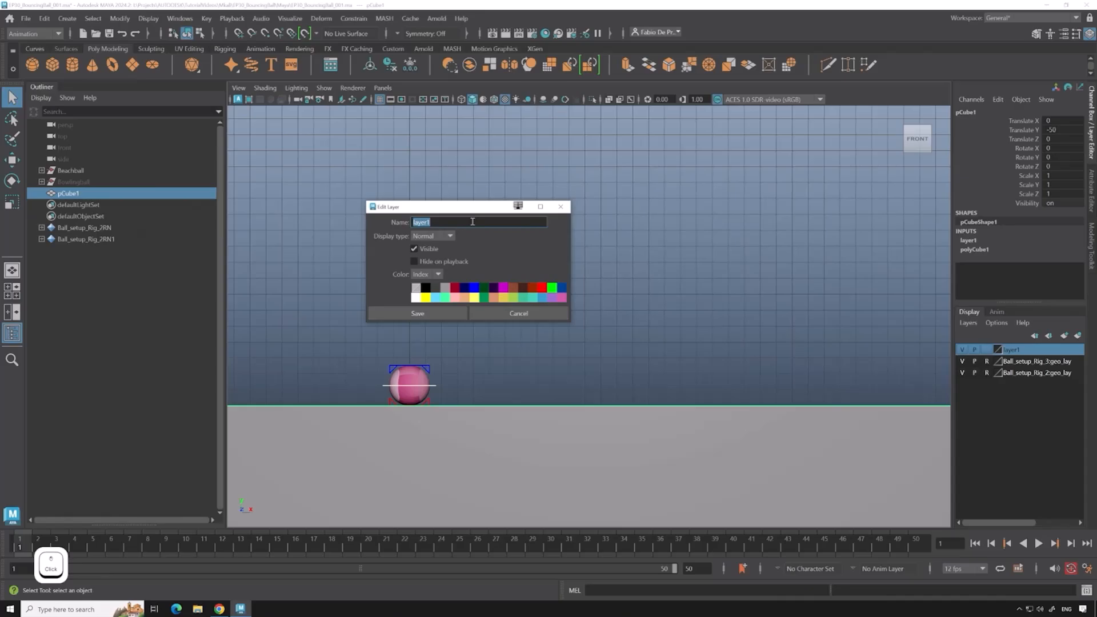
{"action": "type", "text": "Floor"}
{"action": "left_click", "coordinate": [543, 287]}
{"action": "left_click", "coordinate": [422, 312]}
Set the Floor layer to Reference and try selecting the floor and the ball geometry in the front view.
{"action": "left_click", "coordinate": [701, 320]}
{"action": "left_click", "coordinate": [991, 353]}
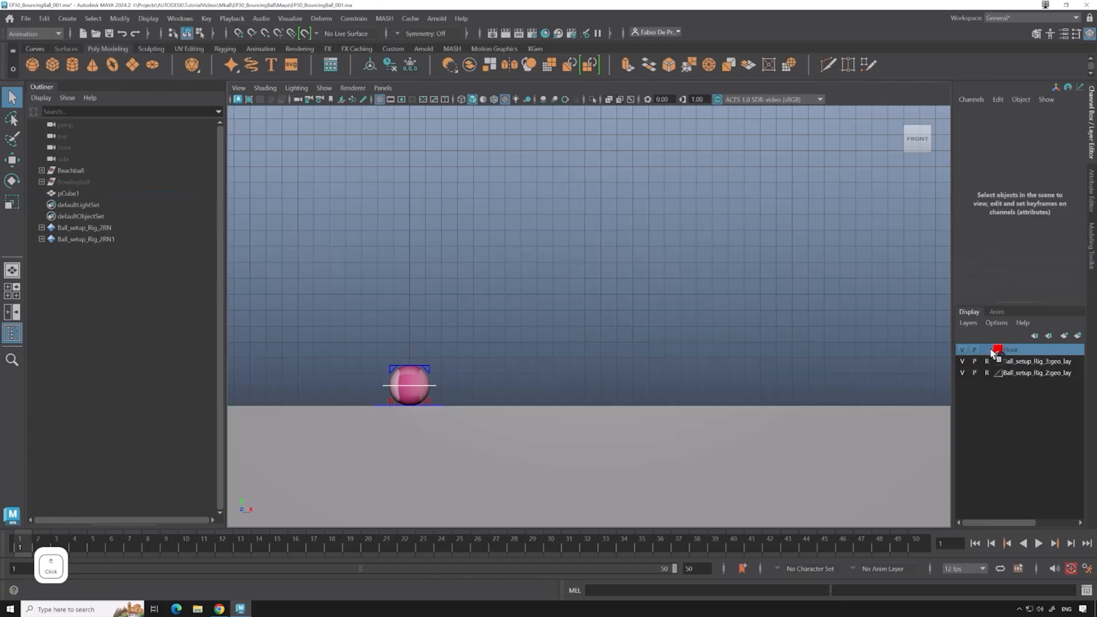
{"action": "left_click", "coordinate": [987, 349]}
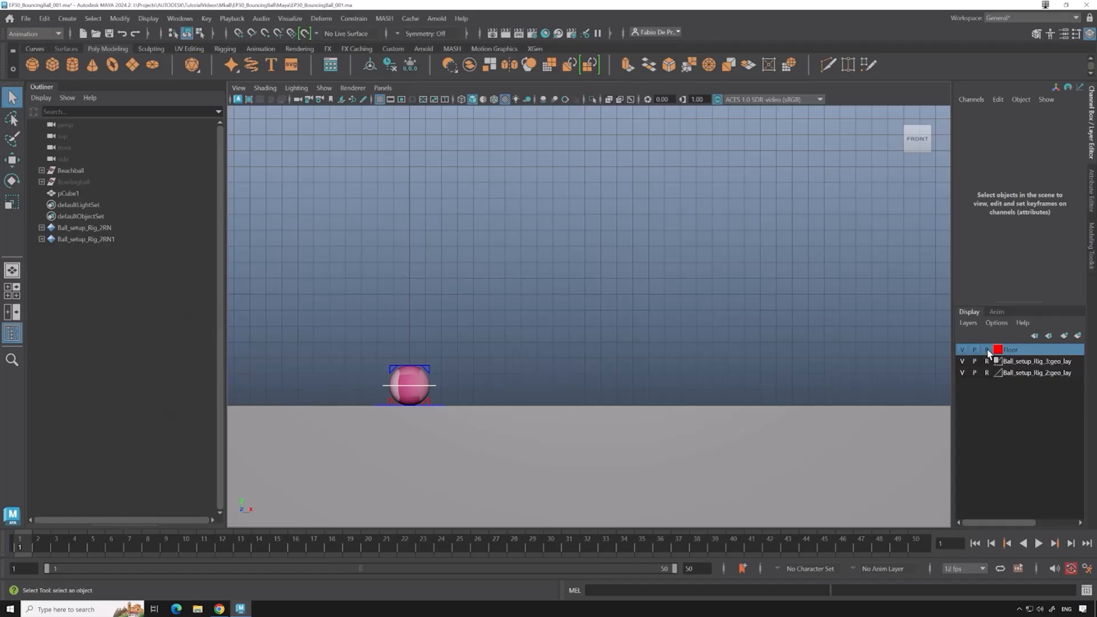
{"action": "left_click", "coordinate": [712, 311]}
{"action": "left_click", "coordinate": [679, 451]}
{"action": "left_click", "coordinate": [677, 449]}
{"action": "left_click", "coordinate": [676, 429]}
{"action": "left_click_drag", "start_coordinate": [431, 387], "coordinate": [510, 387]}
{"action": "left_click", "coordinate": [493, 365]}
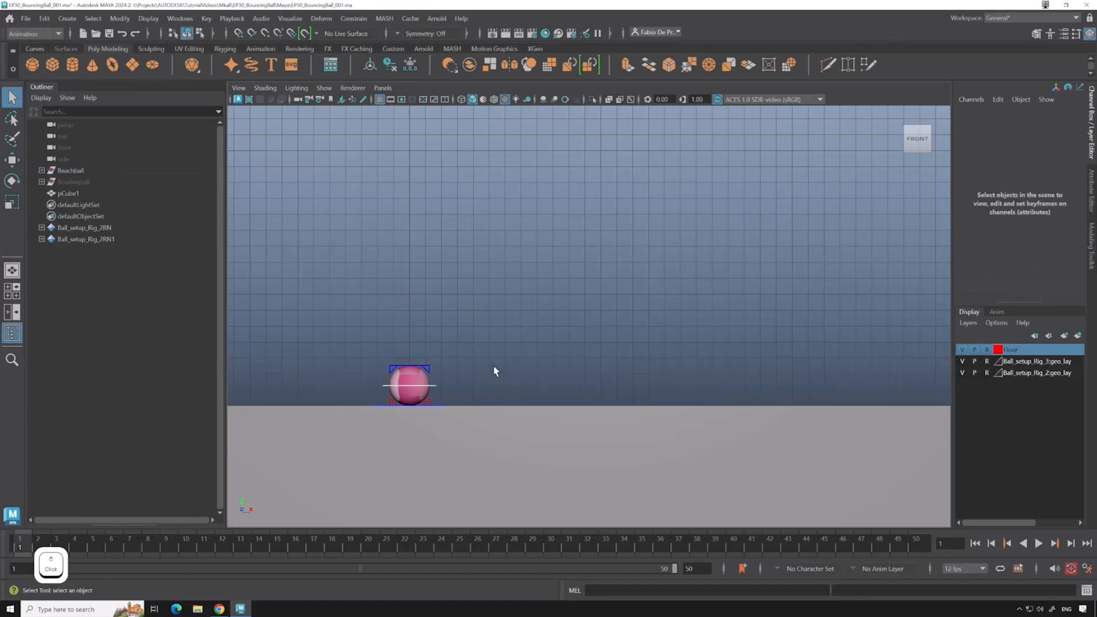
Show only the rig curves in the front view and key all of the beach ball's controls at frame 1.
{"action": "key", "text": "alt+2"}
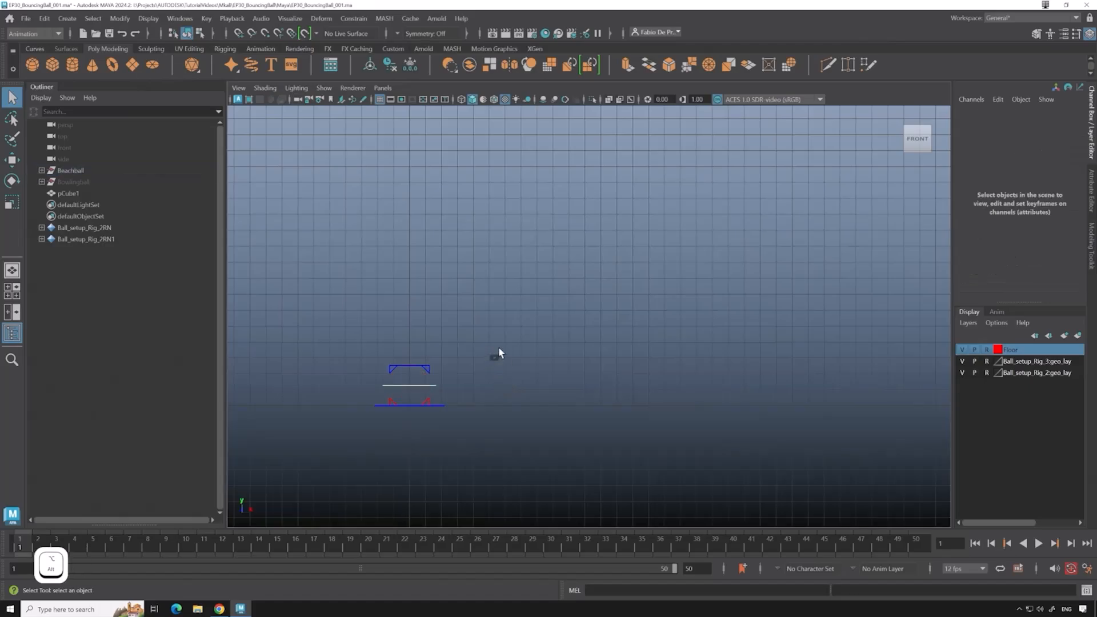
{"action": "left_click_drag", "start_coordinate": [491, 349], "coordinate": [289, 450]}
{"action": "key", "text": "alt+2"}
{"action": "key", "text": "alt+2"}
{"action": "left_click", "coordinate": [512, 302]}
{"action": "left_click_drag", "start_coordinate": [512, 301], "coordinate": [290, 496]}
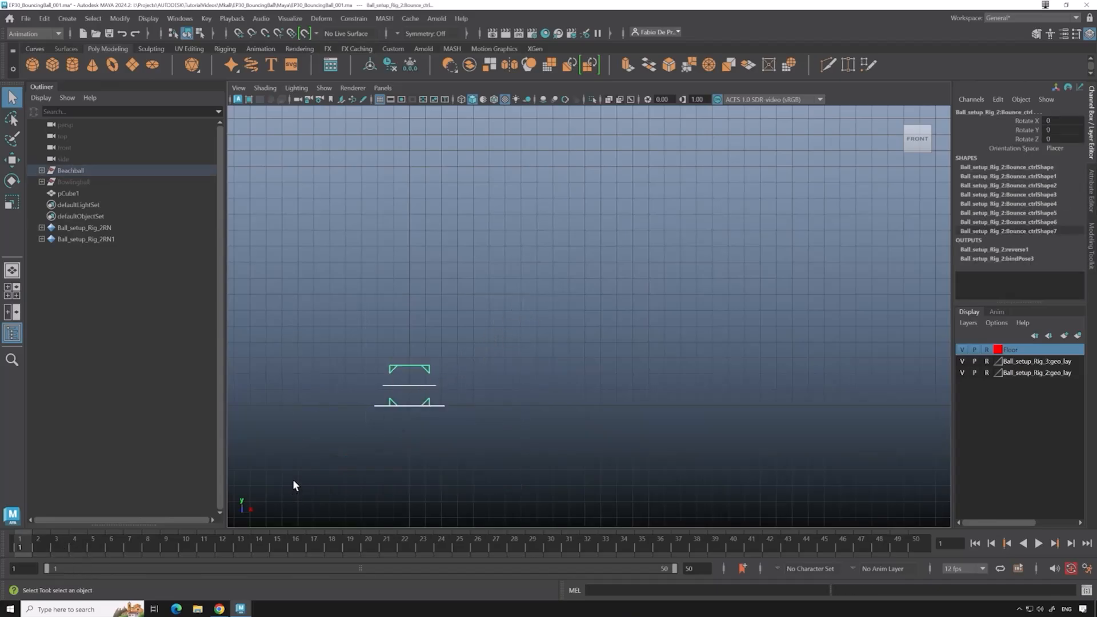
{"action": "key", "text": "s"}
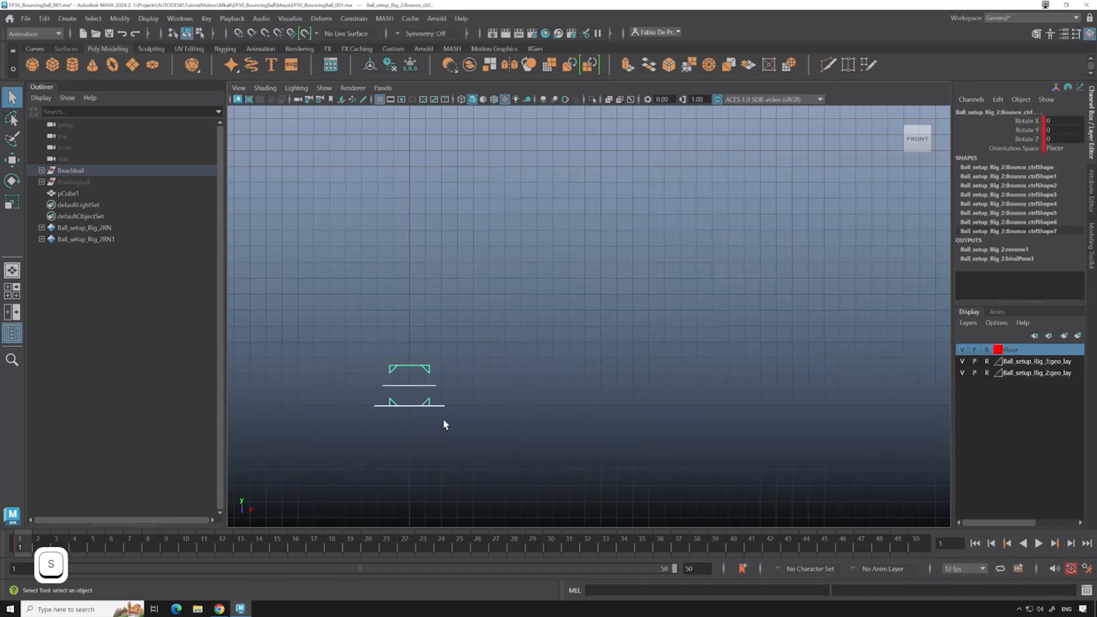
Show the ball geometry again and raise its body control to a Translate Y of about 137 at frame 1.
{"action": "left_click_drag", "start_coordinate": [952, 217], "coordinate": [1005, 217]}
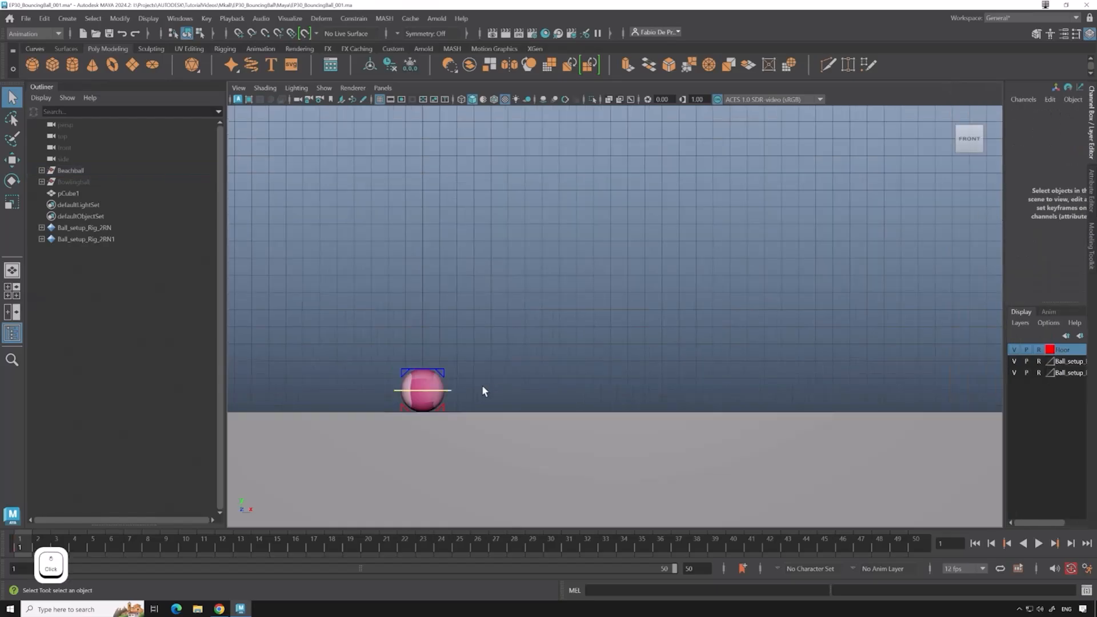
{"action": "left_click", "coordinate": [450, 390]}
{"action": "key", "text": "w"}
{"action": "middle_click_drag", "start_coordinate": [571, 353], "coordinate": [484, 348], "text": "alt"}
{"action": "left_click_drag", "start_coordinate": [428, 316], "coordinate": [461, 107]}
{"action": "mouse_move", "coordinate": [518, 182]}
{"action": "middle_mouse_down", "text": "alt"}
{"action": "mouse_move", "coordinate": [551, 220]}
{"action": "mouse_move", "coordinate": [563, 179]}
{"action": "mouse_move", "coordinate": [534, 174]}
{"action": "middle_mouse_up", "text": "alt"}
{"action": "middle_click_drag", "start_coordinate": [444, 153], "coordinate": [429, 140]}
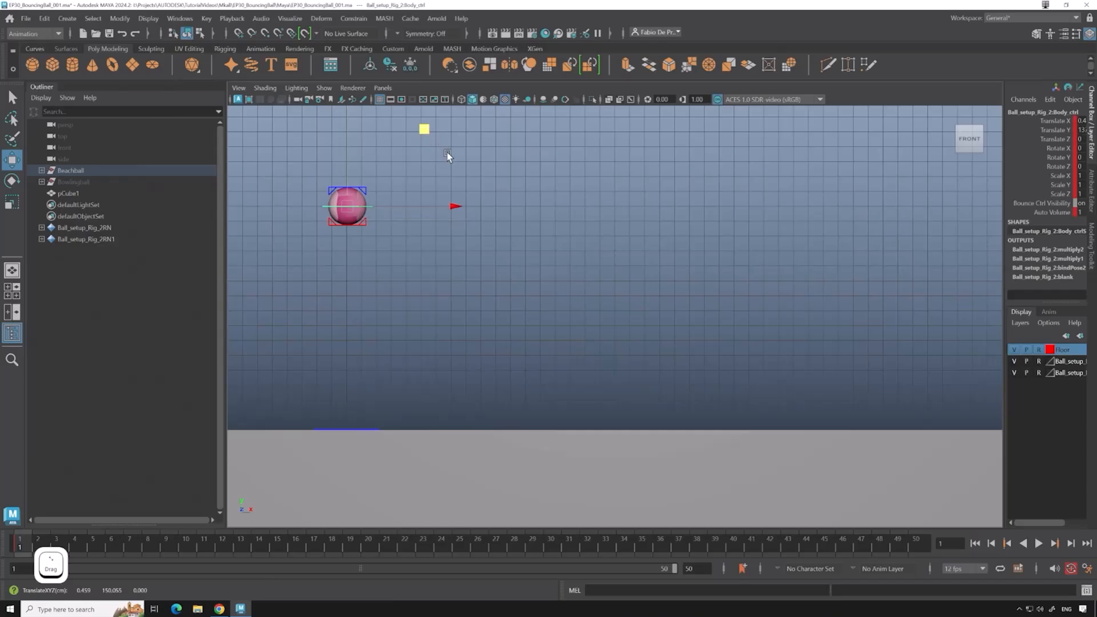
Go to frame 6 and set the body control's Translate Y to 0.
{"action": "left_click", "coordinate": [113, 550]}
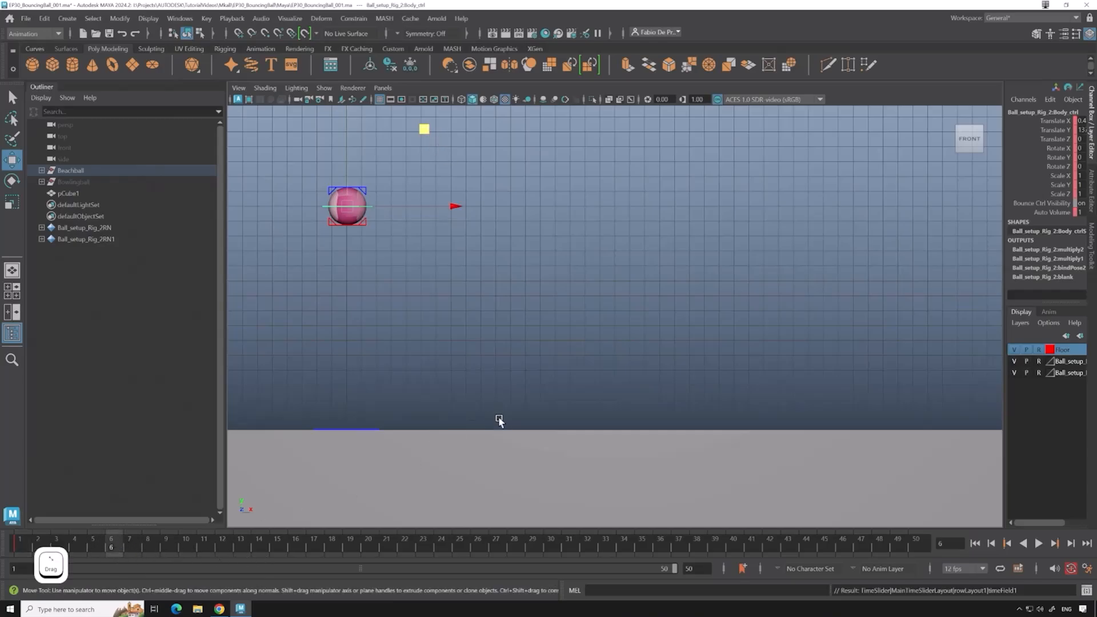
{"action": "left_click_drag", "start_coordinate": [1003, 124], "coordinate": [985, 123]}
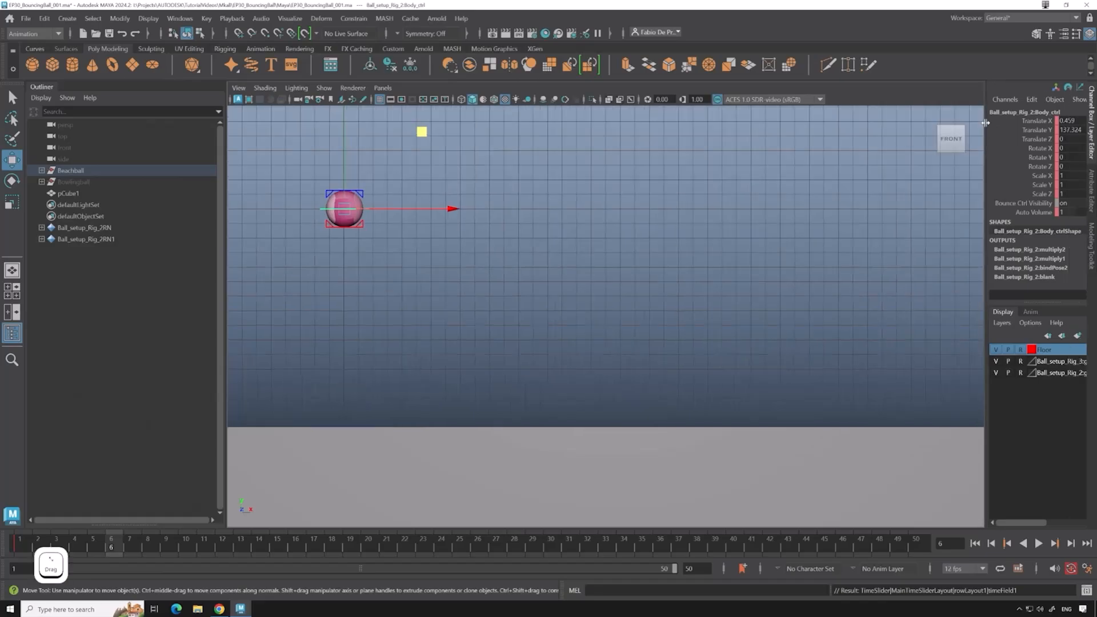
{"action": "type", "text": "0"}
{"action": "key", "text": "Return"}
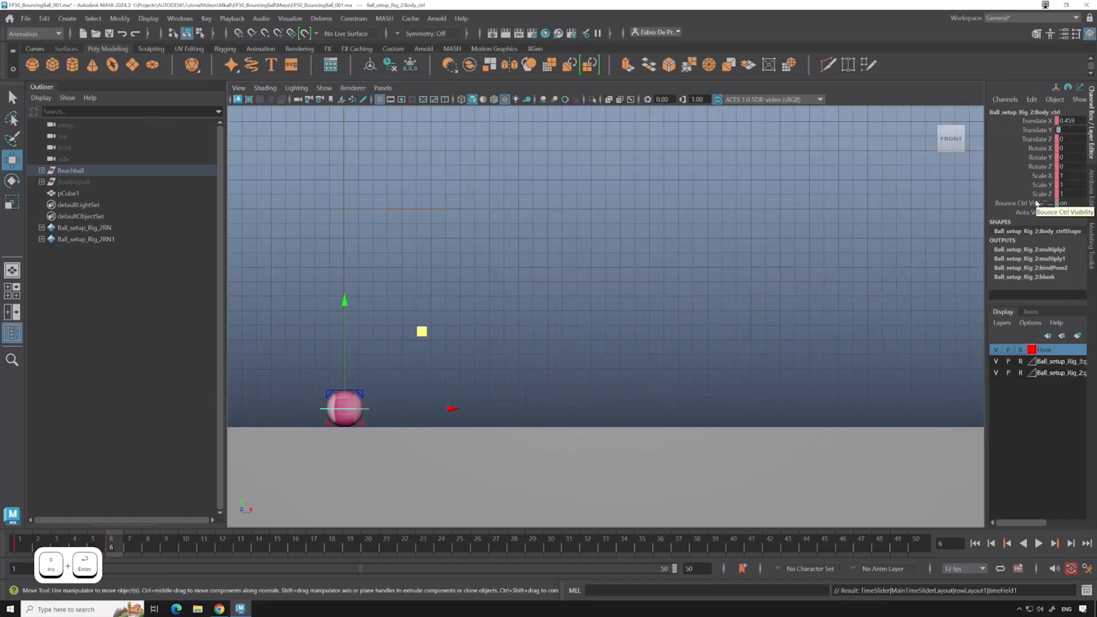
Key all of the beach ball's controls at frame 6 with only the curves shown, and redisplay the geometry.
{"action": "left_click", "coordinate": [469, 383]}
{"action": "key", "text": "alt+1"}
{"action": "left_click_drag", "start_coordinate": [417, 375], "coordinate": [317, 457]}
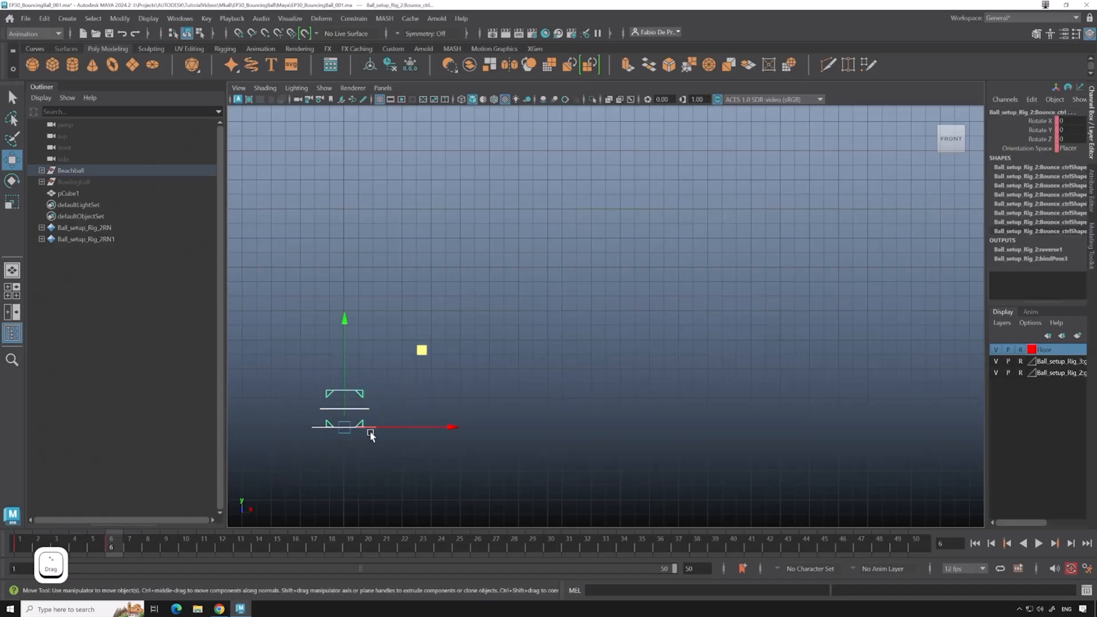
{"action": "key", "text": "s"}
{"action": "left_click_drag", "start_coordinate": [305, 422], "coordinate": [324, 440]}
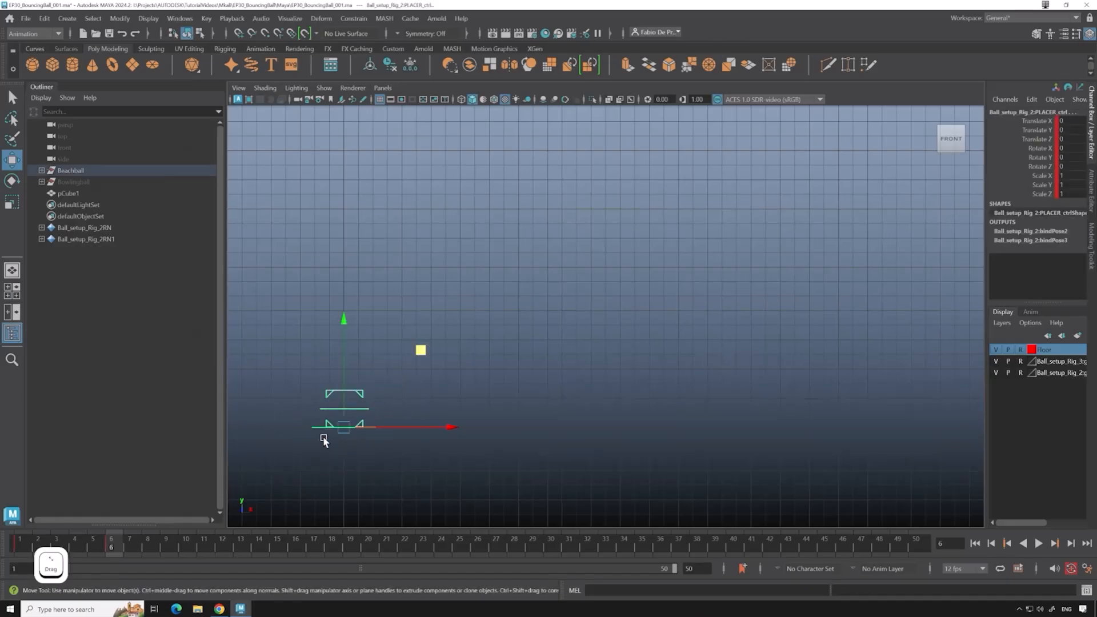
{"action": "left_click", "coordinate": [398, 390]}
{"action": "key", "text": "alt+2"}
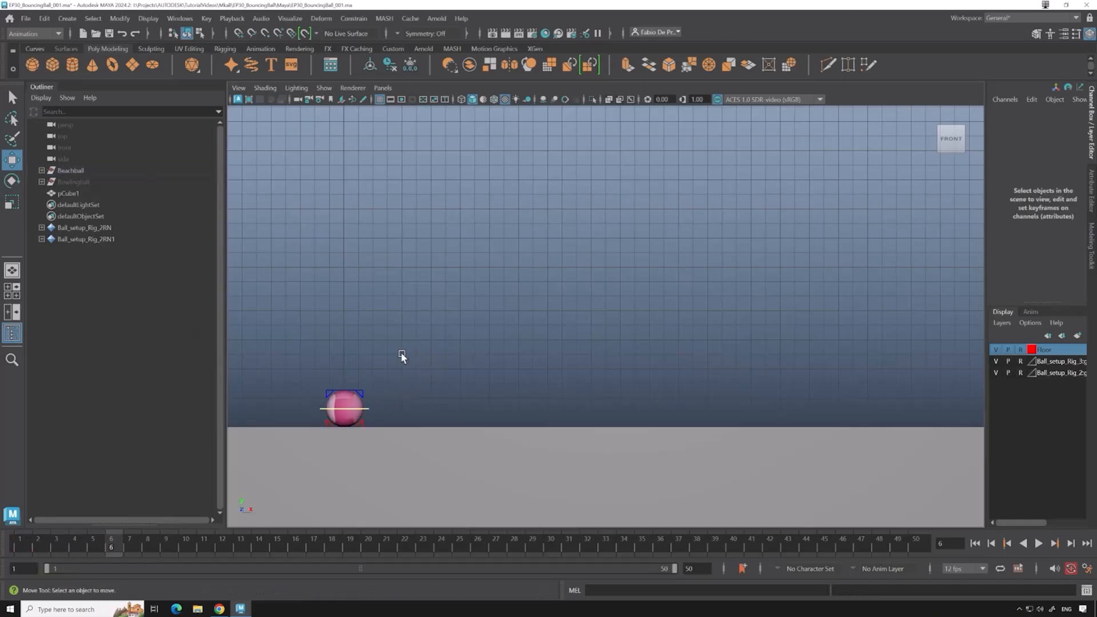
Move the ball's body control at frame 12 to about Translate X 52.5 and Translate Y 105.5, and shift its frame 6 contact forward in X.
{"action": "left_click", "coordinate": [344, 409]}
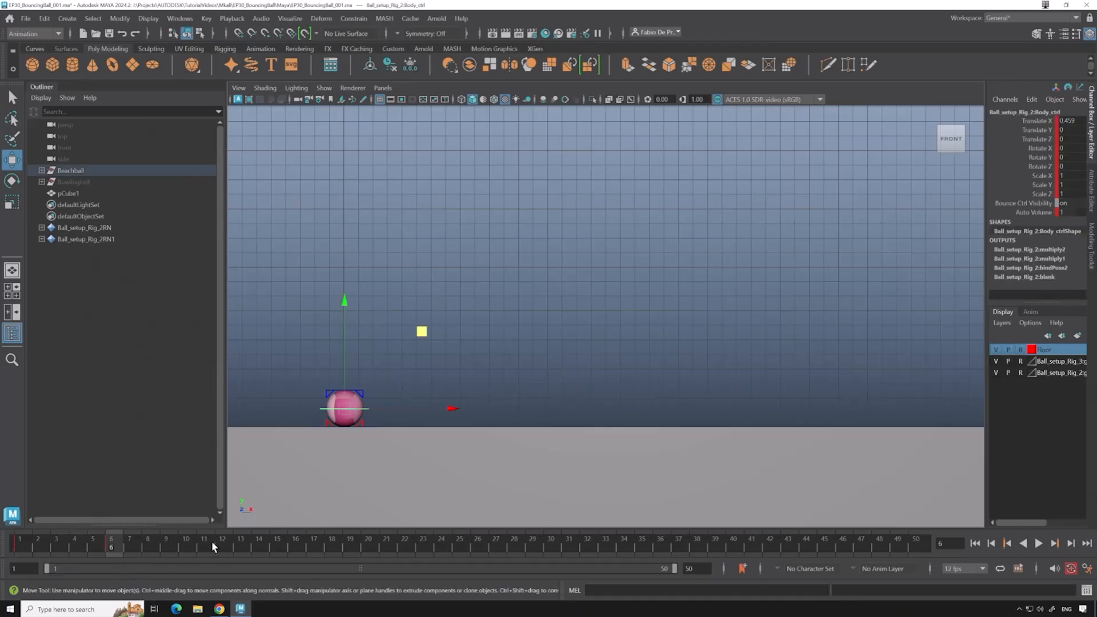
{"action": "left_click", "coordinate": [225, 546]}
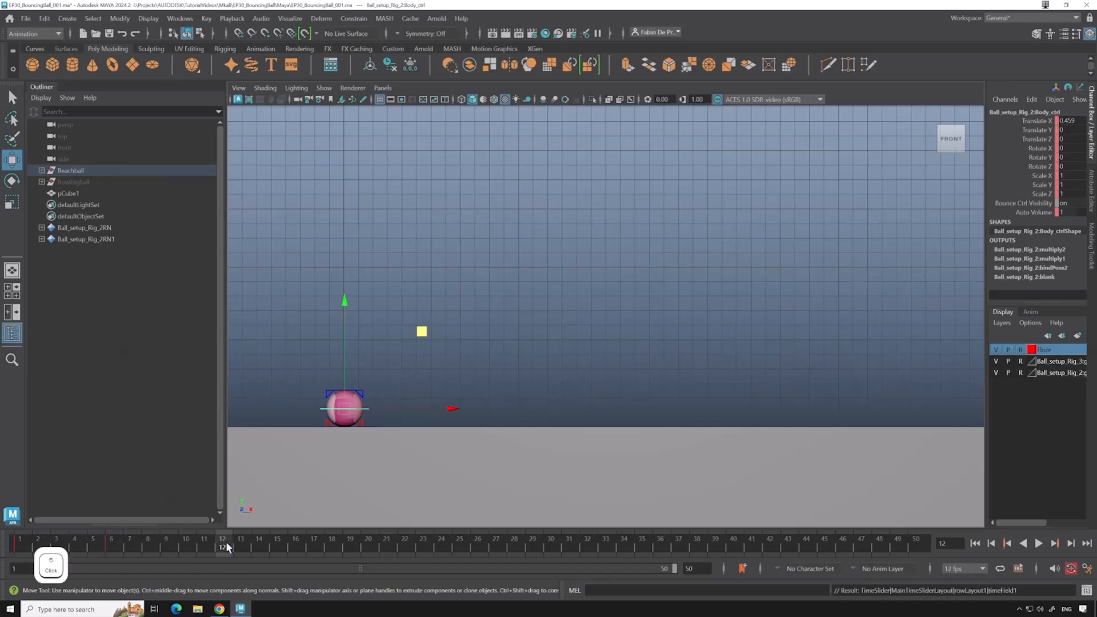
{"action": "left_click_drag", "start_coordinate": [422, 331], "coordinate": [498, 177]}
{"action": "mouse_move", "coordinate": [112, 538]}
{"action": "left_mouse_down"}
{"action": "mouse_move", "coordinate": [23, 539]}
{"action": "mouse_move", "coordinate": [142, 537]}
{"action": "mouse_move", "coordinate": [111, 539]}
{"action": "left_mouse_up"}
{"action": "left_click_drag", "start_coordinate": [382, 411], "coordinate": [446, 411]}
At frame 12, move the body control forward to Translate X 96.5 and lower it to a Translate Y of about 78.6.
{"action": "left_click", "coordinate": [228, 543]}
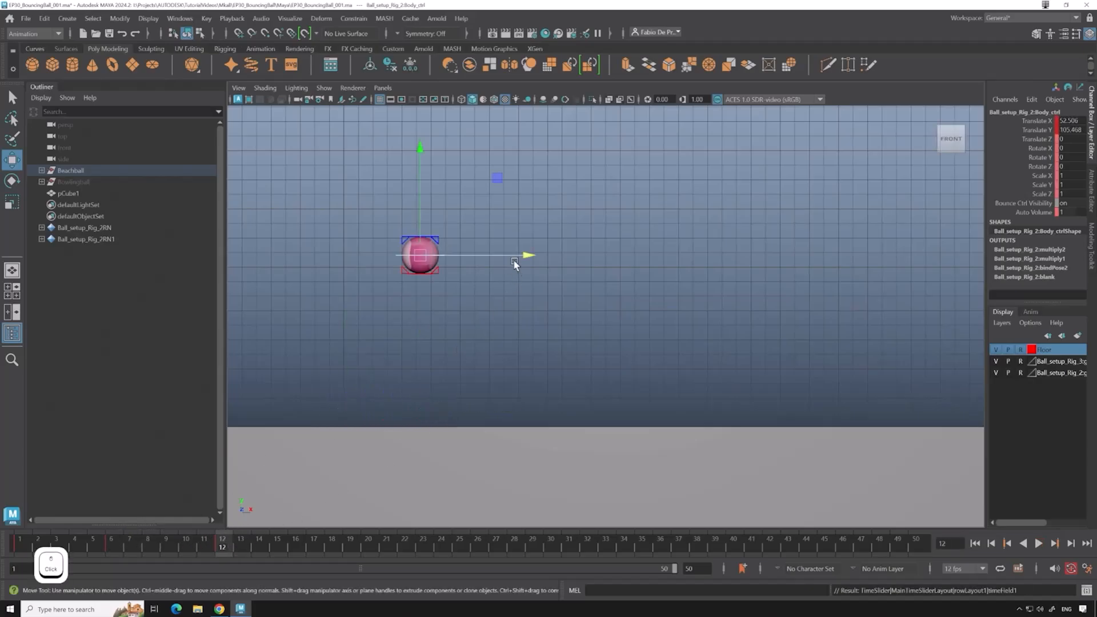
{"action": "left_click_drag", "start_coordinate": [492, 256], "coordinate": [554, 255]}
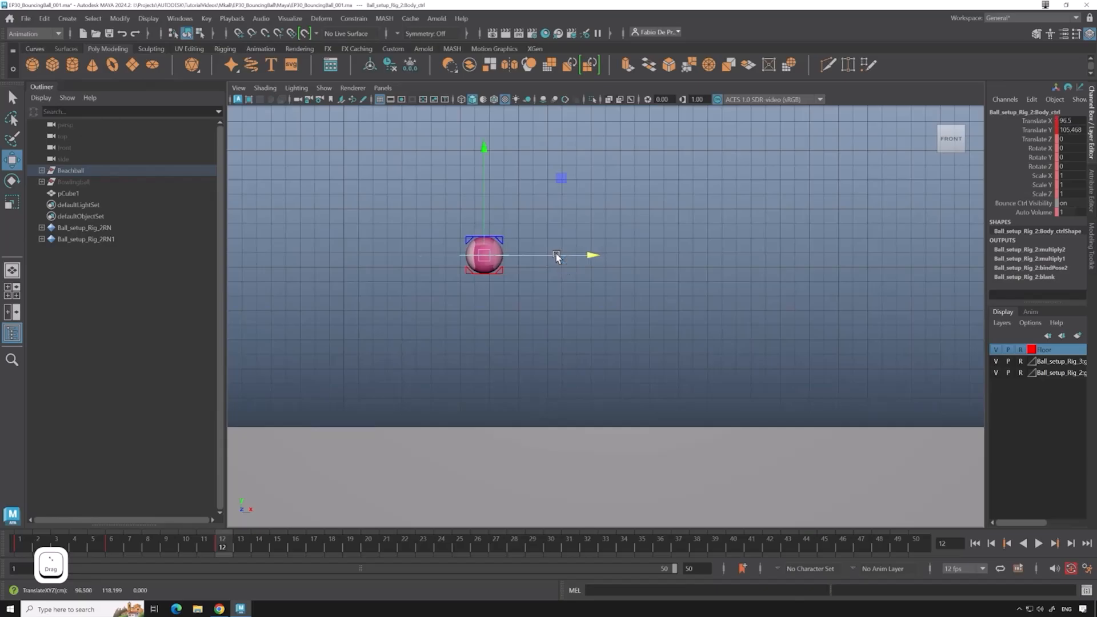
{"action": "key", "text": "alt+shift+v"}
{"action": "left_click", "coordinate": [217, 538]}
{"action": "left_click_drag", "start_coordinate": [483, 175], "coordinate": [481, 214]}
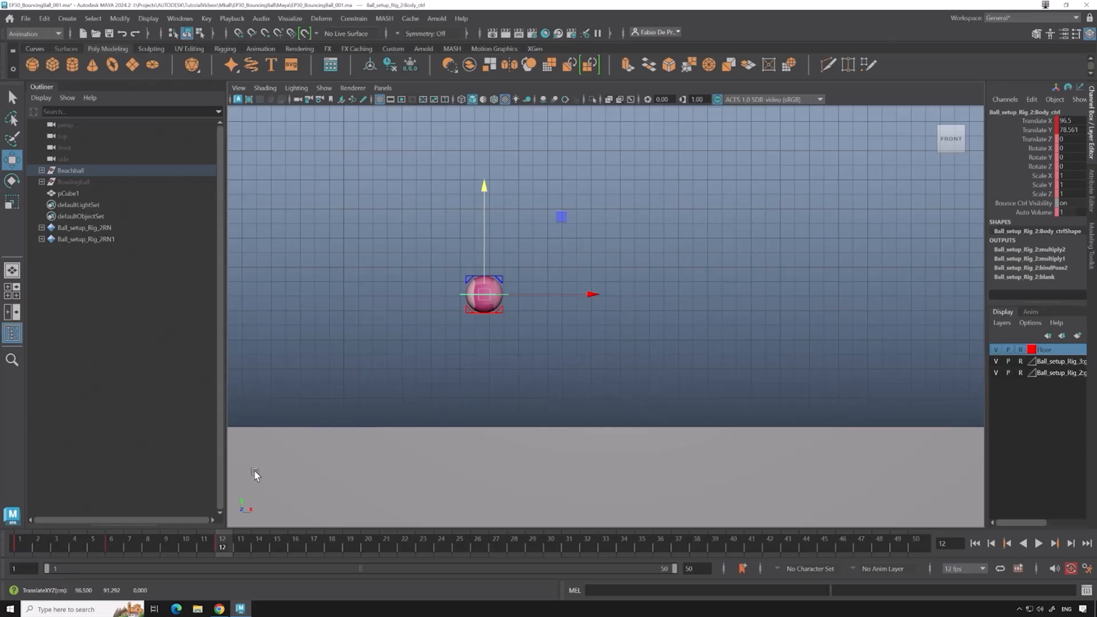
At frame 18, set the body control's Translate Y to 0 and move it forward to a Translate X of about 137.7.
{"action": "left_click_drag", "start_coordinate": [134, 542], "coordinate": [340, 489]}
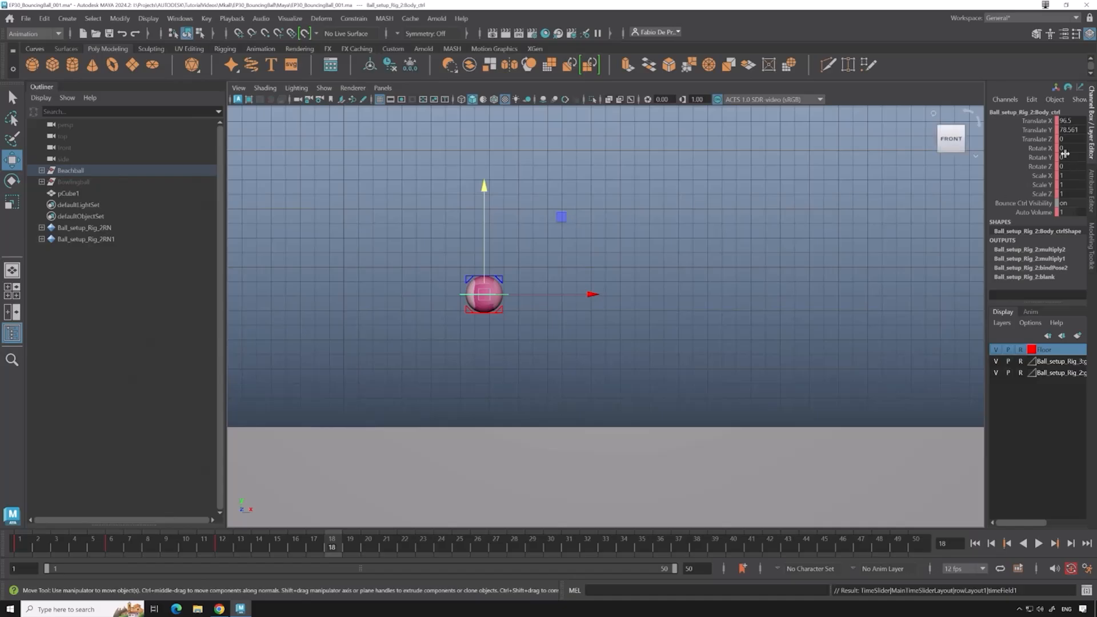
{"action": "type", "text": "0"}
{"action": "key", "text": "Return"}
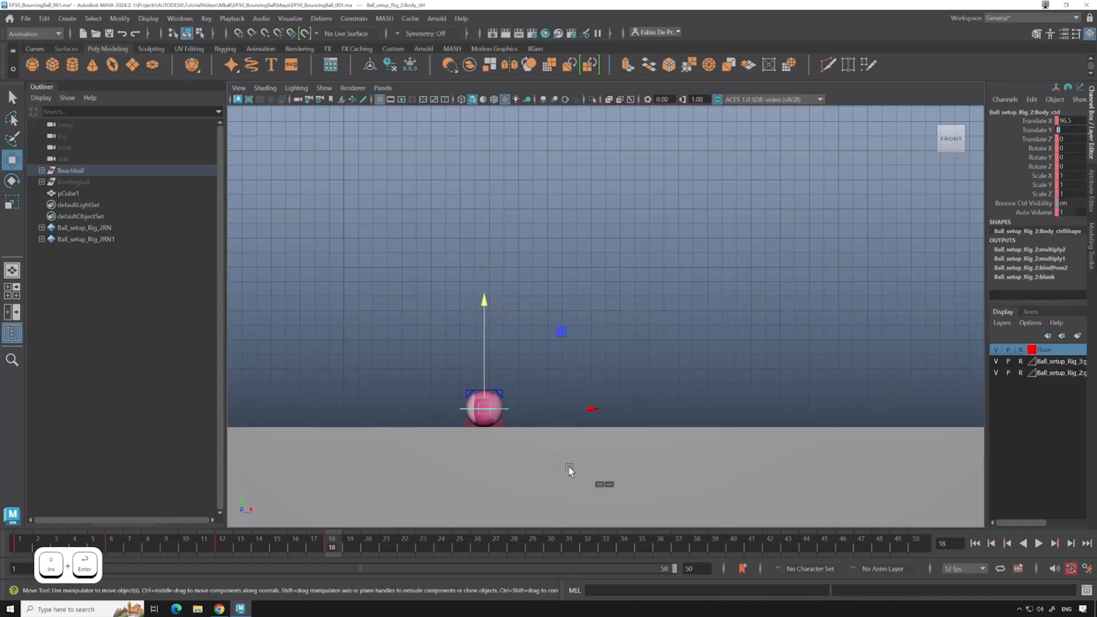
{"action": "left_click_drag", "start_coordinate": [536, 407], "coordinate": [600, 410]}
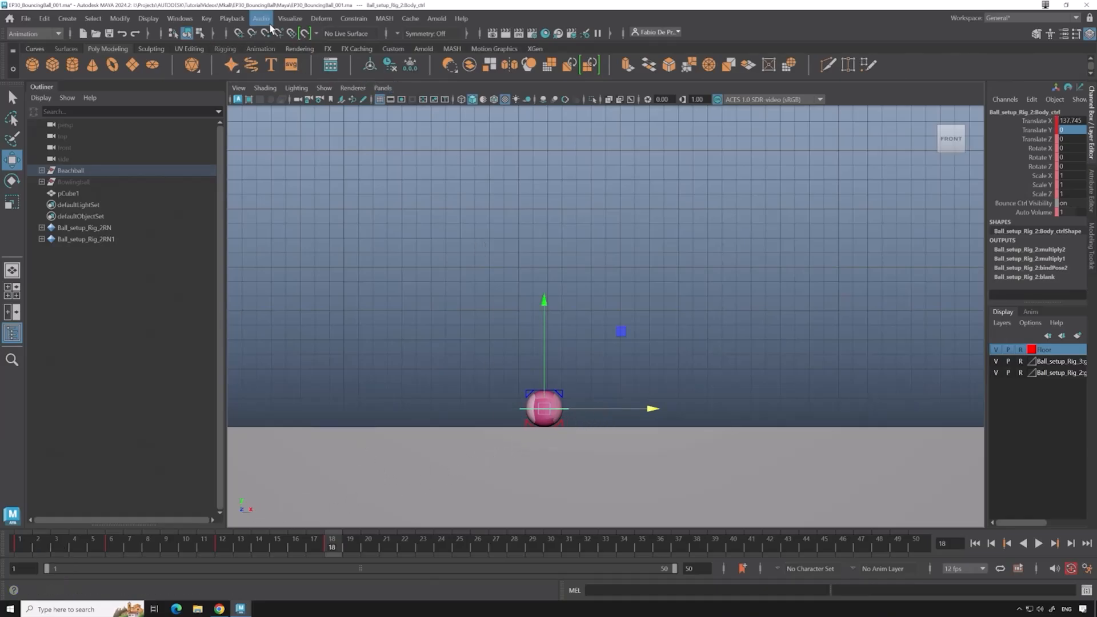
Create an editable motion trail for the ball's body control.
{"action": "left_click", "coordinate": [534, 370]}
{"action": "left_click", "coordinate": [524, 407]}
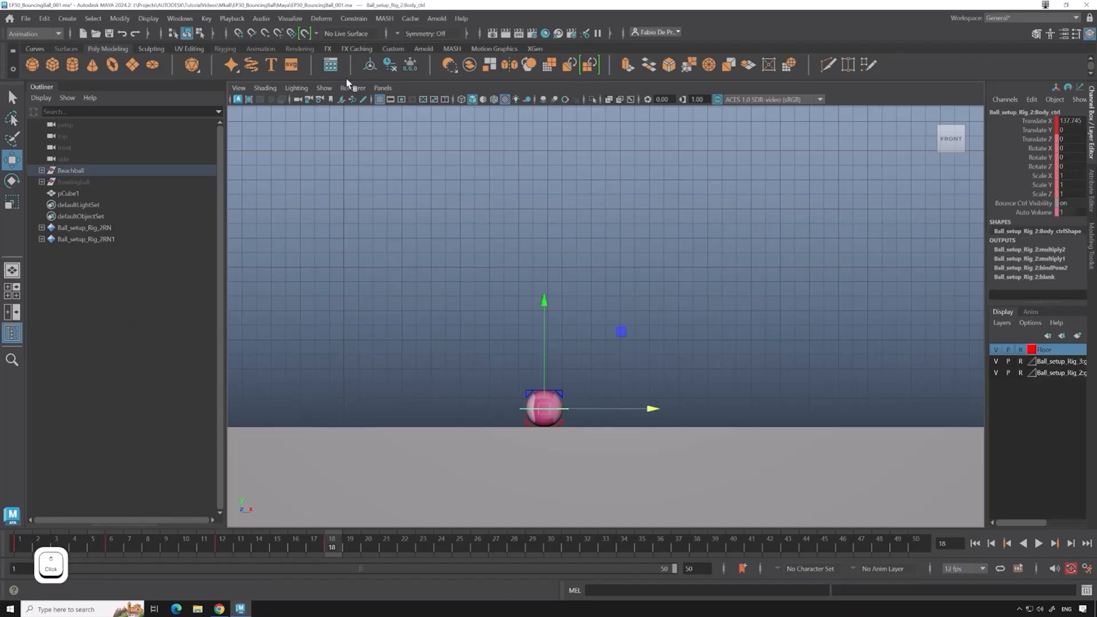
{"action": "left_click", "coordinate": [301, 18]}
{"action": "left_click", "coordinate": [501, 196]}
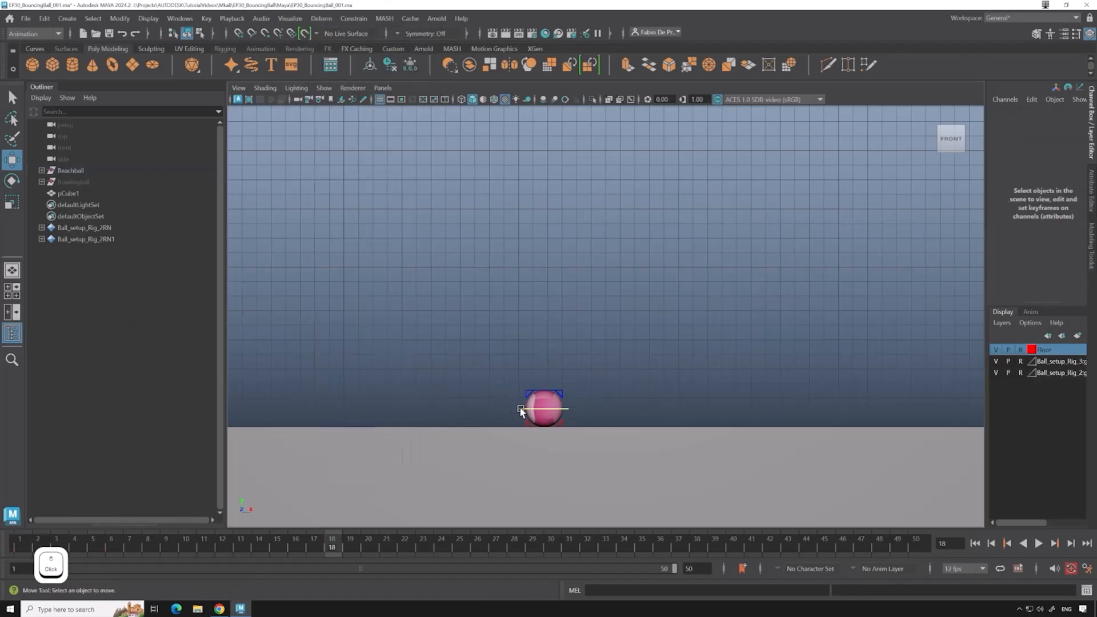
{"action": "left_click", "coordinate": [520, 407]}
{"action": "left_click", "coordinate": [289, 18]}
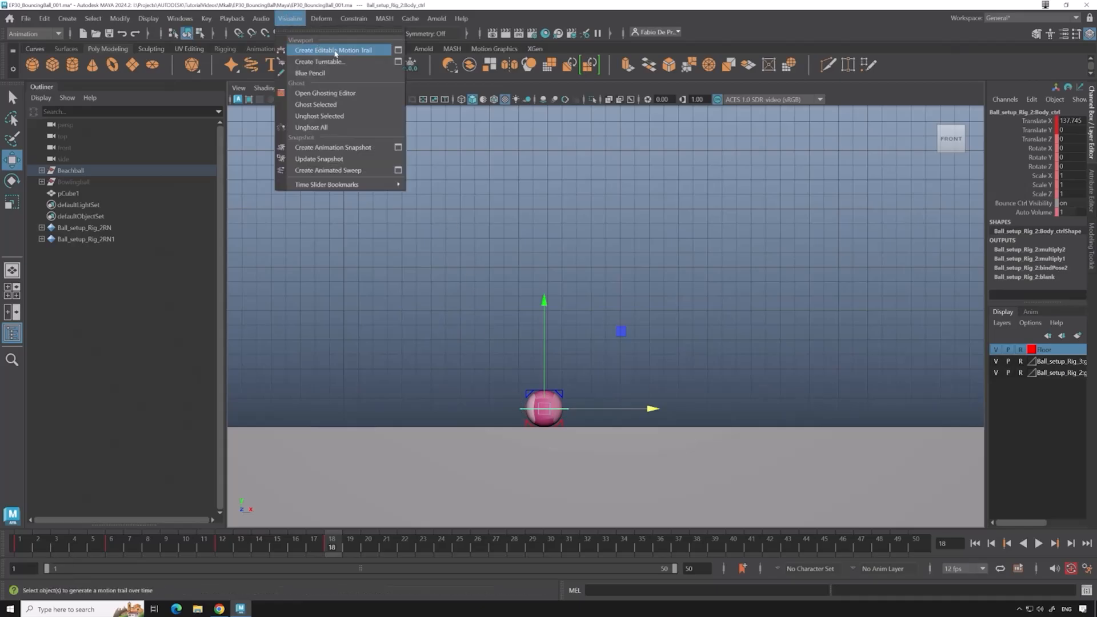
{"action": "left_click", "coordinate": [335, 51]}
Turn on the display of motion trails in the front view.
{"action": "left_click", "coordinate": [334, 87]}
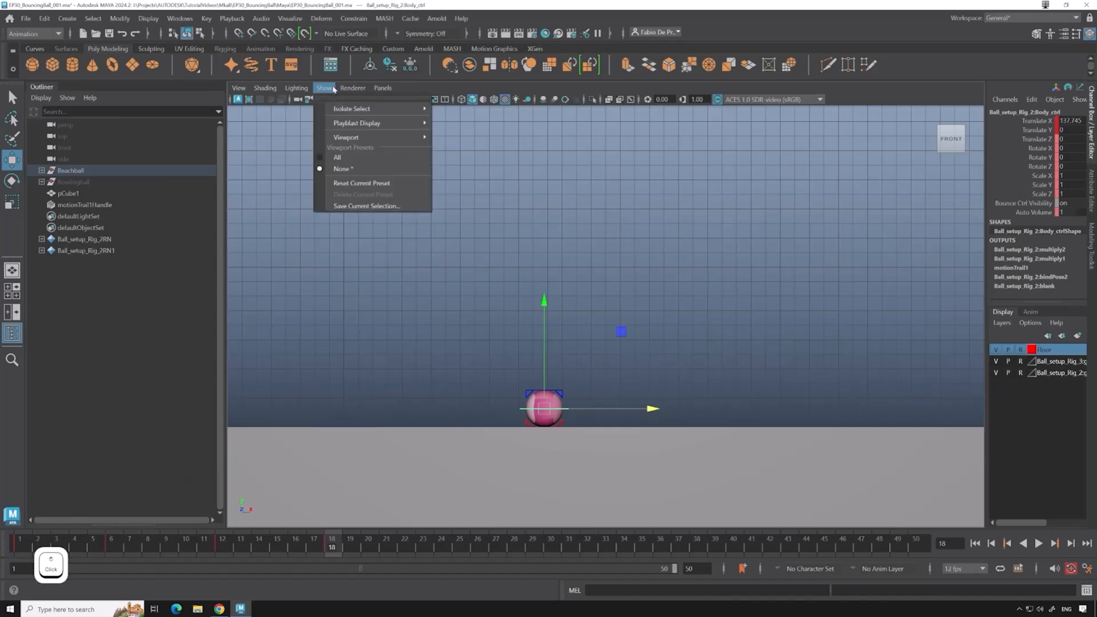
{"action": "mouse_move", "coordinate": [372, 137]}
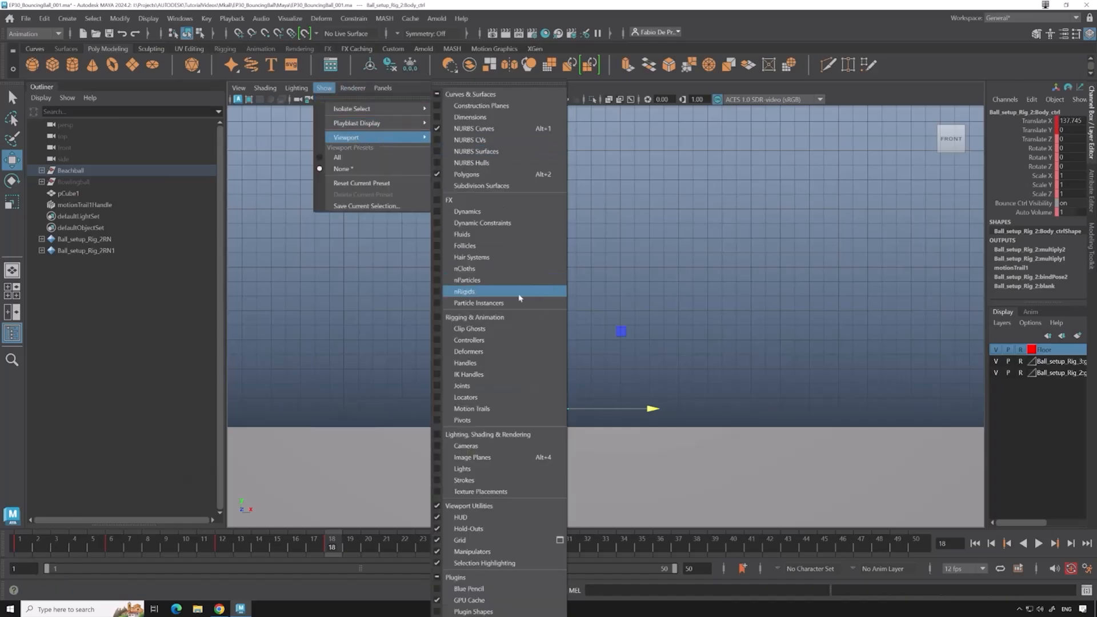
{"action": "left_click", "coordinate": [484, 408]}
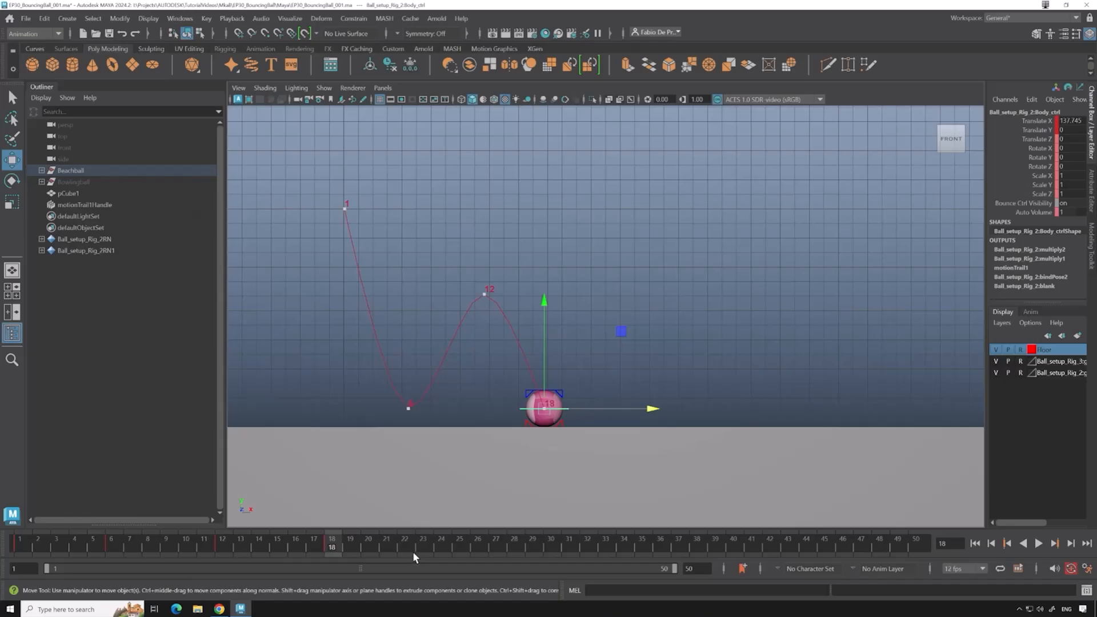
Pose the body control at about Translate X 170.5, Y 45.6 on frame 24, and at about X 194.5, Y 0 on frame 30.
{"action": "left_click_drag", "start_coordinate": [334, 545], "coordinate": [440, 546]}
{"action": "middle_click_drag", "start_coordinate": [613, 324], "coordinate": [670, 272]}
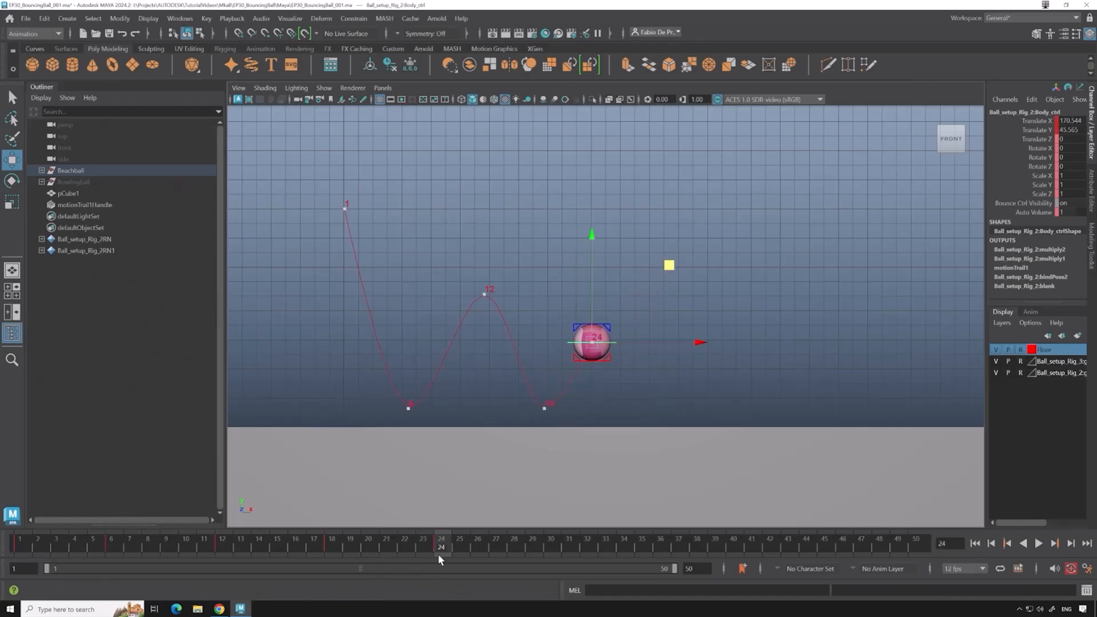
{"action": "left_click", "coordinate": [549, 545]}
{"action": "middle_click_drag", "start_coordinate": [667, 265], "coordinate": [705, 328]}
{"action": "left_click", "coordinate": [1073, 130]}
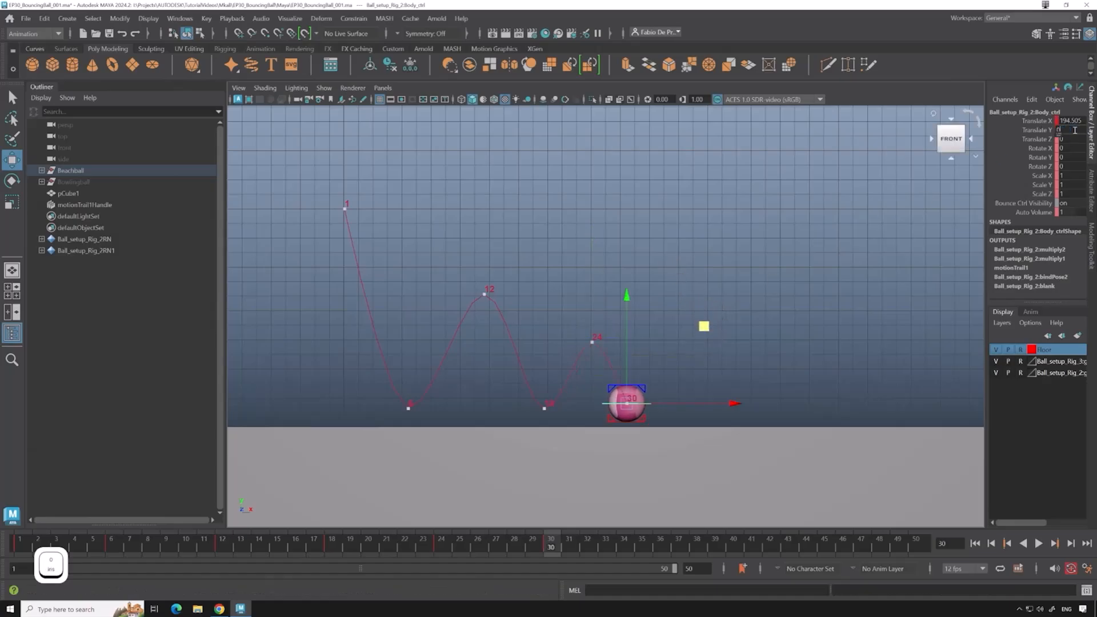
{"action": "type", "text": "0"}
{"action": "key", "text": "Return"}
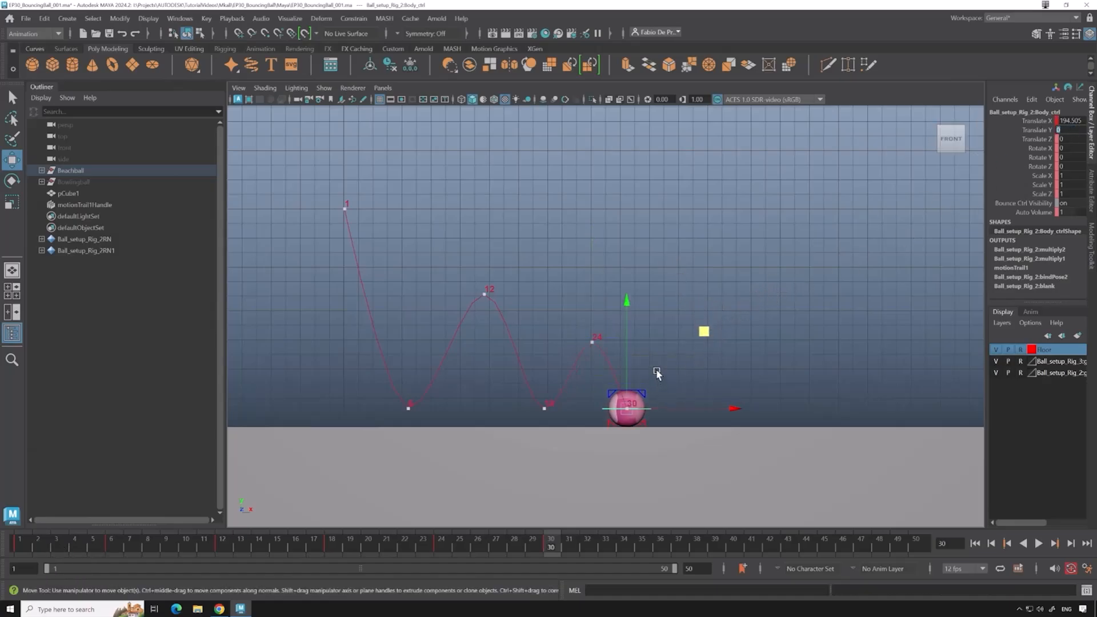
Pose the body control at about Translate X 213.8, Y 14.1 on frame 36, and at about X 226.7, Y 0 on frame 42.
{"action": "left_click_drag", "start_coordinate": [421, 540], "coordinate": [660, 546]}
{"action": "middle_click_drag", "start_coordinate": [706, 330], "coordinate": [729, 312]}
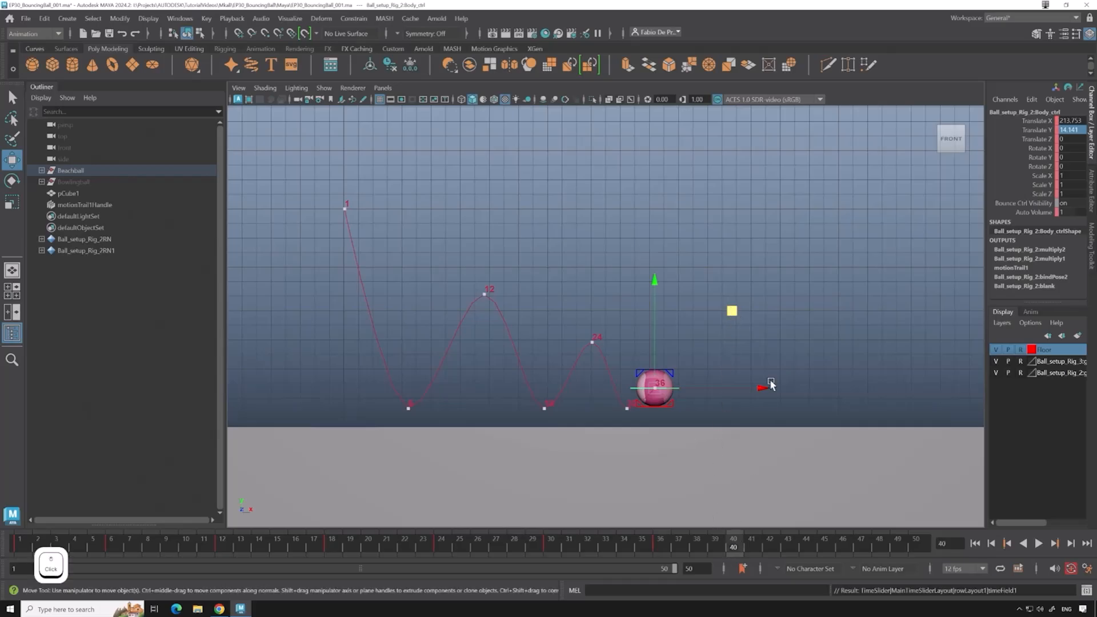
{"action": "left_click", "coordinate": [769, 544]}
{"action": "middle_click_drag", "start_coordinate": [742, 323], "coordinate": [762, 334]}
{"action": "left_click", "coordinate": [1067, 129]}
{"action": "type", "text": "0"}
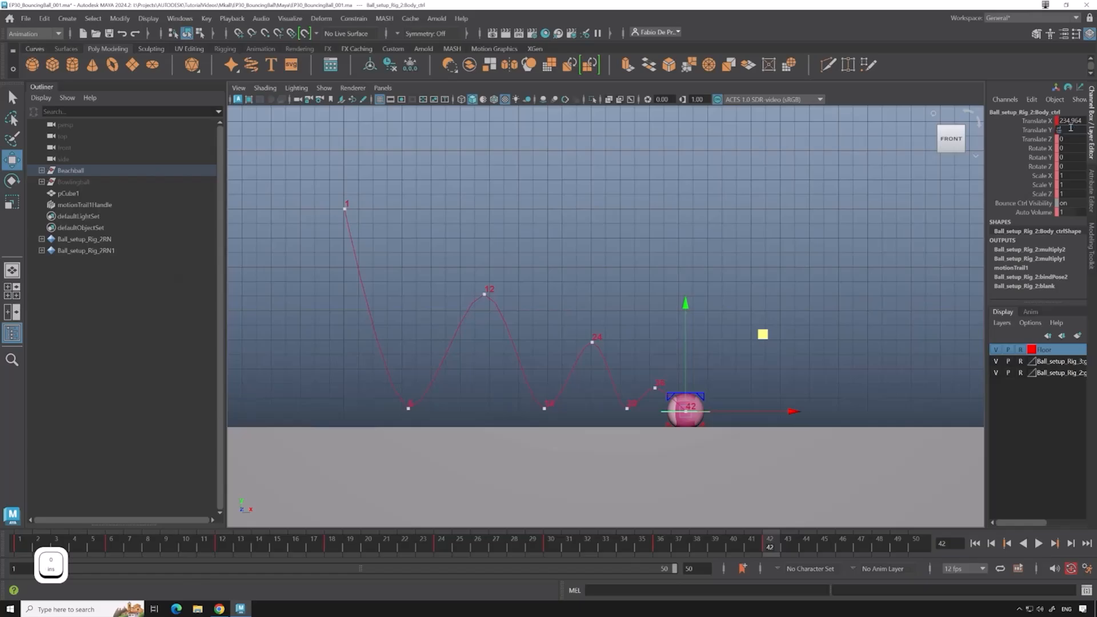
{"action": "key", "text": "Return"}
{"action": "left_click_drag", "start_coordinate": [790, 410], "coordinate": [777, 413]}
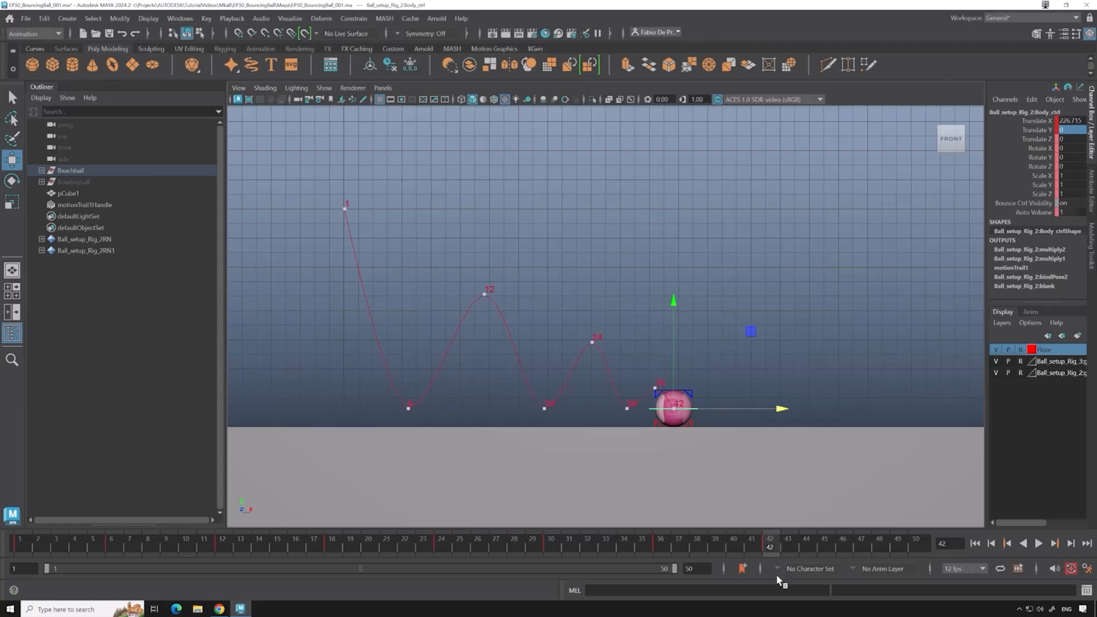
Move the body control to Translate X 233 and about Translate Y 7 at frame 48, and extend the timeline's end to frame 80.
{"action": "left_click_drag", "start_coordinate": [771, 546], "coordinate": [879, 545]}
{"action": "left_click_drag", "start_coordinate": [753, 337], "coordinate": [764, 326]}
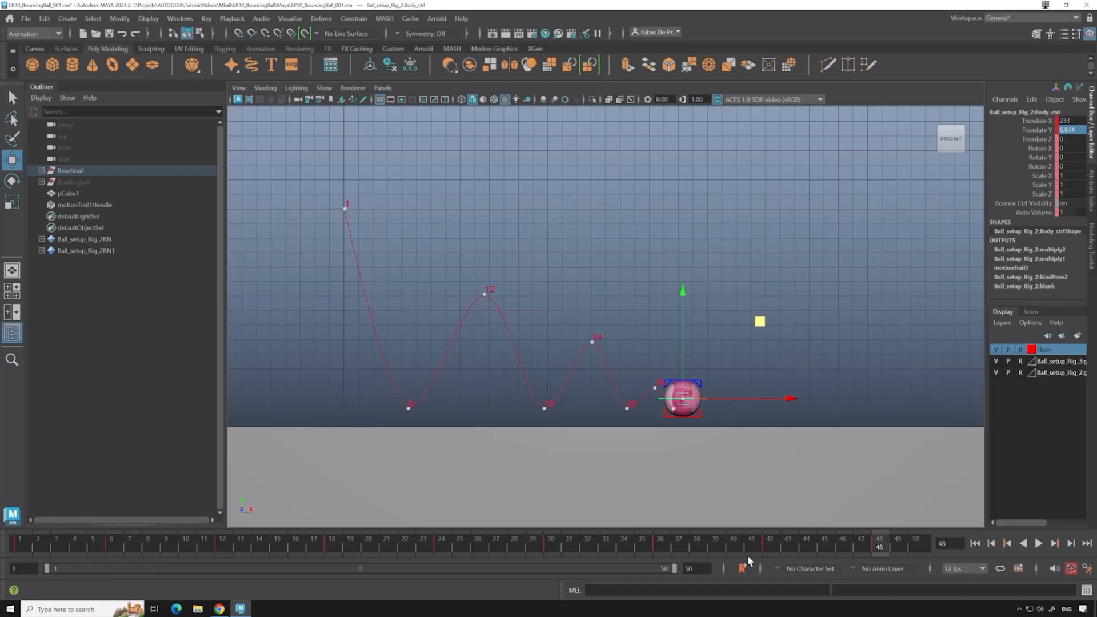
{"action": "type", "text": "80"}
{"action": "key", "text": "Return"}
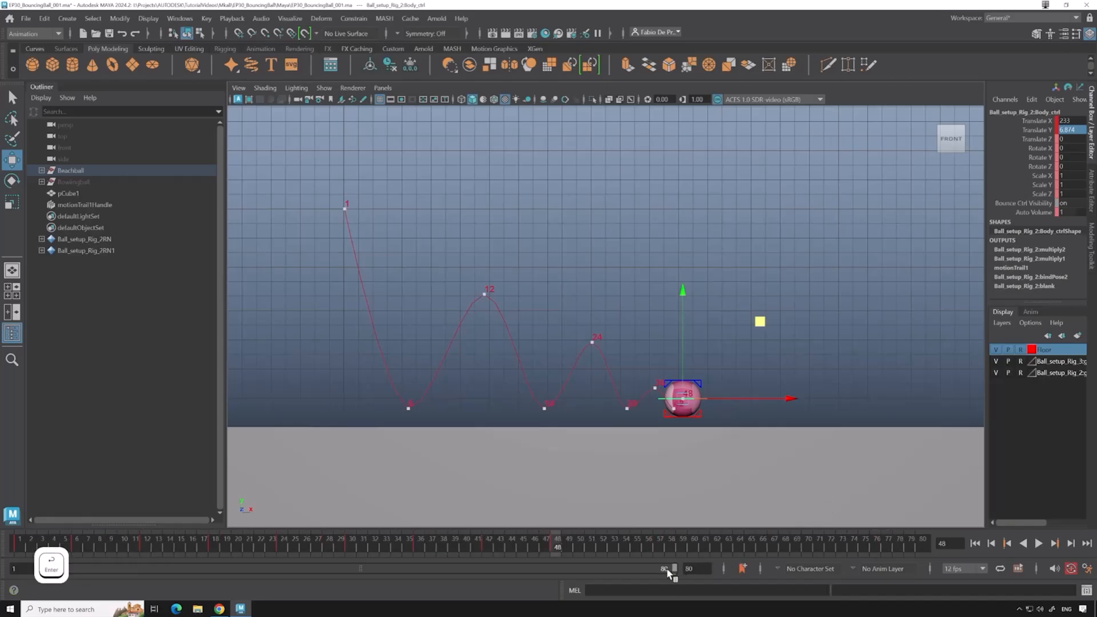
At frame 54, bring the body control down to Translate Y 0 and place it slightly ahead of its frame 48 position in X.
{"action": "left_click_drag", "start_coordinate": [607, 536], "coordinate": [557, 546]}
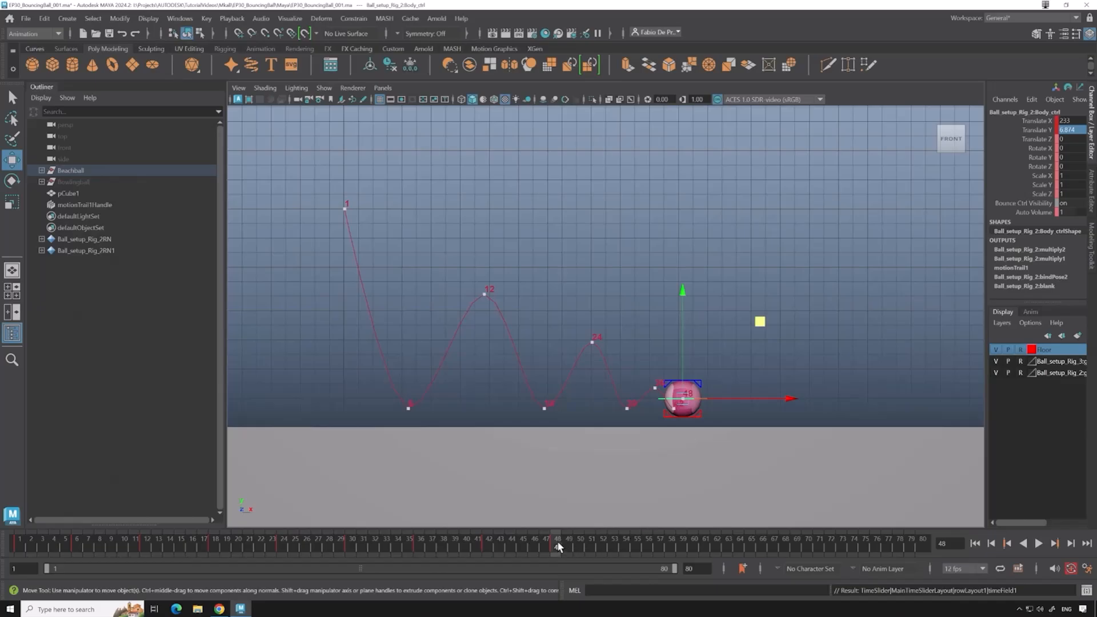
{"action": "left_click_drag", "start_coordinate": [562, 543], "coordinate": [626, 543]}
{"action": "scroll", "coordinate": [801, 411], "scroll_direction": "up", "scroll_amount": 5}
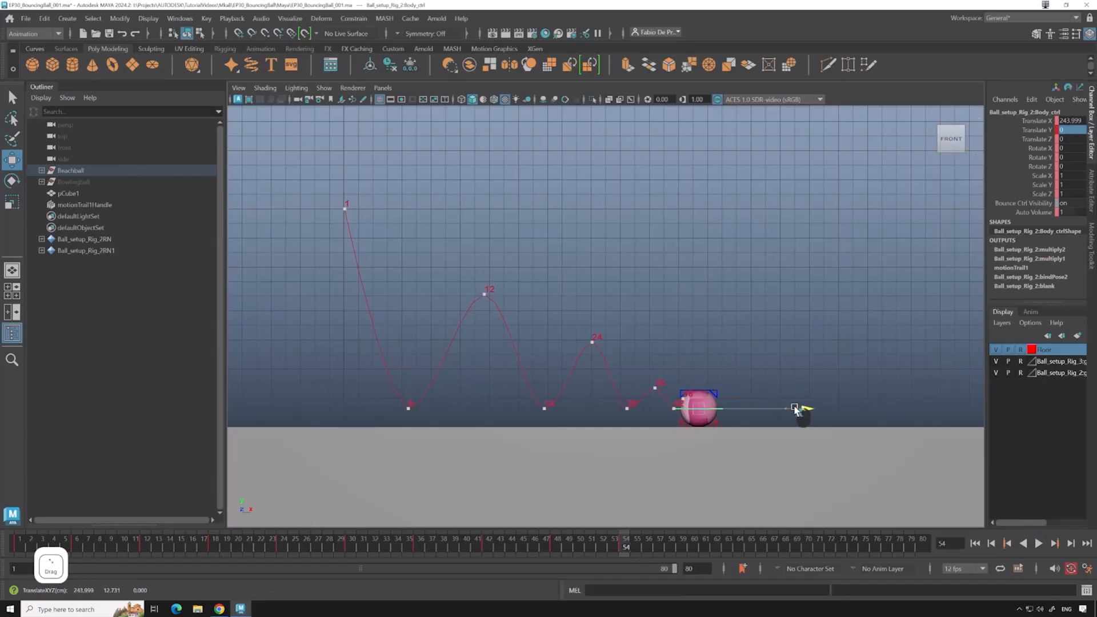
{"action": "middle_click_drag", "start_coordinate": [754, 333], "coordinate": [730, 326], "text": "alt"}
{"action": "scroll", "coordinate": [730, 326], "scroll_direction": "up", "scroll_amount": 3}
{"action": "mouse_move", "coordinate": [721, 369]}
{"action": "left_mouse_down"}
{"action": "mouse_move", "coordinate": [697, 369]}
{"action": "mouse_move", "coordinate": [715, 370]}
{"action": "left_mouse_up"}
Pose the body control at about Translate X 238.9, Y 3.2 on frame 60, and at about X 240.7, Y 0 on frame 66.
{"action": "left_click_drag", "start_coordinate": [664, 544], "coordinate": [694, 545]}
{"action": "left_click_drag", "start_coordinate": [698, 291], "coordinate": [710, 285]}
{"action": "left_click", "coordinate": [763, 545]}
{"action": "left_click", "coordinate": [1066, 130]}
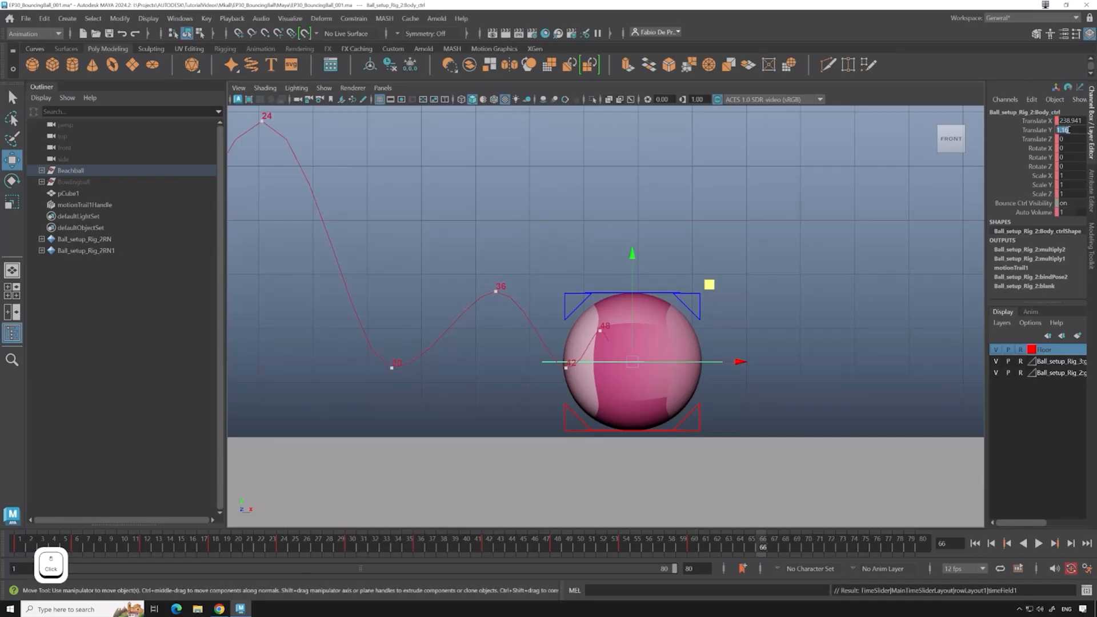
{"action": "type", "text": "0"}
{"action": "key", "text": "Return"}
{"action": "left_click_drag", "start_coordinate": [735, 367], "coordinate": [741, 367]}
Pose the body control at about Translate X 242.1, Y 3.2 on frame 72, and at about X 244.2, Y 0 on frame 78.
{"action": "left_click", "coordinate": [831, 545]}
{"action": "left_click_drag", "start_coordinate": [715, 292], "coordinate": [725, 285]}
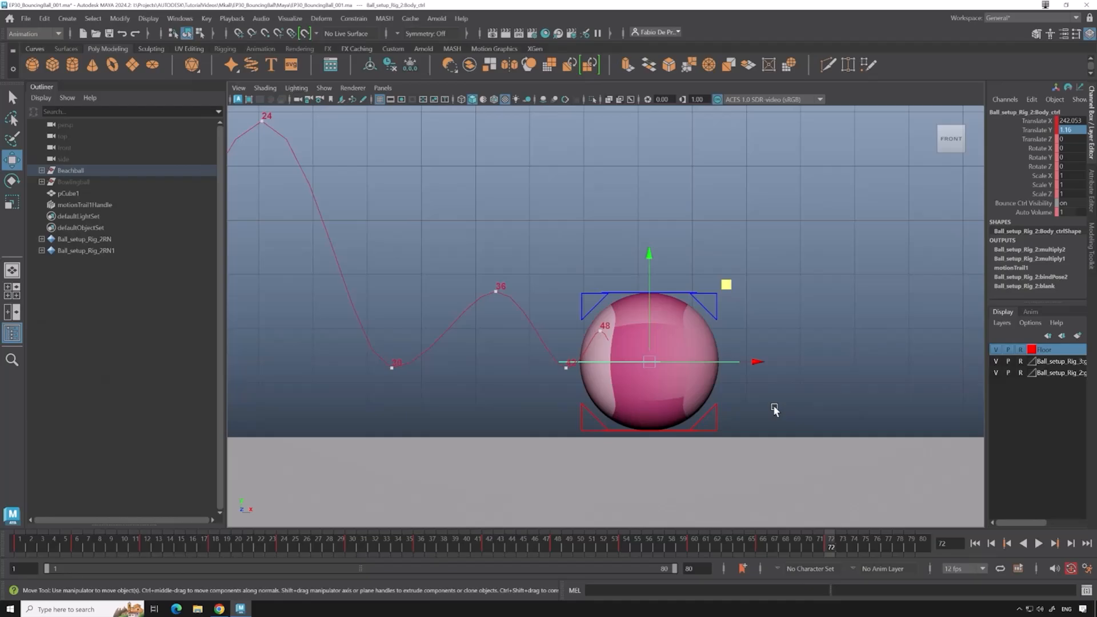
{"action": "mouse_move", "coordinate": [804, 529]}
{"action": "left_mouse_down"}
{"action": "mouse_move", "coordinate": [732, 535]}
{"action": "mouse_move", "coordinate": [899, 530]}
{"action": "mouse_move", "coordinate": [743, 538]}
{"action": "mouse_move", "coordinate": [764, 542]}
{"action": "left_mouse_up"}
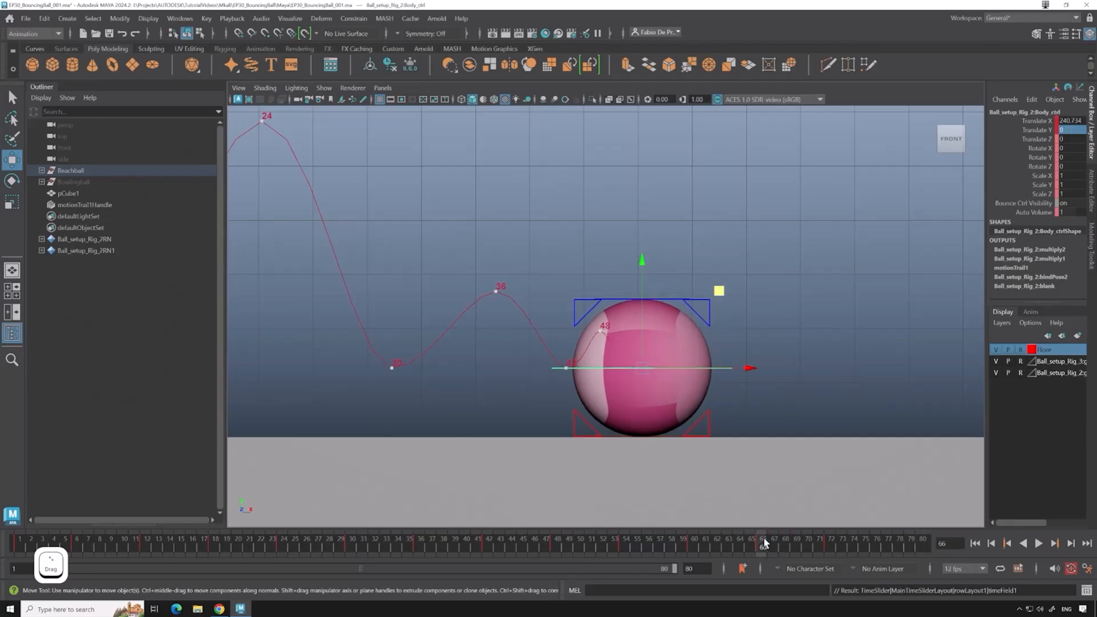
{"action": "key", "text": "alt+v"}
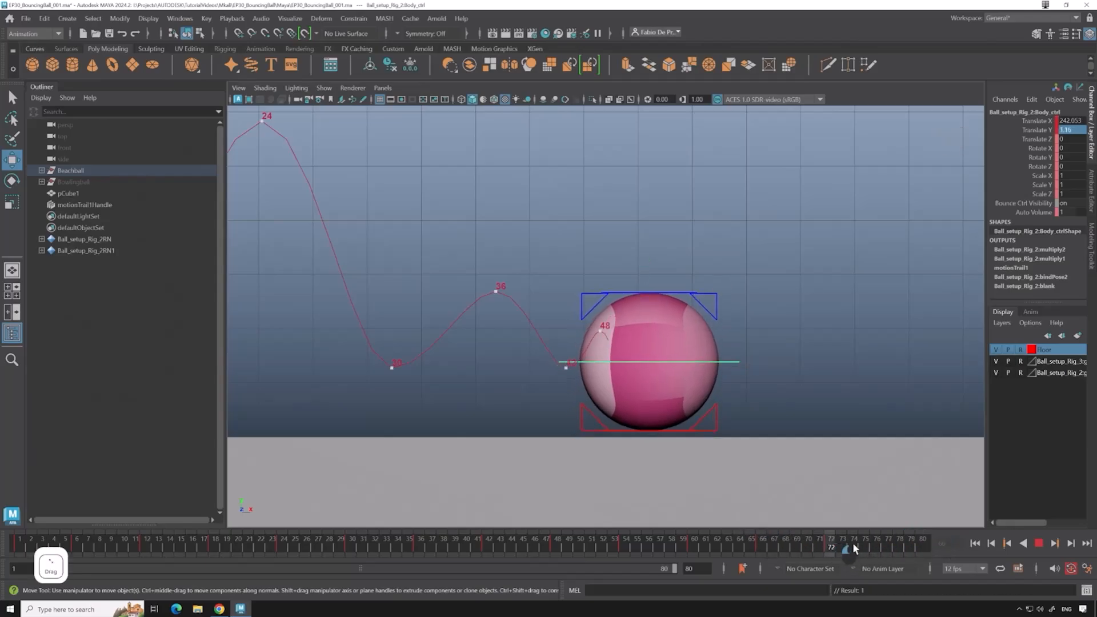
Switch the front view to shaded display with X-ray so the motion trail can be read through the ball.
{"action": "left_click", "coordinate": [461, 99]}
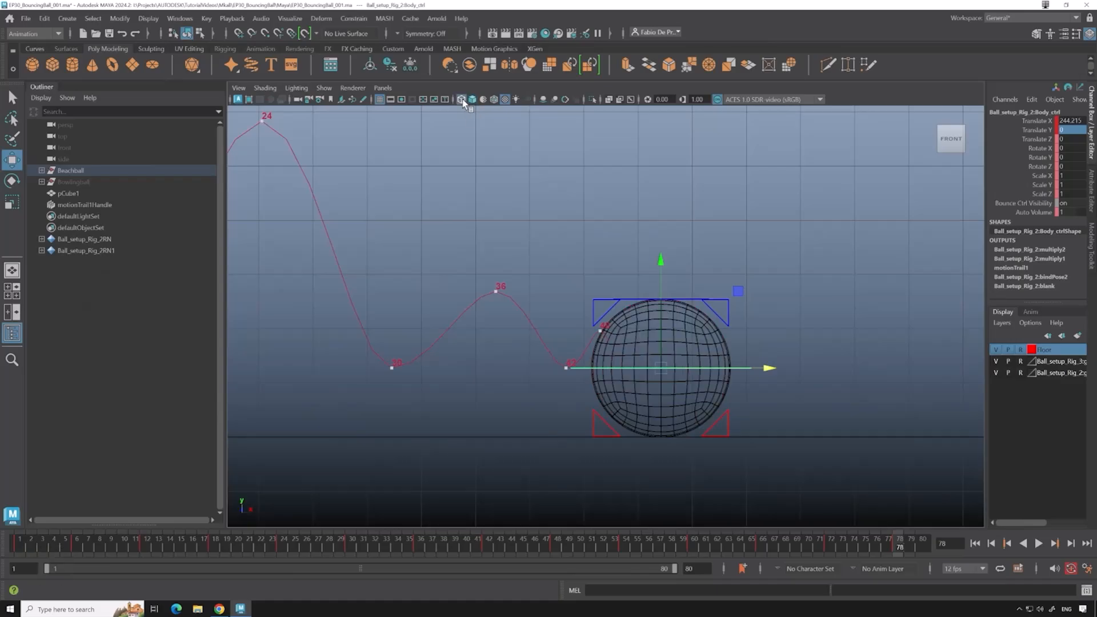
{"action": "left_click", "coordinate": [472, 100]}
{"action": "left_click", "coordinate": [296, 88]}
{"action": "left_click", "coordinate": [285, 212]}
Examine the motion trail's final small bounces up close inside the ball while scrubbing through the timeline.
{"action": "mouse_move", "coordinate": [785, 540]}
{"action": "left_mouse_down"}
{"action": "mouse_move", "coordinate": [728, 503]}
{"action": "mouse_move", "coordinate": [909, 507]}
{"action": "left_mouse_up"}
{"action": "left_click", "coordinate": [495, 291]}
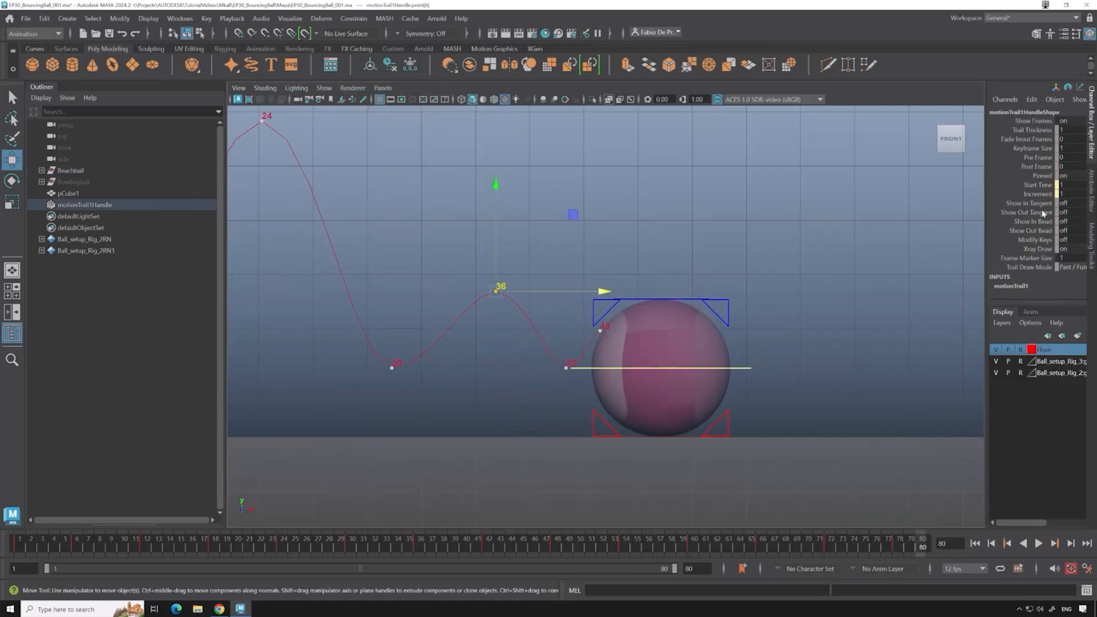
{"action": "right_click_drag", "start_coordinate": [780, 197], "coordinate": [858, 210], "text": "alt"}
{"action": "middle_click_drag", "start_coordinate": [858, 210], "coordinate": [960, 259], "text": "alt"}
{"action": "left_click", "coordinate": [644, 380]}
{"action": "right_click_drag", "start_coordinate": [771, 394], "coordinate": [904, 374], "text": "alt"}
{"action": "middle_click_drag", "start_coordinate": [905, 374], "coordinate": [770, 326], "text": "alt"}
{"action": "left_click", "coordinate": [491, 383]}
{"action": "left_click", "coordinate": [615, 393]}
{"action": "right_click_drag", "start_coordinate": [757, 394], "coordinate": [914, 486], "text": "alt"}
{"action": "middle_click_drag", "start_coordinate": [914, 485], "coordinate": [812, 383], "text": "alt"}
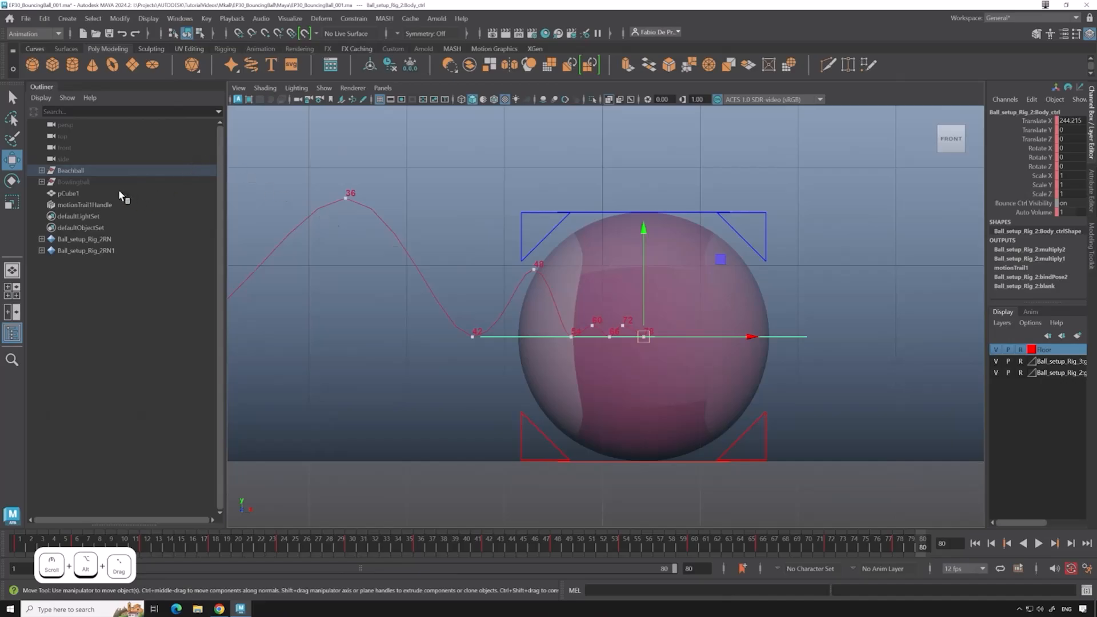
{"action": "left_click", "coordinate": [137, 204]}
{"action": "left_click_drag", "start_coordinate": [317, 169], "coordinate": [421, 337]}
{"action": "left_click_drag", "start_coordinate": [563, 543], "coordinate": [965, 547]}
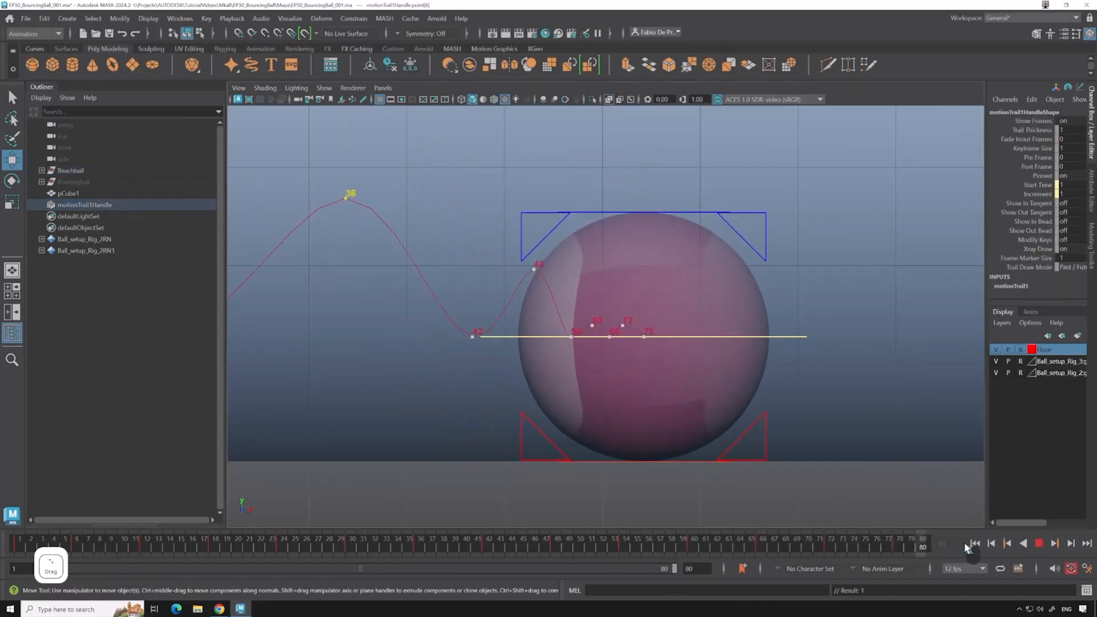
{"action": "scroll", "coordinate": [807, 473], "scroll_direction": "up", "scroll_amount": 2}
Pull the body control slightly back in X at frame 78 and lower its small bounce slightly at frame 72.
{"action": "left_click", "coordinate": [895, 545]}
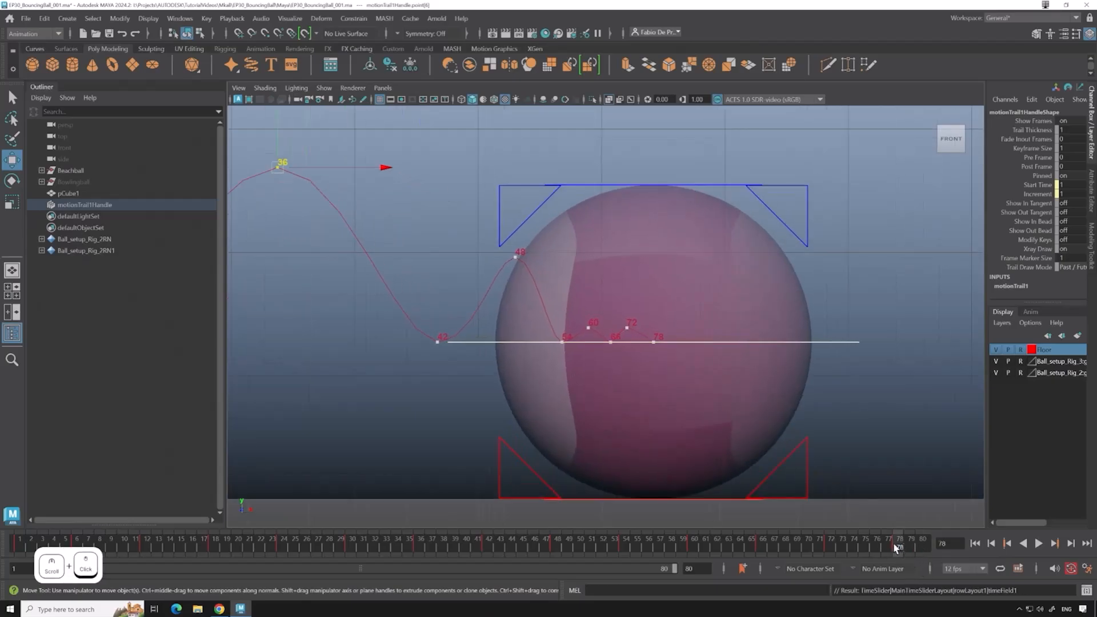
{"action": "left_click", "coordinate": [834, 341]}
{"action": "left_click_drag", "start_coordinate": [733, 341], "coordinate": [716, 342]}
{"action": "mouse_move", "coordinate": [818, 540]}
{"action": "left_mouse_down"}
{"action": "mouse_move", "coordinate": [738, 538]}
{"action": "mouse_move", "coordinate": [830, 540]}
{"action": "left_mouse_up"}
{"action": "left_click_drag", "start_coordinate": [629, 274], "coordinate": [628, 285]}
{"action": "left_click_drag", "start_coordinate": [830, 541], "coordinate": [988, 472]}
{"action": "left_click_drag", "start_coordinate": [876, 541], "coordinate": [607, 538]}
Select the motion trail's key points from frame 54 to 78, shift them slightly forward in X, and review the motion.
{"action": "left_click_drag", "start_coordinate": [694, 357], "coordinate": [565, 335]}
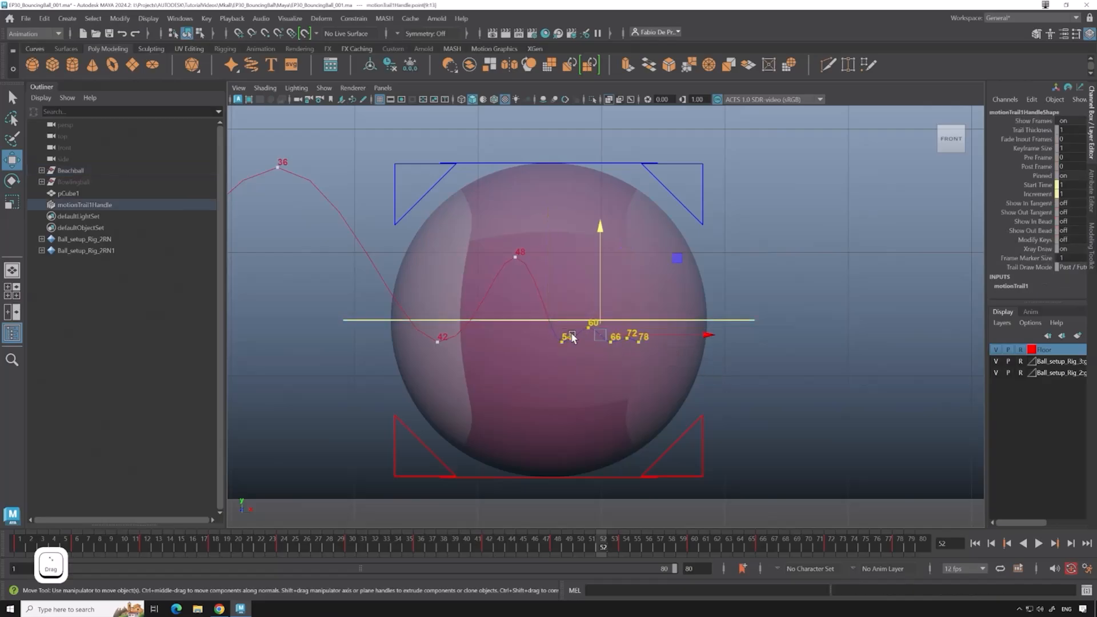
{"action": "left_click", "coordinate": [718, 457]}
{"action": "left_click_drag", "start_coordinate": [736, 376], "coordinate": [554, 324]}
{"action": "mouse_move", "coordinate": [657, 338]}
{"action": "left_mouse_down"}
{"action": "mouse_move", "coordinate": [687, 338]}
{"action": "mouse_move", "coordinate": [669, 334]}
{"action": "left_mouse_up"}
{"action": "key", "text": "alt+v"}
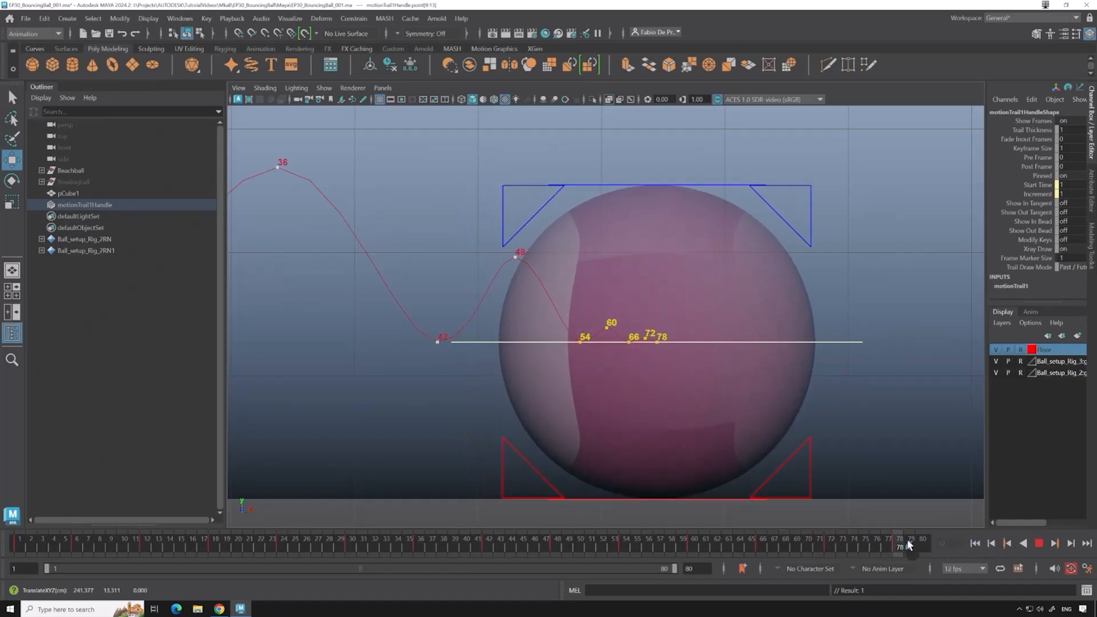
Move the ball's body control slightly forward in X at frame 78, to about 244.77, and save the scene.
{"action": "left_click", "coordinate": [873, 399]}
{"action": "left_click", "coordinate": [667, 343]}
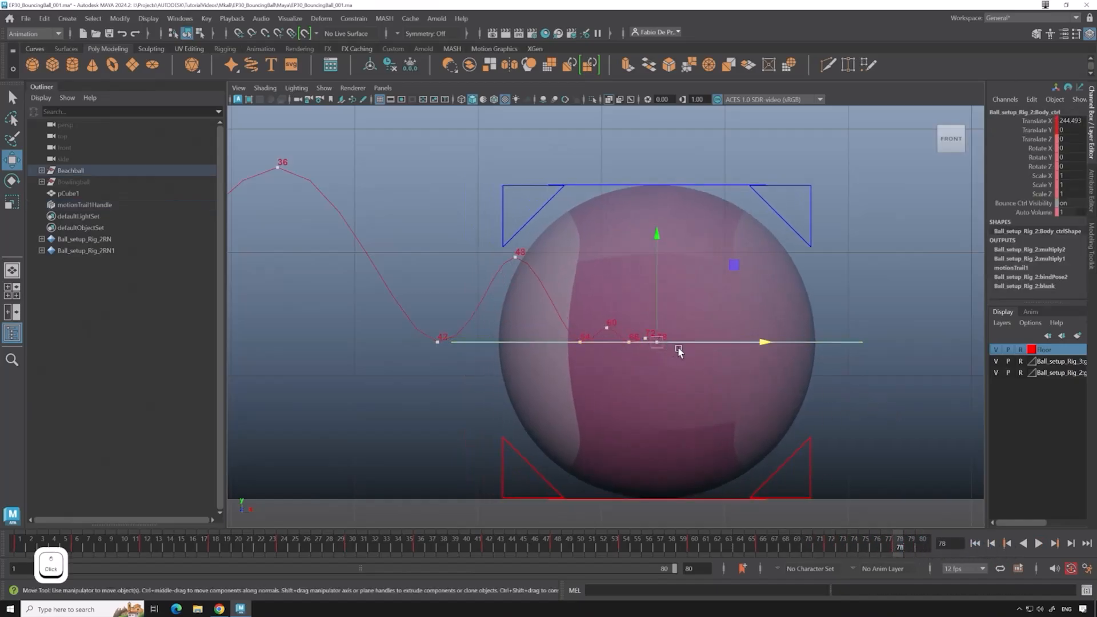
{"action": "left_click_drag", "start_coordinate": [695, 342], "coordinate": [699, 344]}
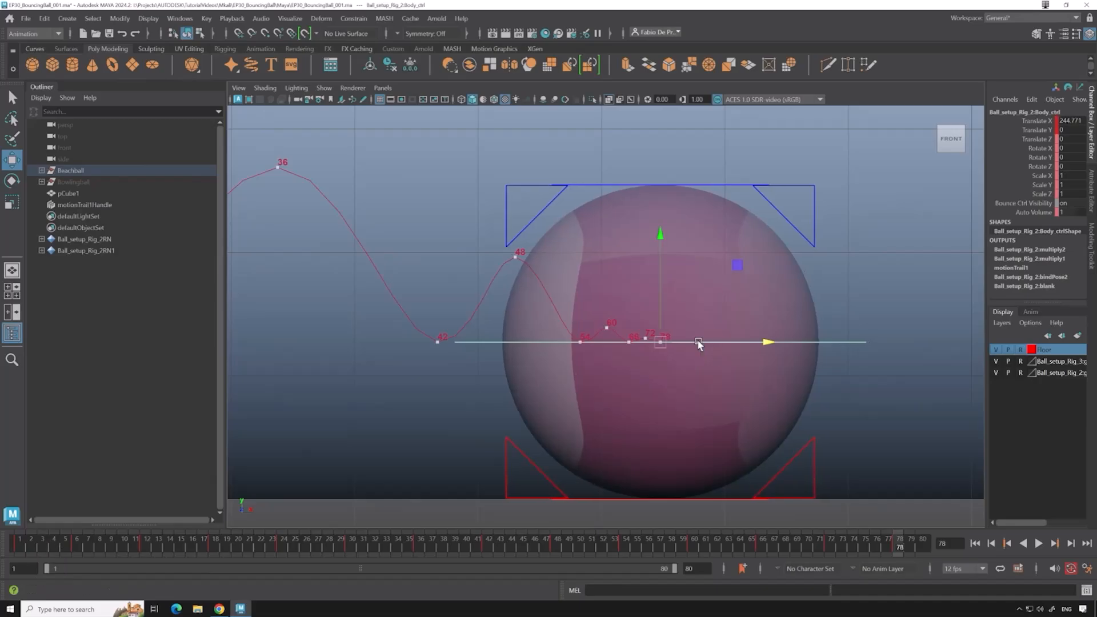
{"action": "scroll", "coordinate": [708, 382], "scroll_direction": "down", "scroll_amount": 2}
{"action": "scroll", "coordinate": [708, 382], "scroll_direction": "down", "scroll_amount": 2}
{"action": "middle_click_drag", "start_coordinate": [482, 367], "coordinate": [594, 433], "text": "alt"}
{"action": "key", "text": "ctrl+s"}
Play the whole bounce animation from frame 1 a couple of times to review the ball's motion along its trail.
{"action": "scroll", "coordinate": [534, 371], "scroll_direction": "down", "scroll_amount": 3}
{"action": "left_click_drag", "start_coordinate": [731, 547], "coordinate": [20, 506]}
{"action": "scroll", "coordinate": [707, 378], "scroll_direction": "down", "scroll_amount": 3}
{"action": "middle_click_drag", "start_coordinate": [692, 355], "coordinate": [813, 389], "text": "alt"}
{"action": "scroll", "coordinate": [805, 384], "scroll_direction": "down", "scroll_amount": 2}
{"action": "middle_click_drag", "start_coordinate": [767, 355], "coordinate": [687, 362], "text": "alt"}
{"action": "scroll", "coordinate": [796, 365], "scroll_direction": "down", "scroll_amount": 2}
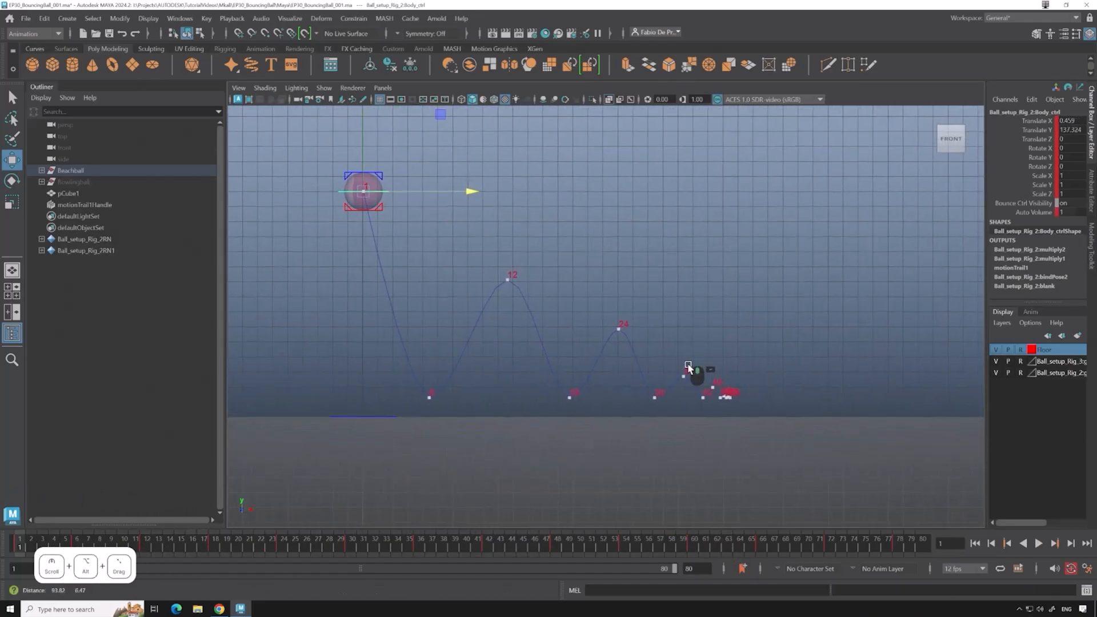
{"action": "left_click", "coordinate": [1039, 542]}
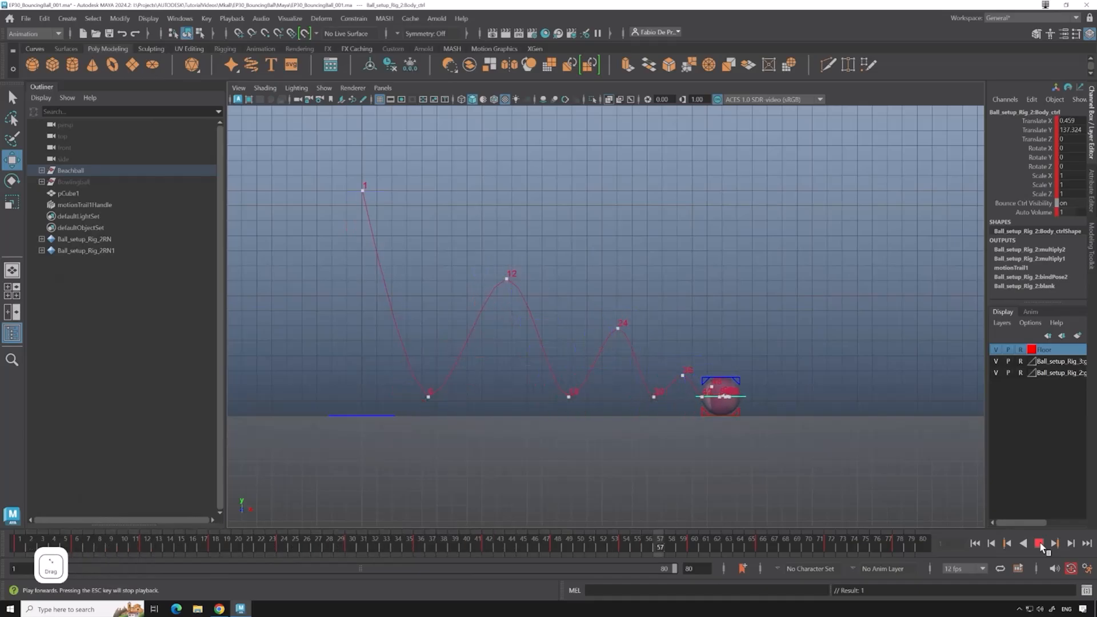
{"action": "left_click", "coordinate": [1039, 542]}
{"action": "left_click_drag", "start_coordinate": [787, 554], "coordinate": [37, 466]}
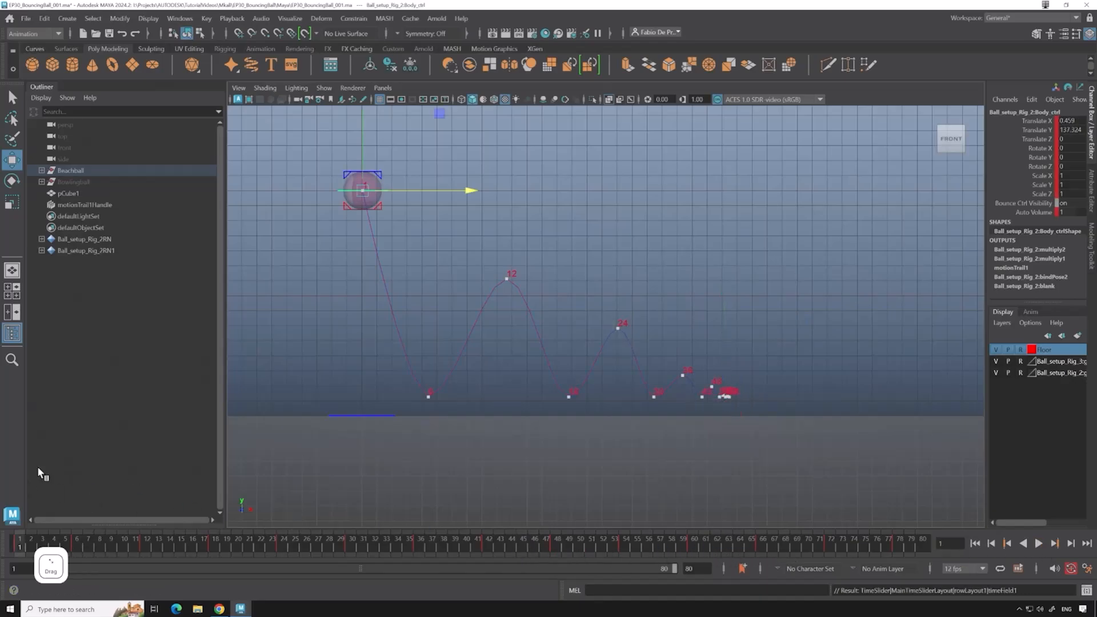
{"action": "left_click", "coordinate": [1038, 543]}
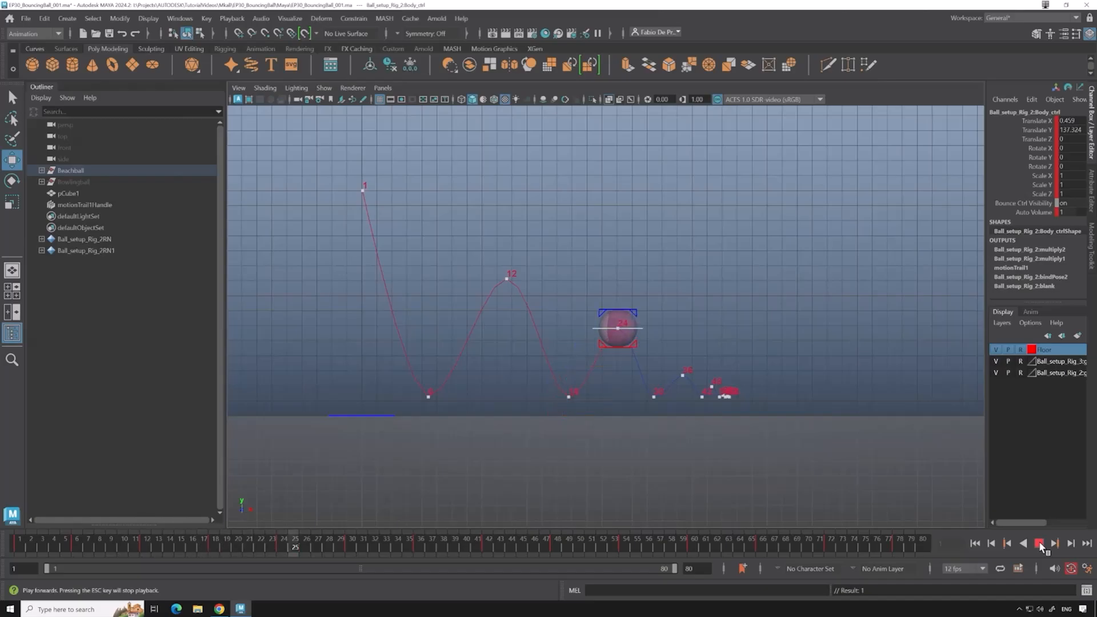
{"action": "left_click", "coordinate": [1038, 542]}
{"action": "scroll", "coordinate": [804, 474], "scroll_direction": "up", "scroll_amount": 2}
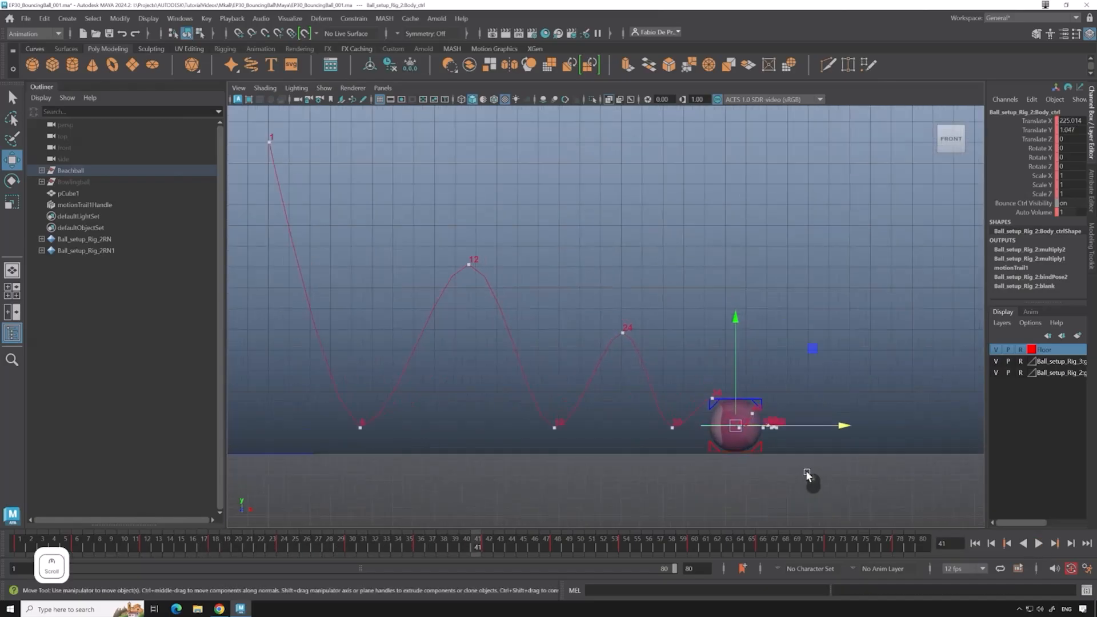
{"action": "left_click_drag", "start_coordinate": [490, 539], "coordinate": [18, 532]}
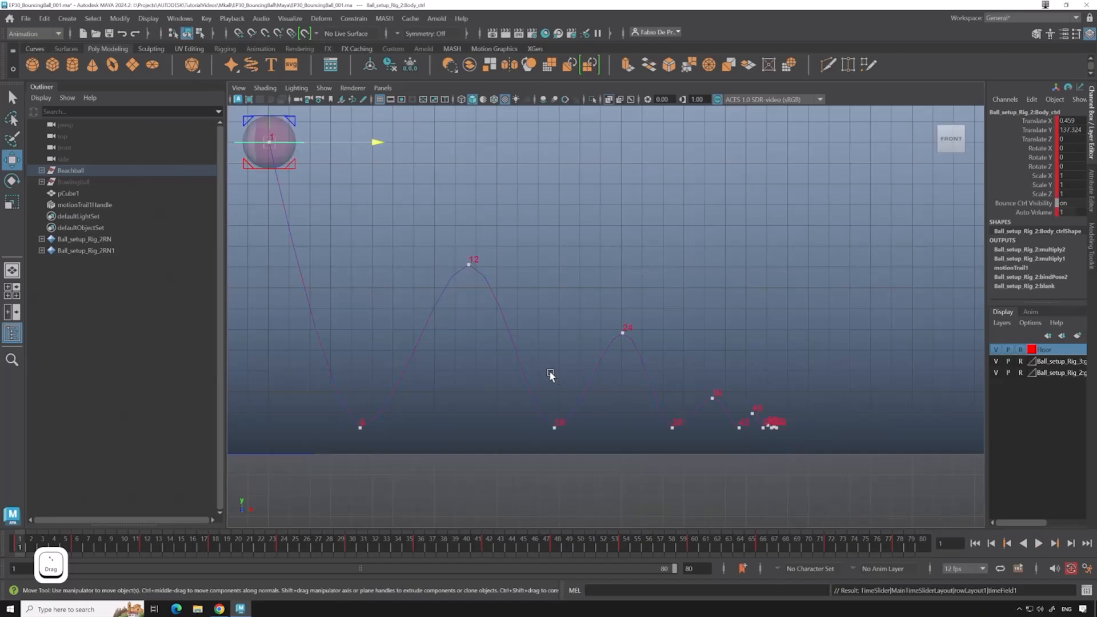
Open the Graph Editor for the ball's body control at frame 1 and isolate its Translate X curve.
{"action": "middle_click_drag", "start_coordinate": [554, 372], "coordinate": [653, 398], "text": "alt"}
{"action": "left_click", "coordinate": [521, 335]}
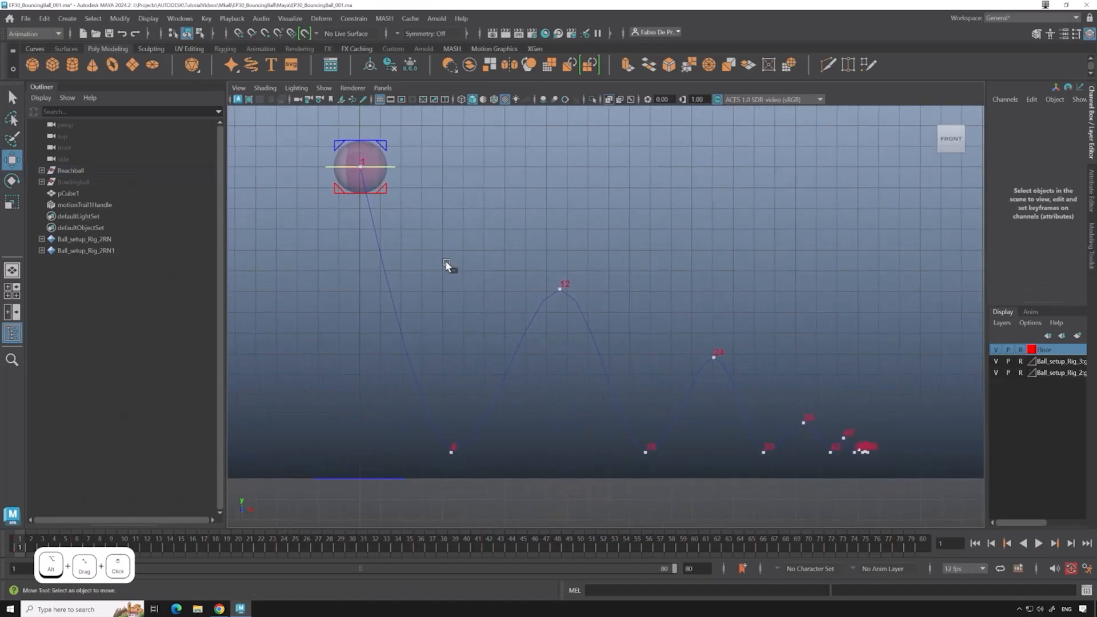
{"action": "left_click", "coordinate": [383, 176]}
{"action": "left_click", "coordinate": [430, 177]}
{"action": "left_click", "coordinate": [393, 165]}
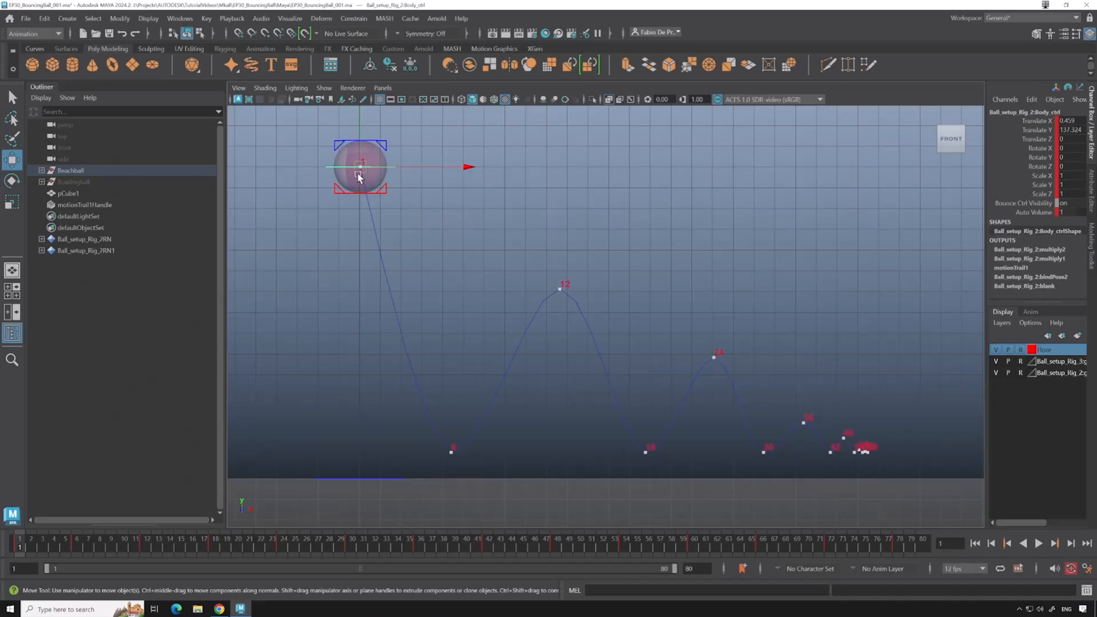
{"action": "key", "text": "g"}
{"action": "scroll", "coordinate": [800, 232], "scroll_direction": "down", "scroll_amount": 5}
{"action": "scroll", "coordinate": [800, 231], "scroll_direction": "up", "scroll_amount": 3}
{"action": "left_click", "coordinate": [577, 191]}
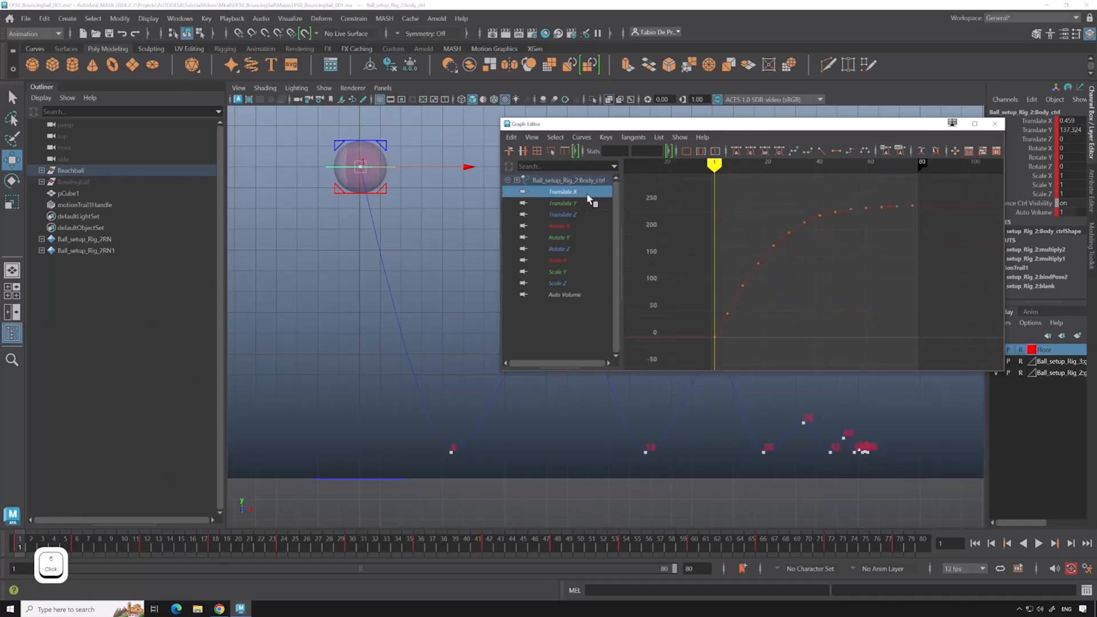
{"action": "middle_click_drag", "start_coordinate": [894, 225], "coordinate": [822, 223], "text": "alt"}
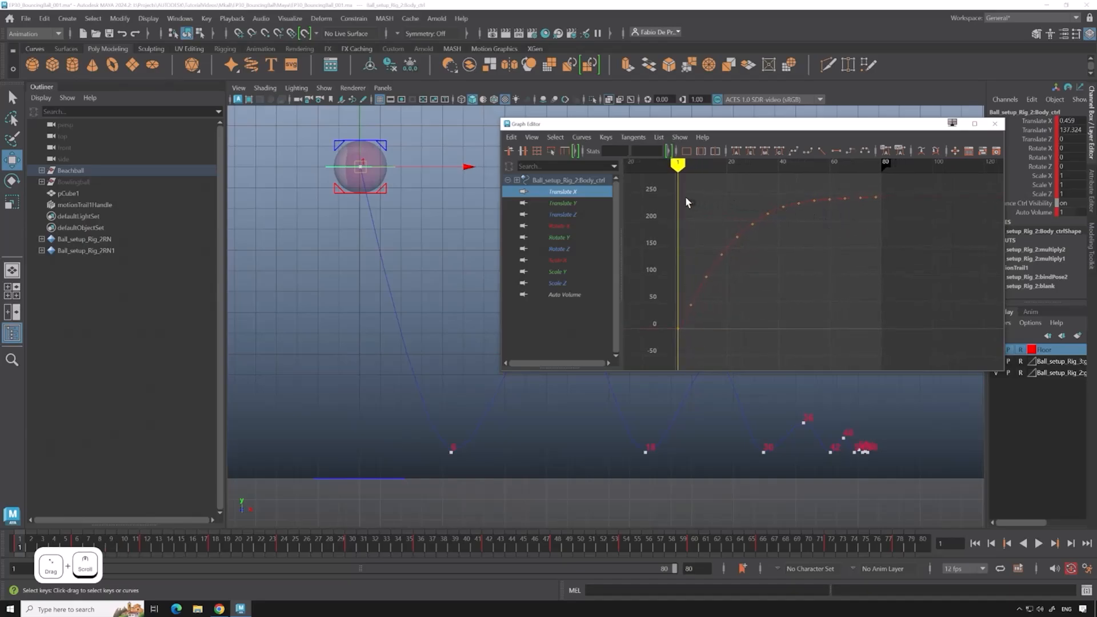
Isolate the body control's Translate Y curve in the Graph Editor and compare its bounces with the motion trail.
{"action": "left_click", "coordinate": [604, 203]}
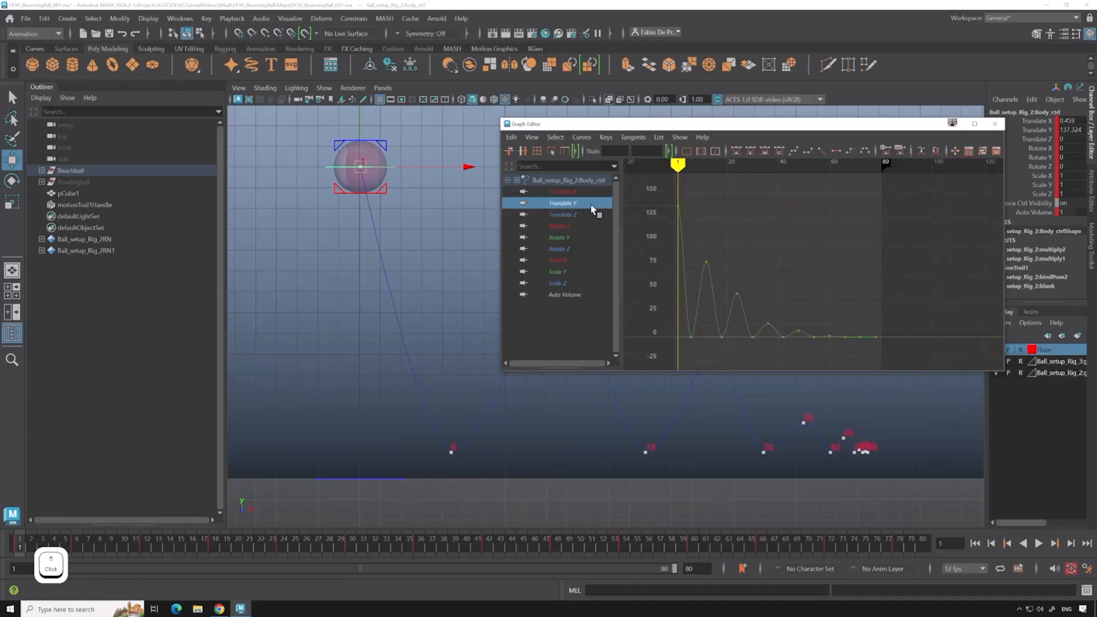
{"action": "right_click_drag", "start_coordinate": [783, 249], "coordinate": [805, 223], "text": "alt"}
{"action": "middle_click_drag", "start_coordinate": [806, 224], "coordinate": [811, 207], "text": "alt"}
{"action": "left_click_drag", "start_coordinate": [744, 126], "coordinate": [944, 121]}
{"action": "scroll", "coordinate": [645, 234], "scroll_direction": "down", "scroll_amount": 3, "text": "alt"}
{"action": "middle_click_drag", "start_coordinate": [626, 223], "coordinate": [521, 217], "text": "alt"}
{"action": "middle_click_drag", "start_coordinate": [1054, 233], "coordinate": [1020, 224], "text": "alt"}
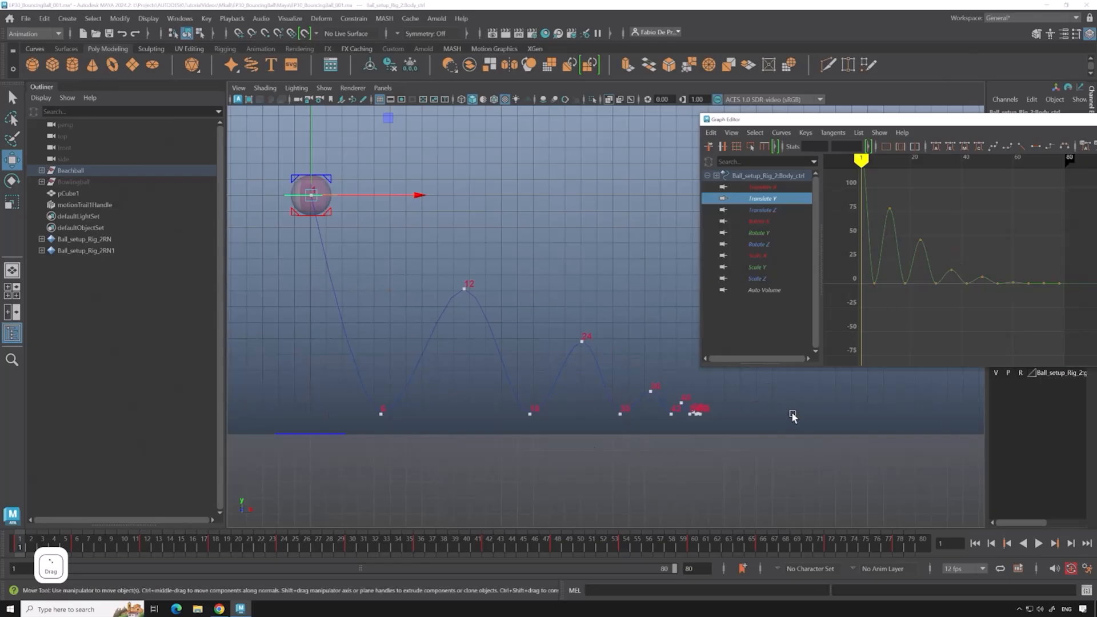
{"action": "scroll", "coordinate": [968, 317], "scroll_direction": "up", "scroll_amount": 4}
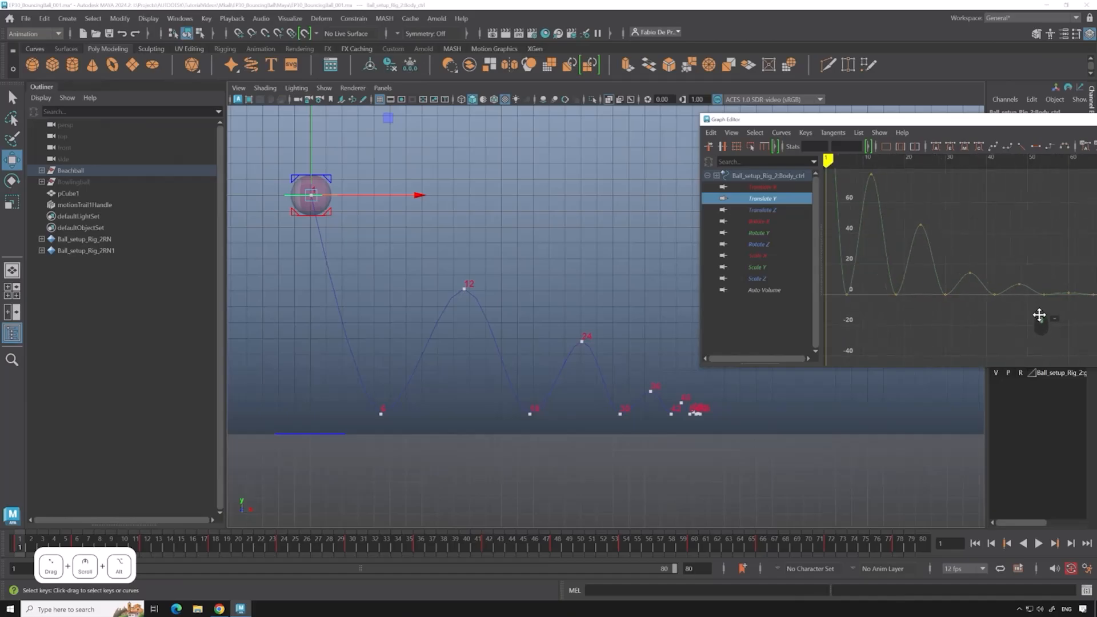
{"action": "left_click_drag", "start_coordinate": [880, 121], "coordinate": [790, 114]}
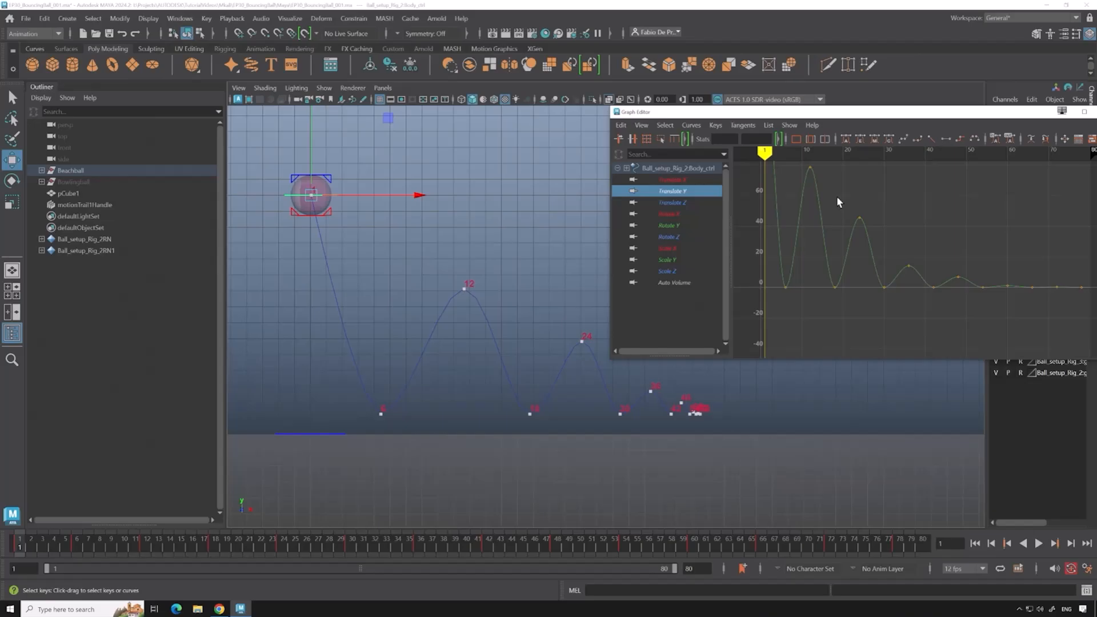
{"action": "middle_click_drag", "start_coordinate": [837, 199], "coordinate": [844, 232], "text": "alt"}
{"action": "scroll", "coordinate": [825, 204], "scroll_direction": "down", "scroll_amount": 4}
{"action": "scroll", "coordinate": [874, 221], "scroll_direction": "up", "scroll_amount": 2}
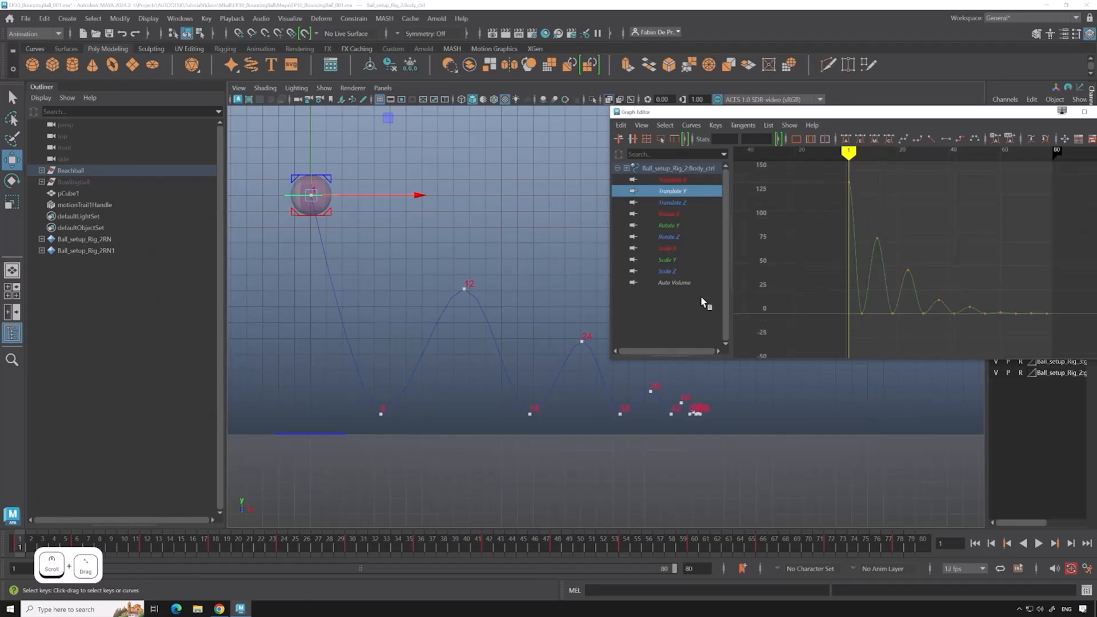
Dock the Graph Editor between the front view and the timeline and adjust its height.
{"action": "left_click_drag", "start_coordinate": [731, 240], "coordinate": [710, 240]}
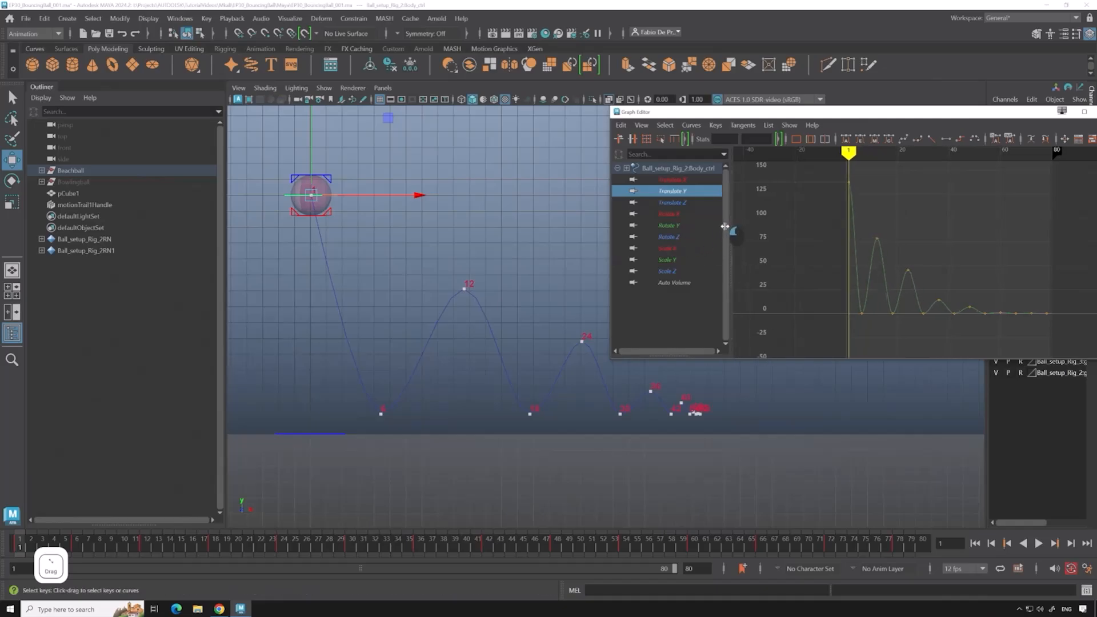
{"action": "left_click_drag", "start_coordinate": [611, 360], "coordinate": [614, 484]}
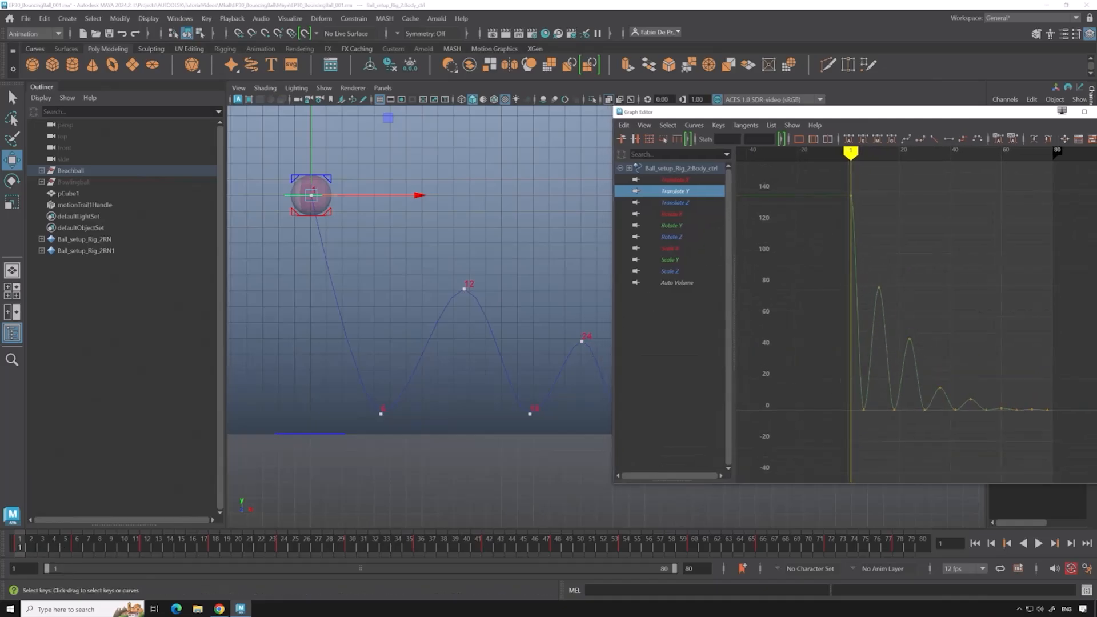
{"action": "left_click_drag", "start_coordinate": [962, 117], "coordinate": [760, 529]}
{"action": "left_click_drag", "start_coordinate": [660, 278], "coordinate": [660, 331]}
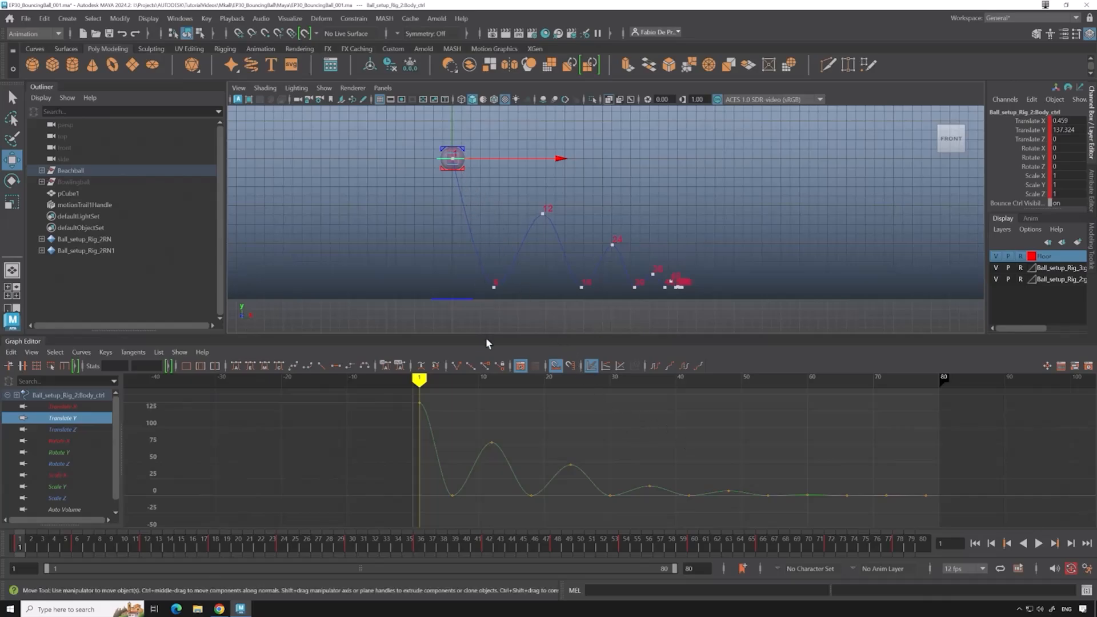
Examine the Translate Y curve's shape at the frame 6 contact and play the animation against the curve.
{"action": "middle_click_drag", "start_coordinate": [480, 442], "coordinate": [538, 409], "text": "alt"}
{"action": "scroll", "coordinate": [507, 434], "scroll_direction": "up", "scroll_amount": 3}
{"action": "scroll", "coordinate": [495, 462], "scroll_direction": "up", "scroll_amount": 8}
{"action": "middle_click_drag", "start_coordinate": [218, 434], "coordinate": [406, 433], "text": "alt"}
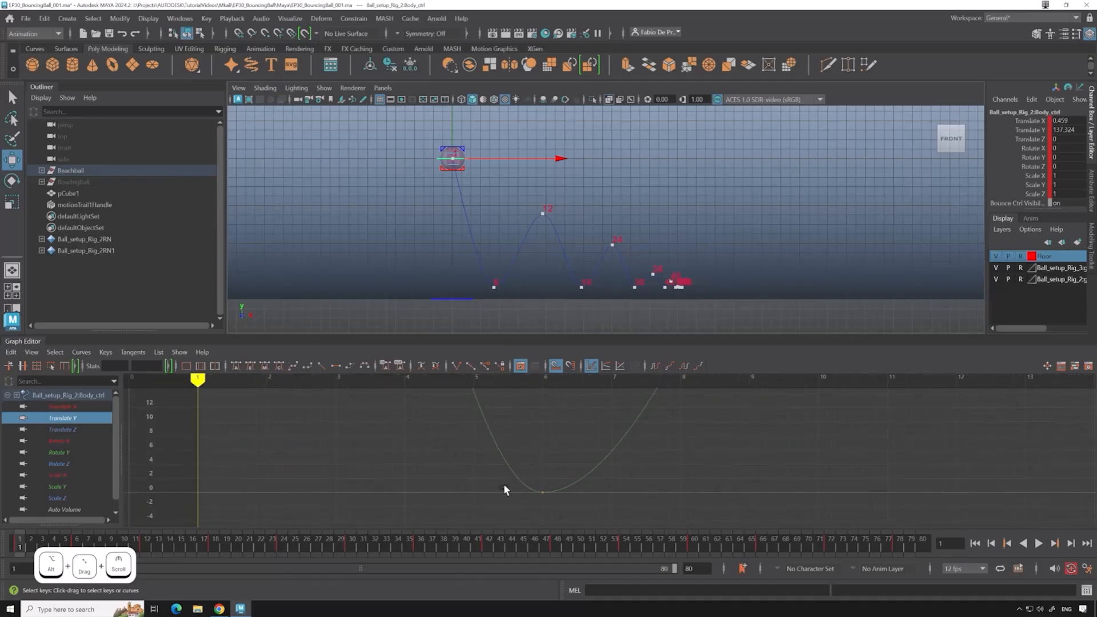
{"action": "scroll", "coordinate": [652, 439], "scroll_direction": "down", "scroll_amount": 10}
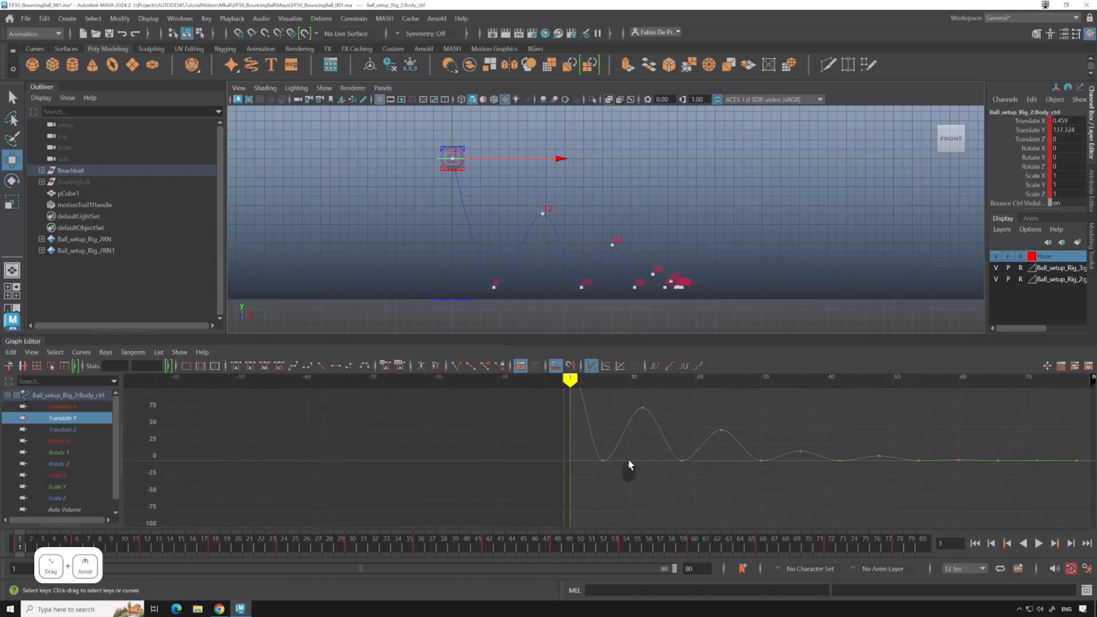
{"action": "middle_click_drag", "start_coordinate": [641, 447], "coordinate": [629, 461], "text": "alt"}
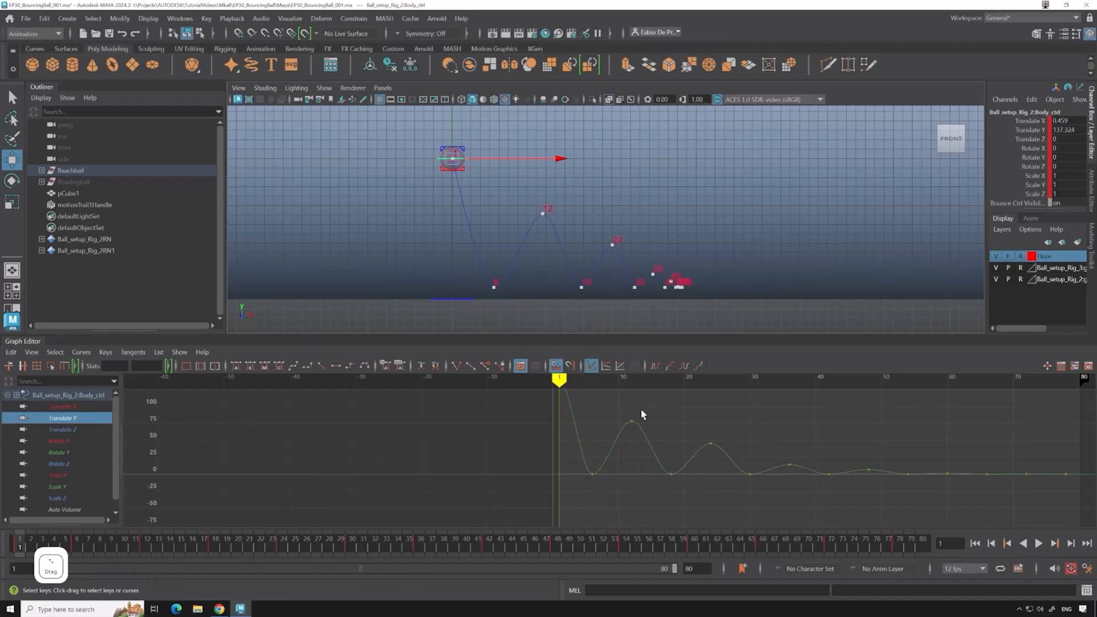
{"action": "middle_click_drag", "start_coordinate": [646, 411], "coordinate": [634, 457], "text": "alt"}
{"action": "key", "text": "alt+v"}
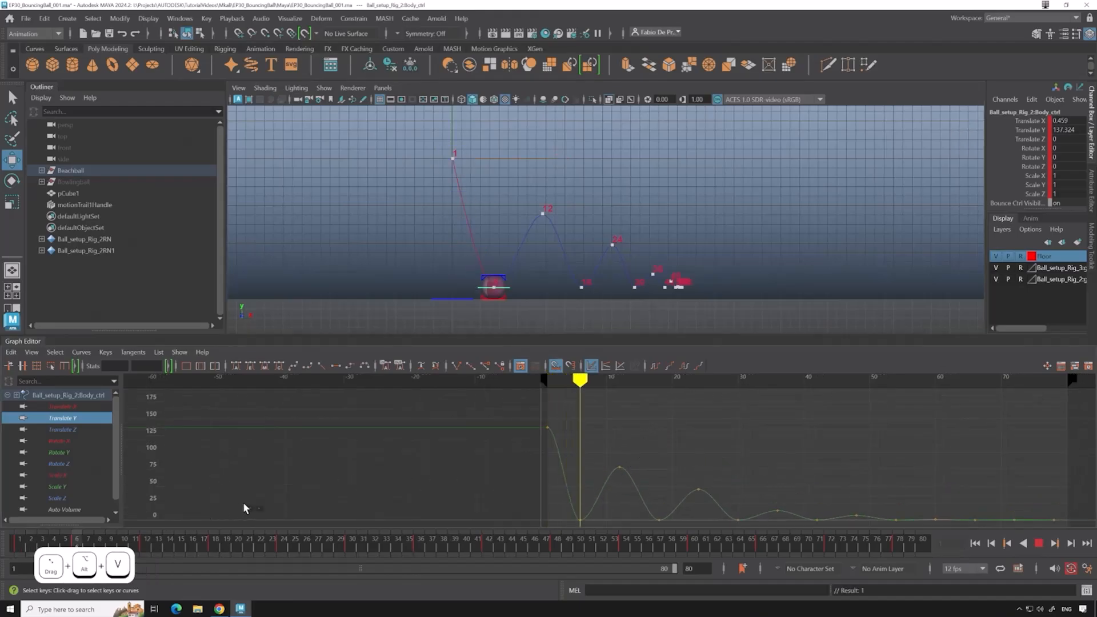
{"action": "key", "text": "alt+v"}
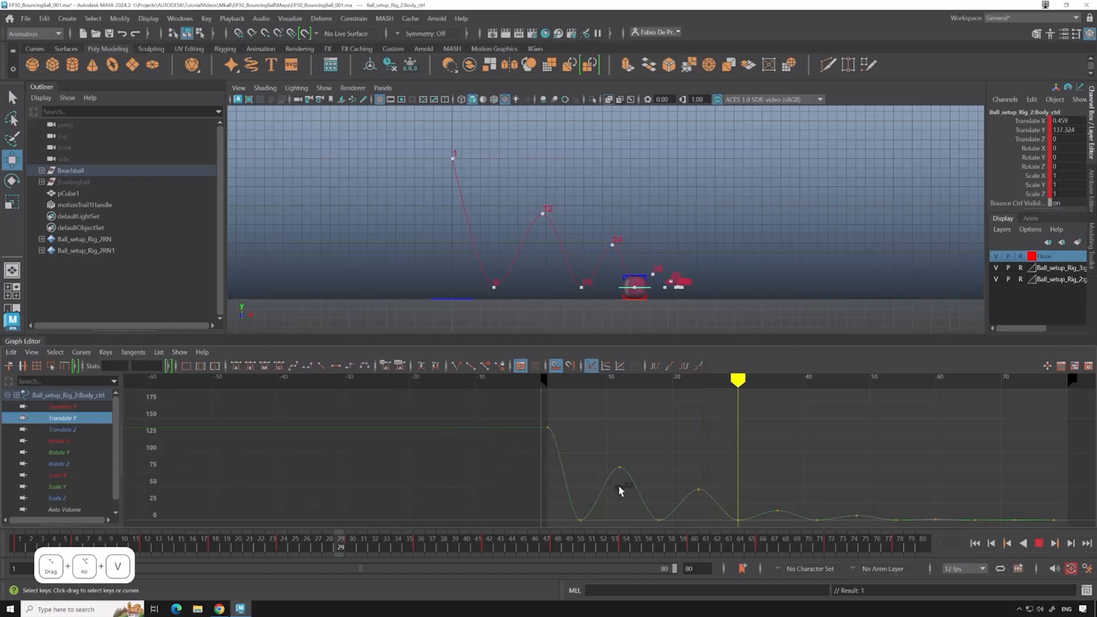
{"action": "left_click_drag", "start_coordinate": [330, 549], "coordinate": [17, 537]}
Select the ground-contact keys of the Translate Y curve from frame 6 to 78, leaving out the bounce peaks.
{"action": "middle_click_drag", "start_coordinate": [677, 473], "coordinate": [623, 438], "text": "alt"}
{"action": "middle_click_drag", "start_coordinate": [592, 476], "coordinate": [607, 452], "text": "alt"}
{"action": "left_click_drag", "start_coordinate": [592, 452], "coordinate": [993, 461]}
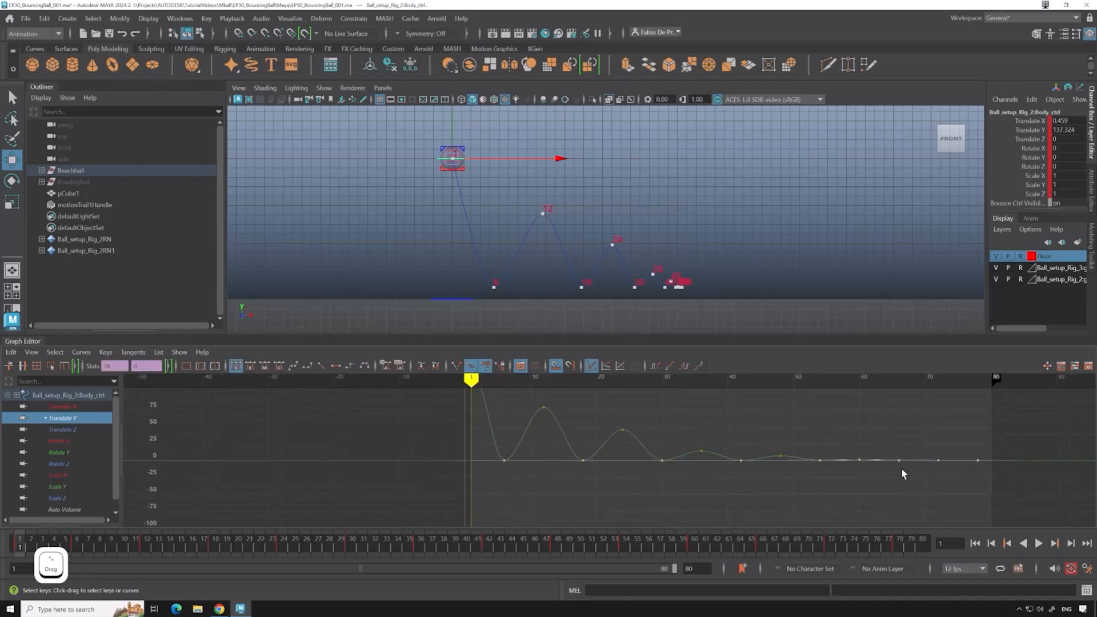
{"action": "scroll", "coordinate": [905, 468], "scroll_direction": "up", "scroll_amount": 5}
{"action": "middle_click_drag", "start_coordinate": [904, 468], "coordinate": [623, 457], "text": "alt"}
{"action": "left_click_drag", "start_coordinate": [939, 429], "coordinate": [1000, 489], "text": "ctrl"}
{"action": "middle_click_drag", "start_coordinate": [983, 489], "coordinate": [494, 456], "text": "alt"}
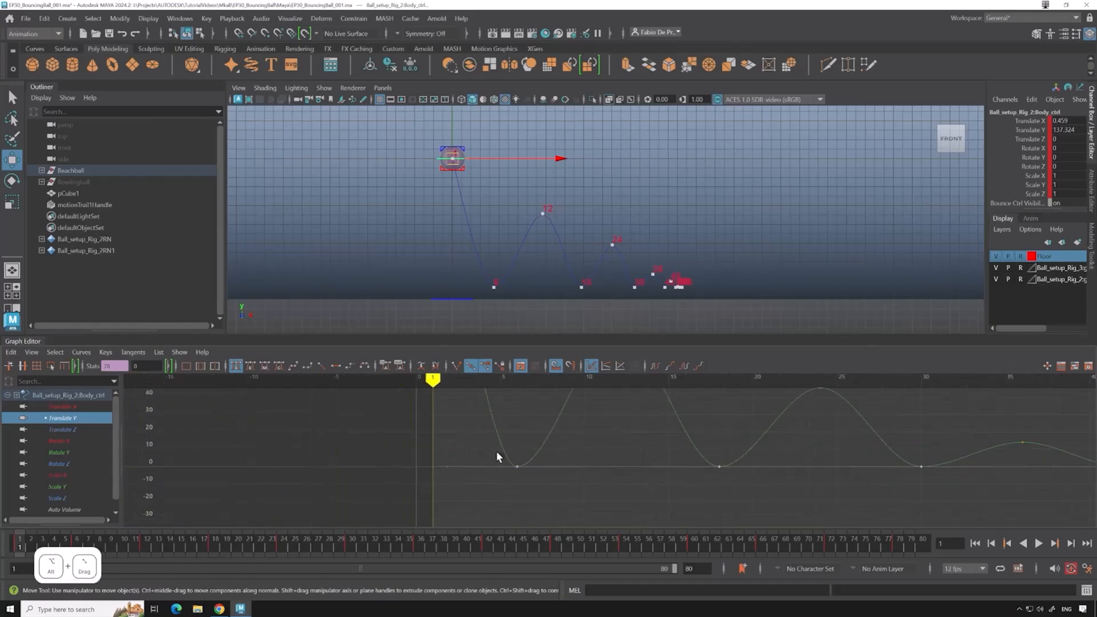
{"action": "scroll", "coordinate": [526, 454], "scroll_direction": "down", "scroll_amount": 10}
{"action": "scroll", "coordinate": [526, 454], "scroll_direction": "up", "scroll_amount": 5}
{"action": "middle_click_drag", "start_coordinate": [696, 475], "coordinate": [637, 447], "text": "alt"}
Convert the Translate Y curve to weighted tangents with its ground-contact keys selected.
{"action": "right_click_drag", "start_coordinate": [532, 437], "coordinate": [593, 492]}
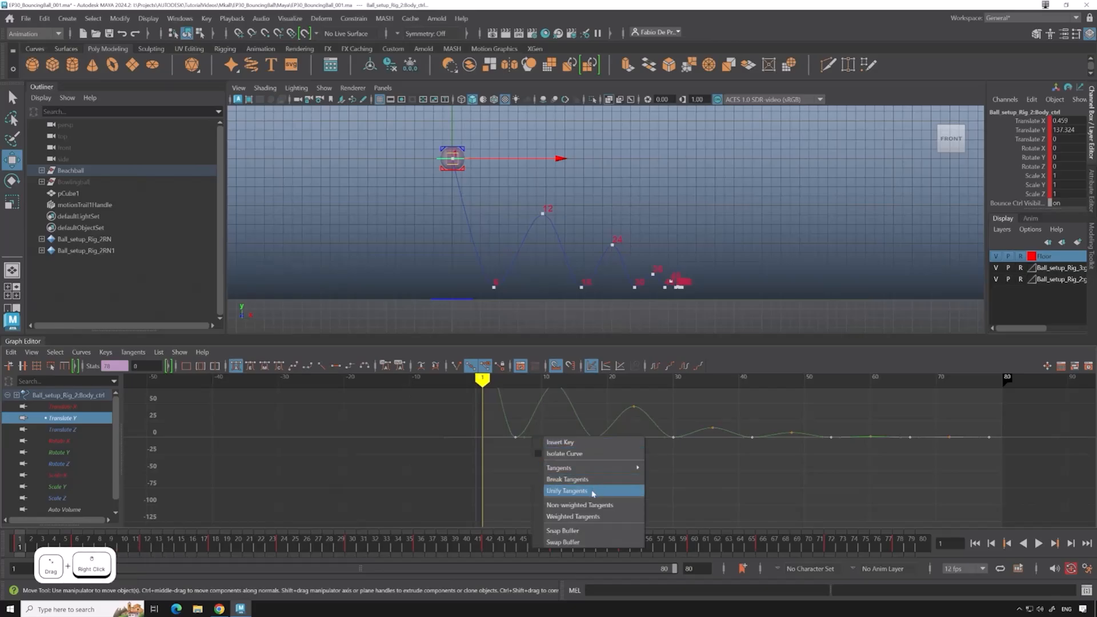
{"action": "left_click", "coordinate": [594, 520]}
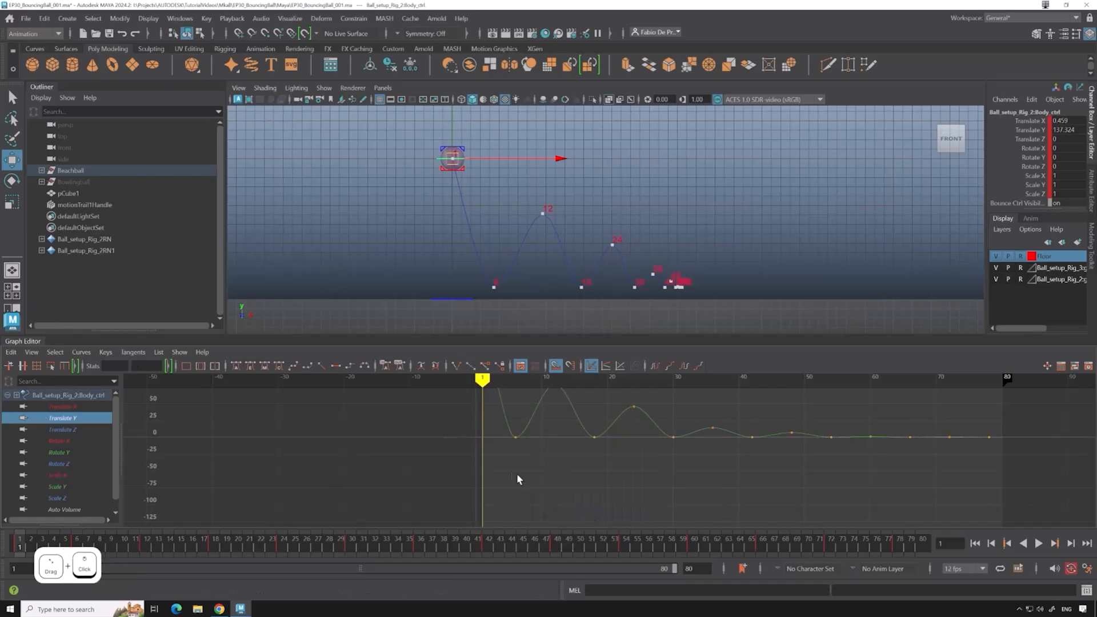
{"action": "left_click_drag", "start_coordinate": [485, 421], "coordinate": [560, 460]}
{"action": "scroll", "coordinate": [528, 449], "scroll_direction": "up", "scroll_amount": 5}
{"action": "middle_click_drag", "start_coordinate": [528, 449], "coordinate": [643, 492], "text": "alt"}
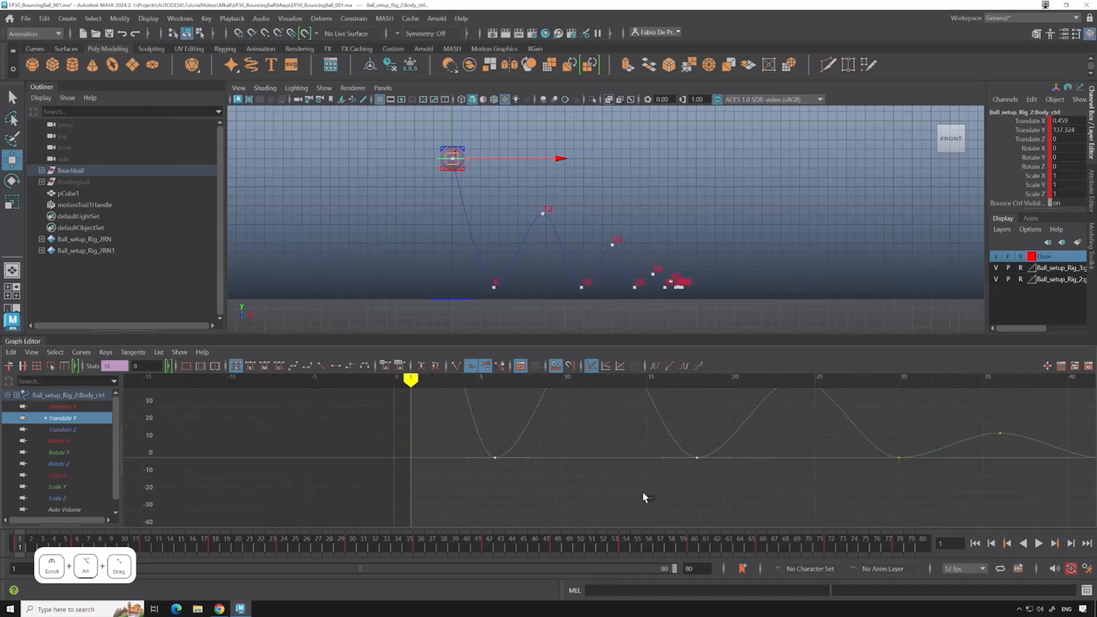
{"action": "key", "text": "ctrl+z"}
{"action": "key", "text": "ctrl+z"}
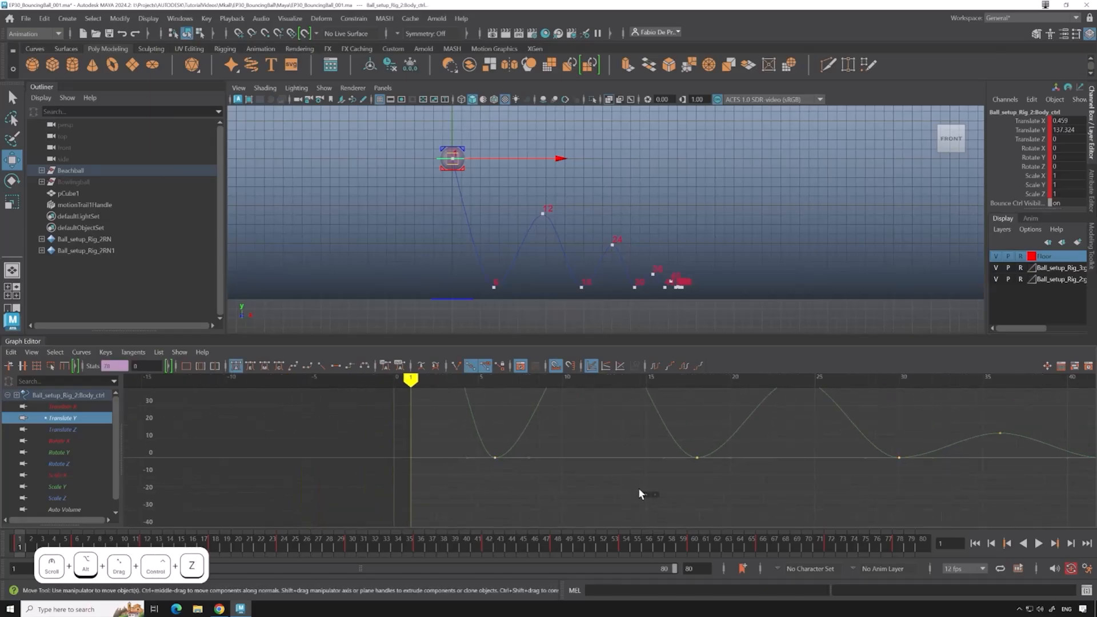
{"action": "right_click", "coordinate": [552, 467]}
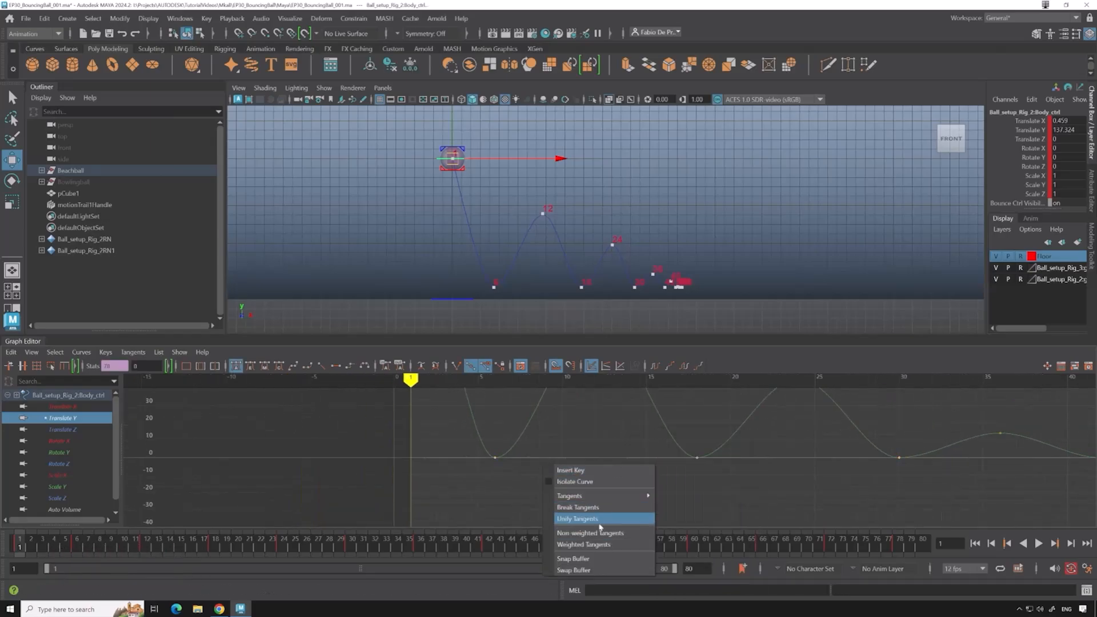
{"action": "left_click", "coordinate": [543, 486]}
Select the frame 6 contact key on the Translate Y curve, try rotating its tangent handle, and undo the change.
{"action": "middle_click_drag", "start_coordinate": [478, 462], "coordinate": [511, 474], "text": "alt"}
{"action": "left_click_drag", "start_coordinate": [511, 481], "coordinate": [554, 445]}
{"action": "middle_click_drag", "start_coordinate": [529, 482], "coordinate": [564, 509], "text": "alt"}
{"action": "left_click_drag", "start_coordinate": [536, 496], "coordinate": [469, 464]}
{"action": "scroll", "coordinate": [567, 474], "scroll_direction": "down", "scroll_amount": 10}
{"action": "scroll", "coordinate": [571, 477], "scroll_direction": "up", "scroll_amount": 8}
{"action": "left_click_drag", "start_coordinate": [608, 483], "coordinate": [641, 453]}
{"action": "left_click_drag", "start_coordinate": [658, 502], "coordinate": [511, 498]}
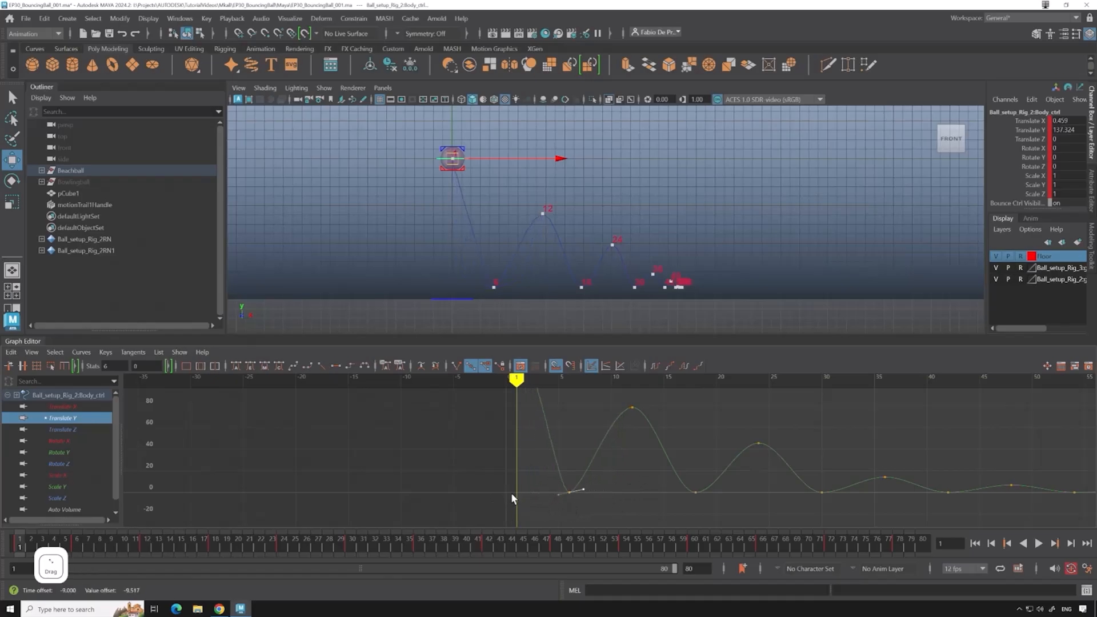
{"action": "key", "text": "ctrl+z"}
Try non-weighted tangents on the frame 6 contact key of the Translate Y curve and rotate its tangent handle.
{"action": "scroll", "coordinate": [600, 499], "scroll_direction": "up", "scroll_amount": 3}
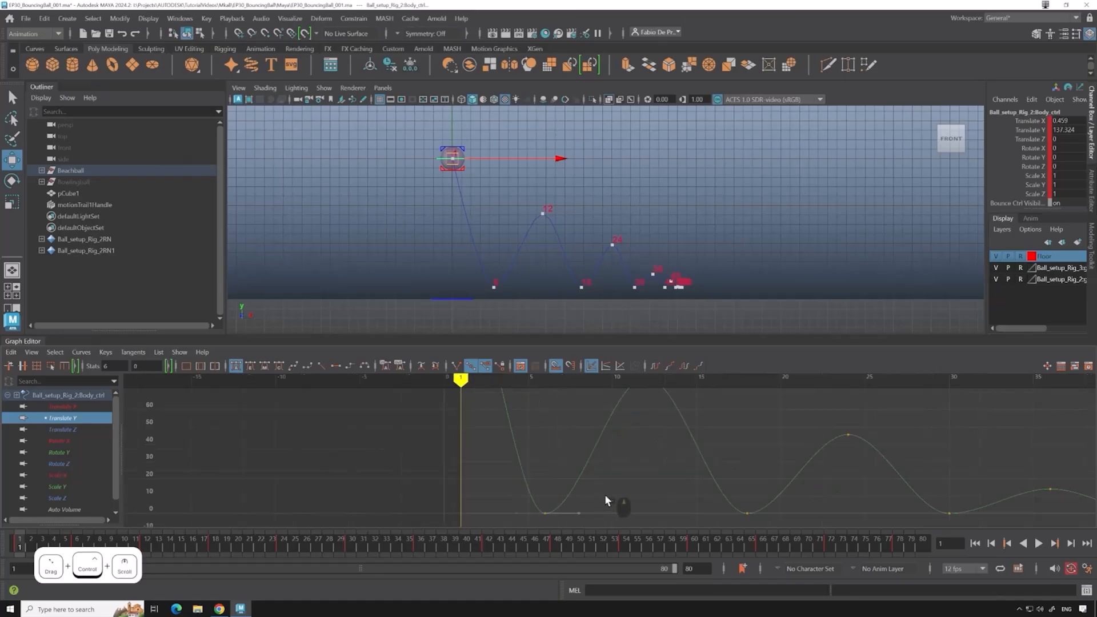
{"action": "right_click", "coordinate": [622, 494]}
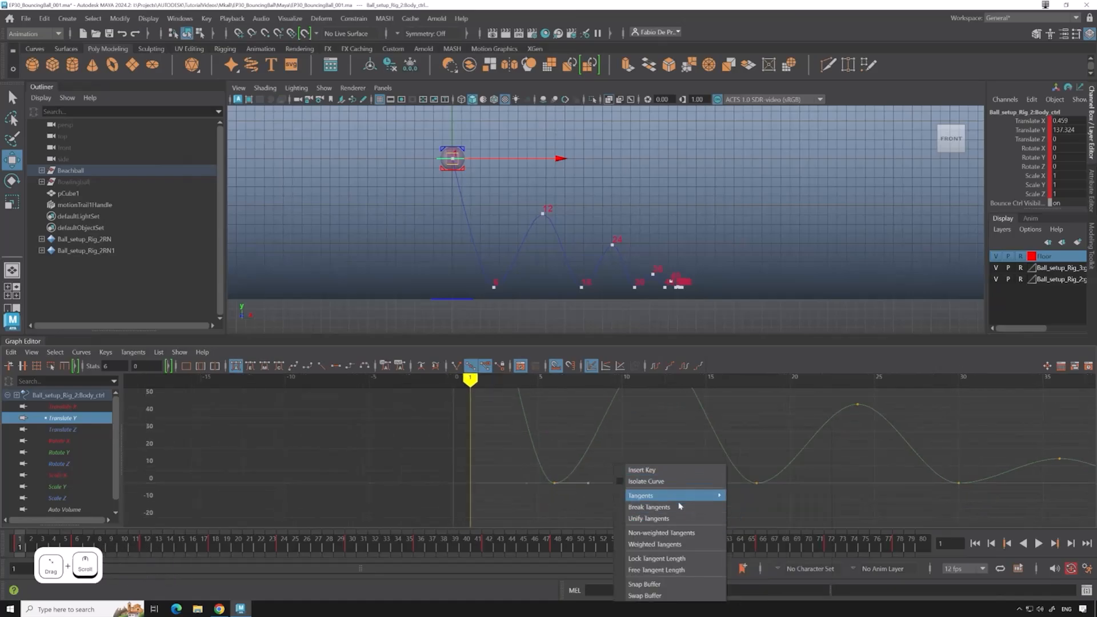
{"action": "left_click", "coordinate": [683, 536]}
{"action": "middle_click_drag", "start_coordinate": [662, 489], "coordinate": [632, 451]}
{"action": "scroll", "coordinate": [644, 446], "scroll_direction": "down", "scroll_amount": 4, "text": "alt"}
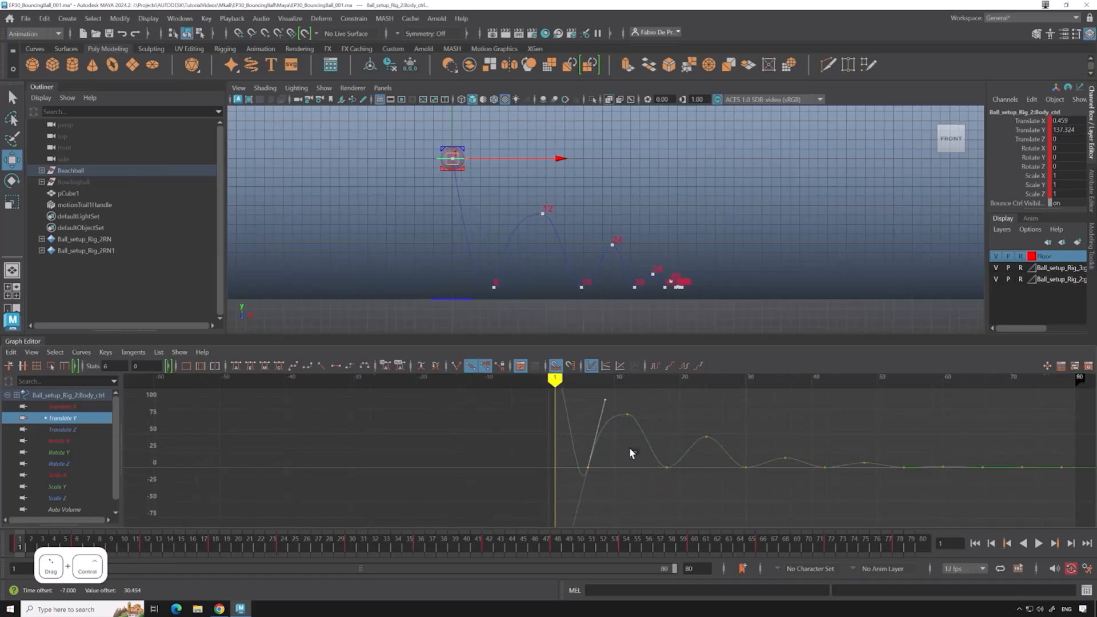
{"action": "key", "text": "ctrl+z"}
{"action": "key", "text": "ctrl+z"}
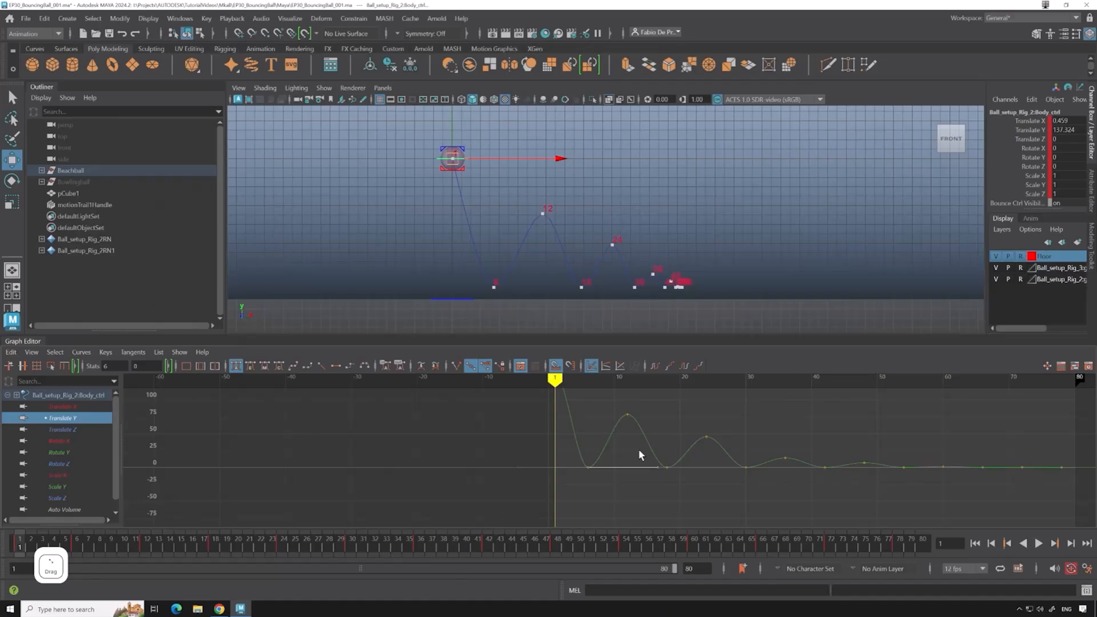
Select the ground-contact keys of the Translate Y curve from frame 6 to 78 and set them to weighted tangents.
{"action": "scroll", "coordinate": [639, 448], "scroll_direction": "up", "scroll_amount": 5}
{"action": "middle_click_drag", "start_coordinate": [621, 461], "coordinate": [654, 437], "text": "alt"}
{"action": "left_click_drag", "start_coordinate": [526, 422], "coordinate": [638, 481]}
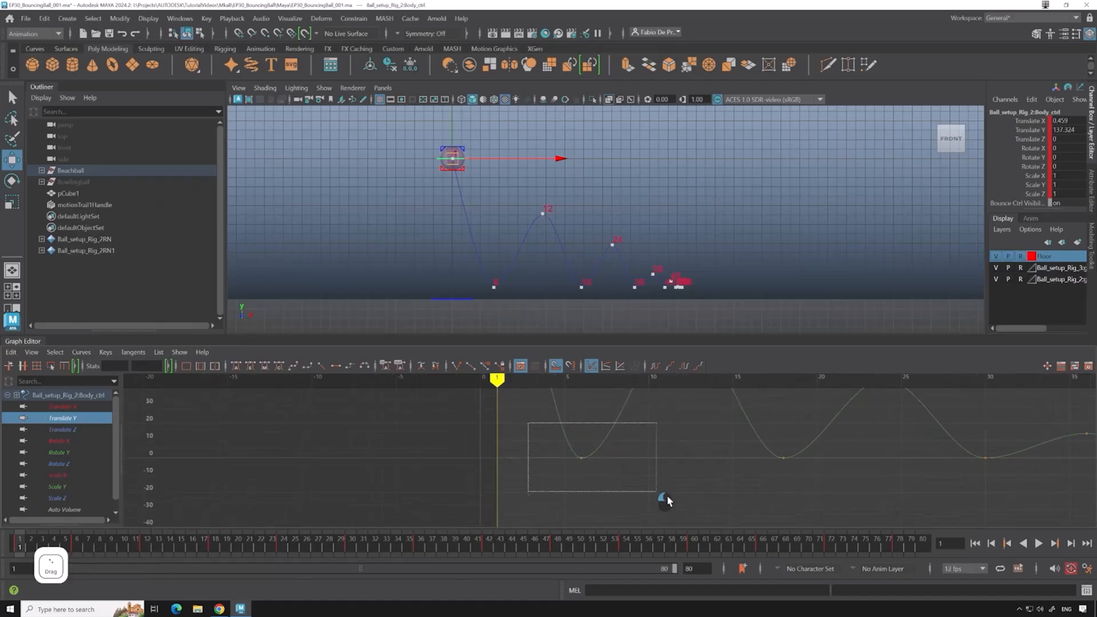
{"action": "right_click", "coordinate": [615, 469]}
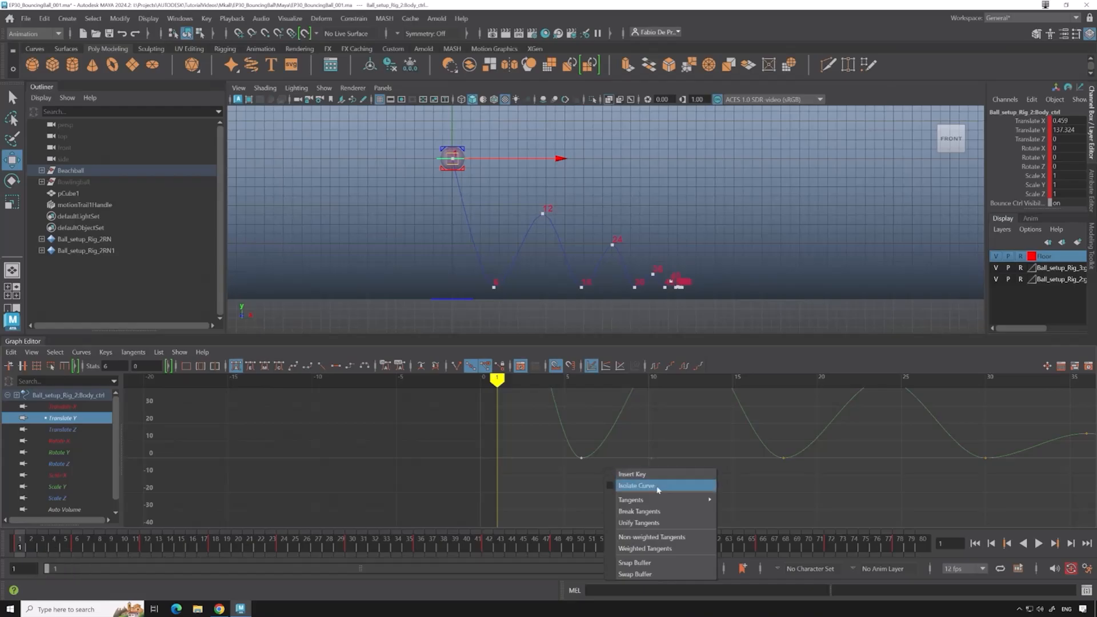
{"action": "scroll", "coordinate": [613, 455], "scroll_direction": "up", "scroll_amount": 1}
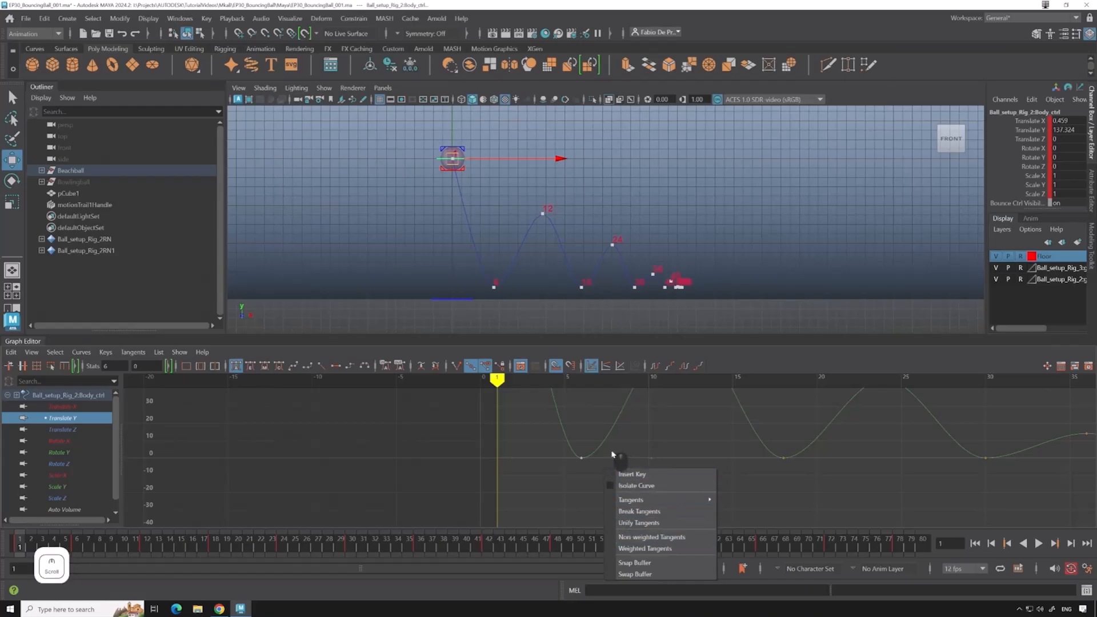
{"action": "left_click_drag", "start_coordinate": [768, 437], "coordinate": [798, 481]}
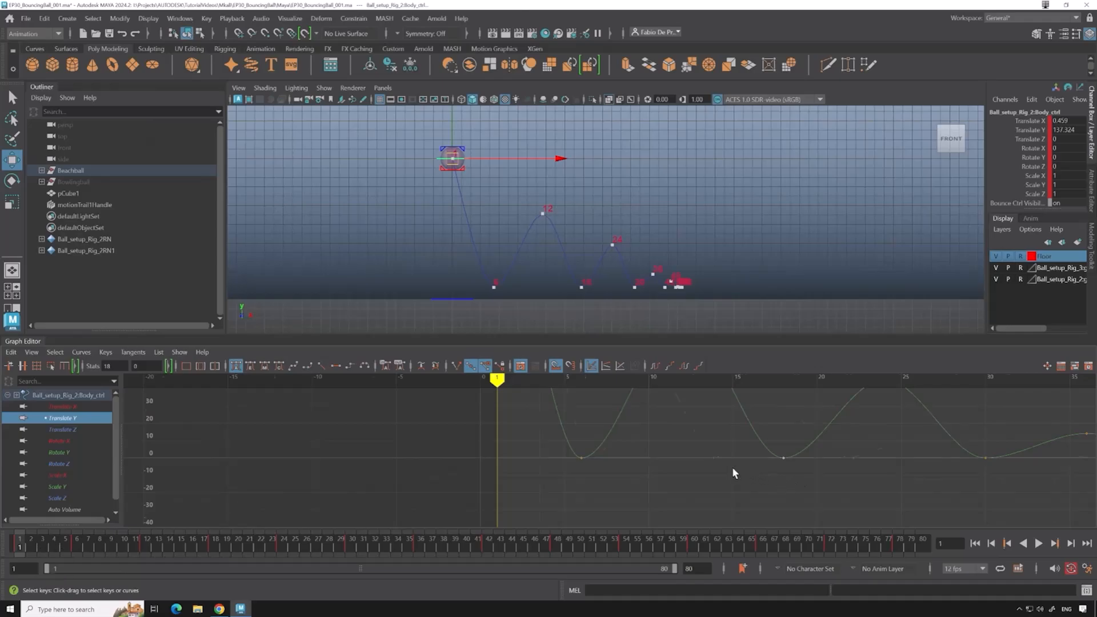
{"action": "key", "text": "a"}
{"action": "left_click_drag", "start_coordinate": [300, 473], "coordinate": [835, 455]}
{"action": "middle_click_drag", "start_coordinate": [666, 472], "coordinate": [797, 460], "text": "alt"}
{"action": "right_click", "coordinate": [600, 453]}
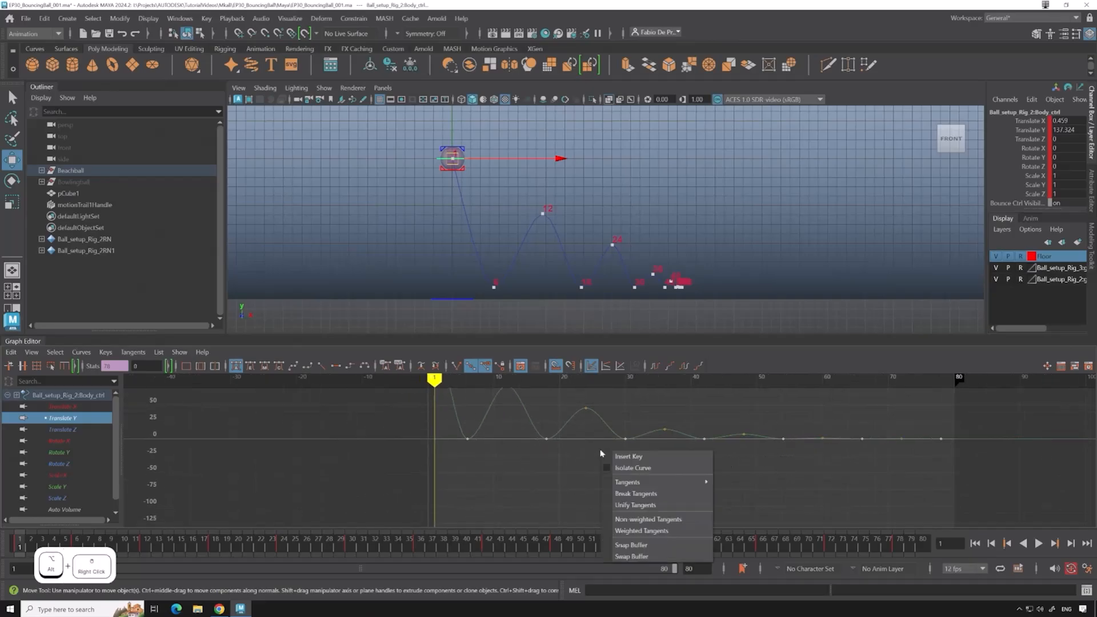
{"action": "left_click", "coordinate": [660, 531]}
Select the frame 6 contact key's outgoing tangent handle and break the key's tangents.
{"action": "scroll", "coordinate": [489, 463], "scroll_direction": "up", "scroll_amount": 4}
{"action": "middle_click_drag", "start_coordinate": [490, 464], "coordinate": [617, 492], "text": "alt"}
{"action": "scroll", "coordinate": [542, 466], "scroll_direction": "up", "scroll_amount": 10}
{"action": "scroll", "coordinate": [704, 455], "scroll_direction": "down", "scroll_amount": 8}
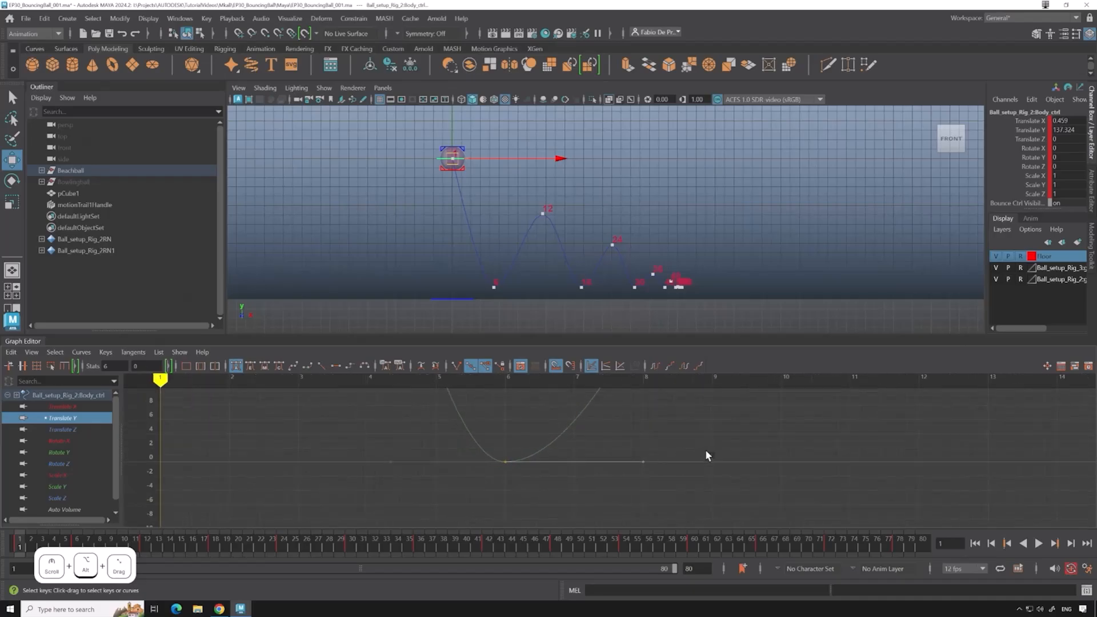
{"action": "middle_click_drag", "start_coordinate": [704, 452], "coordinate": [657, 479], "text": "alt"}
{"action": "scroll", "coordinate": [725, 489], "scroll_direction": "down", "scroll_amount": 3}
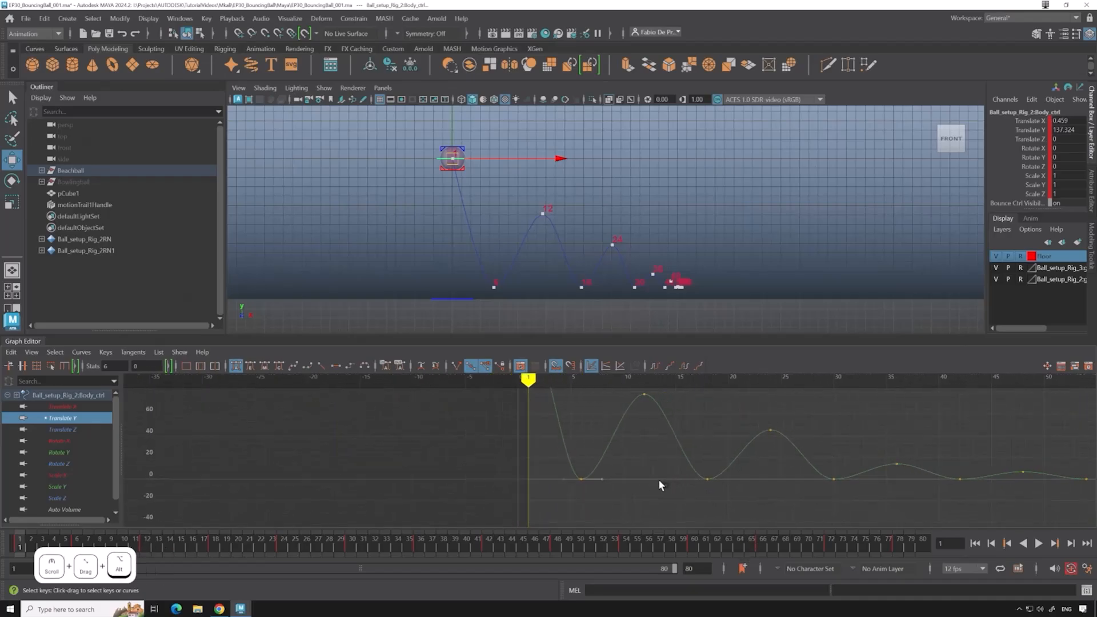
{"action": "scroll", "coordinate": [639, 482], "scroll_direction": "up", "scroll_amount": 5}
{"action": "right_click", "coordinate": [636, 473]}
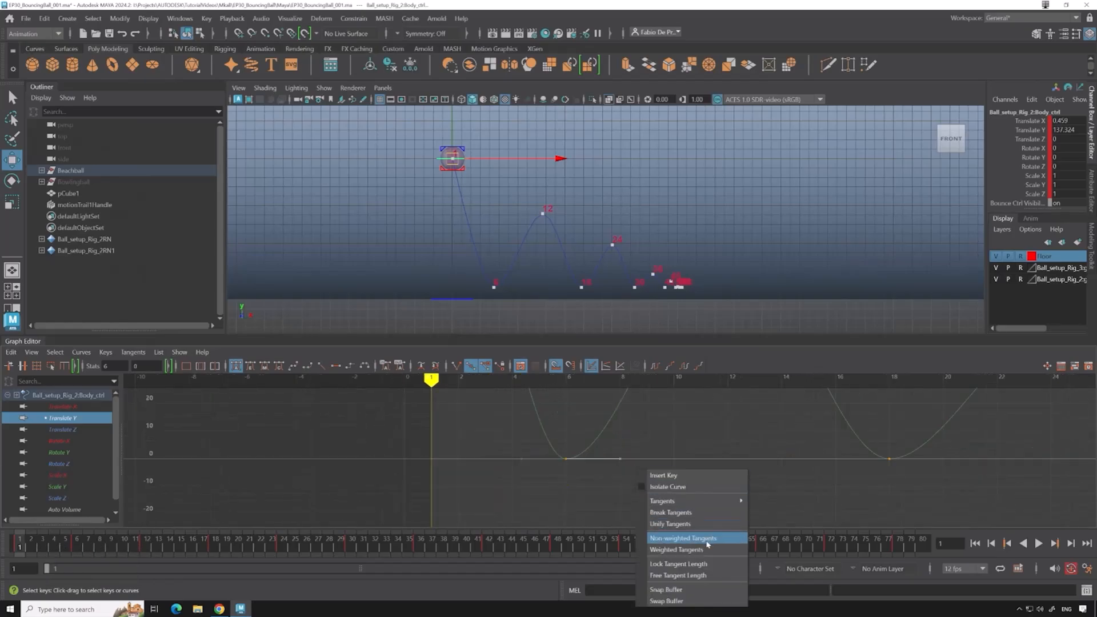
{"action": "left_click", "coordinate": [705, 513]}
Try rotating the incoming and outgoing tangent handles at frame 6 upward separately, and undo the changes.
{"action": "mouse_move", "coordinate": [675, 458]}
{"action": "middle_mouse_down", "text": "alt"}
{"action": "mouse_move", "coordinate": [685, 497]}
{"action": "mouse_move", "coordinate": [661, 423]}
{"action": "mouse_move", "coordinate": [685, 440]}
{"action": "middle_mouse_up", "text": "alt"}
{"action": "scroll", "coordinate": [682, 450], "scroll_direction": "down", "scroll_amount": 2}
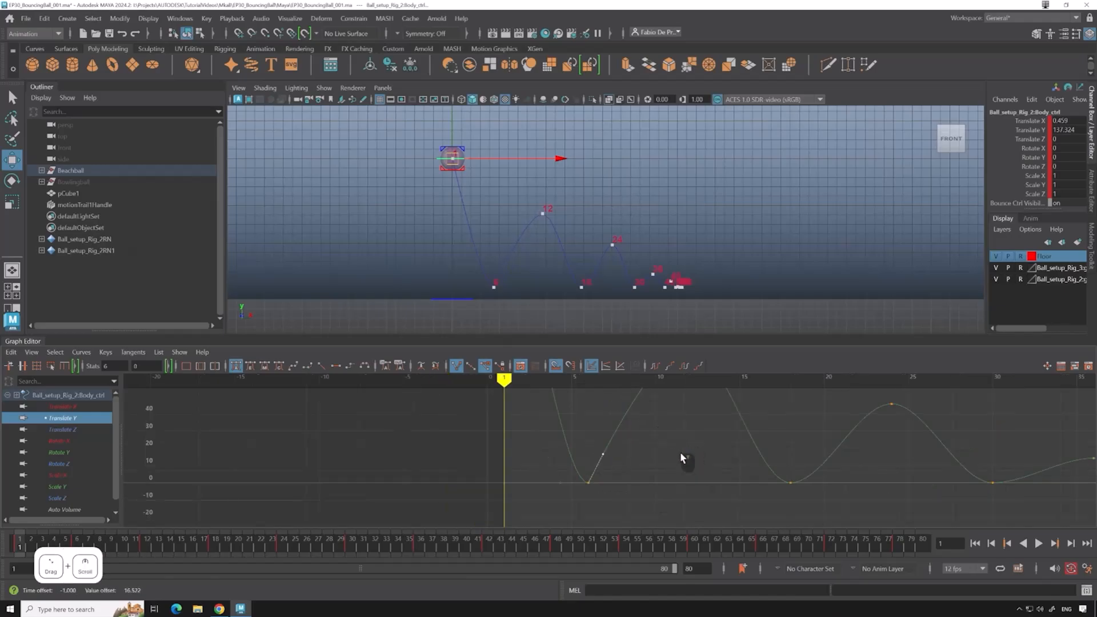
{"action": "left_click_drag", "start_coordinate": [588, 498], "coordinate": [595, 500]}
{"action": "left_click_drag", "start_coordinate": [541, 465], "coordinate": [572, 498]}
{"action": "middle_click_drag", "start_coordinate": [548, 492], "coordinate": [565, 448]}
{"action": "scroll", "coordinate": [677, 488], "scroll_direction": "down", "scroll_amount": 4}
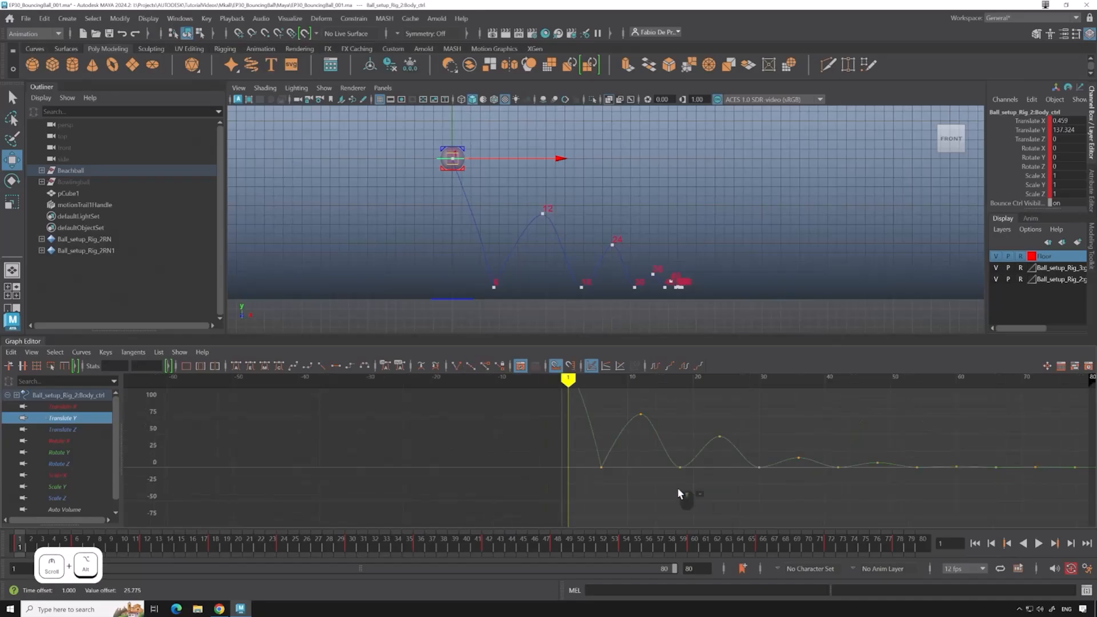
{"action": "key", "text": "ctrl+z"}
{"action": "key", "text": "ctrl+z"}
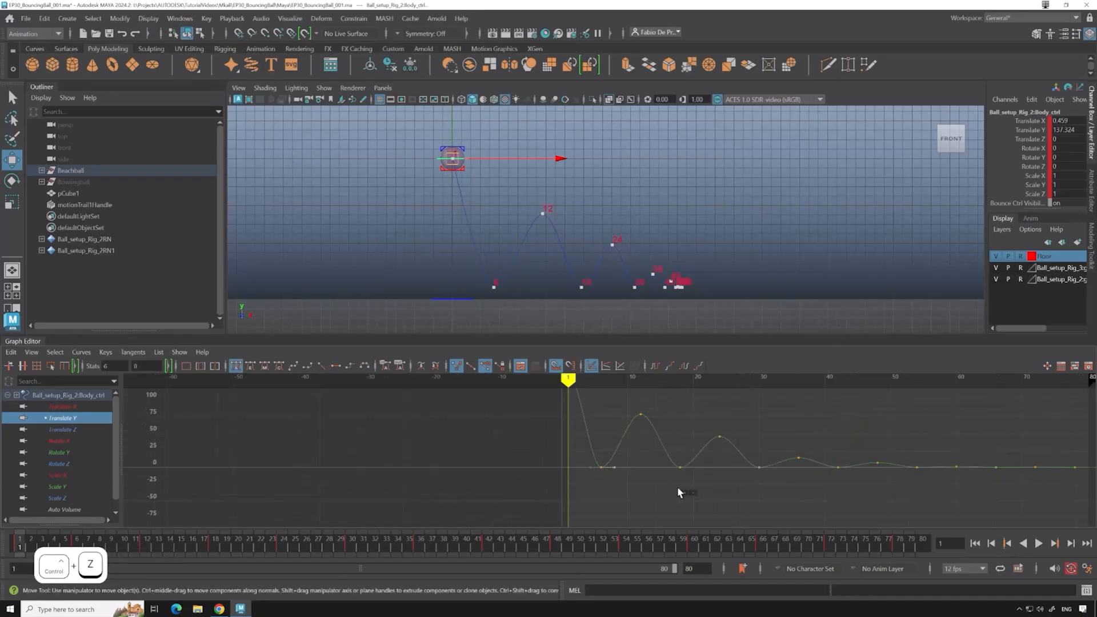
Try scaling the frame 6 contact key's tangent handle with the Scale tool and undo it.
{"action": "scroll", "coordinate": [677, 492], "scroll_direction": "up", "scroll_amount": 3}
{"action": "key", "text": "r"}
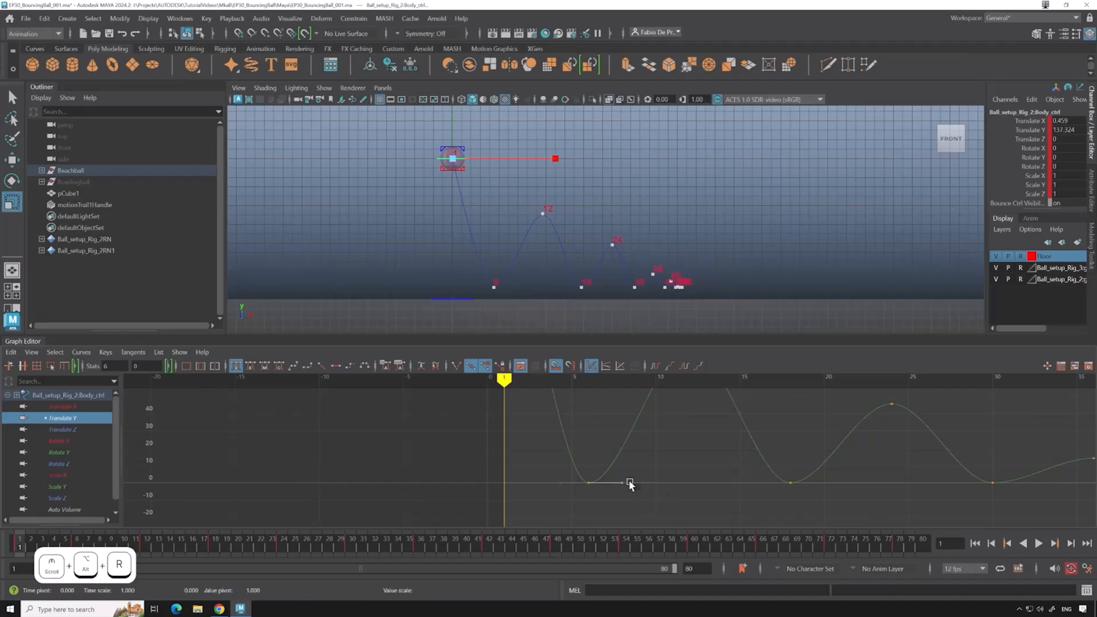
{"action": "mouse_move", "coordinate": [635, 484]}
{"action": "middle_mouse_down", "text": "shift"}
{"action": "mouse_move", "coordinate": [599, 482]}
{"action": "mouse_move", "coordinate": [649, 485]}
{"action": "middle_mouse_up", "text": "shift"}
{"action": "key", "text": "ctrl+z"}
{"action": "key", "text": "w"}
{"action": "key", "text": "ctrl+z"}
{"action": "left_click", "coordinate": [647, 482]}
{"action": "left_click_drag", "start_coordinate": [606, 470], "coordinate": [583, 498]}
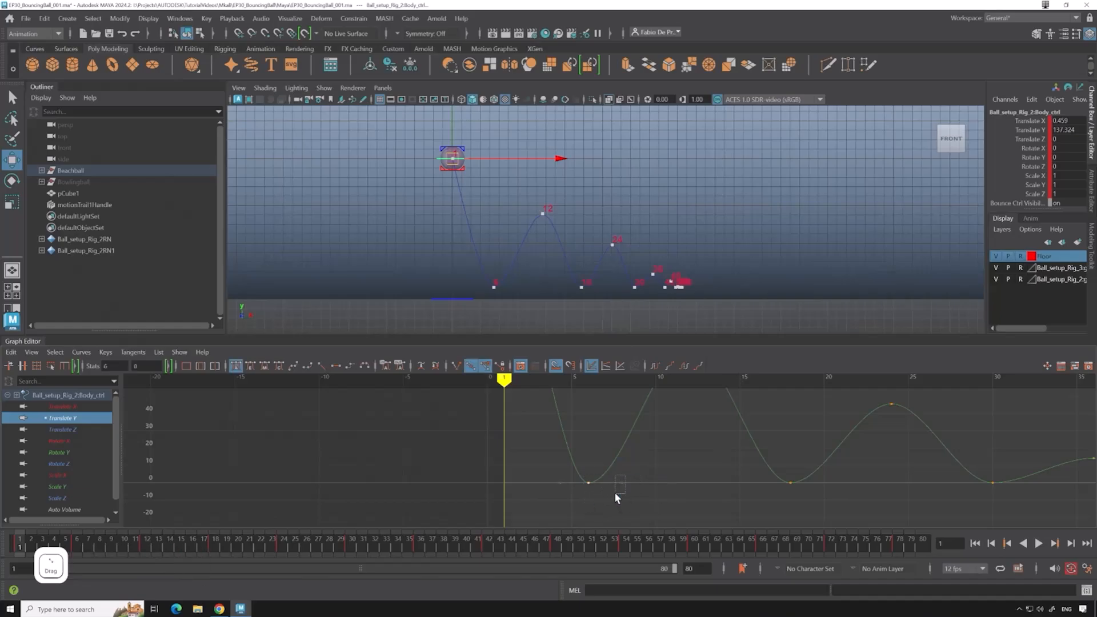
{"action": "key", "text": "ctrl+z"}
Shorten the frame 6 contact key's tangent handles horizontally on the Translate Y curve to sharpen the ground contact.
{"action": "middle_click_drag", "start_coordinate": [690, 487], "coordinate": [466, 480], "text": "shift"}
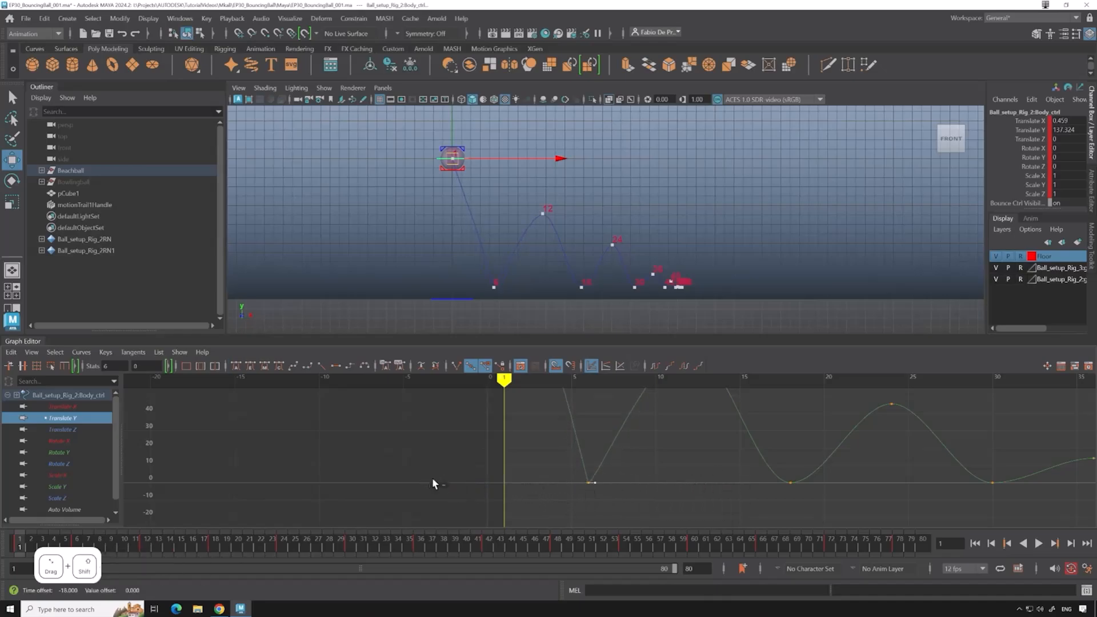
{"action": "middle_click_drag", "start_coordinate": [625, 487], "coordinate": [552, 491], "text": "shift"}
{"action": "scroll", "coordinate": [622, 491], "scroll_direction": "up", "scroll_amount": 5}
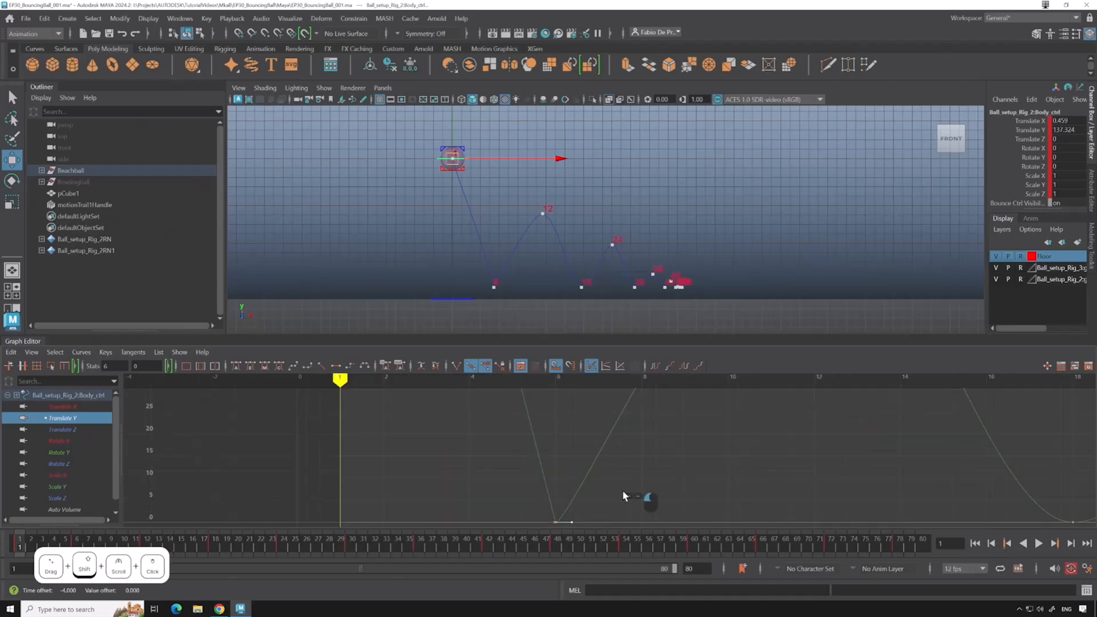
{"action": "left_click", "coordinate": [622, 491]}
{"action": "scroll", "coordinate": [622, 491], "scroll_direction": "down", "scroll_amount": 5}
{"action": "left_click_drag", "start_coordinate": [622, 491], "coordinate": [571, 477]}
Break the frame 6 key's tangents and shorten the outgoing handle further for a tight V-shaped contact.
{"action": "scroll", "coordinate": [614, 501], "scroll_direction": "up", "scroll_amount": 7}
{"action": "middle_click_drag", "start_coordinate": [614, 501], "coordinate": [634, 464], "text": "alt"}
{"action": "right_click_drag", "start_coordinate": [633, 468], "coordinate": [688, 517]}
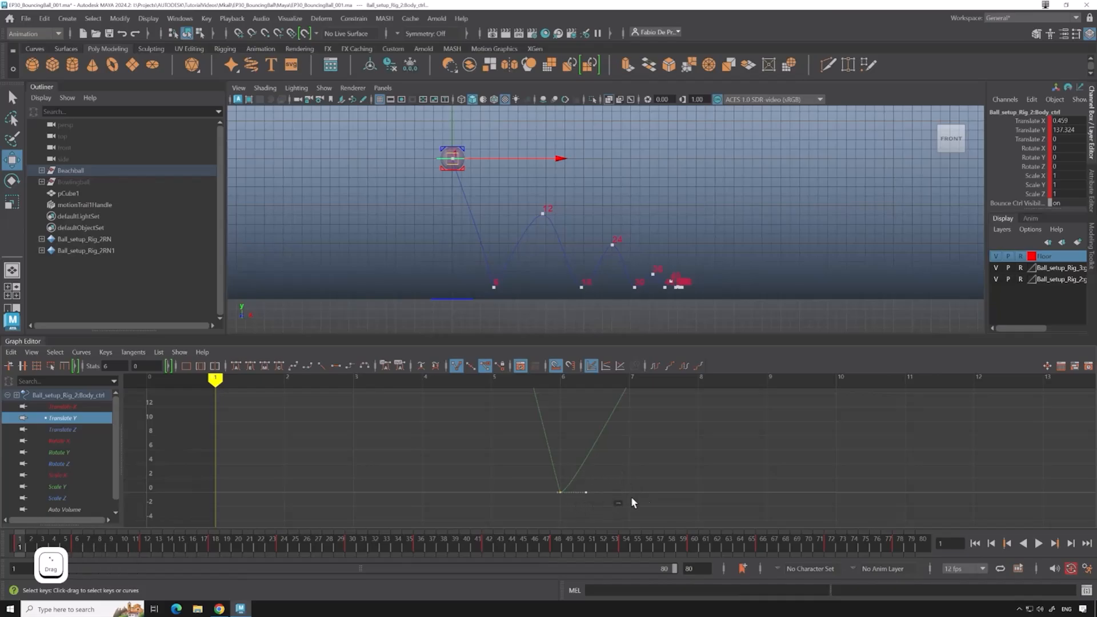
{"action": "middle_click_drag", "start_coordinate": [621, 501], "coordinate": [585, 496], "text": "shift"}
{"action": "left_click_drag", "start_coordinate": [544, 483], "coordinate": [547, 487]}
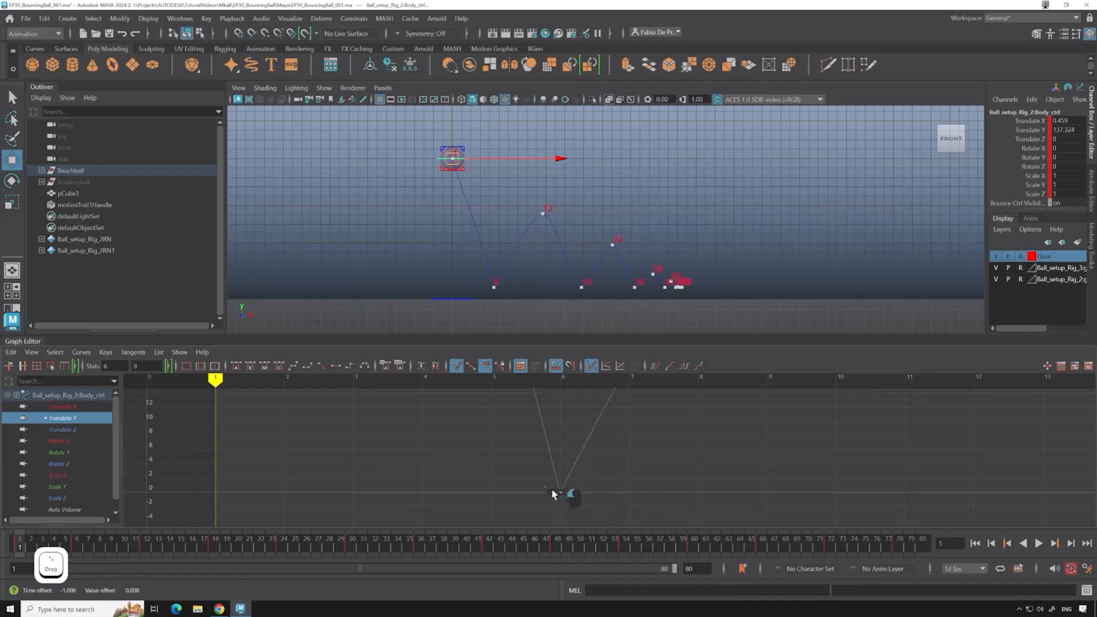
Shorten the frame 18 contact key's tangent handles horizontally on the Translate Y curve to form a sharp contact.
{"action": "scroll", "coordinate": [596, 499], "scroll_direction": "down", "scroll_amount": 6}
{"action": "middle_click_drag", "start_coordinate": [707, 458], "coordinate": [591, 461], "text": "alt"}
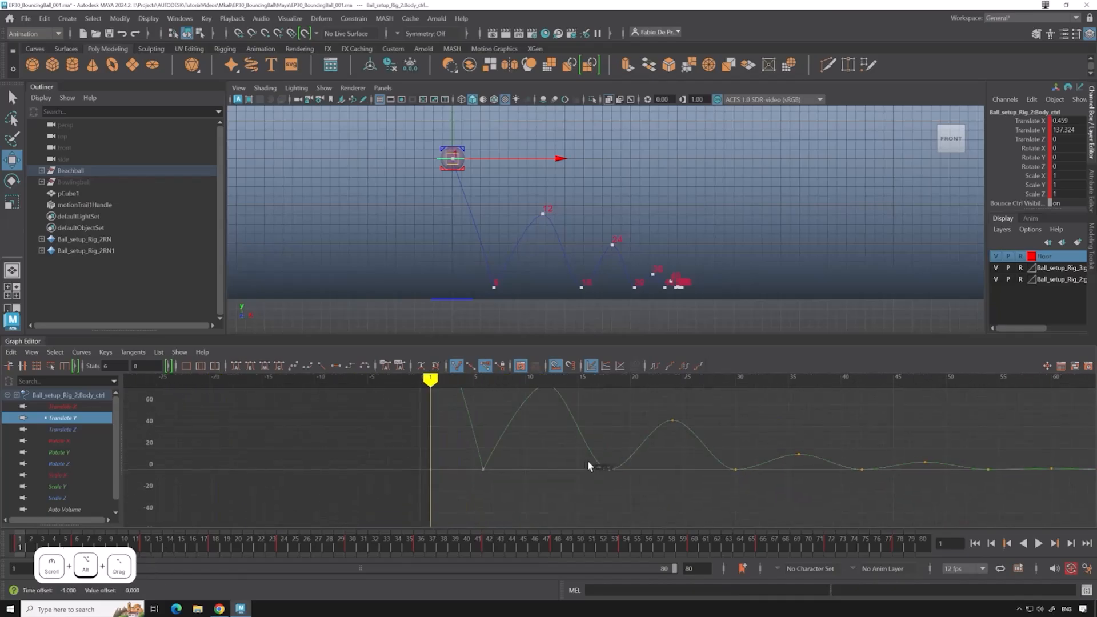
{"action": "left_click_drag", "start_coordinate": [589, 457], "coordinate": [651, 485]}
{"action": "scroll", "coordinate": [654, 489], "scroll_direction": "up", "scroll_amount": 4}
{"action": "middle_click_drag", "start_coordinate": [714, 488], "coordinate": [558, 487], "text": "shift"}
{"action": "key", "text": "ctrl+z"}
{"action": "left_click_drag", "start_coordinate": [658, 487], "coordinate": [670, 476]}
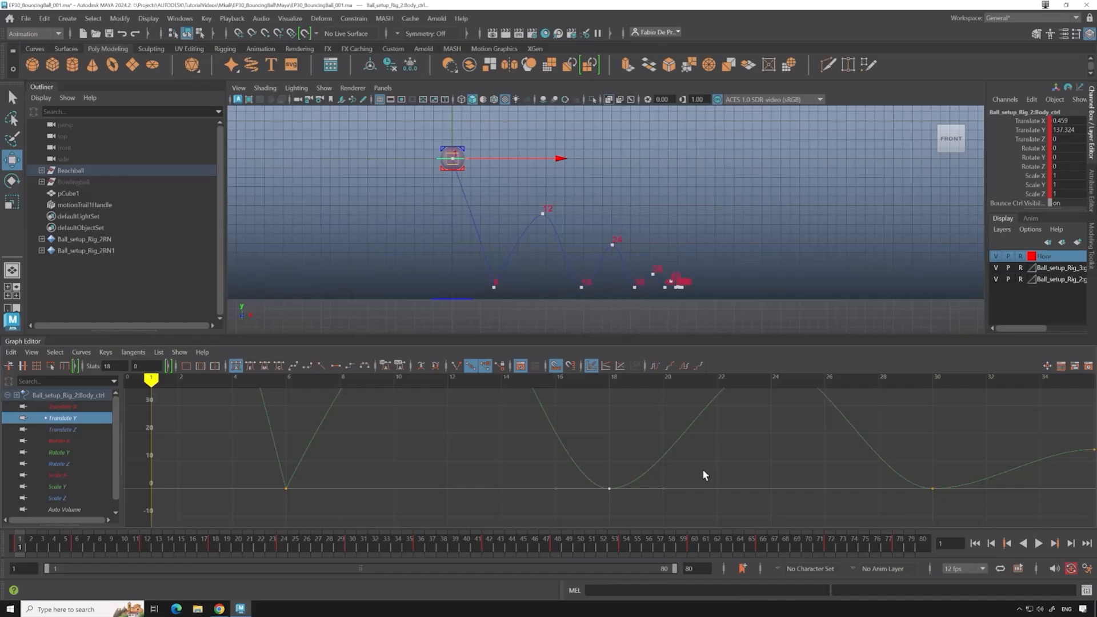
{"action": "left_click_drag", "start_coordinate": [673, 472], "coordinate": [649, 513]}
{"action": "middle_click_drag", "start_coordinate": [729, 490], "coordinate": [639, 483], "text": "shift"}
Shorten the tangent handles of the frame 30 and frame 42 contact keys horizontally into sharp contacts.
{"action": "middle_click_drag", "start_coordinate": [711, 481], "coordinate": [587, 480], "text": "alt"}
{"action": "middle_click_drag", "start_coordinate": [813, 508], "coordinate": [697, 464], "text": "alt"}
{"action": "middle_click_drag", "start_coordinate": [790, 490], "coordinate": [650, 487], "text": "shift"}
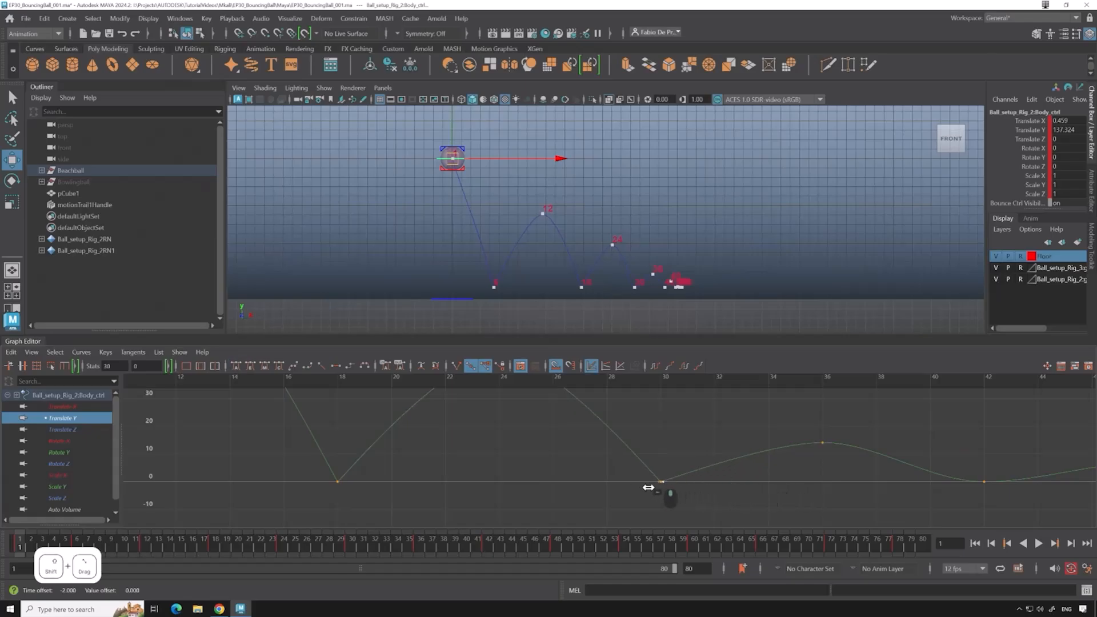
{"action": "middle_click_drag", "start_coordinate": [800, 489], "coordinate": [562, 479], "text": "alt"}
{"action": "left_click_drag", "start_coordinate": [708, 453], "coordinate": [791, 490]}
{"action": "middle_click_drag", "start_coordinate": [868, 486], "coordinate": [617, 484], "text": "shift"}
Shorten the tangent handles of the last contact keys at frames 54, 66 and 78 horizontally.
{"action": "middle_click_drag", "start_coordinate": [947, 485], "coordinate": [600, 475], "text": "alt"}
{"action": "left_click_drag", "start_coordinate": [685, 476], "coordinate": [762, 444]}
{"action": "middle_click_drag", "start_coordinate": [857, 477], "coordinate": [666, 474], "text": "shift"}
{"action": "middle_click_drag", "start_coordinate": [913, 477], "coordinate": [665, 479], "text": "alt"}
{"action": "left_click_drag", "start_coordinate": [771, 480], "coordinate": [827, 450]}
{"action": "middle_click_drag", "start_coordinate": [877, 480], "coordinate": [366, 475], "text": "shift"}
{"action": "left_click_drag", "start_coordinate": [801, 438], "coordinate": [947, 499]}
{"action": "middle_click_drag", "start_coordinate": [997, 486], "coordinate": [735, 465], "text": "shift"}
Examine the whole Translate Y curve, comparing the shape of the ground contacts with that of the bounce peaks.
{"action": "scroll", "coordinate": [705, 457], "scroll_direction": "down", "scroll_amount": 6}
{"action": "middle_click_drag", "start_coordinate": [392, 409], "coordinate": [817, 449], "text": "alt"}
{"action": "middle_click_drag", "start_coordinate": [896, 462], "coordinate": [849, 440], "text": "alt"}
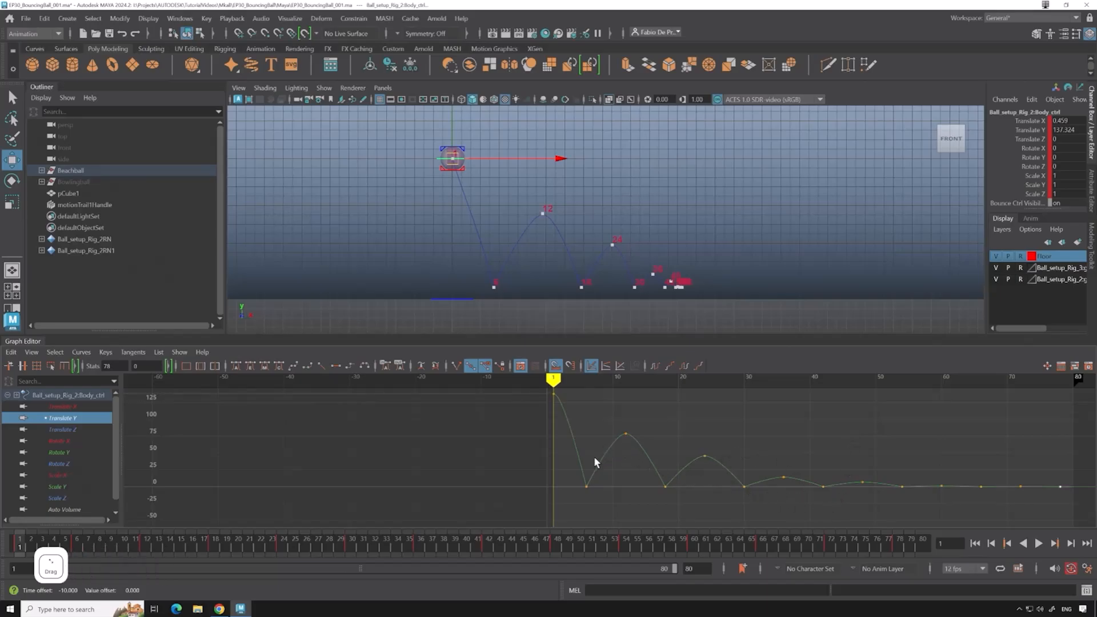
{"action": "scroll", "coordinate": [603, 474], "scroll_direction": "up", "scroll_amount": 5}
{"action": "middle_click_drag", "start_coordinate": [601, 474], "coordinate": [610, 439], "text": "alt"}
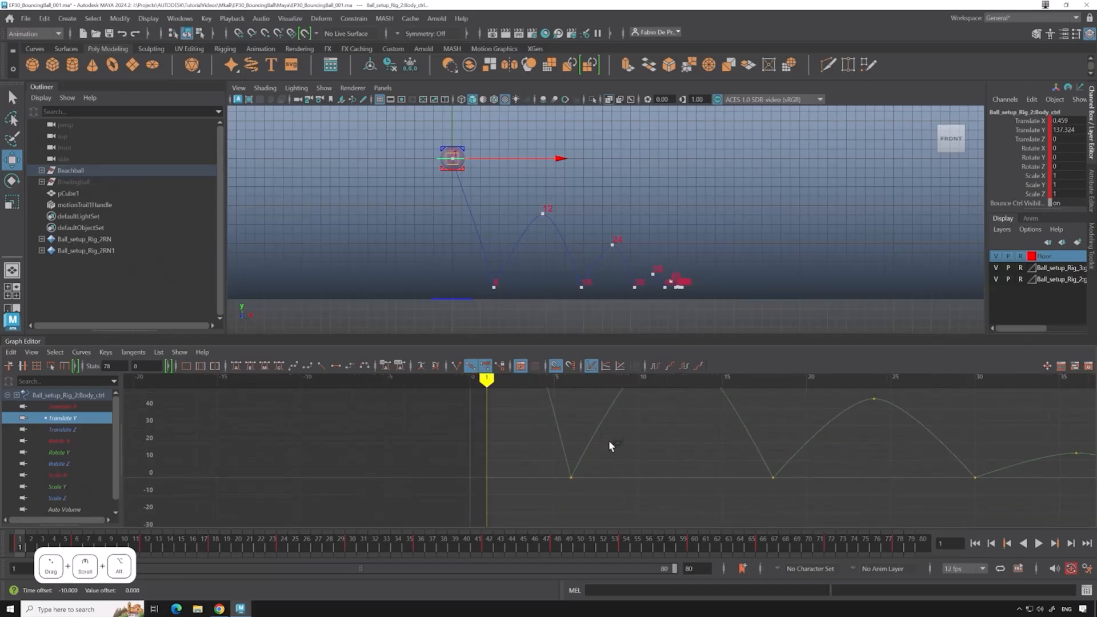
{"action": "middle_click_drag", "start_coordinate": [645, 400], "coordinate": [643, 523], "text": "alt"}
{"action": "scroll", "coordinate": [634, 491], "scroll_direction": "down", "scroll_amount": 8}
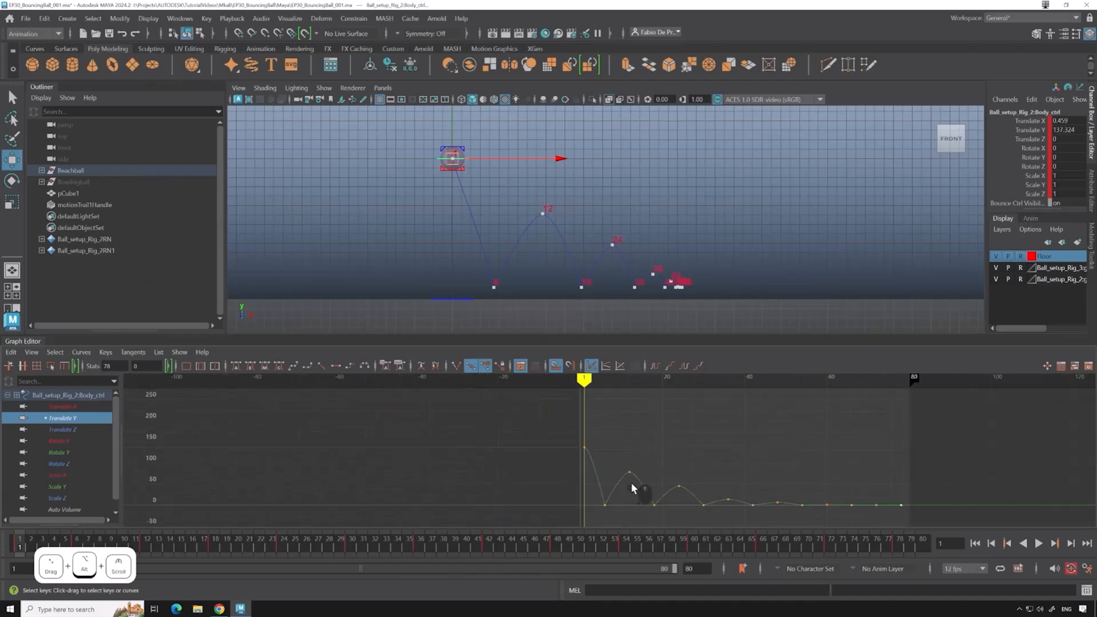
{"action": "scroll", "coordinate": [626, 442], "scroll_direction": "up", "scroll_amount": 8}
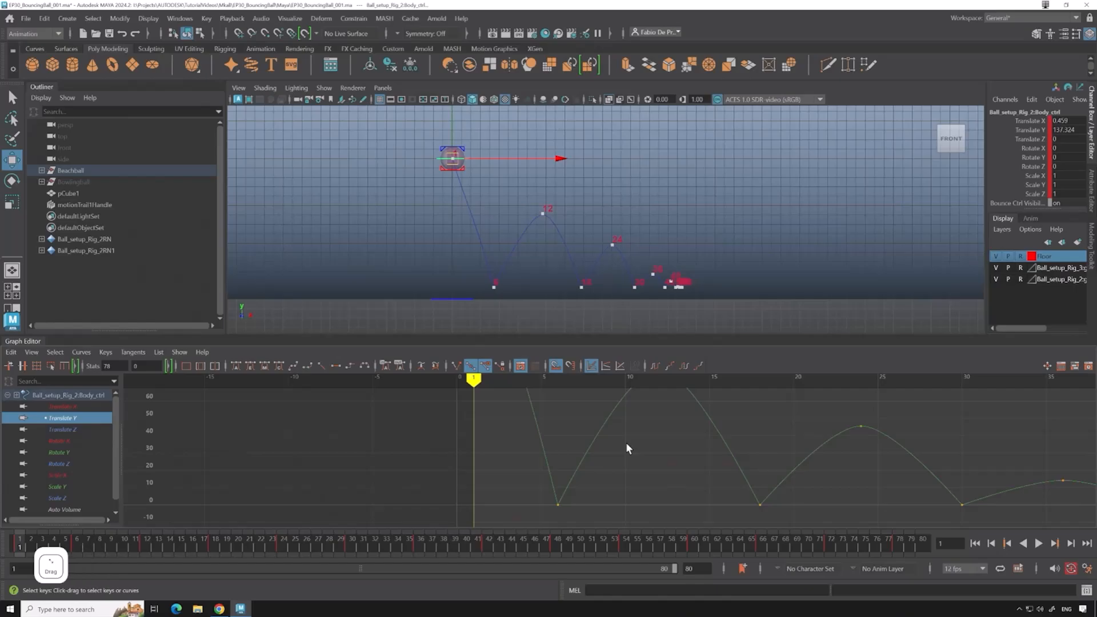
{"action": "scroll", "coordinate": [624, 448], "scroll_direction": "down", "scroll_amount": 8}
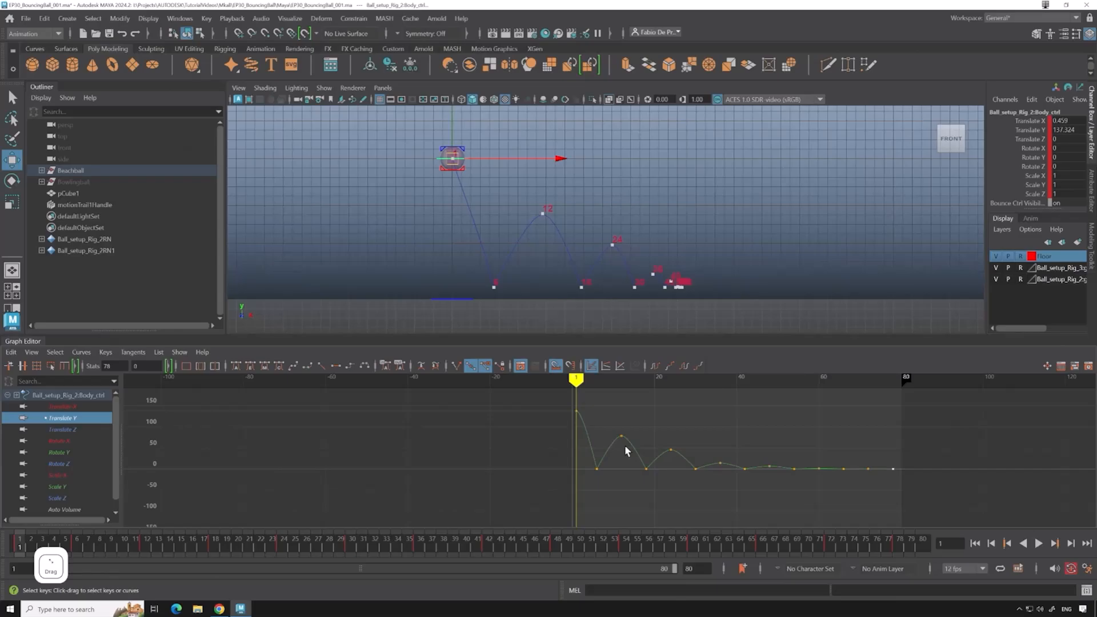
{"action": "scroll", "coordinate": [636, 417], "scroll_direction": "up", "scroll_amount": 5}
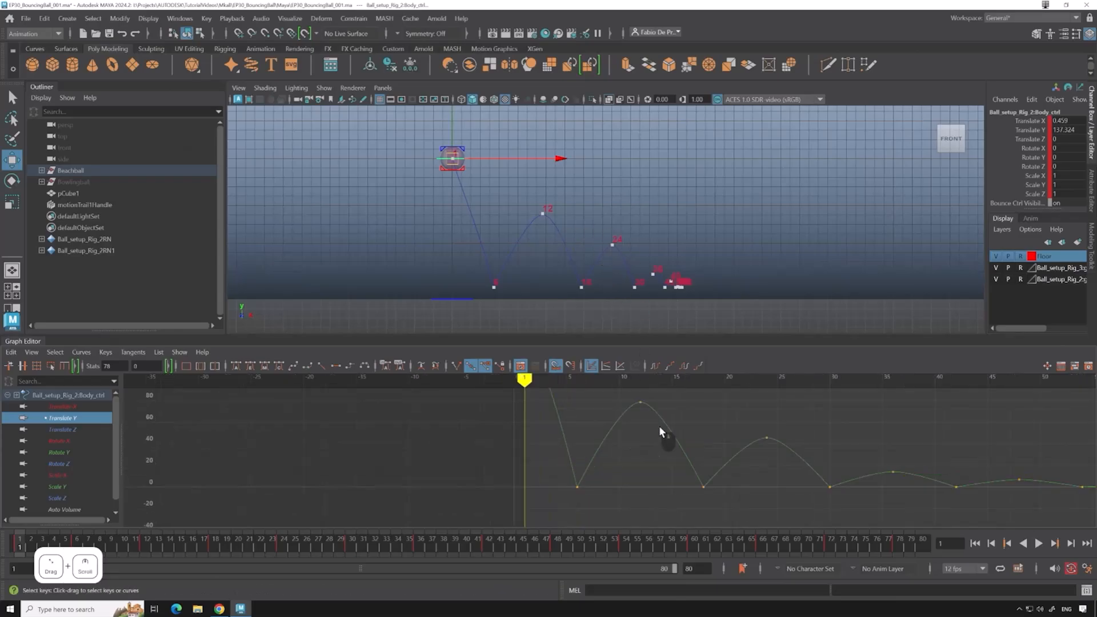
Move the current time to frame 12 and select the bounce-peak key there on the Translate Y curve.
{"action": "middle_click_drag", "start_coordinate": [660, 427], "coordinate": [693, 482], "text": "alt"}
{"action": "left_click_drag", "start_coordinate": [549, 384], "coordinate": [659, 388]}
{"action": "scroll", "coordinate": [636, 406], "scroll_direction": "up", "scroll_amount": 3}
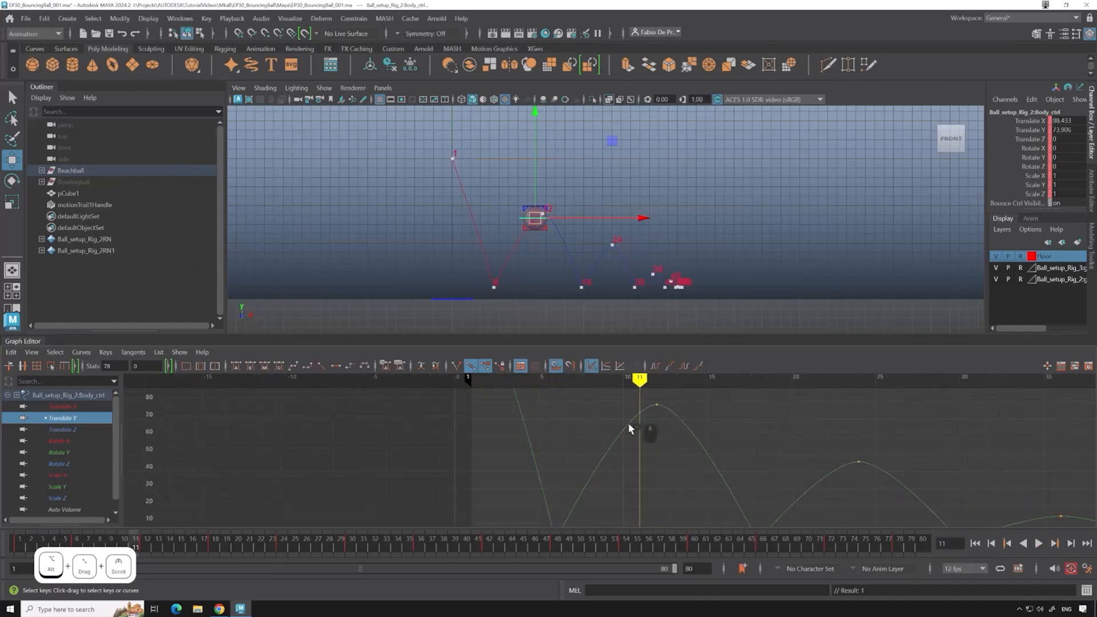
{"action": "left_click", "coordinate": [656, 404]}
{"action": "mouse_move", "coordinate": [657, 403]}
{"action": "right_mouse_down", "text": "alt"}
{"action": "mouse_move", "coordinate": [639, 455]}
{"action": "mouse_move", "coordinate": [662, 422]}
{"action": "right_mouse_up", "text": "alt"}
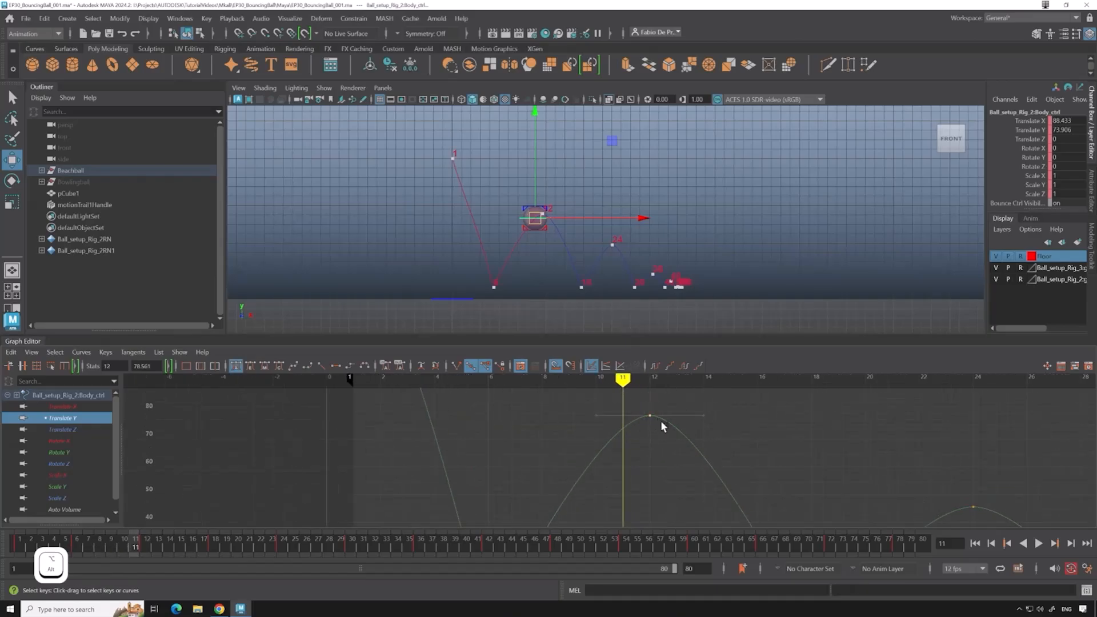
{"action": "left_click_drag", "start_coordinate": [653, 393], "coordinate": [654, 394]}
{"action": "middle_click_drag", "start_coordinate": [744, 445], "coordinate": [708, 498], "text": "alt"}
{"action": "scroll", "coordinate": [661, 436], "scroll_direction": "down", "scroll_amount": 5}
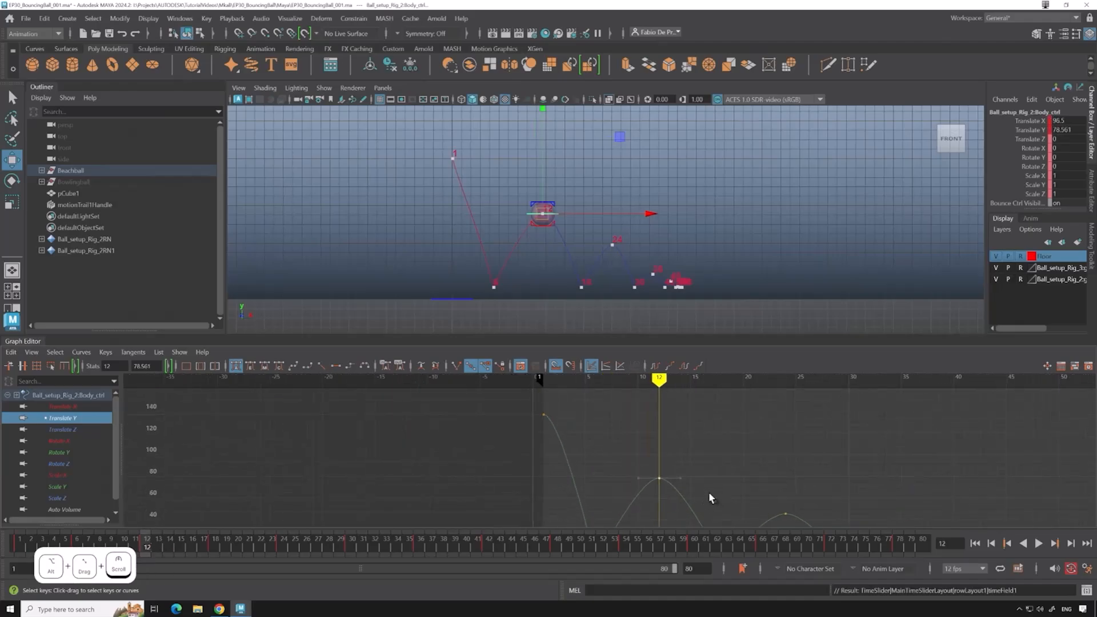
Select the Translate Y curve's starting key and bounce-peak keys up to frame 72, and lengthen their tangent handles horizontally to round the arcs.
{"action": "left_click_drag", "start_coordinate": [506, 399], "coordinate": [665, 481]}
{"action": "middle_click_drag", "start_coordinate": [745, 474], "coordinate": [675, 404], "text": "alt"}
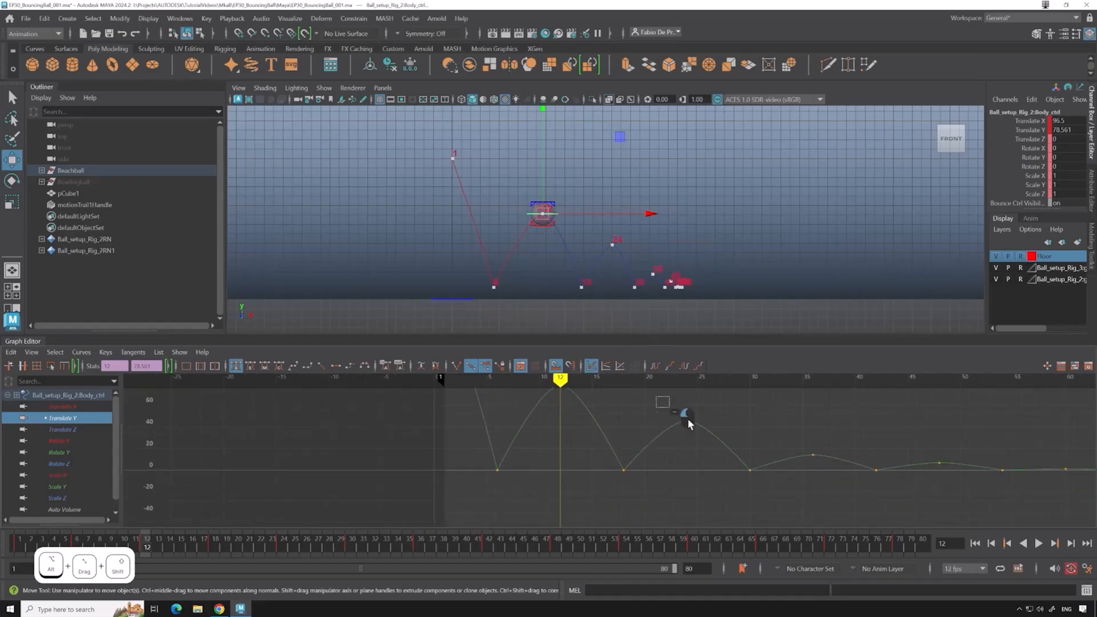
{"action": "middle_click_drag", "start_coordinate": [752, 433], "coordinate": [734, 448], "text": "alt"}
{"action": "middle_click_drag", "start_coordinate": [611, 420], "coordinate": [781, 506], "text": "alt"}
{"action": "middle_click_drag", "start_coordinate": [563, 442], "coordinate": [693, 472], "text": "alt"}
{"action": "left_click_drag", "start_coordinate": [596, 455], "coordinate": [553, 490], "text": "shift"}
{"action": "middle_click_drag", "start_coordinate": [695, 482], "coordinate": [656, 443], "text": "alt"}
{"action": "left_click_drag", "start_coordinate": [675, 456], "coordinate": [638, 495], "text": "shift"}
{"action": "middle_click_drag", "start_coordinate": [764, 506], "coordinate": [680, 452], "text": "alt"}
{"action": "left_click_drag", "start_coordinate": [699, 459], "coordinate": [680, 467], "text": "shift"}
{"action": "middle_click_drag", "start_coordinate": [750, 455], "coordinate": [606, 430], "text": "alt"}
{"action": "left_click_drag", "start_coordinate": [696, 429], "coordinate": [665, 452], "text": "shift"}
{"action": "left_click_drag", "start_coordinate": [829, 437], "coordinate": [809, 452], "text": "shift"}
{"action": "mouse_move", "coordinate": [566, 403]}
{"action": "middle_mouse_down", "text": "alt"}
{"action": "mouse_move", "coordinate": [729, 461]}
{"action": "mouse_move", "coordinate": [556, 411]}
{"action": "mouse_move", "coordinate": [581, 412]}
{"action": "middle_mouse_up", "text": "alt"}
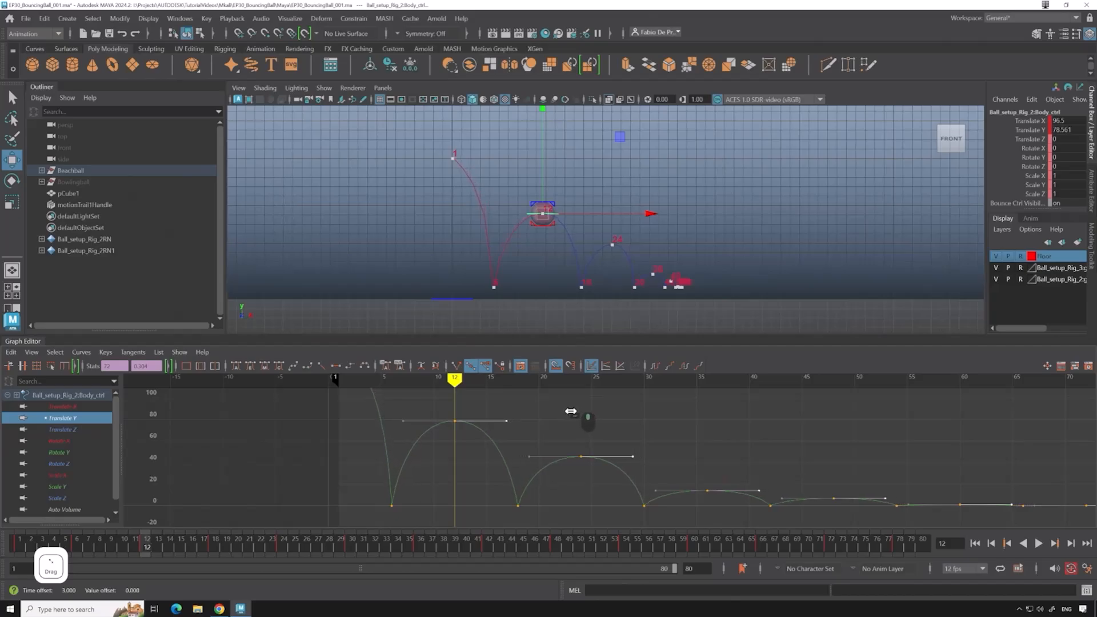
Lengthen the tangent handles of the selected Translate Y bounce-peak keys slightly further horizontally.
{"action": "middle_click_drag", "start_coordinate": [566, 411], "coordinate": [574, 411], "text": "shift"}
{"action": "middle_click_drag", "start_coordinate": [589, 418], "coordinate": [611, 440], "text": "alt"}
{"action": "scroll", "coordinate": [612, 440], "scroll_direction": "down", "scroll_amount": 5, "text": "alt"}
{"action": "scroll", "coordinate": [635, 446], "scroll_direction": "up", "scroll_amount": 5, "text": "alt"}
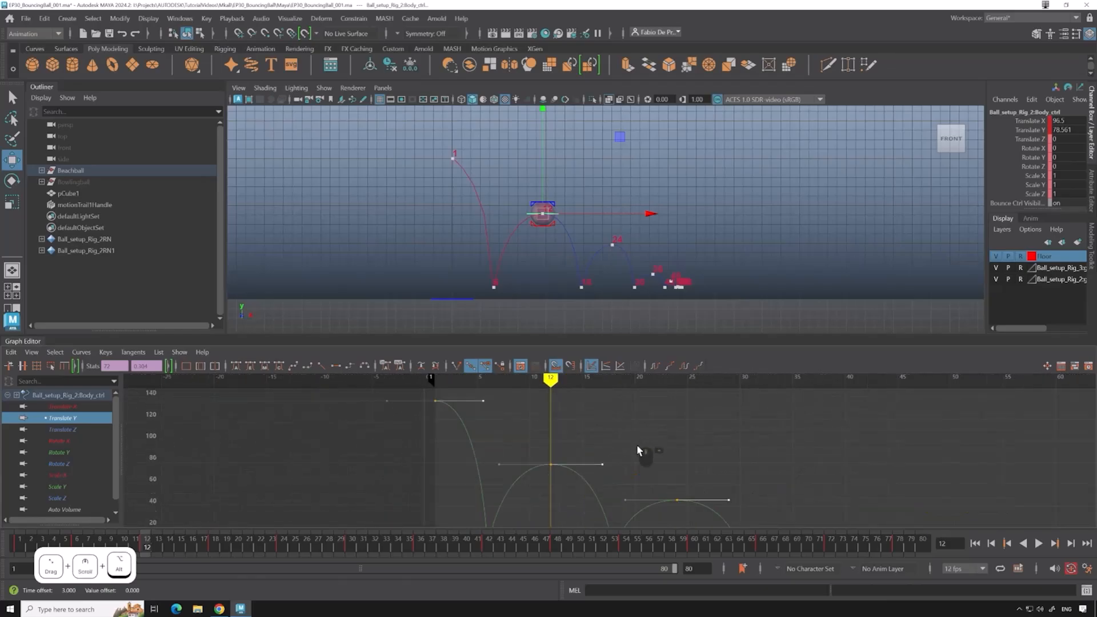
Return to frame 1 and play back the ball animation twice to check the bounce motion.
{"action": "left_click_drag", "start_coordinate": [181, 547], "coordinate": [19, 543]}
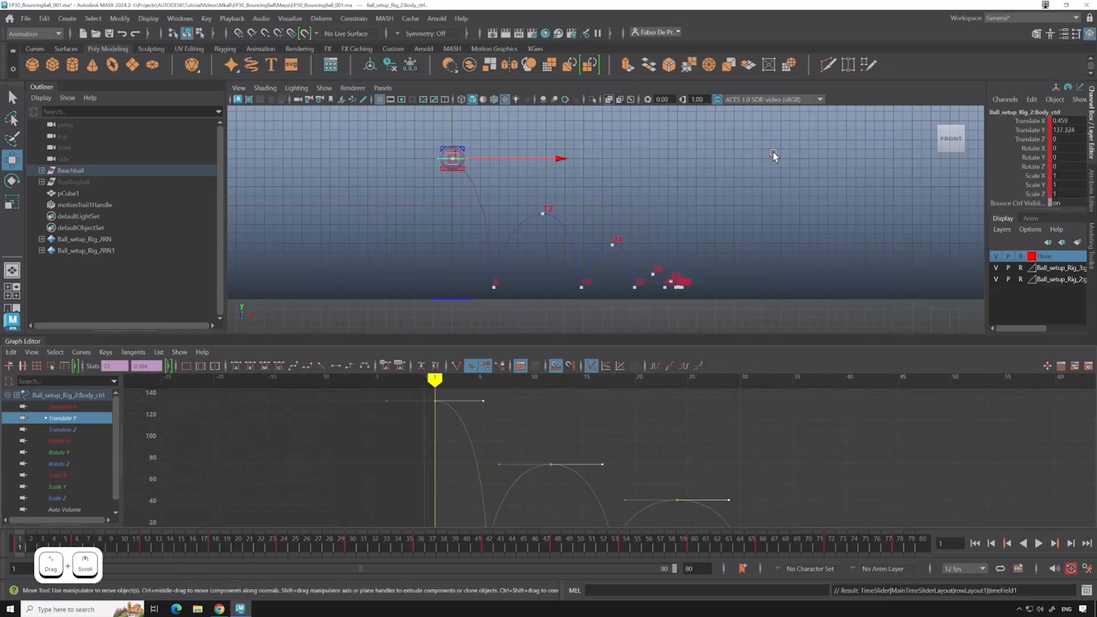
{"action": "key", "text": "alt+v"}
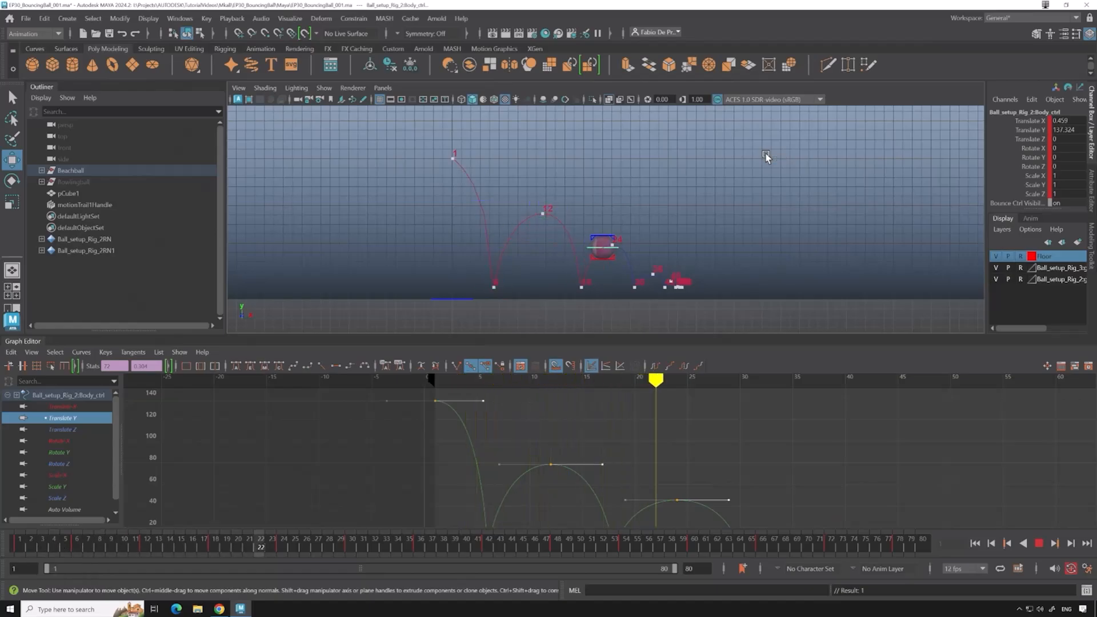
{"action": "key", "text": "alt+v"}
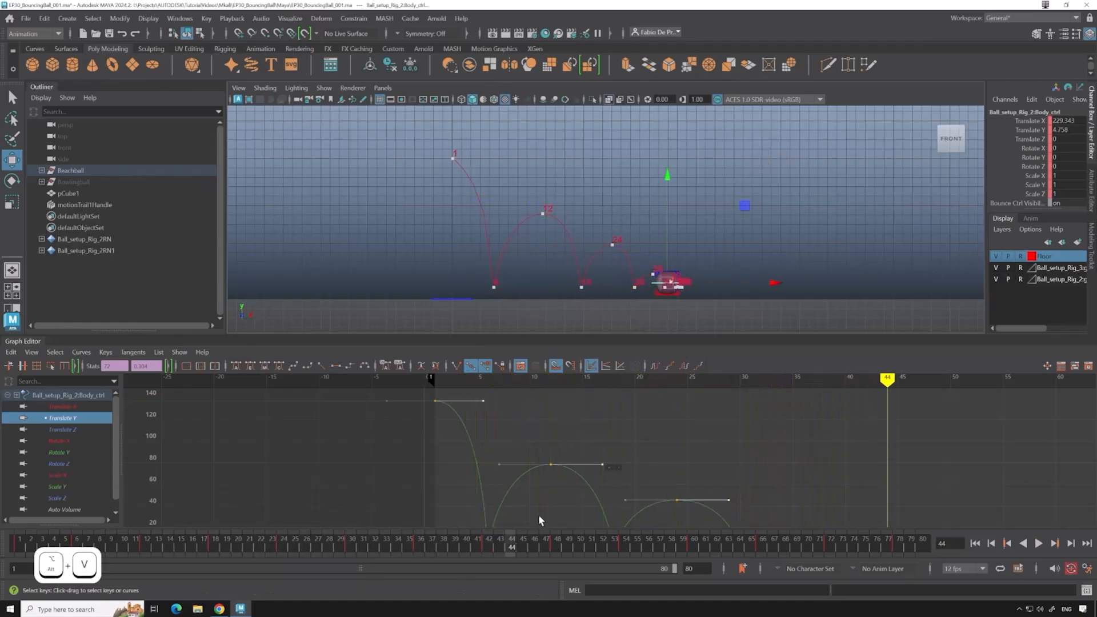
{"action": "key", "text": "alt+v"}
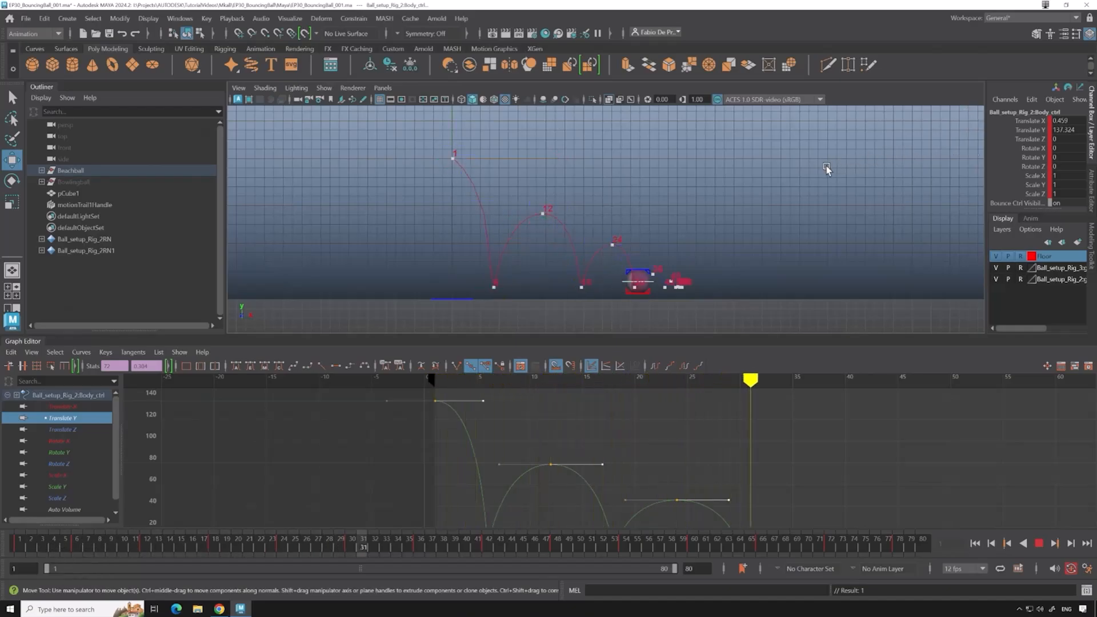
{"action": "key", "text": "alt+v"}
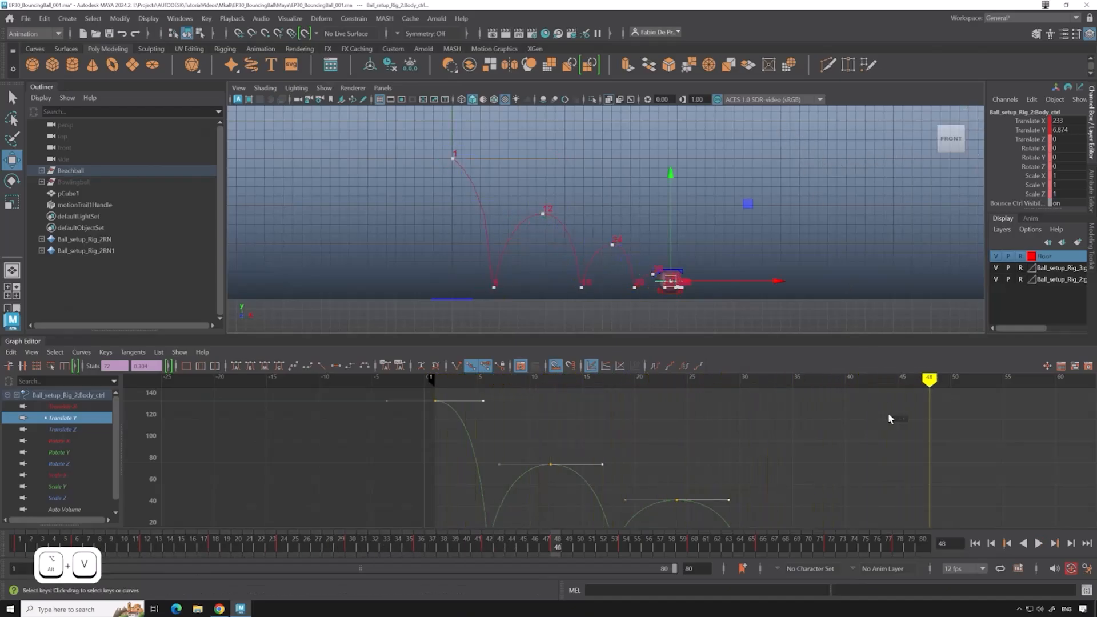
Save the scene.
{"action": "middle_click_drag", "start_coordinate": [722, 298], "coordinate": [817, 257], "text": "alt"}
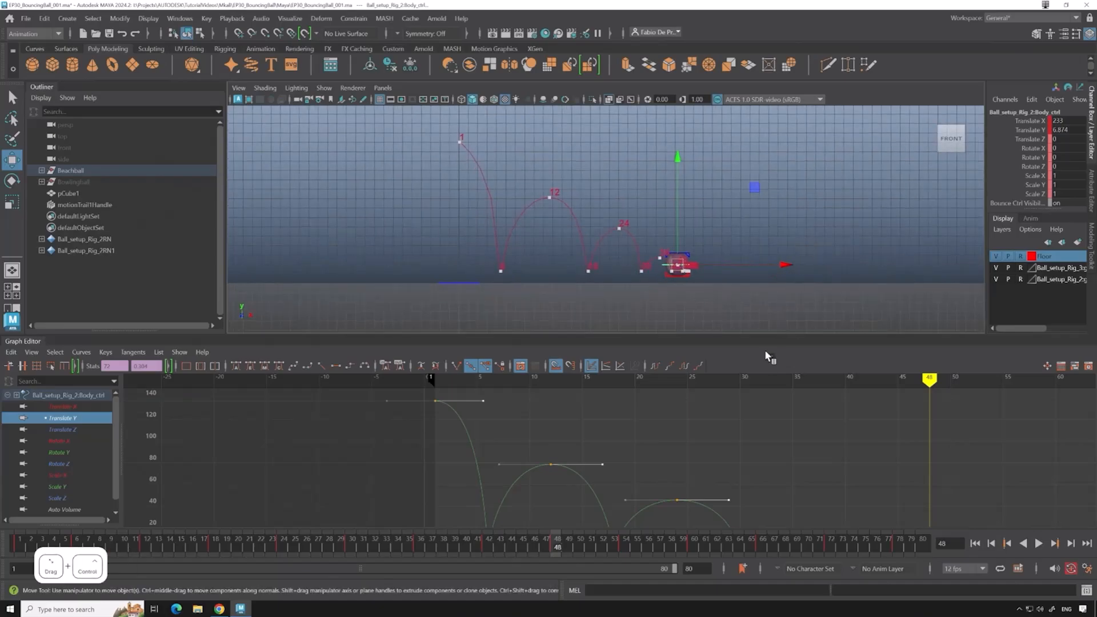
{"action": "key", "text": "ctrl+s"}
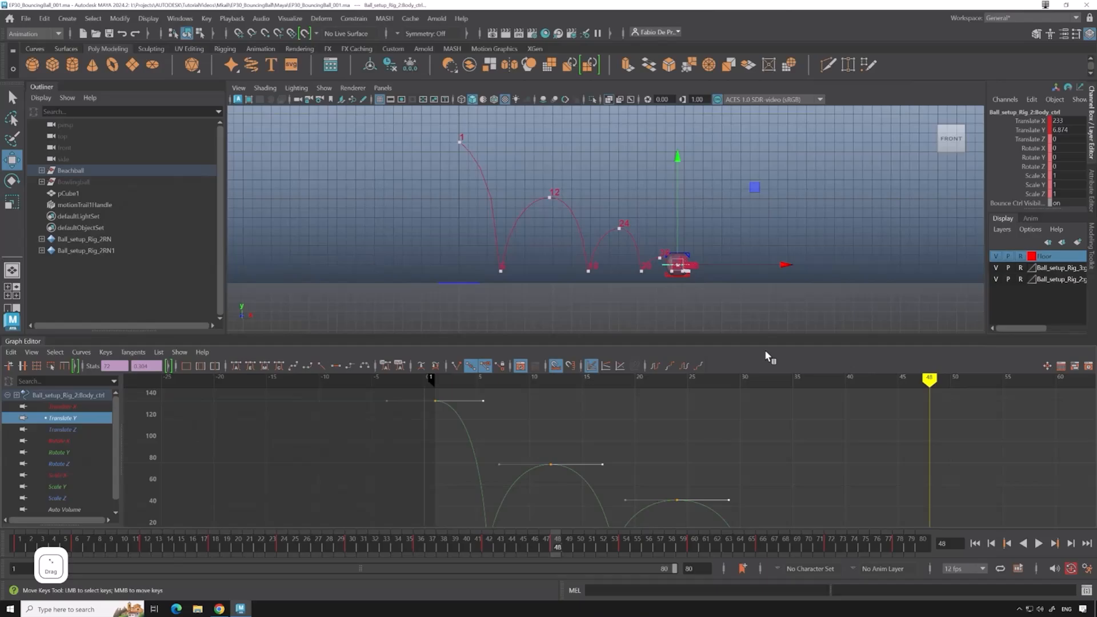
Examine the whole Translate Y curve, comparing the arc shapes of the first bounces with those of the smaller ones.
{"action": "scroll", "coordinate": [581, 465], "scroll_direction": "down", "scroll_amount": 3}
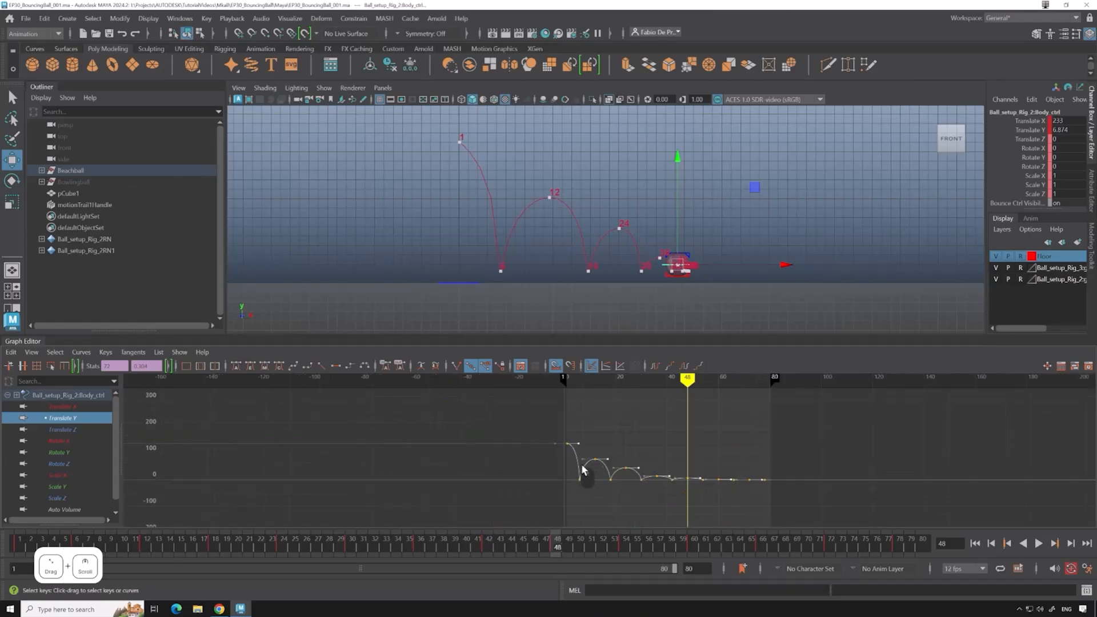
{"action": "middle_click_drag", "start_coordinate": [814, 476], "coordinate": [674, 429], "text": "alt"}
{"action": "scroll", "coordinate": [822, 486], "scroll_direction": "up", "scroll_amount": 8}
{"action": "middle_click_drag", "start_coordinate": [870, 500], "coordinate": [607, 449], "text": "alt"}
{"action": "scroll", "coordinate": [766, 436], "scroll_direction": "down", "scroll_amount": 5}
{"action": "middle_click_drag", "start_coordinate": [340, 442], "coordinate": [623, 549], "text": "alt"}
{"action": "middle_click_drag", "start_coordinate": [560, 523], "coordinate": [509, 476], "text": "alt"}
{"action": "scroll", "coordinate": [509, 476], "scroll_direction": "up", "scroll_amount": 5}
{"action": "middle_click_drag", "start_coordinate": [307, 442], "coordinate": [408, 438], "text": "alt"}
{"action": "scroll", "coordinate": [408, 437], "scroll_direction": "down", "scroll_amount": 3}
{"action": "mouse_move", "coordinate": [614, 467]}
{"action": "middle_mouse_down", "text": "alt"}
{"action": "mouse_move", "coordinate": [522, 424]}
{"action": "mouse_move", "coordinate": [569, 453]}
{"action": "mouse_move", "coordinate": [554, 445]}
{"action": "middle_mouse_up", "text": "alt"}
{"action": "mouse_move", "coordinate": [727, 467]}
{"action": "middle_mouse_down", "text": "alt"}
{"action": "mouse_move", "coordinate": [570, 408]}
{"action": "mouse_move", "coordinate": [665, 485]}
{"action": "middle_mouse_up", "text": "alt"}
{"action": "scroll", "coordinate": [662, 483], "scroll_direction": "down", "scroll_amount": 6}
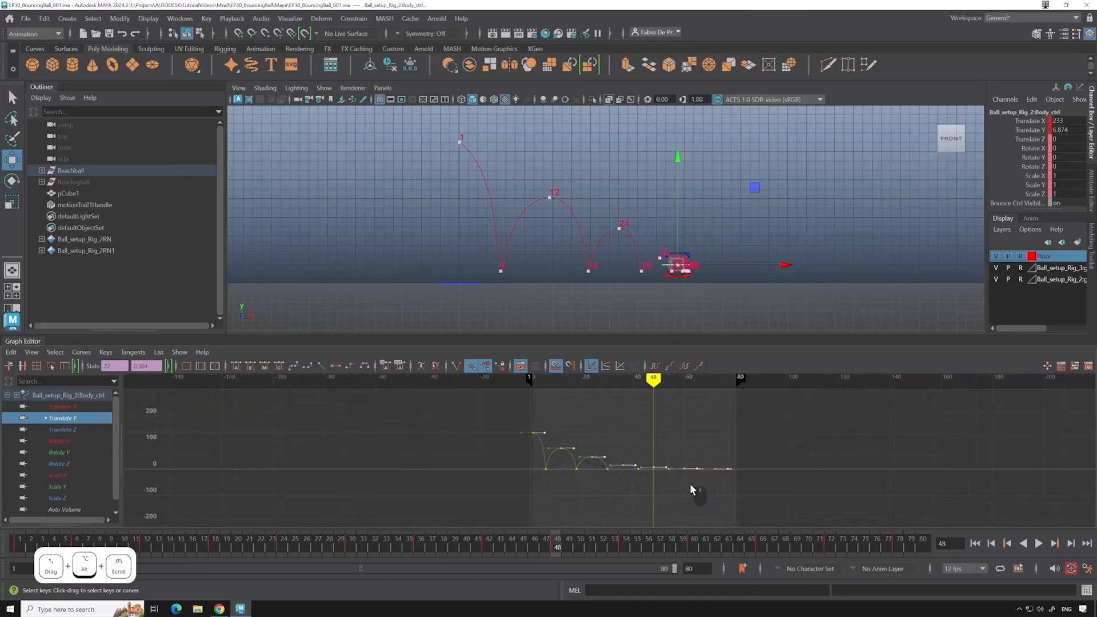
Shorten the tangent handles of the Translate Y bounce-peak keys at frames 36 and 48 horizontally.
{"action": "scroll", "coordinate": [697, 489], "scroll_direction": "up", "scroll_amount": 6}
{"action": "middle_click_drag", "start_coordinate": [752, 487], "coordinate": [712, 457], "text": "alt"}
{"action": "left_click", "coordinate": [709, 459]}
{"action": "left_click_drag", "start_coordinate": [683, 463], "coordinate": [641, 486]}
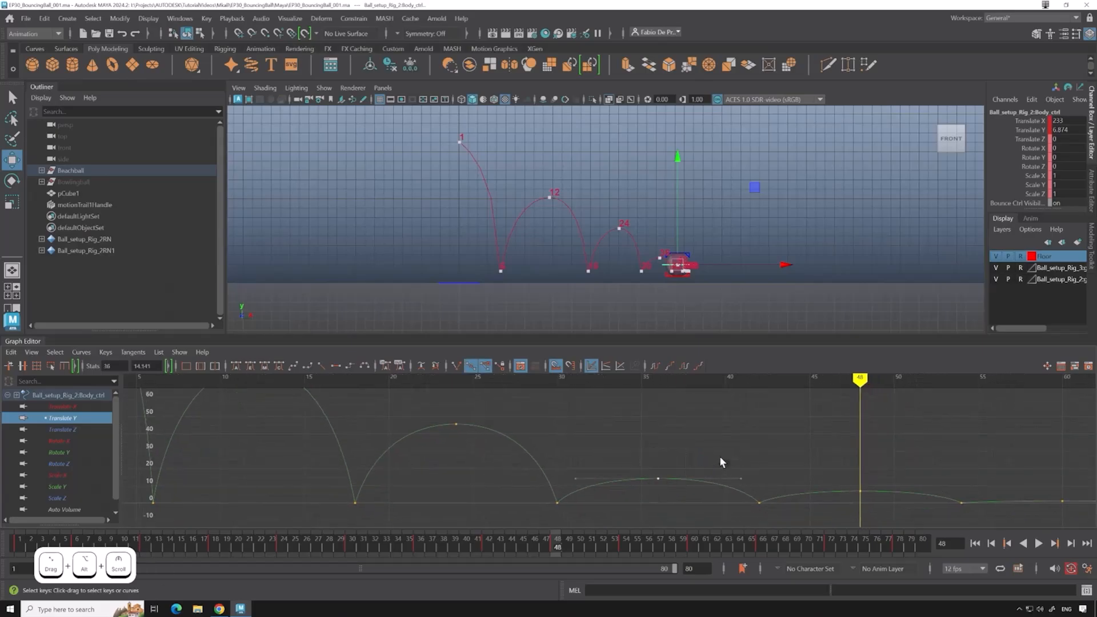
{"action": "middle_click_drag", "start_coordinate": [785, 485], "coordinate": [759, 485], "text": "shift"}
{"action": "middle_click_drag", "start_coordinate": [837, 487], "coordinate": [694, 467], "text": "alt"}
{"action": "left_click_drag", "start_coordinate": [685, 448], "coordinate": [731, 489]}
{"action": "middle_click_drag", "start_coordinate": [841, 484], "coordinate": [811, 483], "text": "shift"}
Shorten the tangent handles of the Translate Y bounce-peak keys at frames 60 and 72 horizontally.
{"action": "middle_click_drag", "start_coordinate": [875, 474], "coordinate": [712, 463], "text": "alt"}
{"action": "left_click", "coordinate": [790, 455]}
{"action": "left_click_drag", "start_coordinate": [791, 455], "coordinate": [734, 485]}
{"action": "middle_click_drag", "start_coordinate": [861, 482], "coordinate": [829, 484], "text": "shift"}
{"action": "middle_click_drag", "start_coordinate": [909, 481], "coordinate": [740, 478], "text": "alt"}
{"action": "left_click_drag", "start_coordinate": [780, 454], "coordinate": [833, 482]}
{"action": "middle_click_drag", "start_coordinate": [879, 481], "coordinate": [840, 483], "text": "shift"}
{"action": "scroll", "coordinate": [817, 484], "scroll_direction": "down", "scroll_amount": 6}
{"action": "scroll", "coordinate": [708, 465], "scroll_direction": "up", "scroll_amount": 4}
{"action": "middle_click_drag", "start_coordinate": [653, 452], "coordinate": [839, 436], "text": "alt"}
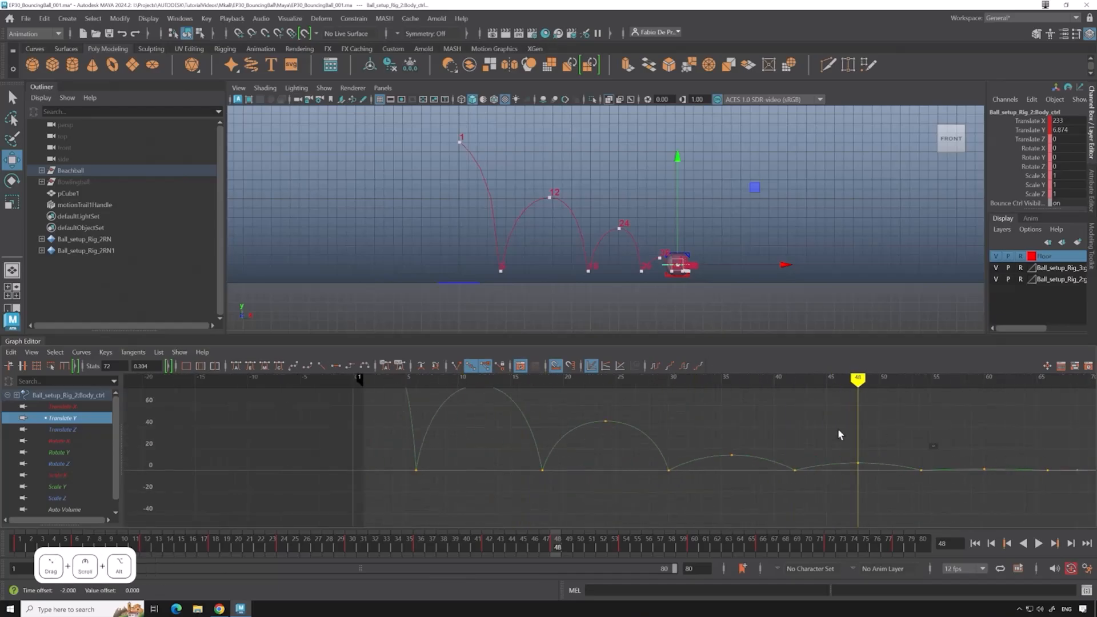
Isolate the Translate X curve and make the outgoing tangent of its frame 1 key linear.
{"action": "left_click", "coordinate": [67, 406]}
{"action": "scroll", "coordinate": [618, 458], "scroll_direction": "down", "scroll_amount": 3}
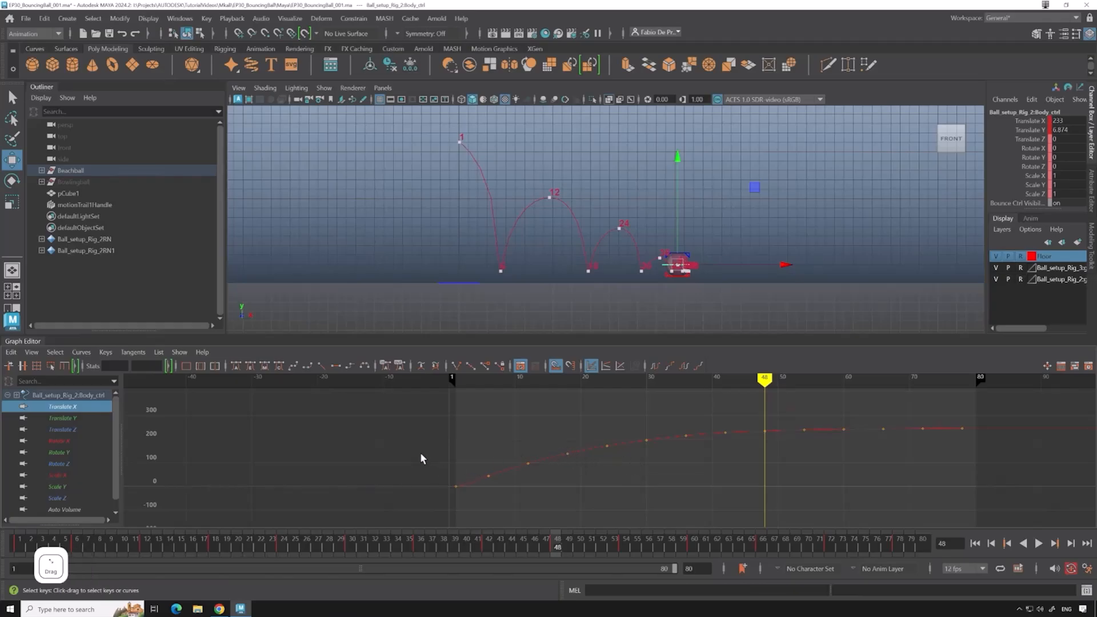
{"action": "left_click_drag", "start_coordinate": [423, 439], "coordinate": [479, 521]}
{"action": "middle_click_drag", "start_coordinate": [530, 479], "coordinate": [603, 463], "text": "alt"}
{"action": "scroll", "coordinate": [603, 462], "scroll_direction": "up", "scroll_amount": 5}
{"action": "middle_click_drag", "start_coordinate": [484, 467], "coordinate": [646, 423], "text": "alt"}
{"action": "scroll", "coordinate": [588, 449], "scroll_direction": "up", "scroll_amount": 7}
{"action": "middle_click_drag", "start_coordinate": [589, 449], "coordinate": [656, 490], "text": "alt"}
{"action": "scroll", "coordinate": [625, 451], "scroll_direction": "down", "scroll_amount": 4}
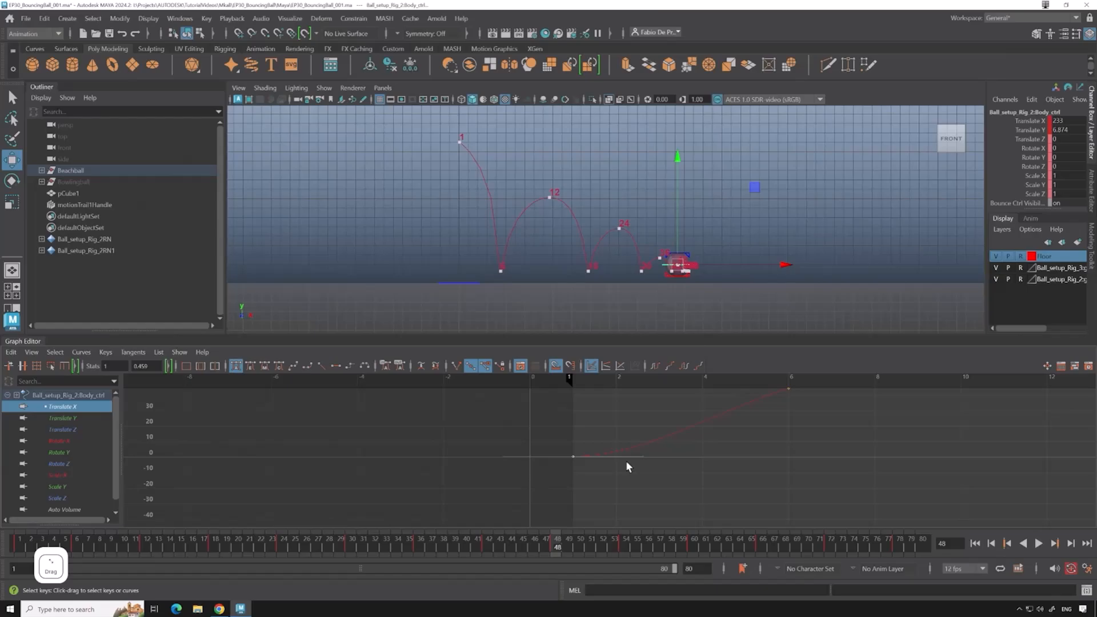
{"action": "left_click_drag", "start_coordinate": [602, 456], "coordinate": [662, 487]}
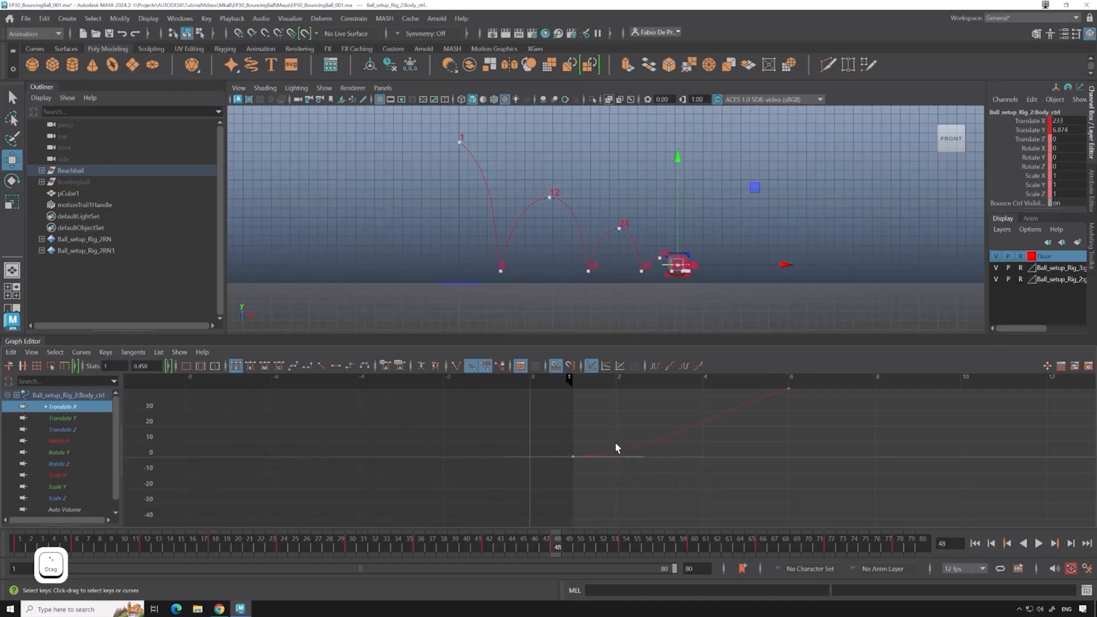
{"action": "scroll", "coordinate": [667, 474], "scroll_direction": "up", "scroll_amount": 3}
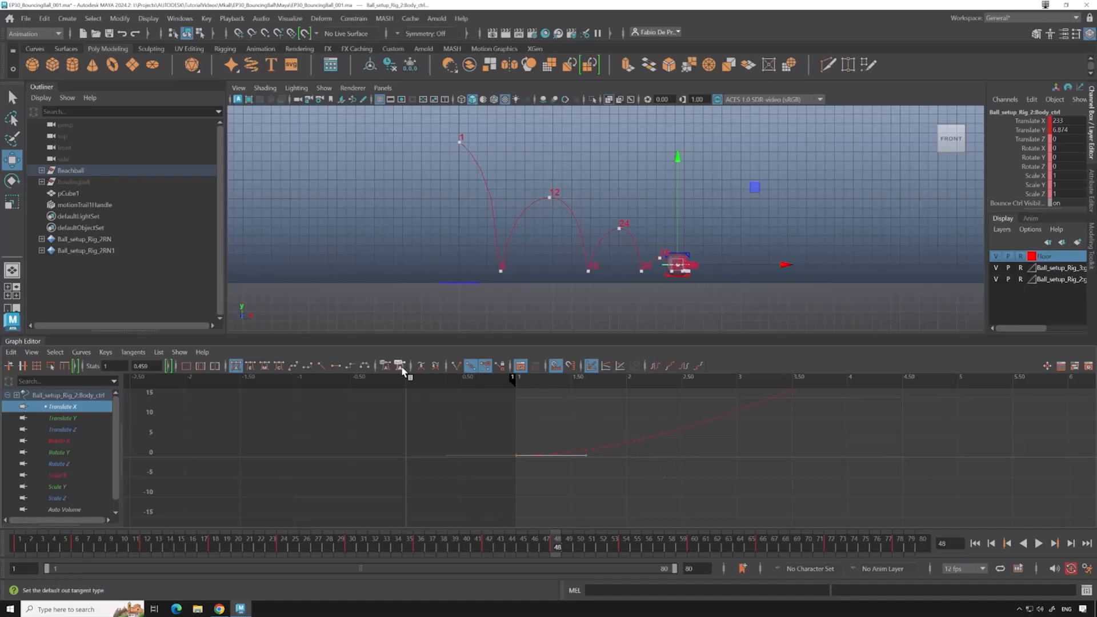
{"action": "left_click", "coordinate": [322, 364]}
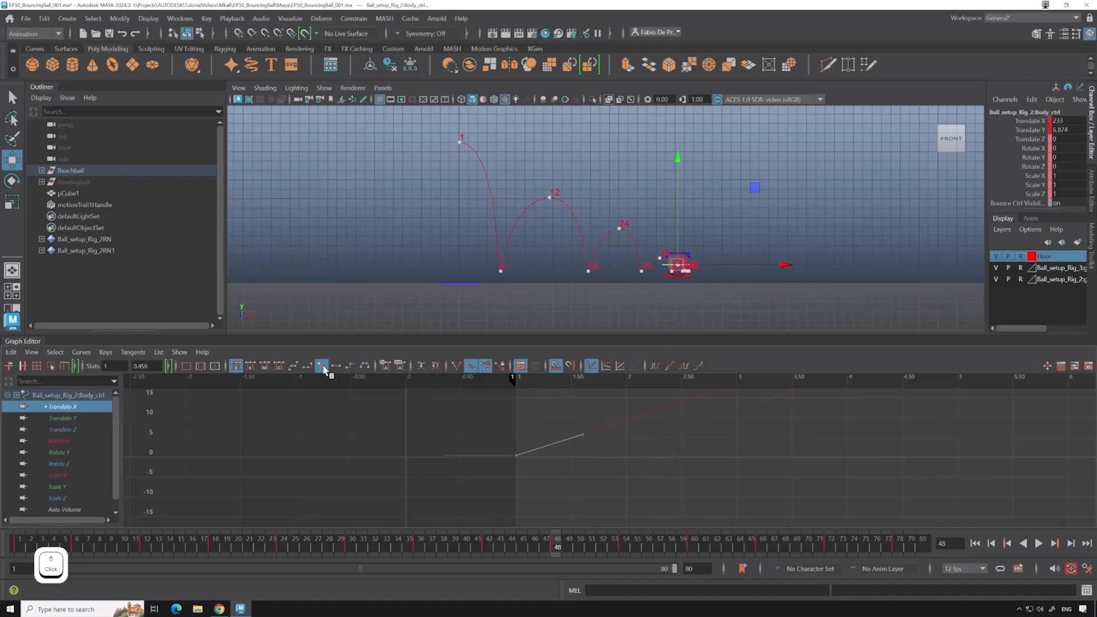
Examine the whole Translate X curve from frame 1 to frame 78, checking how smoothly the forward motion slows down.
{"action": "scroll", "coordinate": [725, 460], "scroll_direction": "down", "scroll_amount": 4}
{"action": "scroll", "coordinate": [729, 454], "scroll_direction": "down", "scroll_amount": 5}
{"action": "middle_click_drag", "start_coordinate": [791, 454], "coordinate": [529, 474], "text": "alt"}
{"action": "left_click_drag", "start_coordinate": [829, 409], "coordinate": [382, 483]}
{"action": "left_click", "coordinate": [402, 476]}
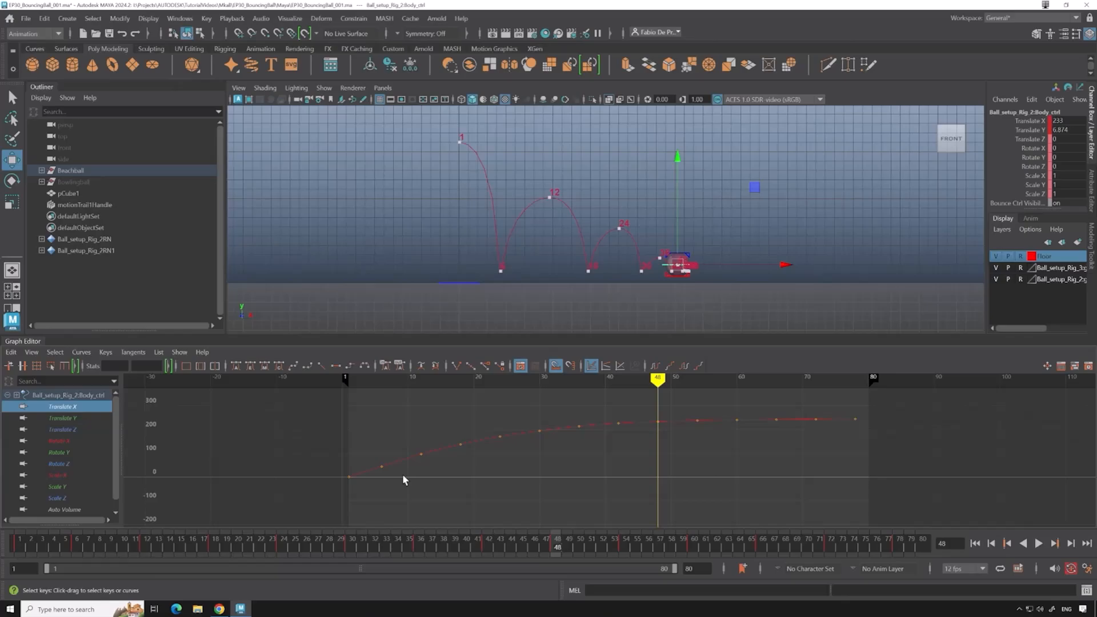
{"action": "scroll", "coordinate": [454, 471], "scroll_direction": "up", "scroll_amount": 6}
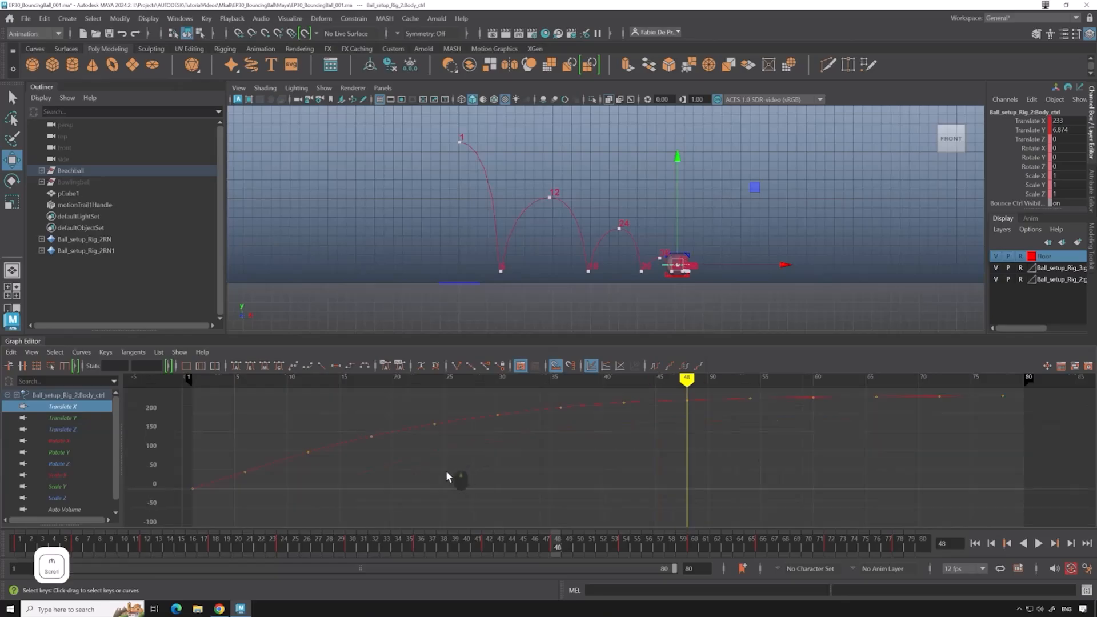
{"action": "middle_click_drag", "start_coordinate": [611, 465], "coordinate": [490, 469], "text": "alt"}
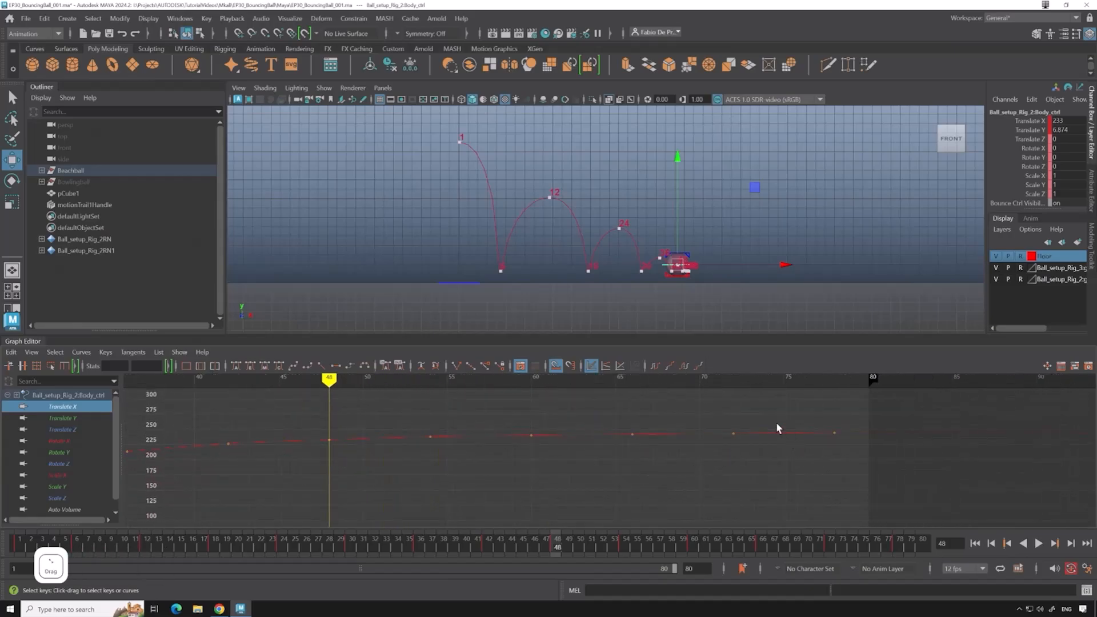
{"action": "scroll", "coordinate": [776, 418], "scroll_direction": "down", "scroll_amount": 6}
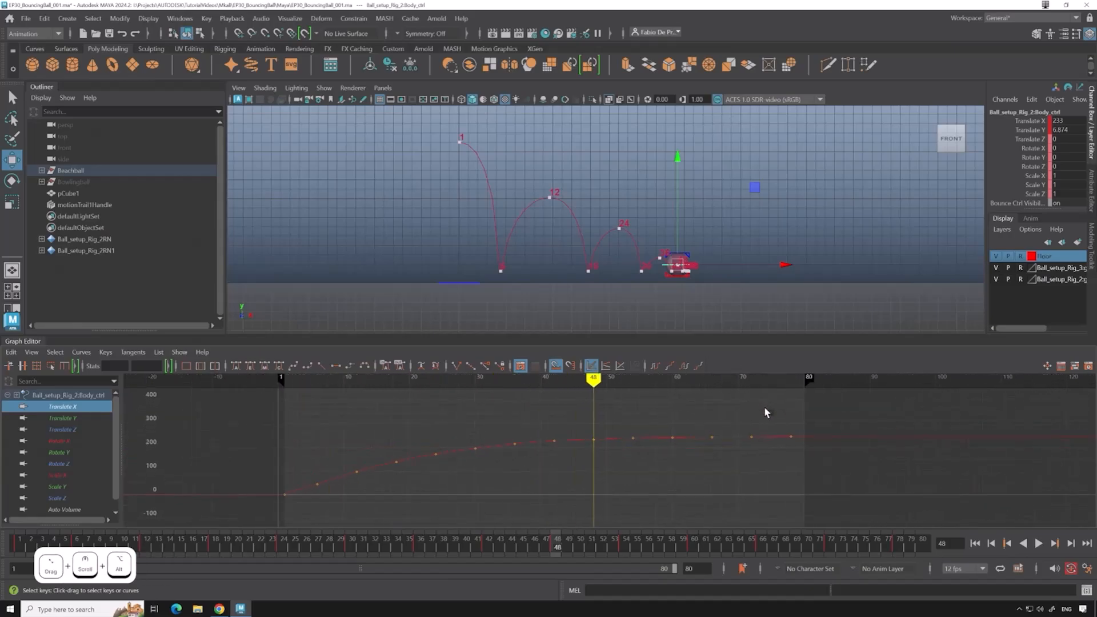
{"action": "left_click_drag", "start_coordinate": [766, 413], "coordinate": [311, 502]}
{"action": "scroll", "coordinate": [550, 466], "scroll_direction": "up", "scroll_amount": 3}
{"action": "middle_click_drag", "start_coordinate": [606, 465], "coordinate": [688, 461], "text": "alt"}
{"action": "left_click", "coordinate": [651, 462]}
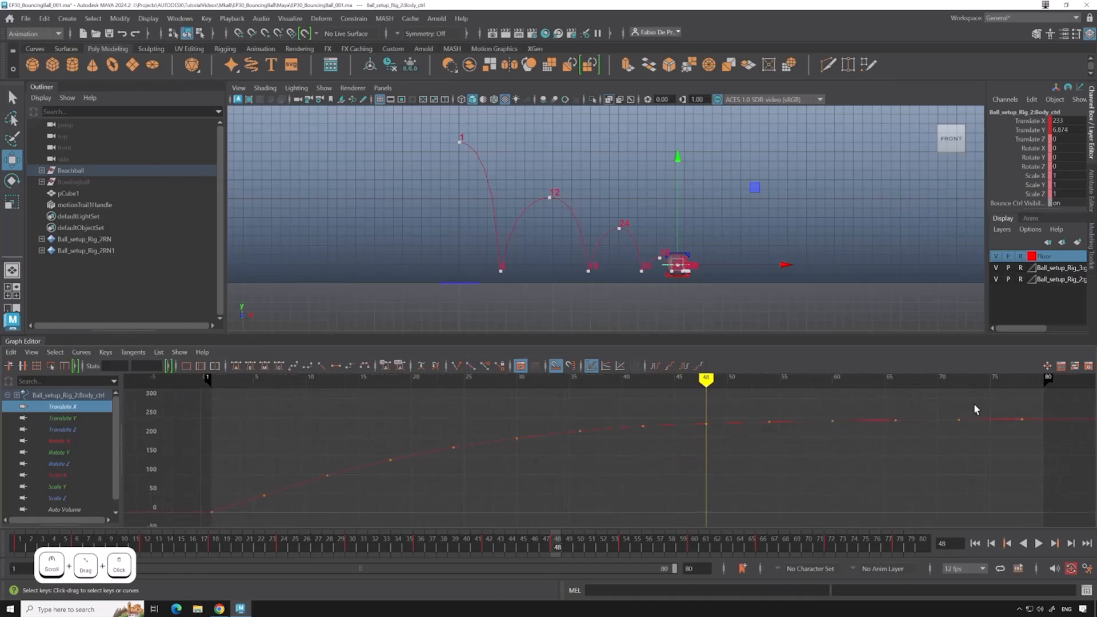
{"action": "left_click_drag", "start_coordinate": [986, 403], "coordinate": [257, 512]}
{"action": "left_click", "coordinate": [344, 488]}
{"action": "scroll", "coordinate": [531, 491], "scroll_direction": "down", "scroll_amount": 3}
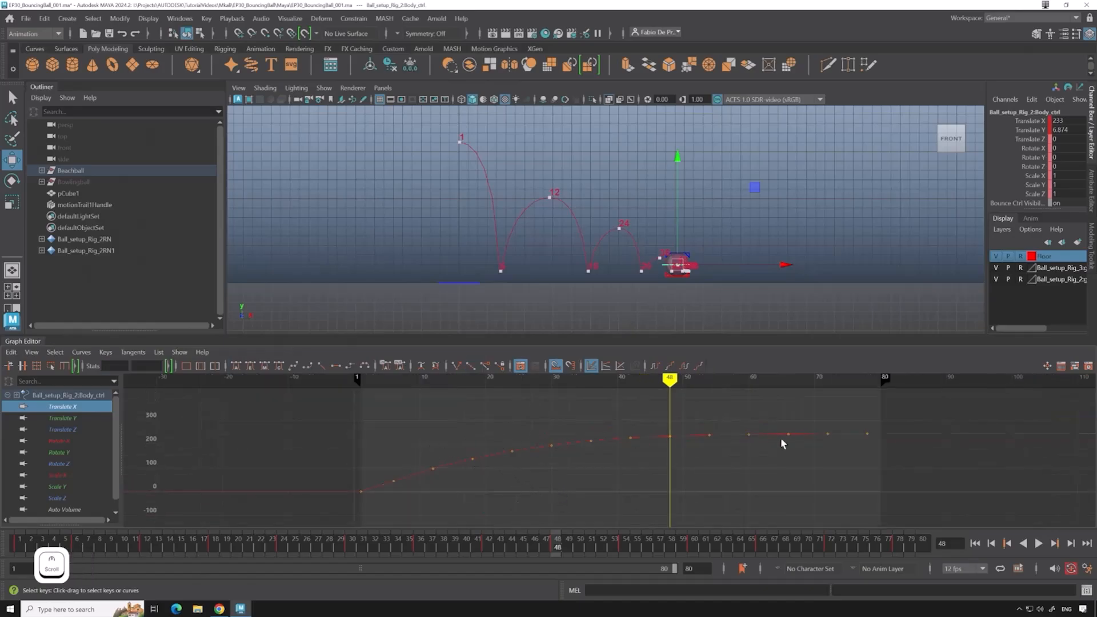
Select the whole Translate X curve and store a buffer curve snapshot of it.
{"action": "left_click_drag", "start_coordinate": [839, 421], "coordinate": [523, 425]}
{"action": "scroll", "coordinate": [549, 441], "scroll_direction": "up", "scroll_amount": 2}
{"action": "mouse_move", "coordinate": [541, 468]}
{"action": "left_mouse_down"}
{"action": "mouse_move", "coordinate": [551, 423]}
{"action": "mouse_move", "coordinate": [555, 457]}
{"action": "left_mouse_up"}
{"action": "left_click", "coordinate": [553, 453]}
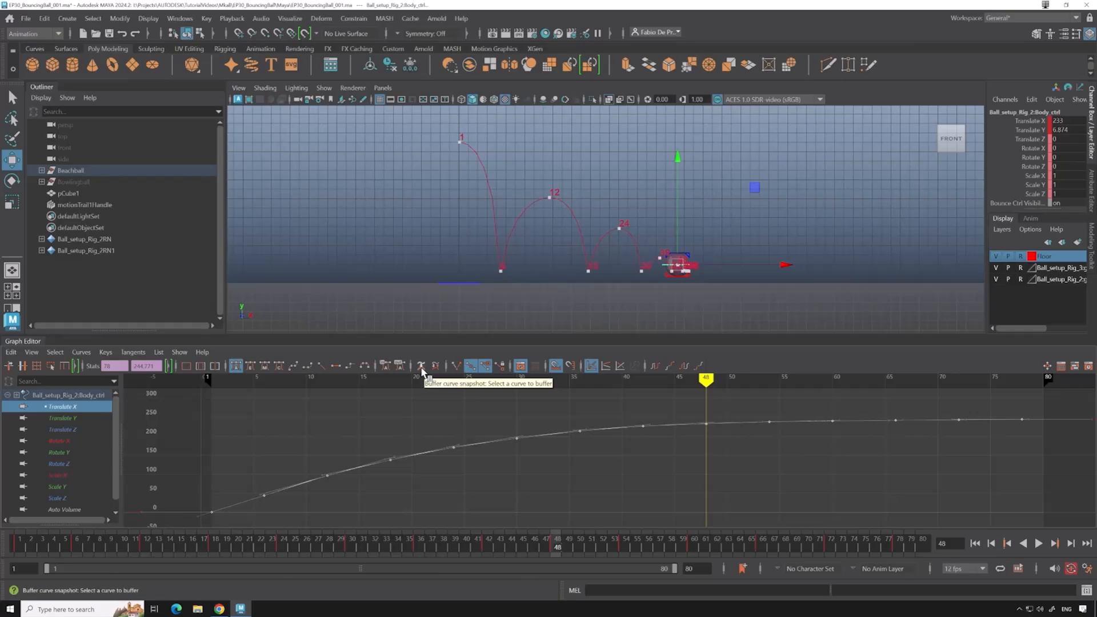
{"action": "left_click", "coordinate": [422, 366]}
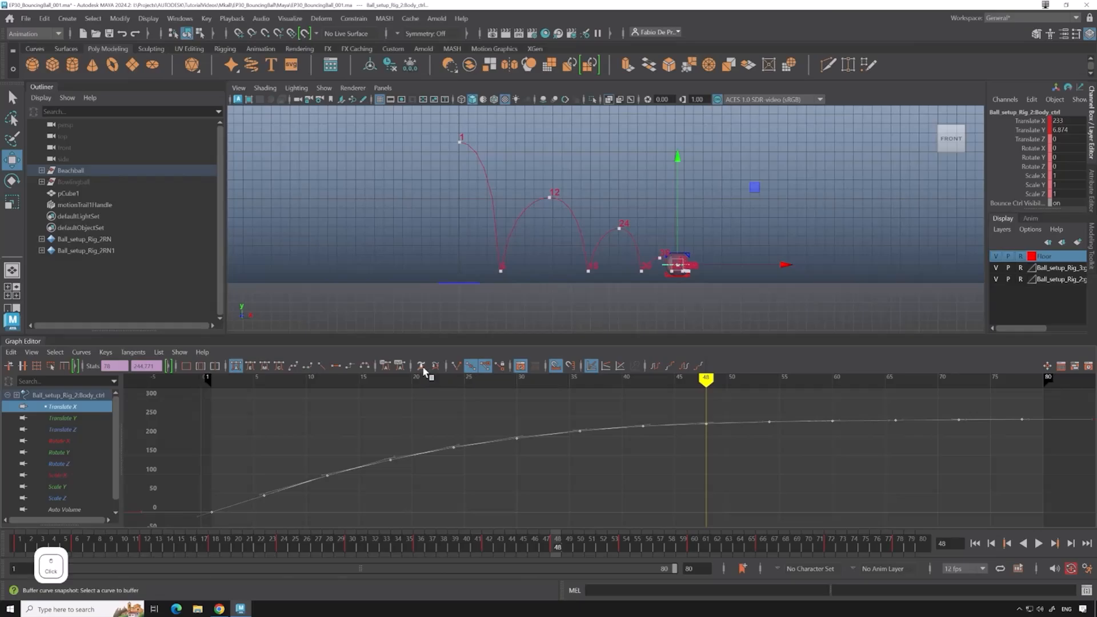
{"action": "left_click", "coordinate": [481, 410]}
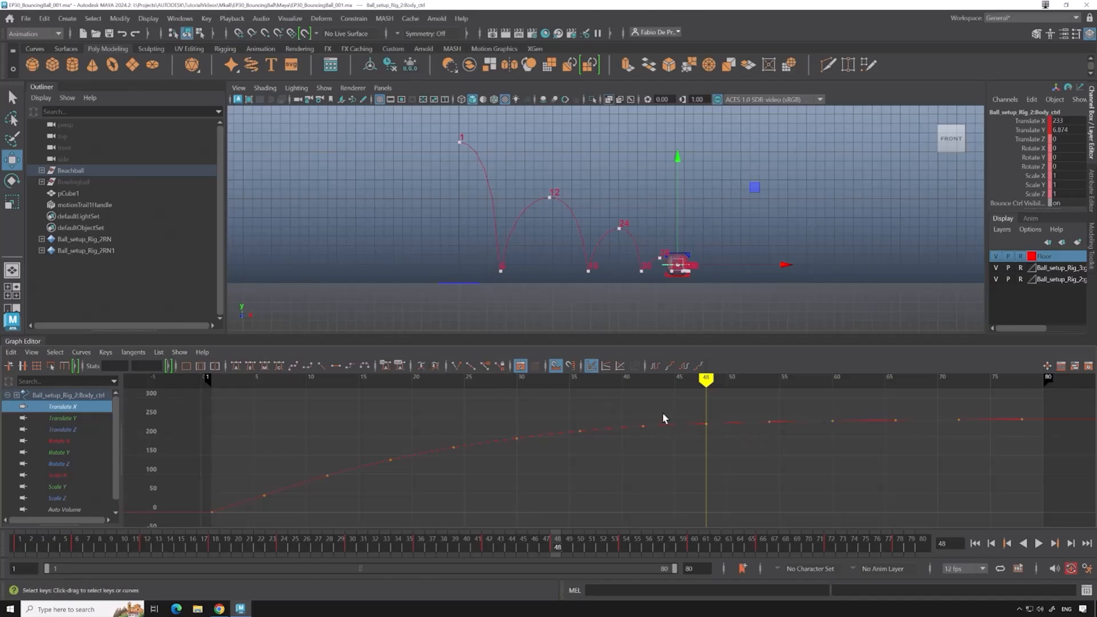
Lower the Translate X key at frame 48 to about 120 to compare the curve with its buffer snapshot.
{"action": "left_click_drag", "start_coordinate": [661, 412], "coordinate": [738, 431]}
{"action": "middle_click_drag", "start_coordinate": [739, 431], "coordinate": [739, 479]}
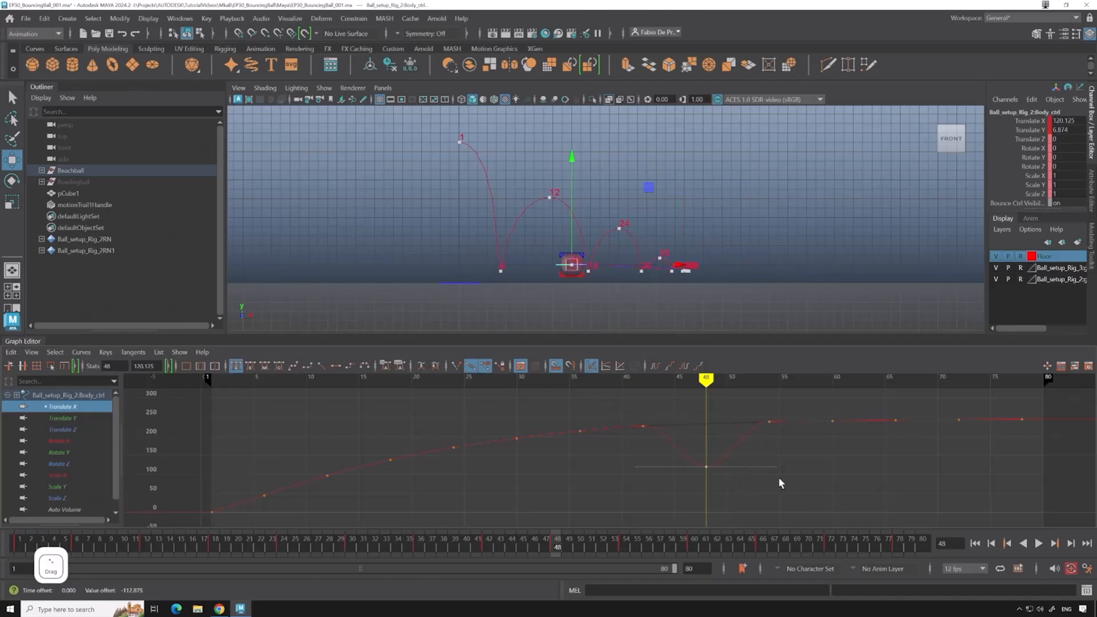
{"action": "scroll", "coordinate": [772, 478], "scroll_direction": "up", "scroll_amount": 3}
{"action": "middle_click_drag", "start_coordinate": [761, 409], "coordinate": [631, 432], "text": "alt"}
{"action": "scroll", "coordinate": [577, 408], "scroll_direction": "up", "scroll_amount": 3}
{"action": "key", "text": "f"}
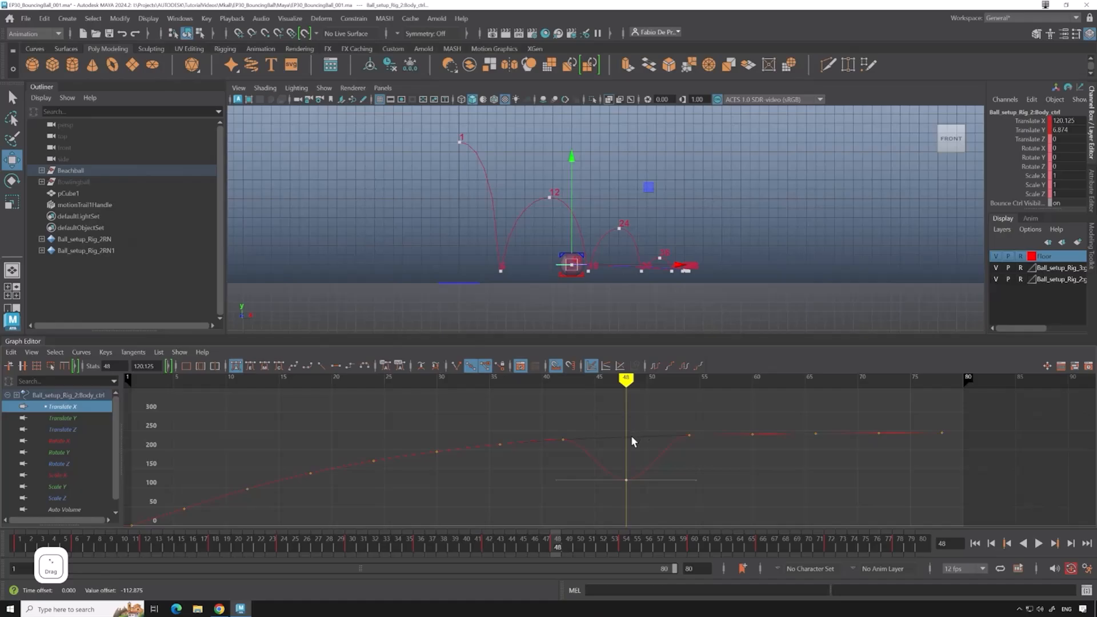
Swap the Translate X curve with its buffer snapshot, and swap it back again.
{"action": "left_click", "coordinate": [435, 366]}
{"action": "left_click_drag", "start_coordinate": [633, 418], "coordinate": [684, 475]}
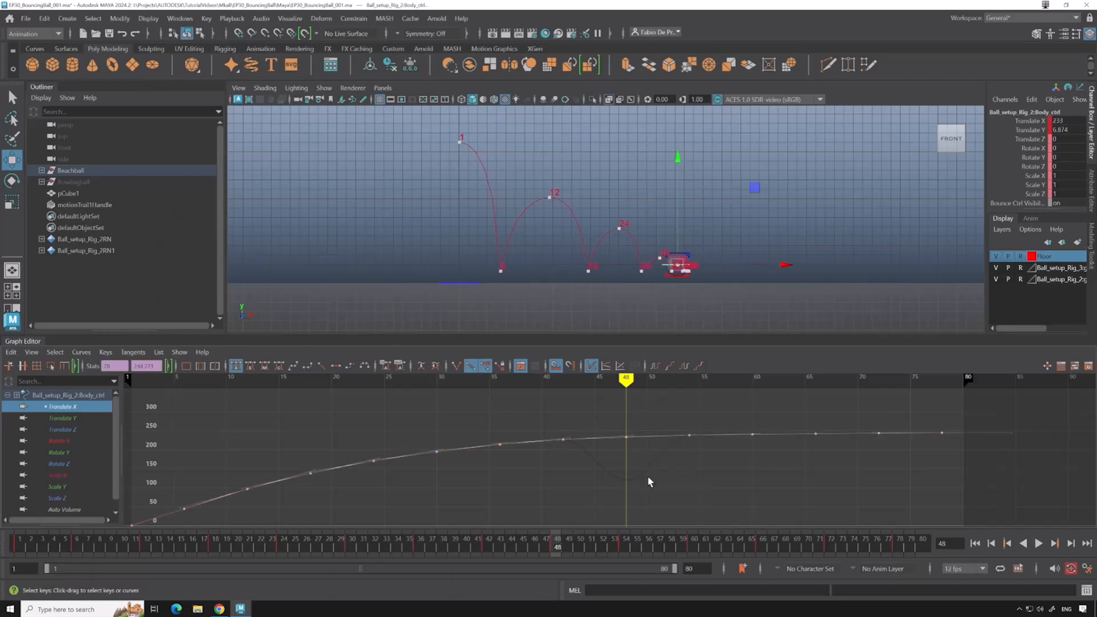
{"action": "left_click", "coordinate": [435, 365]}
{"action": "left_click_drag", "start_coordinate": [626, 418], "coordinate": [652, 486]}
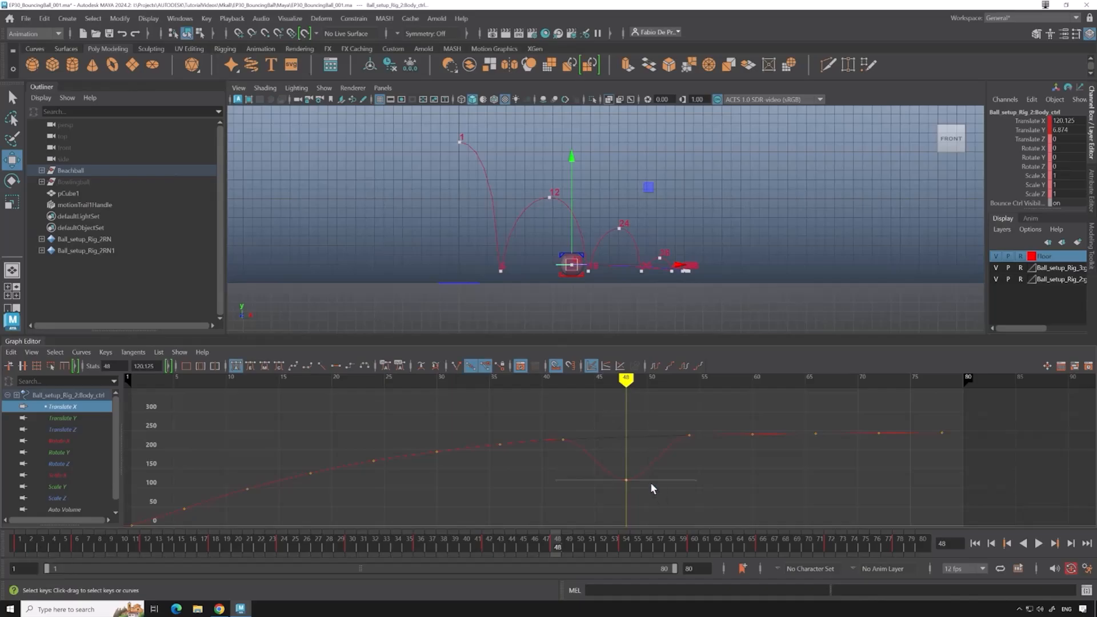
Delete all Translate X keys between the first key at frame 1 and the last key at frame 78.
{"action": "scroll", "coordinate": [643, 473], "scroll_direction": "down", "scroll_amount": 2}
{"action": "left_click_drag", "start_coordinate": [785, 420], "coordinate": [303, 516]}
{"action": "key", "text": "Delete"}
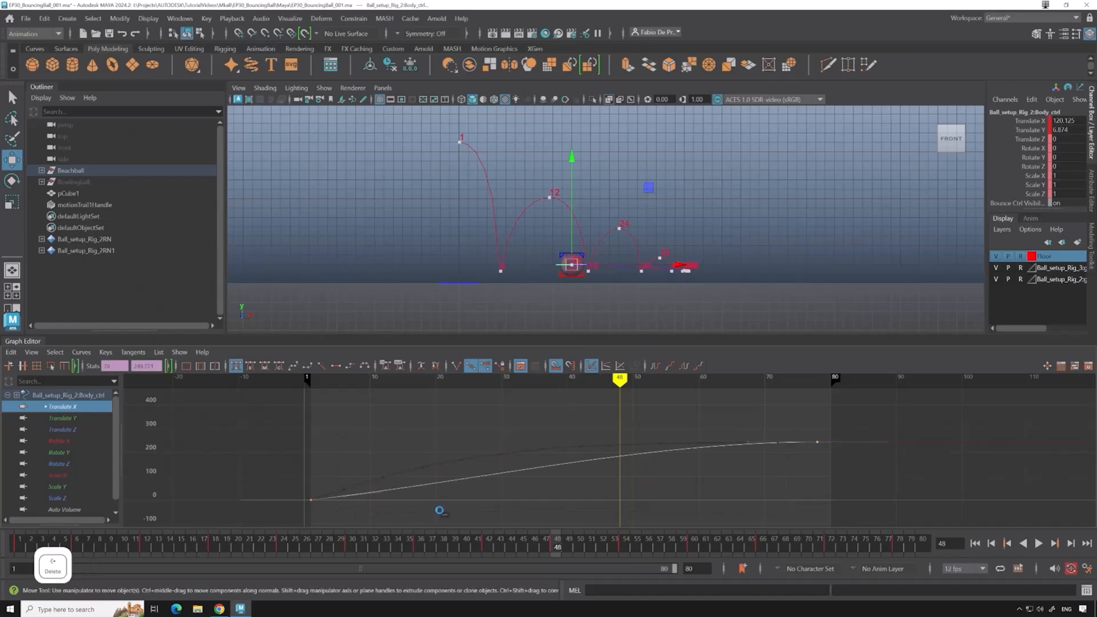
Raise the outgoing tangent of the Translate X key at frame 1 so the curve follows the buffered curve's shape.
{"action": "left_click_drag", "start_coordinate": [791, 422], "coordinate": [851, 474]}
{"action": "scroll", "coordinate": [634, 445], "scroll_direction": "up", "scroll_amount": 3}
{"action": "middle_click_drag", "start_coordinate": [625, 442], "coordinate": [781, 425], "text": "alt"}
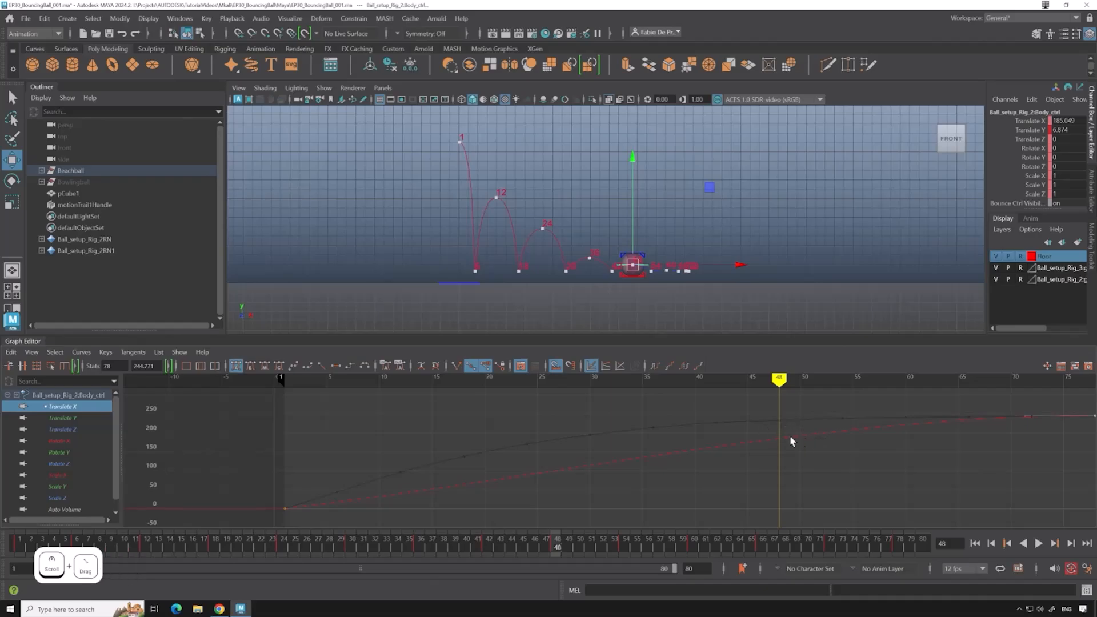
{"action": "scroll", "coordinate": [780, 430], "scroll_direction": "down", "scroll_amount": 2}
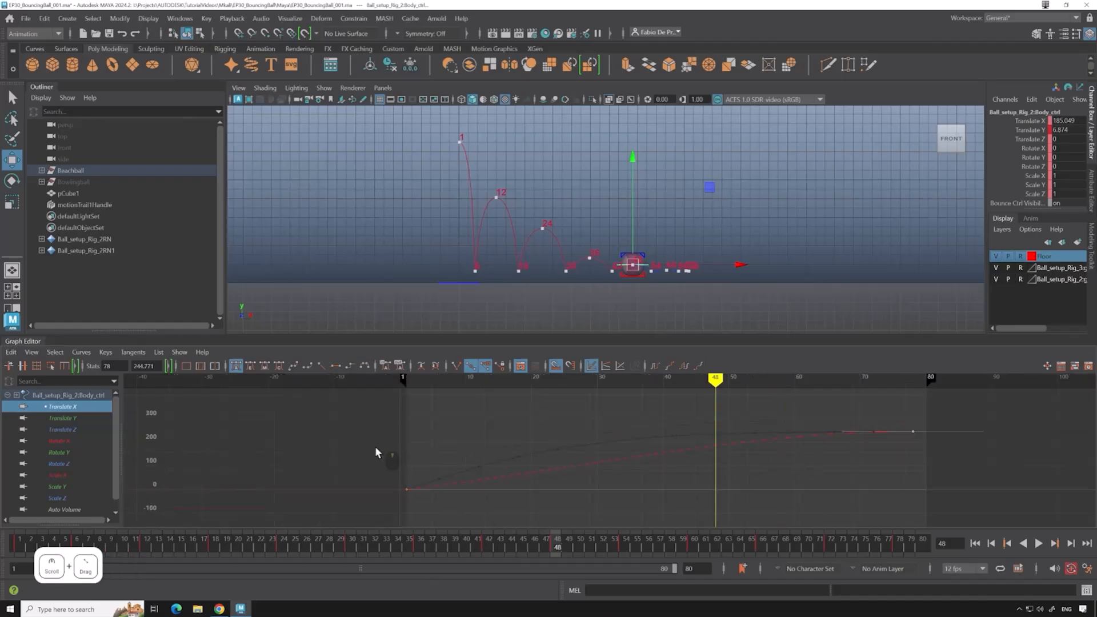
{"action": "left_click_drag", "start_coordinate": [464, 466], "coordinate": [531, 494]}
{"action": "left_click", "coordinate": [414, 487]}
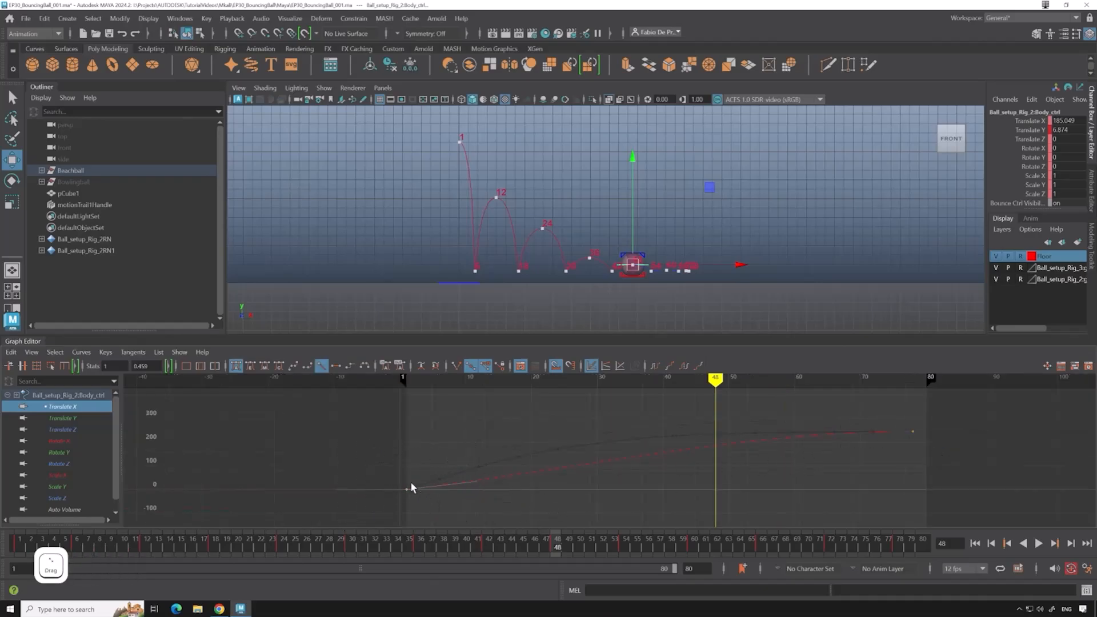
{"action": "middle_click_drag", "start_coordinate": [523, 499], "coordinate": [526, 479]}
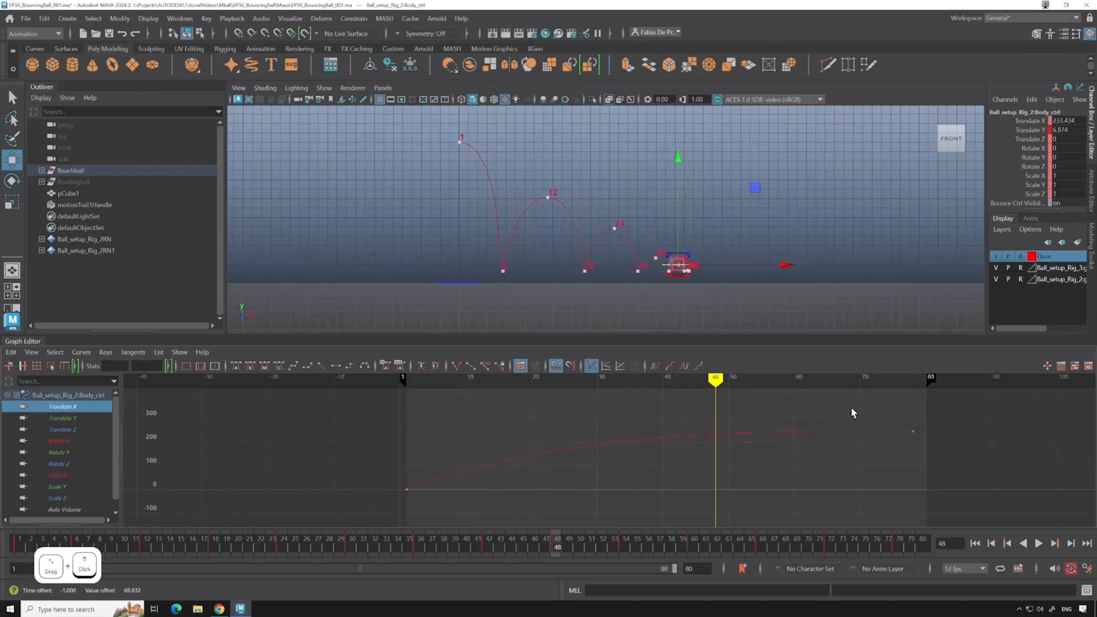
Play the beach ball animation from frame 1 to review the simplified Translate X curve.
{"action": "scroll", "coordinate": [814, 448], "scroll_direction": "up", "scroll_amount": 3}
{"action": "scroll", "coordinate": [806, 451], "scroll_direction": "up", "scroll_amount": 2}
{"action": "scroll", "coordinate": [807, 480], "scroll_direction": "down", "scroll_amount": 6}
{"action": "middle_click_drag", "start_coordinate": [805, 452], "coordinate": [772, 451], "text": "alt"}
{"action": "scroll", "coordinate": [848, 481], "scroll_direction": "up", "scroll_amount": 2}
{"action": "left_click", "coordinate": [423, 505]}
{"action": "left_click_drag", "start_coordinate": [448, 548], "coordinate": [20, 549]}
{"action": "key", "text": "alt+v"}
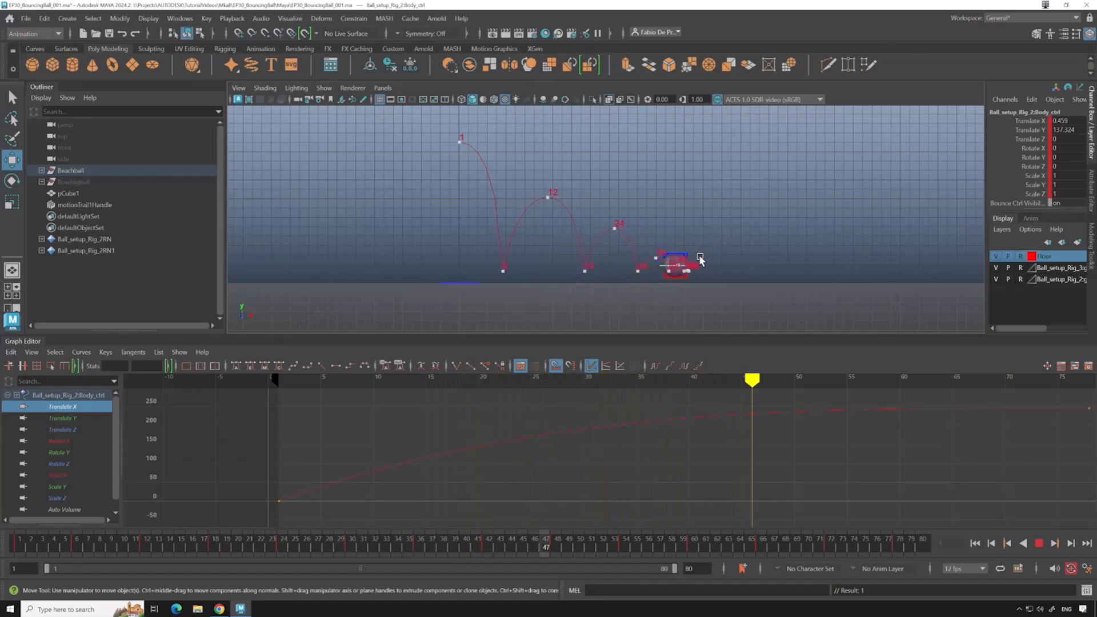
Examine the final small bounces of the motion trail between frames 42 and 78 up close during playback.
{"action": "scroll", "coordinate": [754, 278], "scroll_direction": "up", "scroll_amount": 5}
{"action": "middle_click_drag", "start_coordinate": [746, 227], "coordinate": [630, 164], "text": "alt"}
{"action": "scroll", "coordinate": [774, 262], "scroll_direction": "up", "scroll_amount": 5}
{"action": "middle_click_drag", "start_coordinate": [773, 263], "coordinate": [696, 226], "text": "alt"}
{"action": "scroll", "coordinate": [600, 218], "scroll_direction": "up", "scroll_amount": 6}
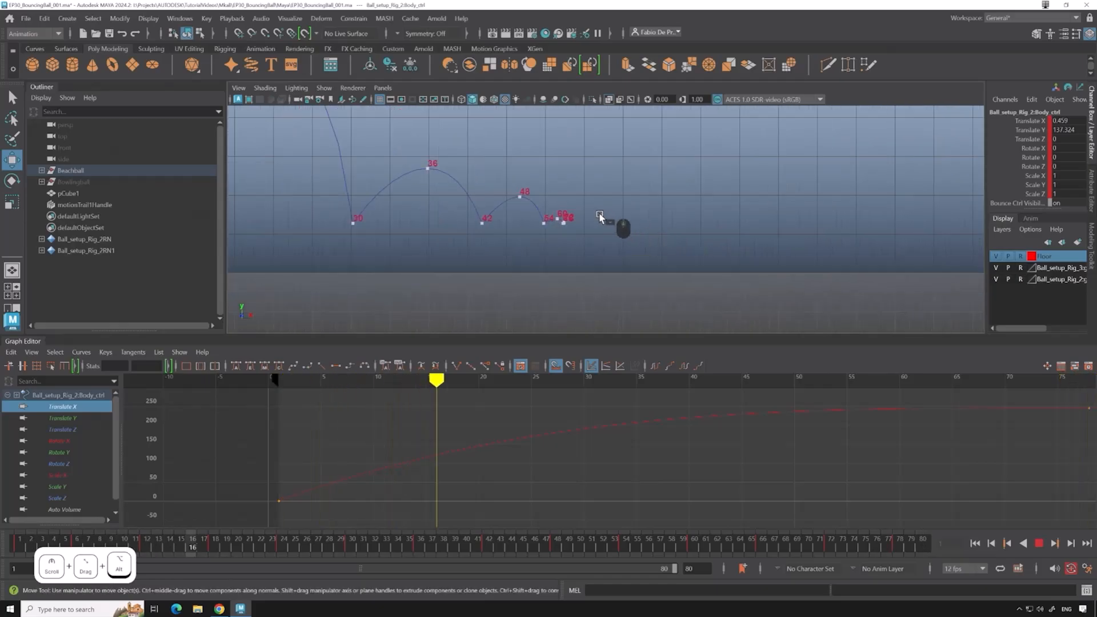
{"action": "scroll", "coordinate": [600, 219], "scroll_direction": "up", "scroll_amount": 6}
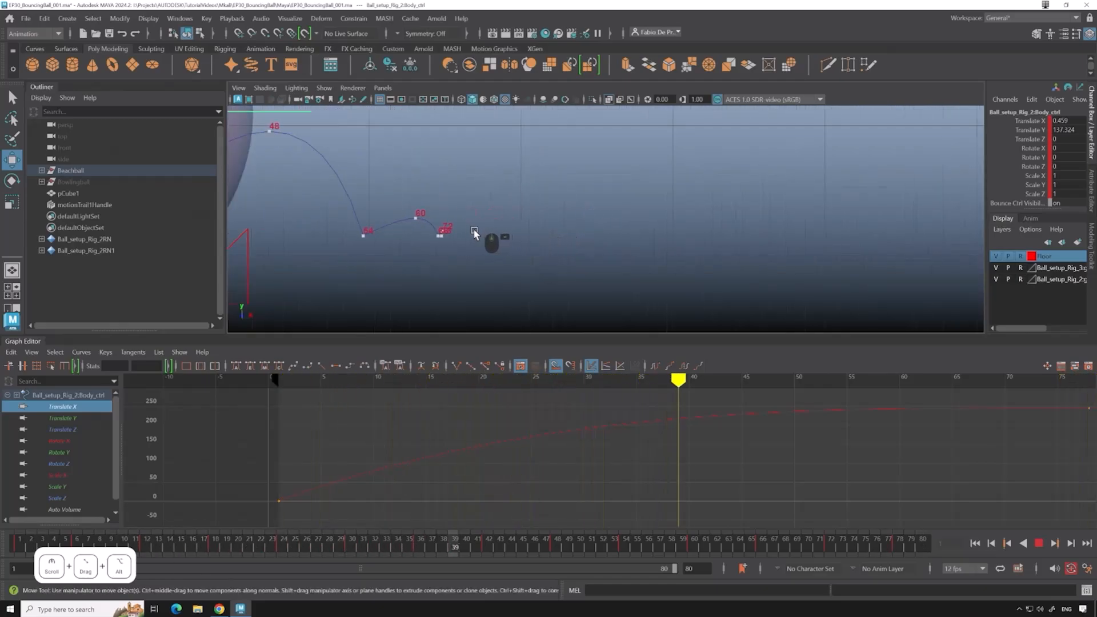
{"action": "middle_click_drag", "start_coordinate": [605, 222], "coordinate": [638, 222], "text": "alt"}
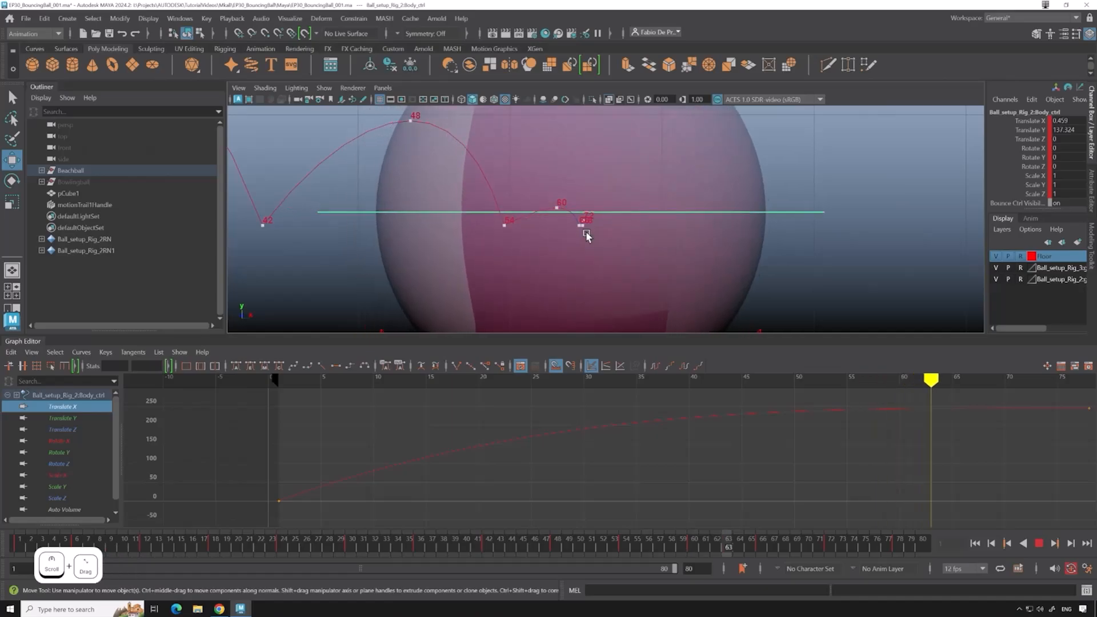
Tilt the incoming tangent of the Translate X key at frame 78 slightly so the last bounces spread apart.
{"action": "middle_click_drag", "start_coordinate": [1013, 407], "coordinate": [958, 407], "text": "alt"}
{"action": "left_click_drag", "start_coordinate": [1018, 396], "coordinate": [1047, 415]}
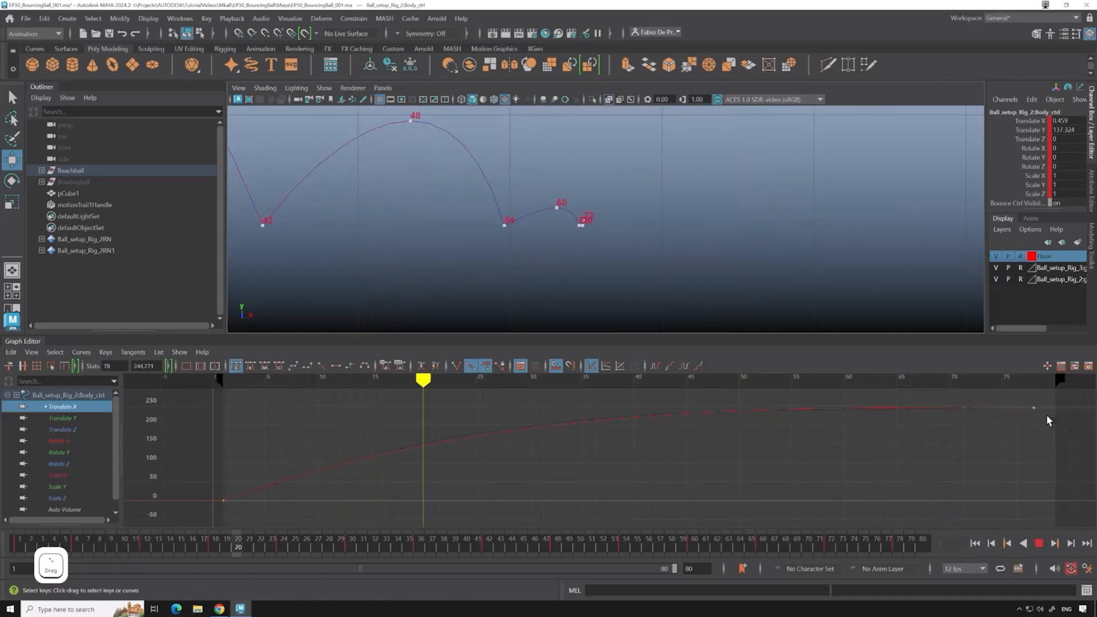
{"action": "key", "text": "w"}
{"action": "left_click_drag", "start_coordinate": [971, 397], "coordinate": [954, 415]}
{"action": "middle_click_drag", "start_coordinate": [954, 414], "coordinate": [951, 416]}
{"action": "key", "text": "ctrl+z"}
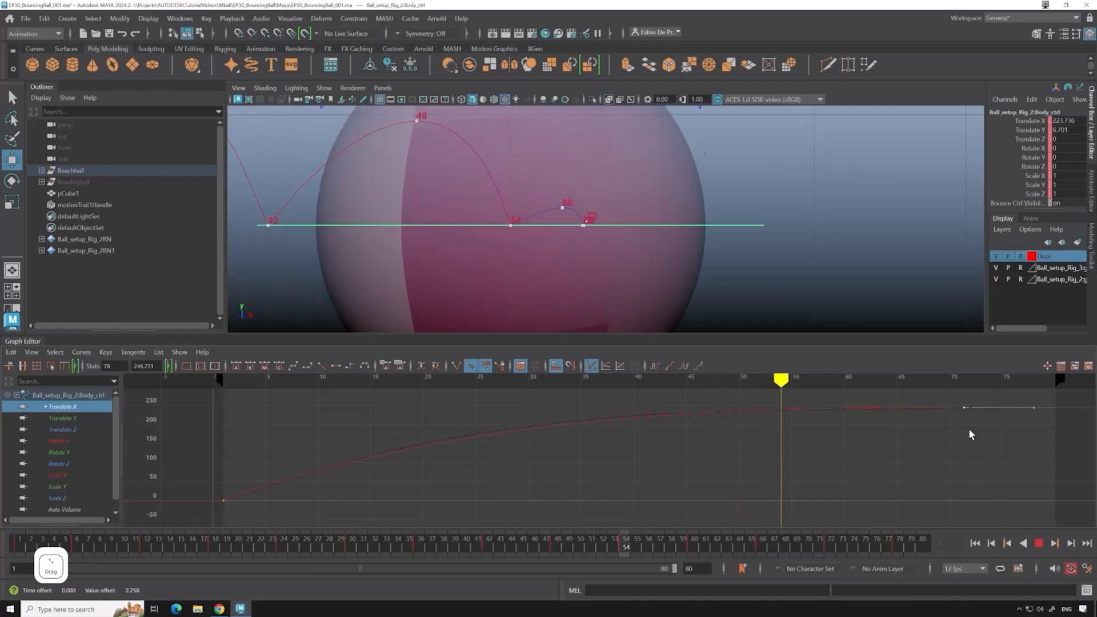
{"action": "middle_click_drag", "start_coordinate": [969, 432], "coordinate": [969, 432]}
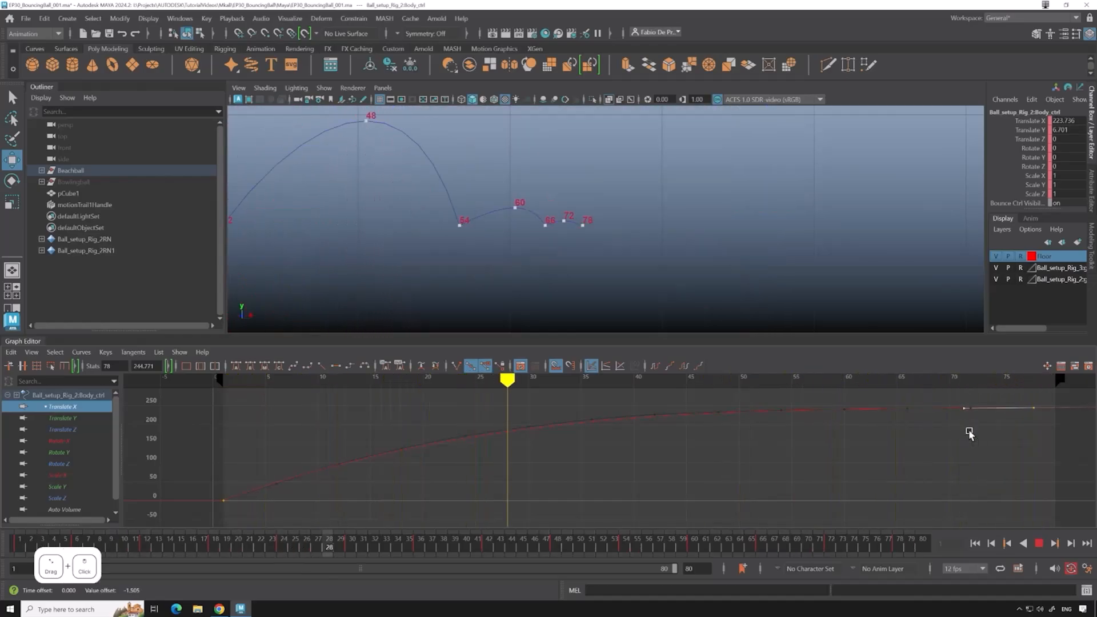
Lower the outgoing tangent of the Translate X key at frame 1 so the curve runs slightly below the buffered curve.
{"action": "scroll", "coordinate": [585, 227], "scroll_direction": "down", "scroll_amount": 2}
{"action": "scroll", "coordinate": [585, 227], "scroll_direction": "down", "scroll_amount": 3}
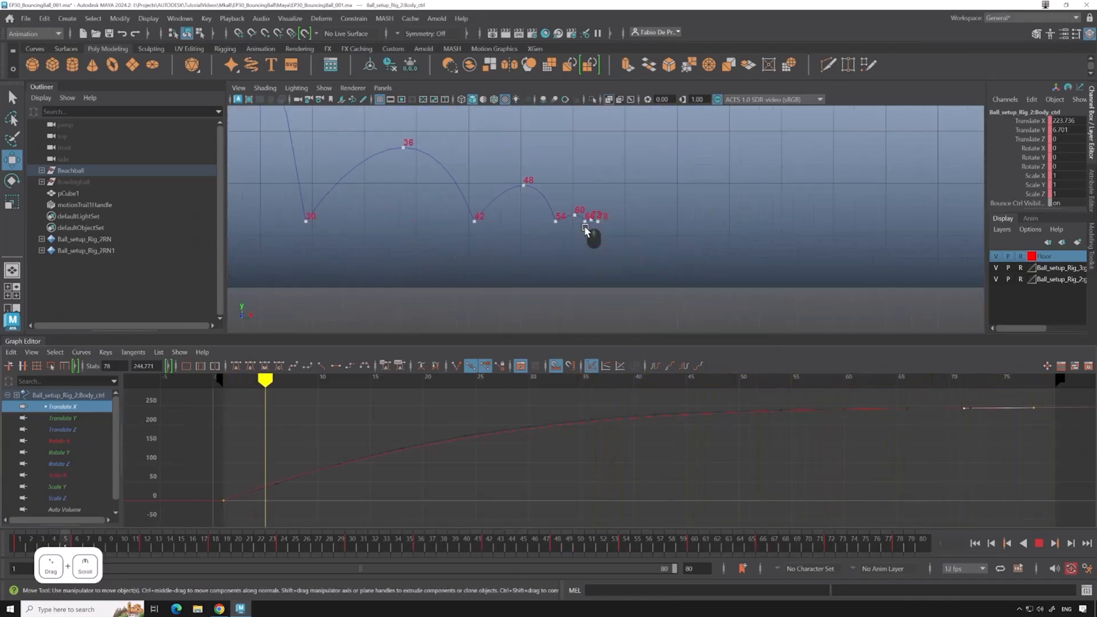
{"action": "scroll", "coordinate": [628, 237], "scroll_direction": "up", "scroll_amount": 5}
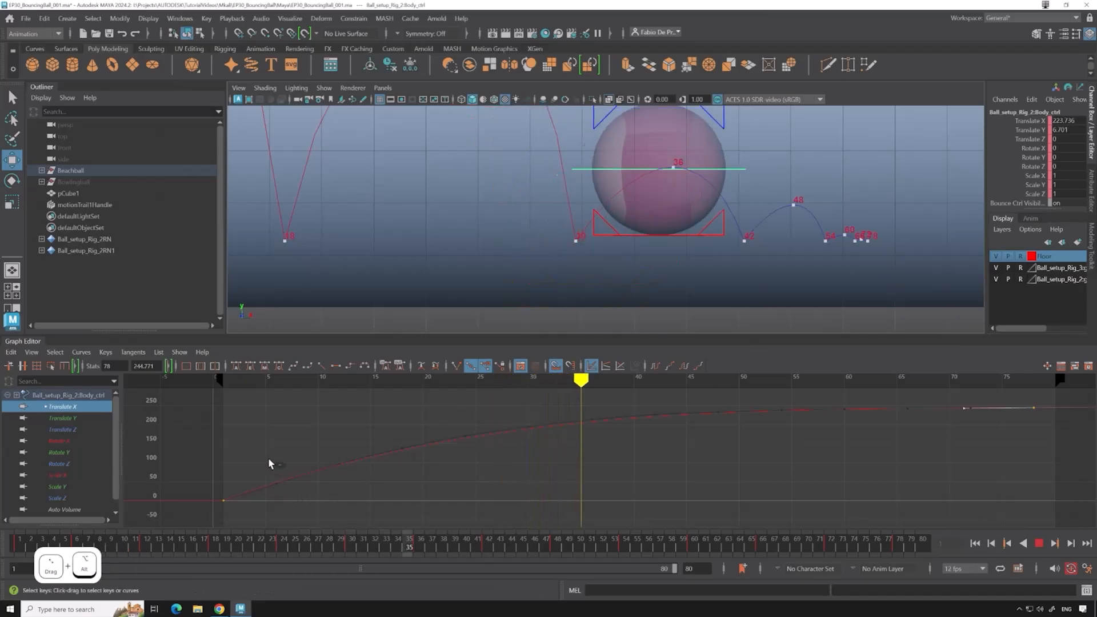
{"action": "middle_click_drag", "start_coordinate": [366, 464], "coordinate": [371, 465]}
{"action": "scroll", "coordinate": [519, 242], "scroll_direction": "down", "scroll_amount": 5}
{"action": "scroll", "coordinate": [588, 246], "scroll_direction": "down", "scroll_amount": 1}
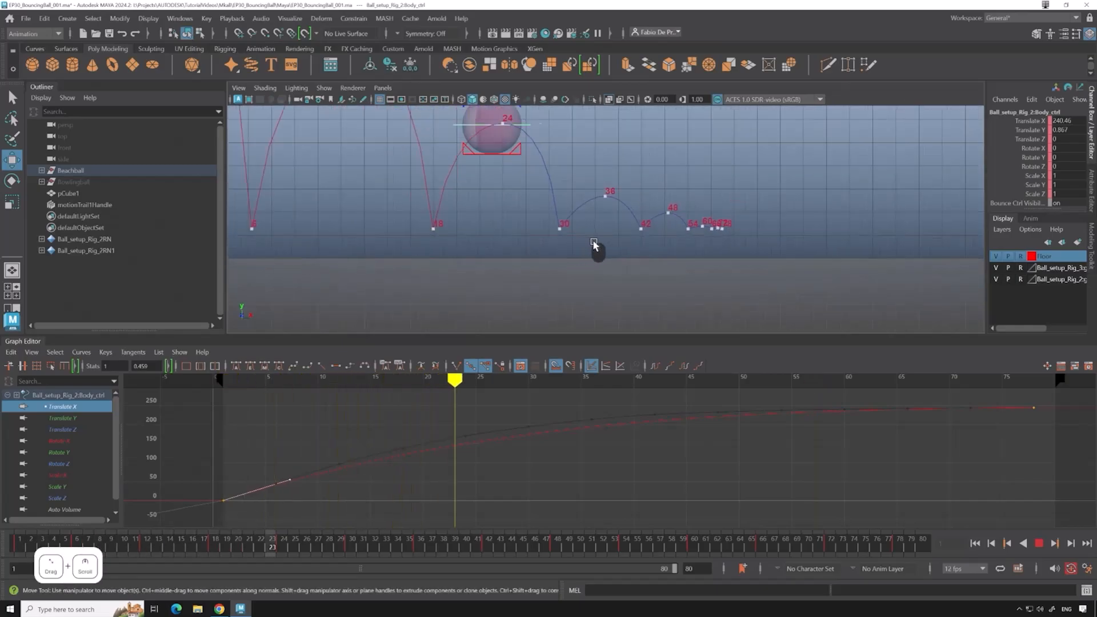
Return to frame 1, enlarge the viewport area showing the whole trail, and play the animation from the start.
{"action": "key", "text": "alt+shift+v"}
{"action": "scroll", "coordinate": [627, 251], "scroll_direction": "down", "scroll_amount": 4}
{"action": "middle_click_drag", "start_coordinate": [634, 228], "coordinate": [724, 296], "text": "alt"}
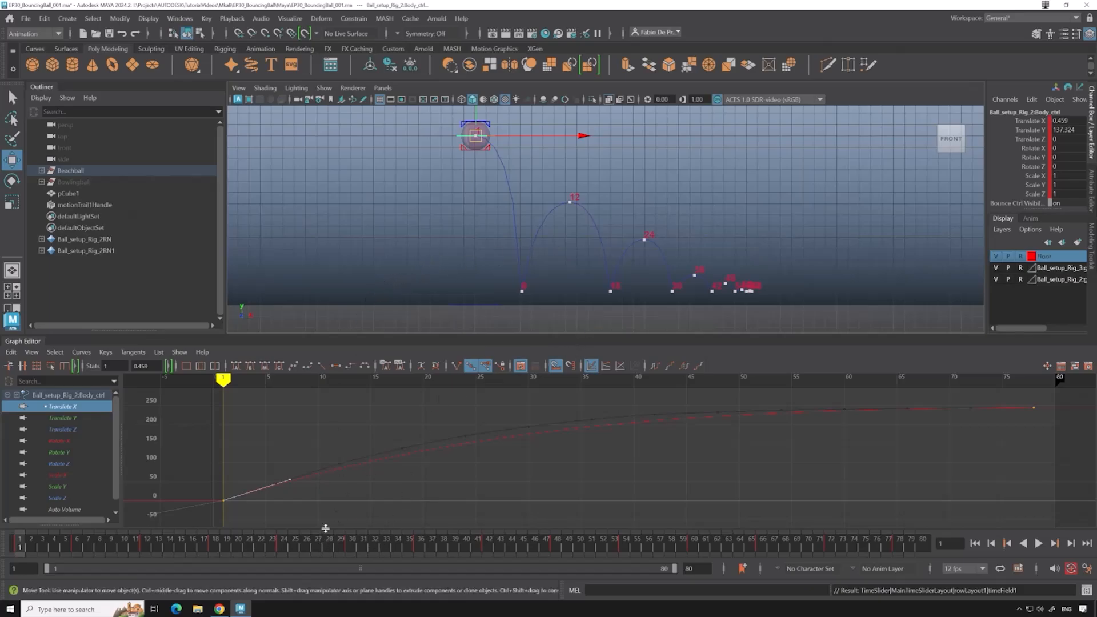
{"action": "left_click_drag", "start_coordinate": [326, 530], "coordinate": [326, 514]}
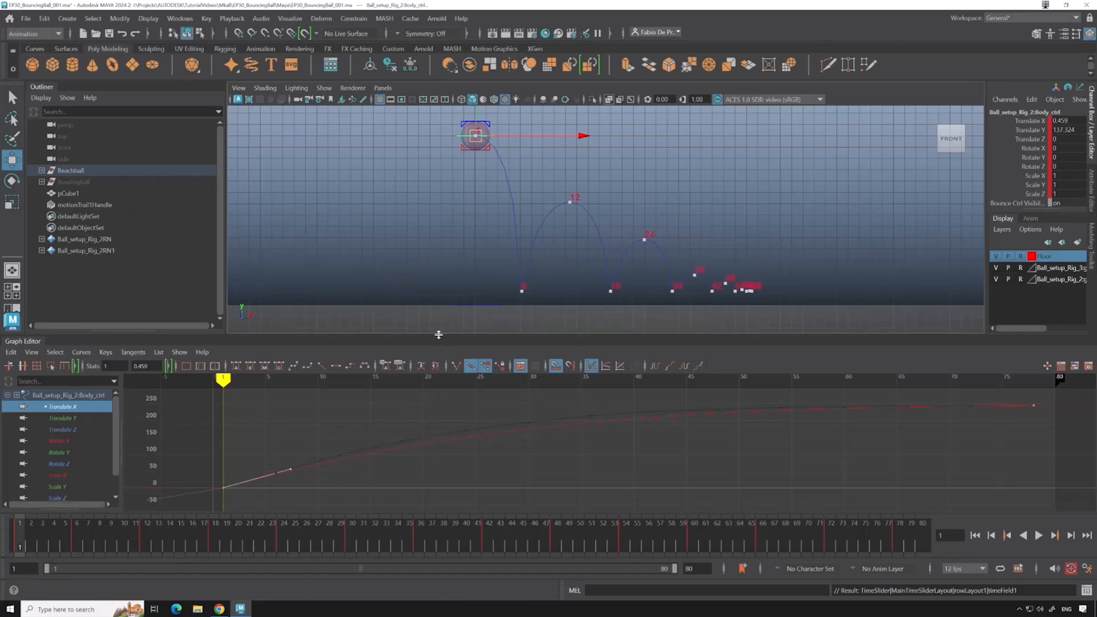
{"action": "left_click_drag", "start_coordinate": [438, 333], "coordinate": [439, 369]}
{"action": "left_click", "coordinate": [1039, 535]}
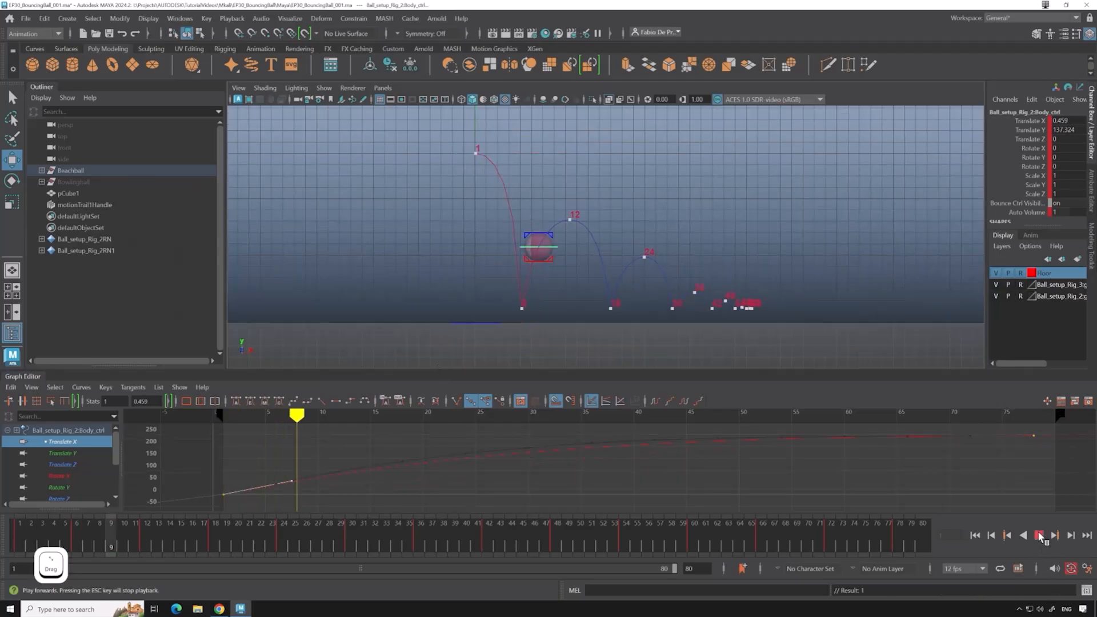
Scrub through the first bounce around frame 12 with the ball's body control reselected to check its arc.
{"action": "mouse_move", "coordinate": [154, 530]}
{"action": "left_mouse_down"}
{"action": "mouse_move", "coordinate": [20, 530]}
{"action": "mouse_move", "coordinate": [148, 524]}
{"action": "left_mouse_up"}
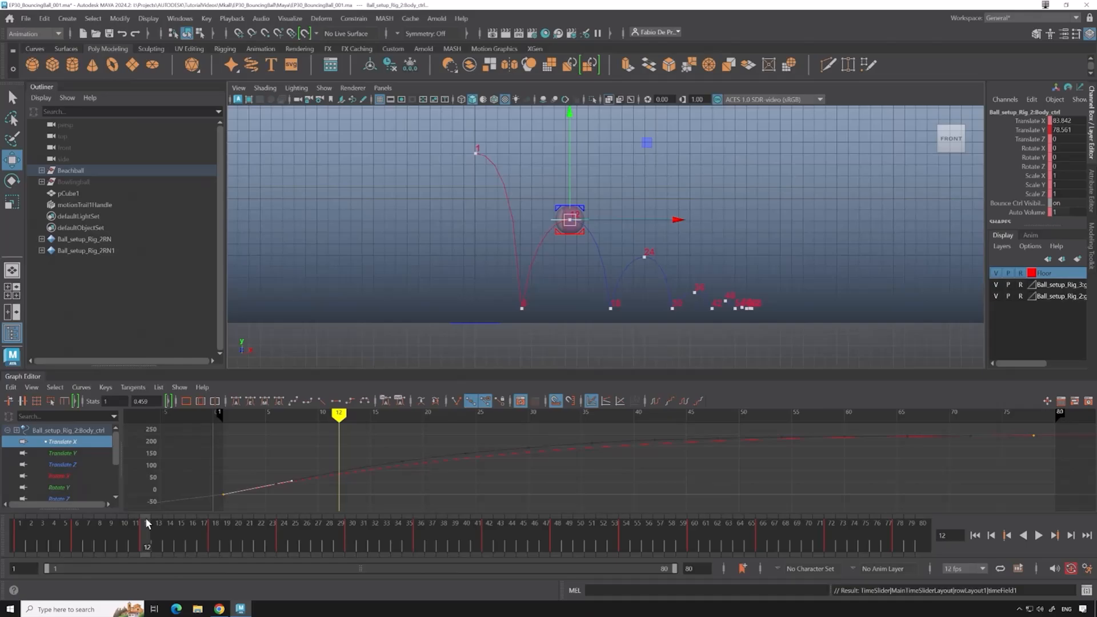
{"action": "left_click", "coordinate": [537, 227]}
{"action": "left_click", "coordinate": [552, 223]}
{"action": "mouse_move", "coordinate": [141, 538]}
{"action": "left_mouse_down"}
{"action": "mouse_move", "coordinate": [49, 534]}
{"action": "mouse_move", "coordinate": [145, 535]}
{"action": "left_mouse_up"}
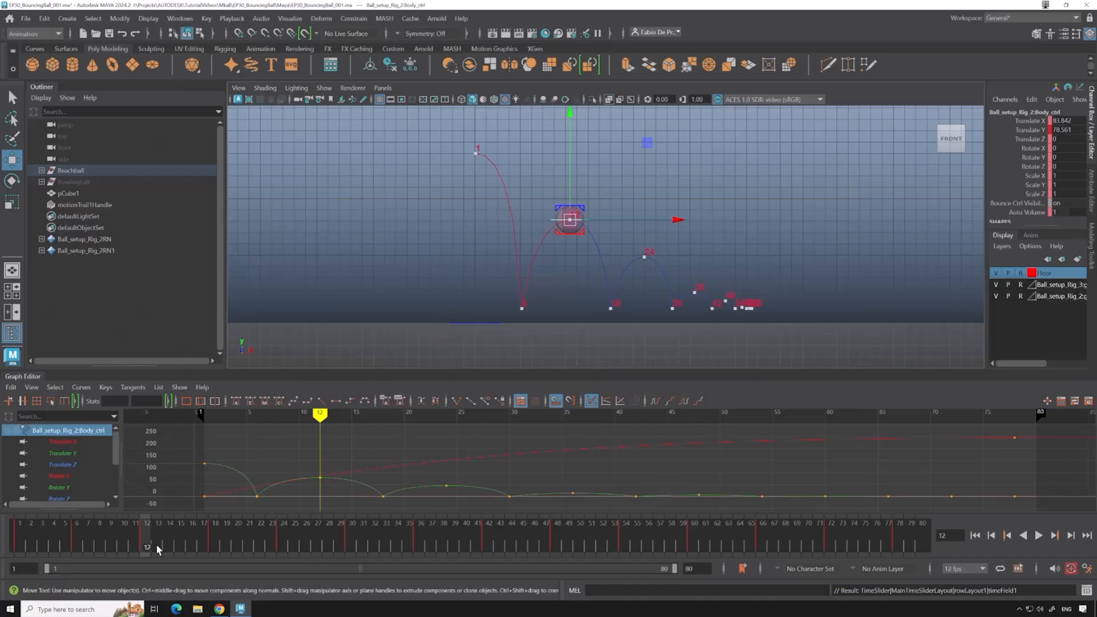
{"action": "left_click_drag", "start_coordinate": [66, 539], "coordinate": [113, 538]}
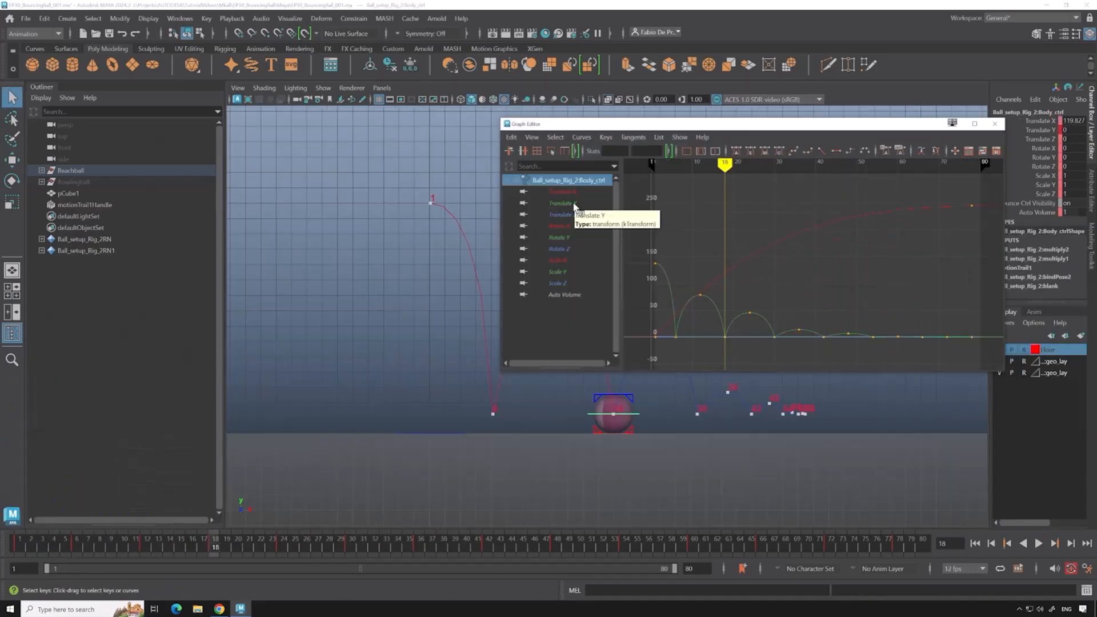
Shift the keys on the Translate Y through Scale Z channels so the peak after frame 18 falls at frame 23.
{"action": "left_click_drag", "start_coordinate": [573, 204], "coordinate": [563, 282]}
{"action": "scroll", "coordinate": [743, 274], "scroll_direction": "up", "scroll_amount": 5}
{"action": "left_click", "coordinate": [273, 540]}
{"action": "middle_click_drag", "start_coordinate": [776, 269], "coordinate": [748, 263], "text": "shift"}
{"action": "left_click", "coordinate": [249, 540]}
{"action": "scroll", "coordinate": [749, 263], "scroll_direction": "down", "scroll_amount": 3}
Resize and move the Graph Editor clear of the ball's path, show only Translate X, and play the animation.
{"action": "left_click_drag", "start_coordinate": [502, 371], "coordinate": [683, 364]}
{"action": "middle_click_drag", "start_coordinate": [644, 187], "coordinate": [508, 184], "text": "alt"}
{"action": "left_click_drag", "start_coordinate": [828, 124], "coordinate": [918, 105]}
{"action": "left_click", "coordinate": [835, 173]}
{"action": "key", "text": "alt+v"}
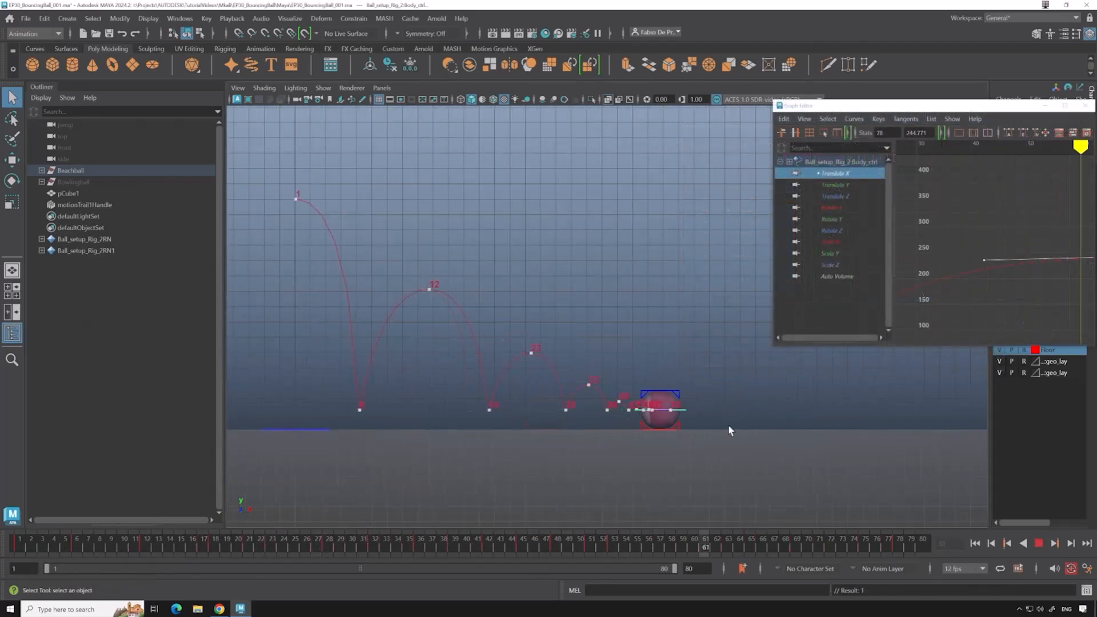
Examine the Translate X curve around the frame 78 key, and replay the retimed bounces from frame 1.
{"action": "key", "text": "alt+v"}
{"action": "scroll", "coordinate": [1034, 297], "scroll_direction": "down", "scroll_amount": 5}
{"action": "middle_click_drag", "start_coordinate": [1057, 288], "coordinate": [1034, 297], "text": "alt"}
{"action": "key", "text": "f"}
{"action": "key", "text": "alt+v"}
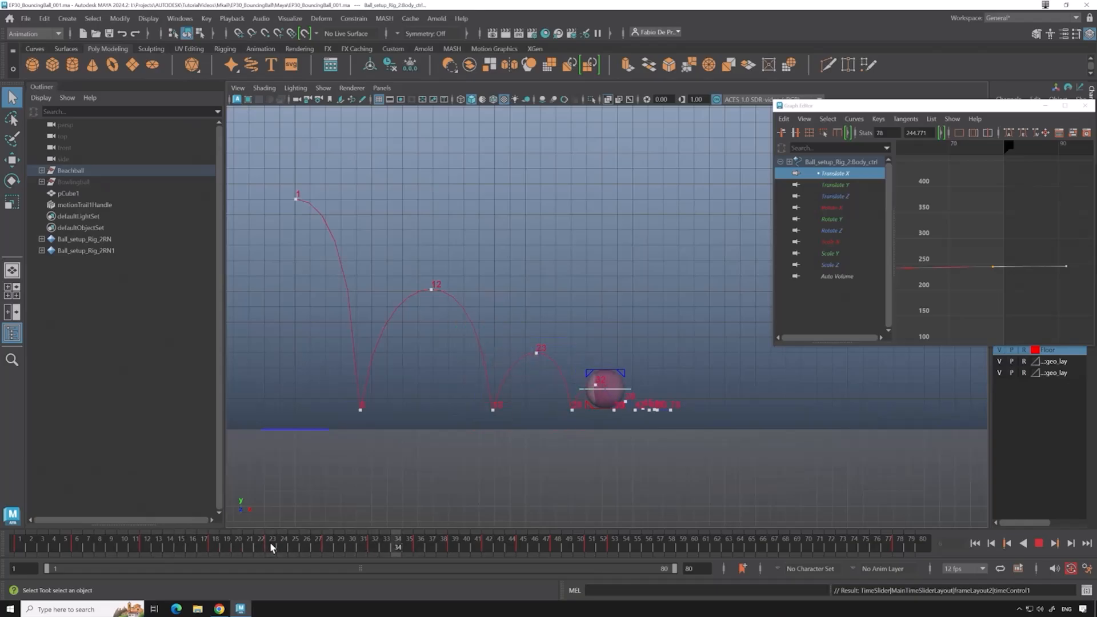
{"action": "left_click_drag", "start_coordinate": [206, 548], "coordinate": [18, 543]}
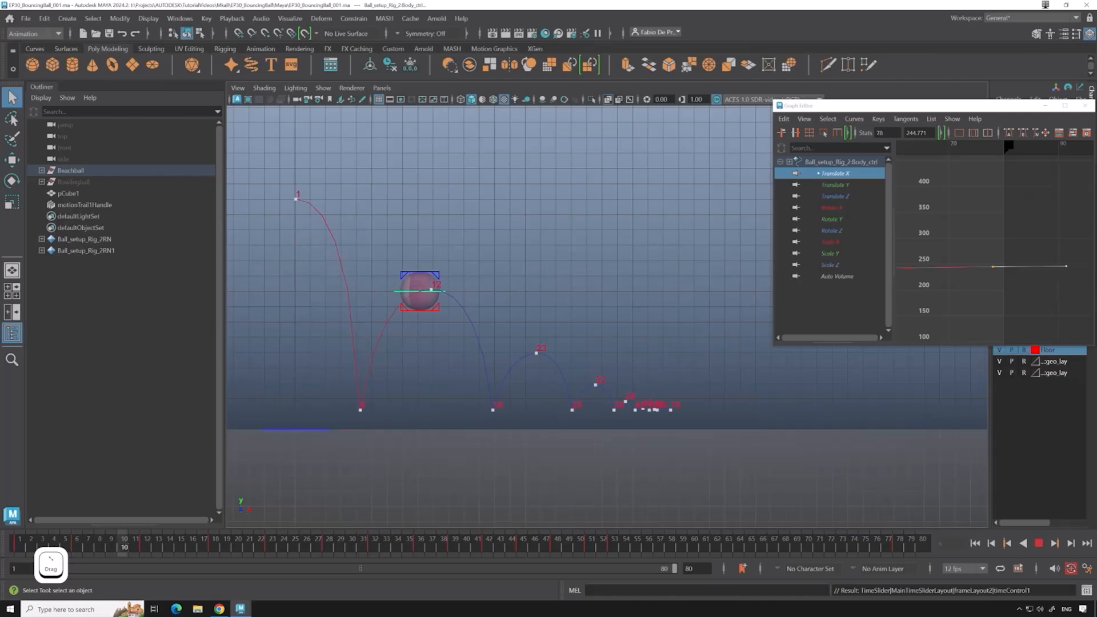